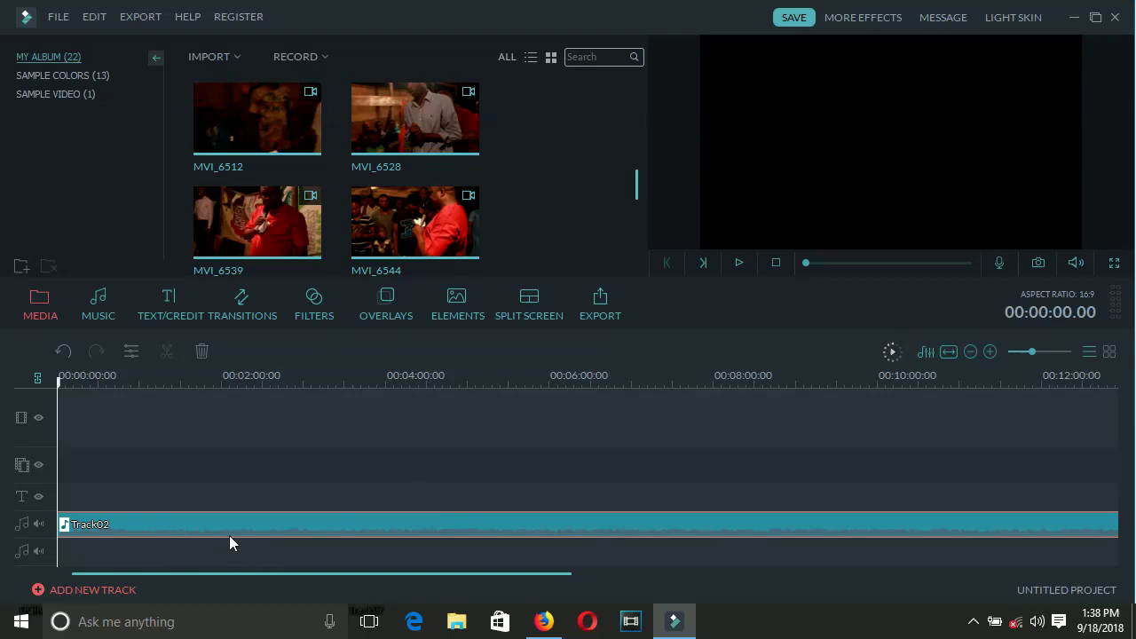
Step: Delete the Track02 audio clip and place the Countdown3 sample video at the start of the video track
key("Delete")
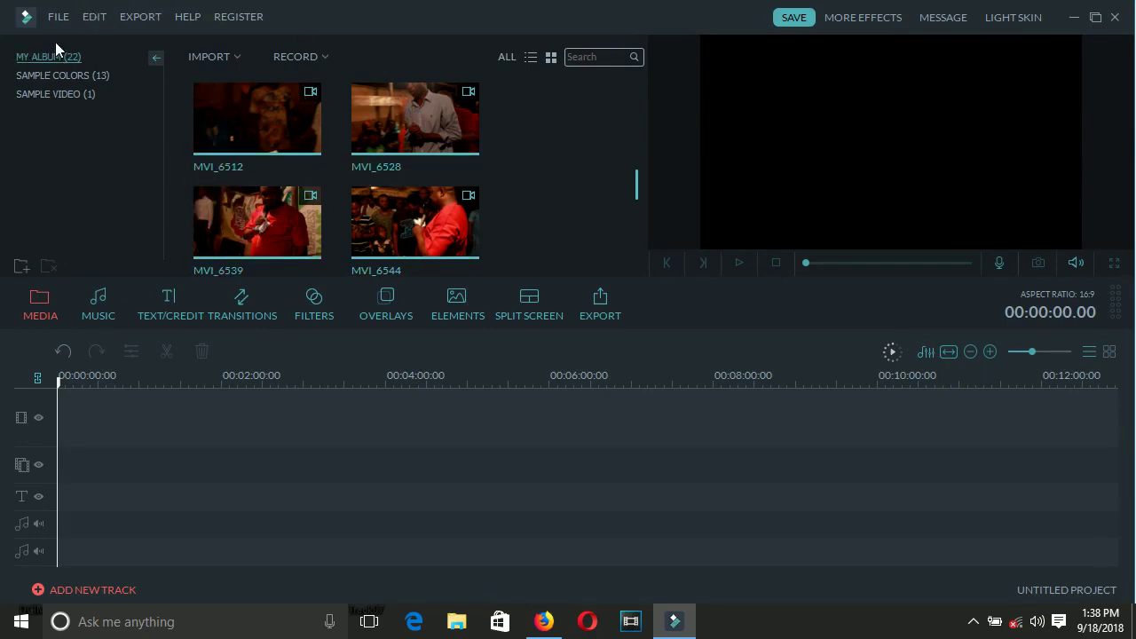
left_click(41, 78)
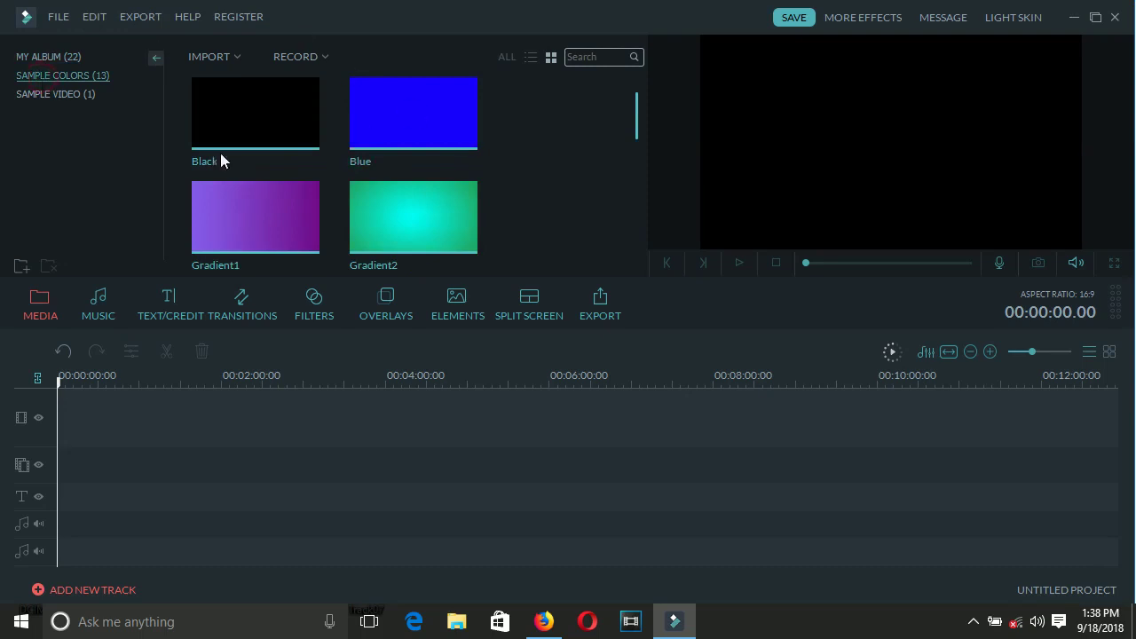
left_click(43, 99)
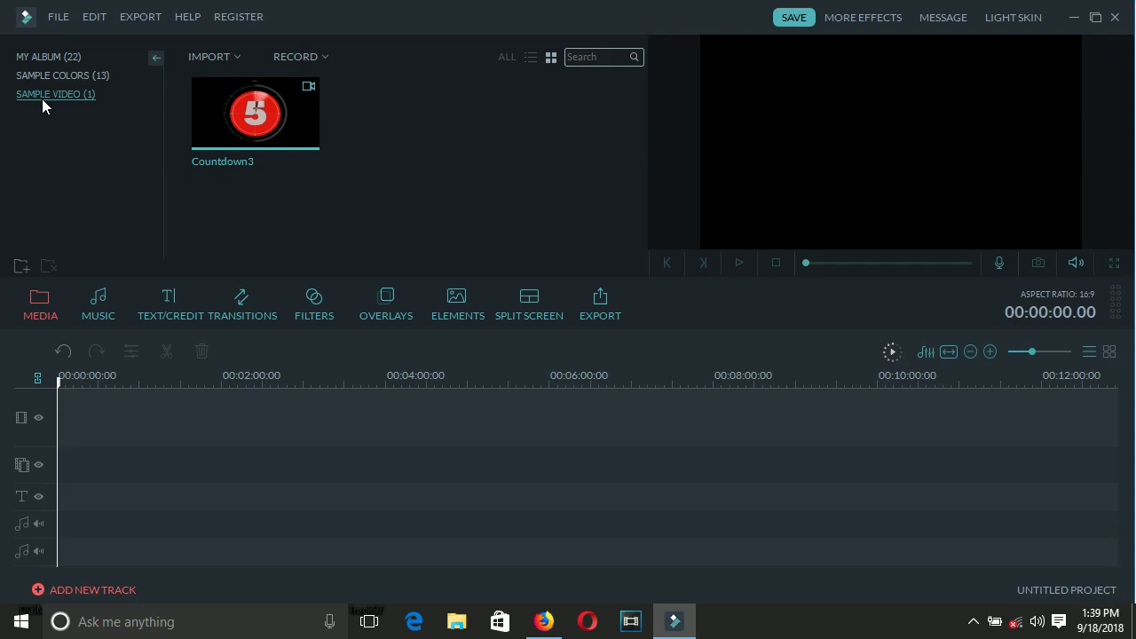
left_click(256, 116)
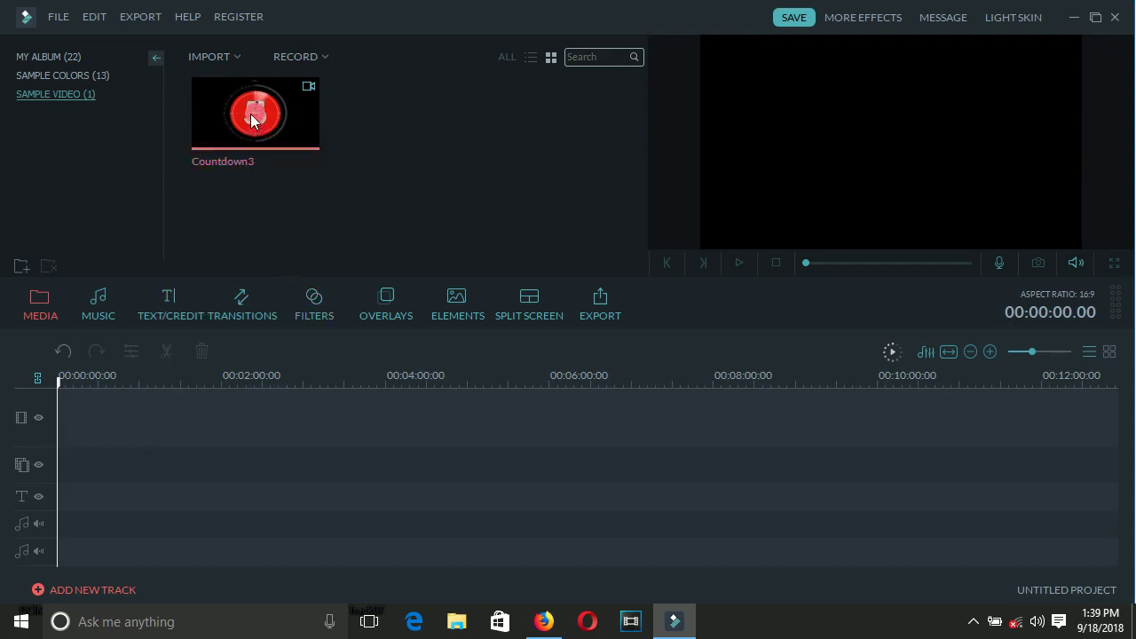
left_click_drag(256, 120, 75, 417)
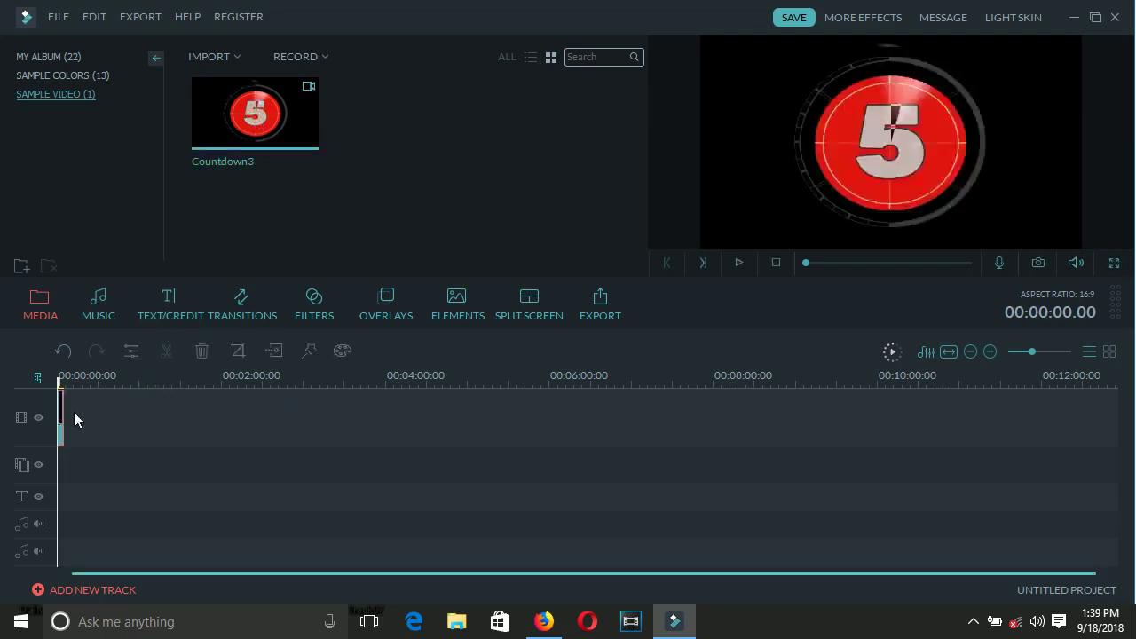
double_click(290, 106)
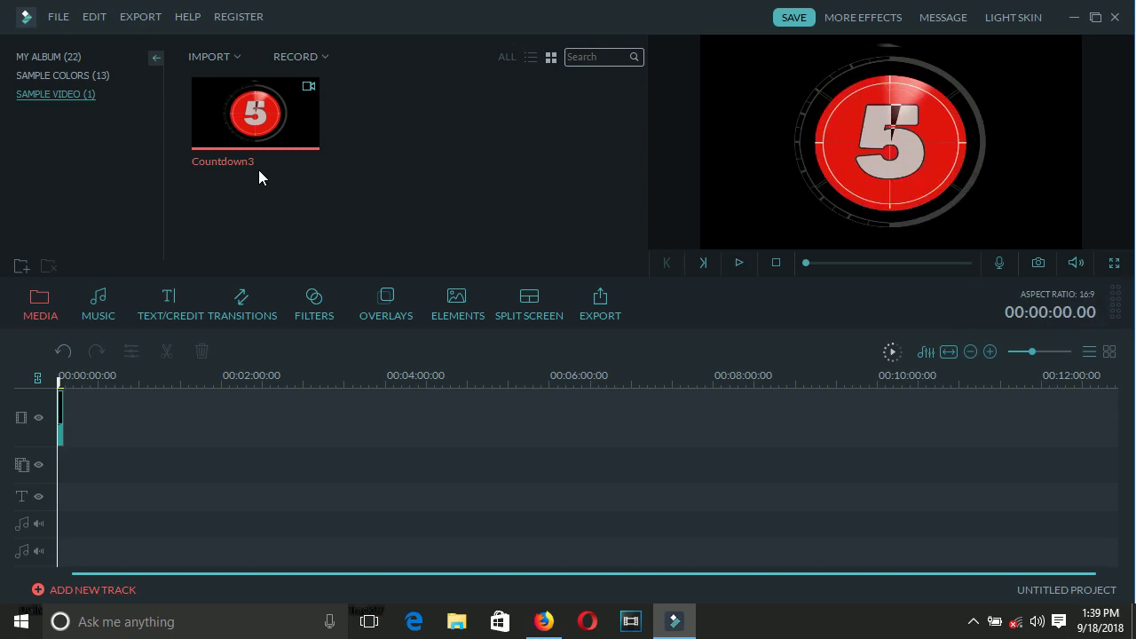
Step: Add the Black sample color directly after the countdown clip on the video track
left_click(42, 76)
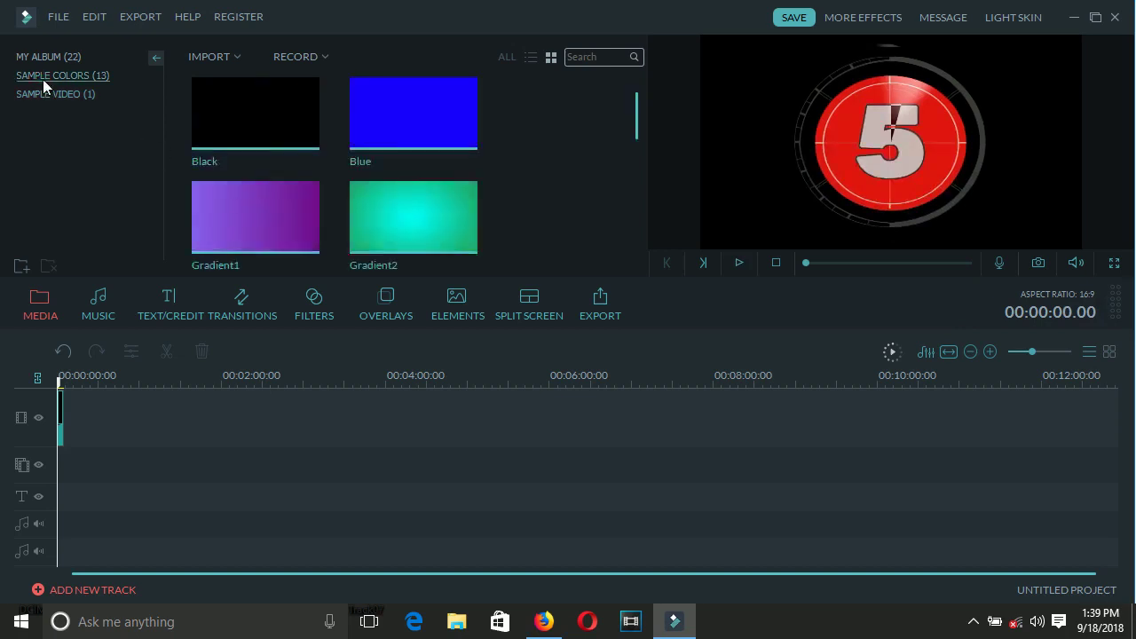
mouse_move(266, 142)
left_click_drag(256, 165, 94, 439)
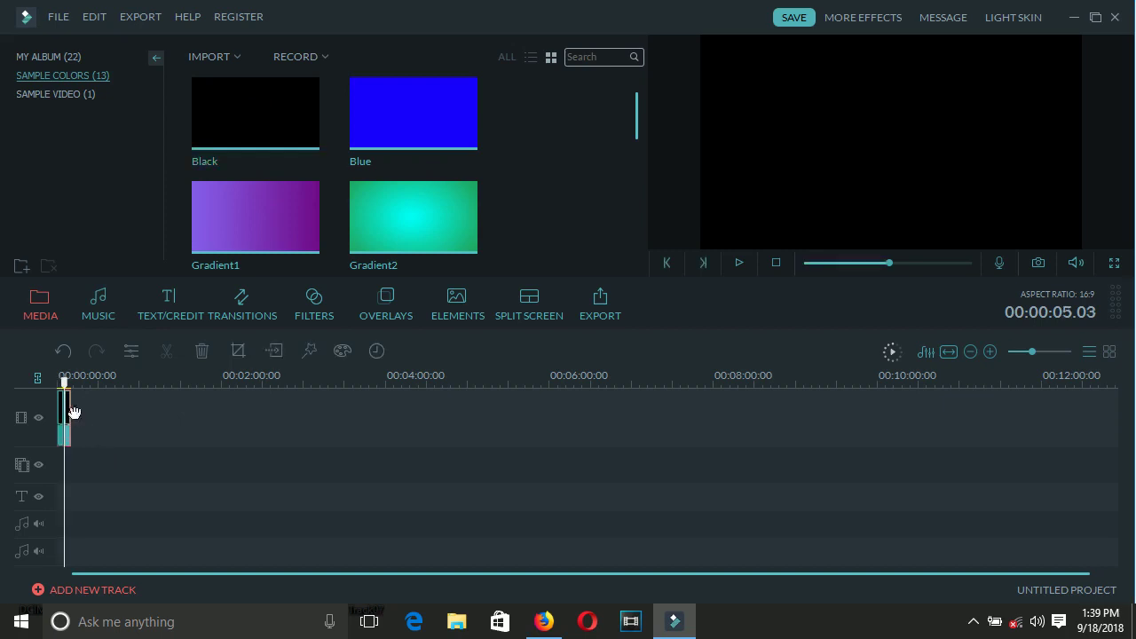
Step: Extend the Black clip so that it ends at about 00:00:30.17 on the timeline
left_click(985, 349)
left_click(985, 349)
left_click(985, 349)
left_click(985, 349)
left_click(985, 349)
left_click(985, 348)
left_click(985, 349)
left_click(985, 349)
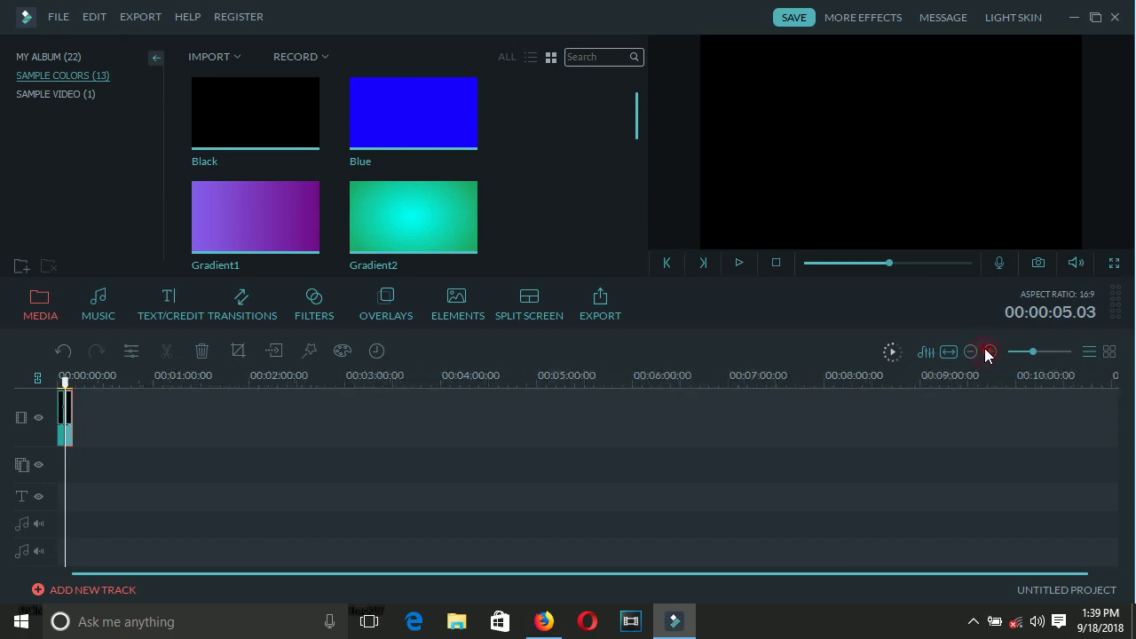
left_click(985, 349)
left_click(985, 348)
left_click(987, 351)
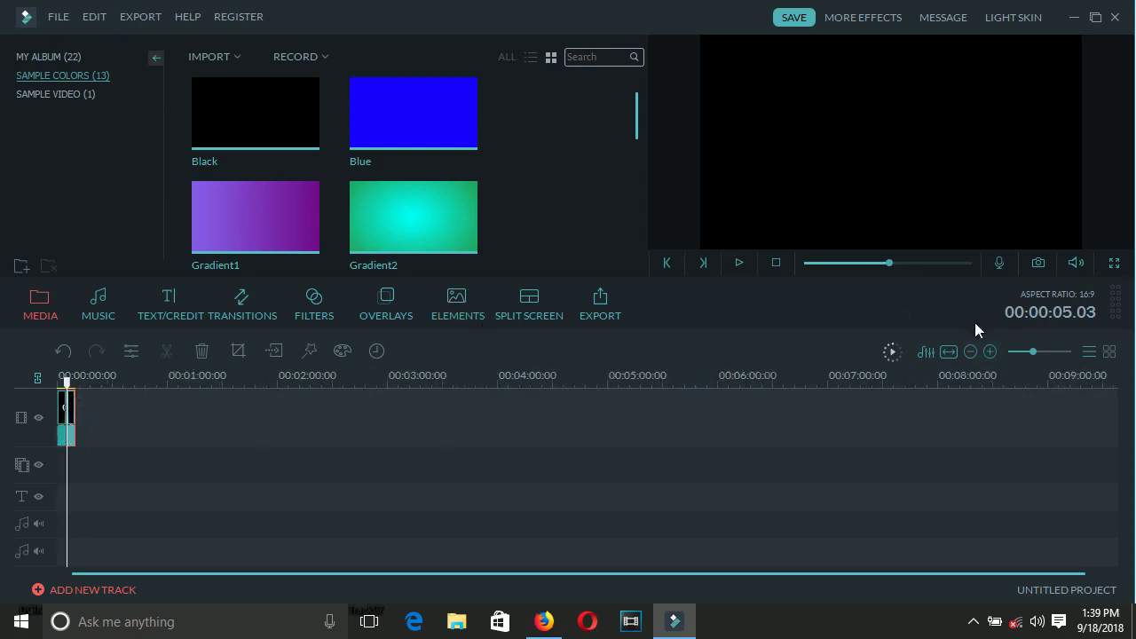
left_click_drag(1034, 350, 1041, 352)
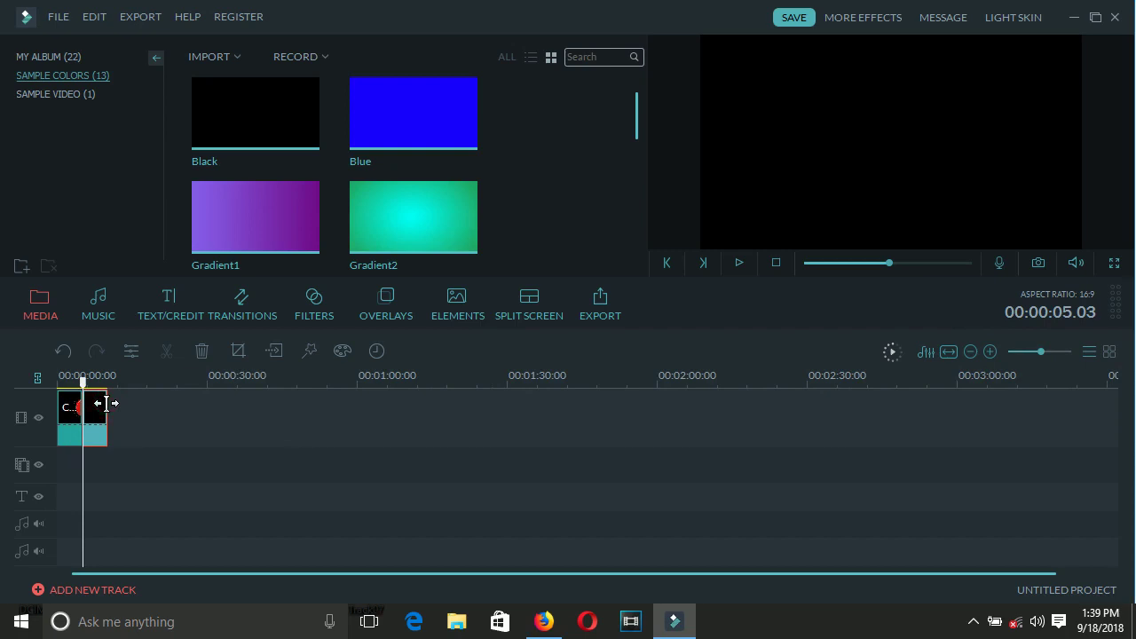
left_click_drag(106, 403, 209, 405)
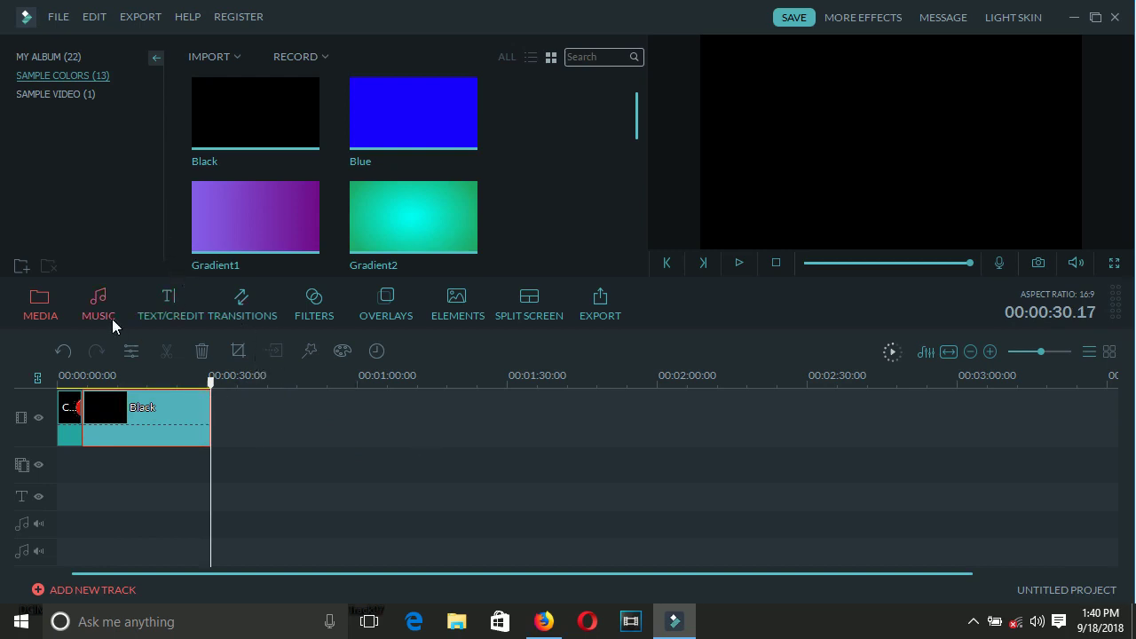
Step: Add the Credits 2 end credits template to the text track, aligned with the start of the Black clip
left_click(169, 318)
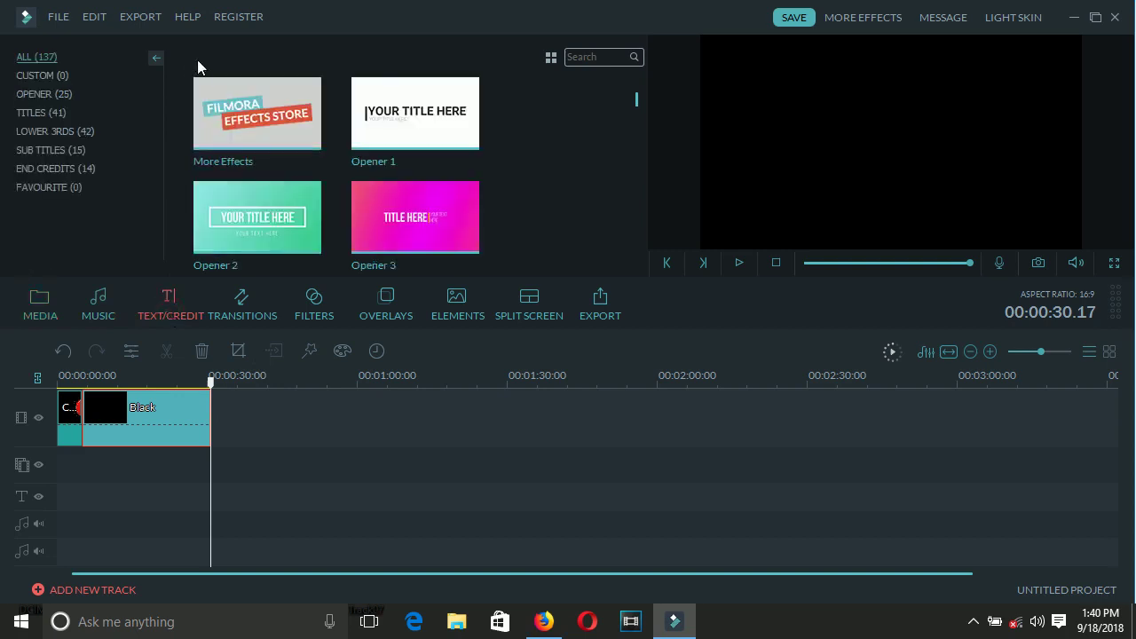
left_click(35, 95)
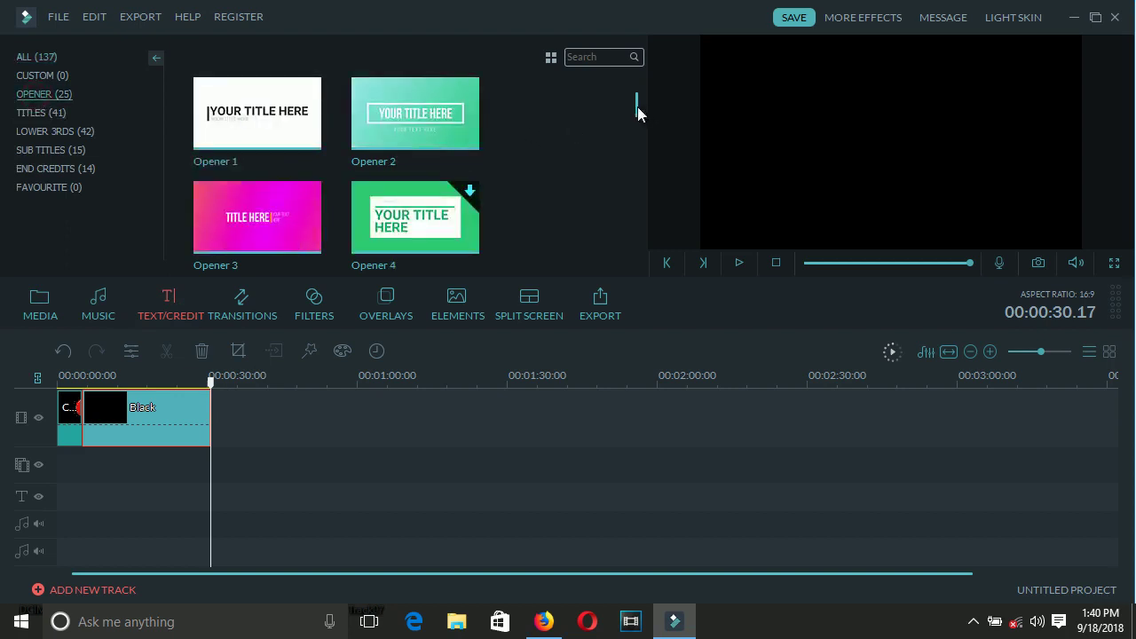
scroll(638, 115, "down", 4)
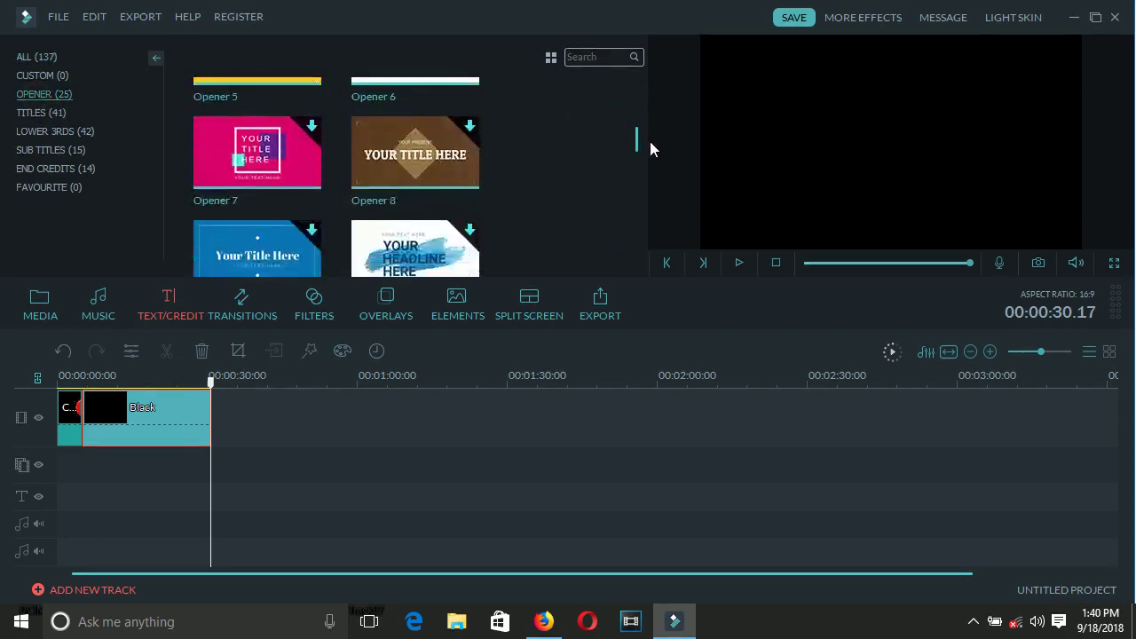
scroll(661, 163, "down", 3)
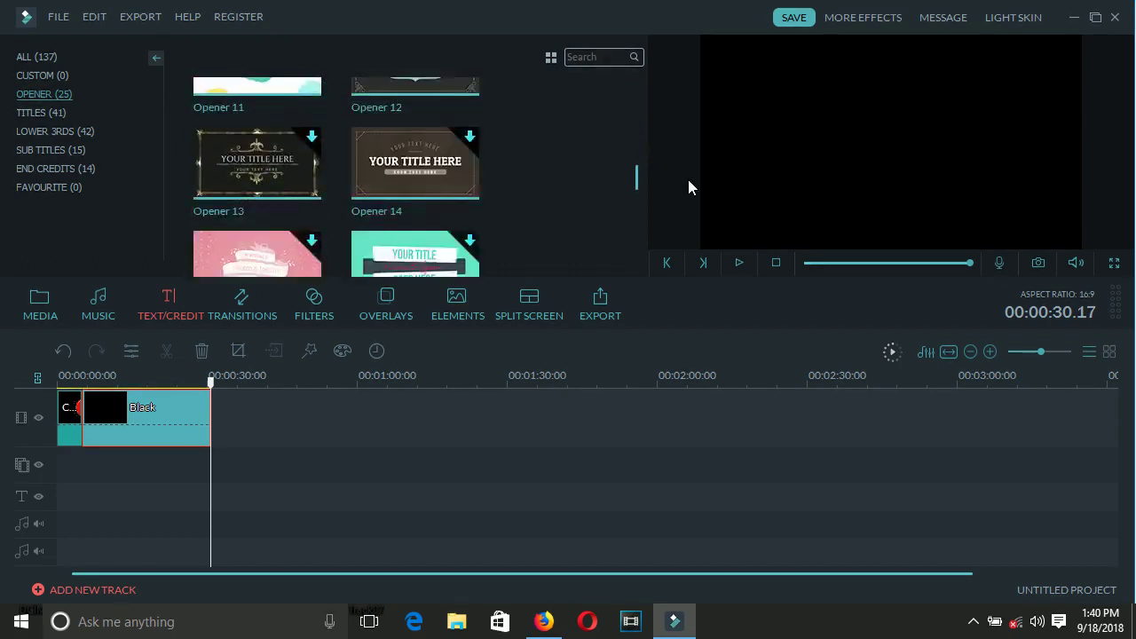
scroll(687, 176, "down", 3)
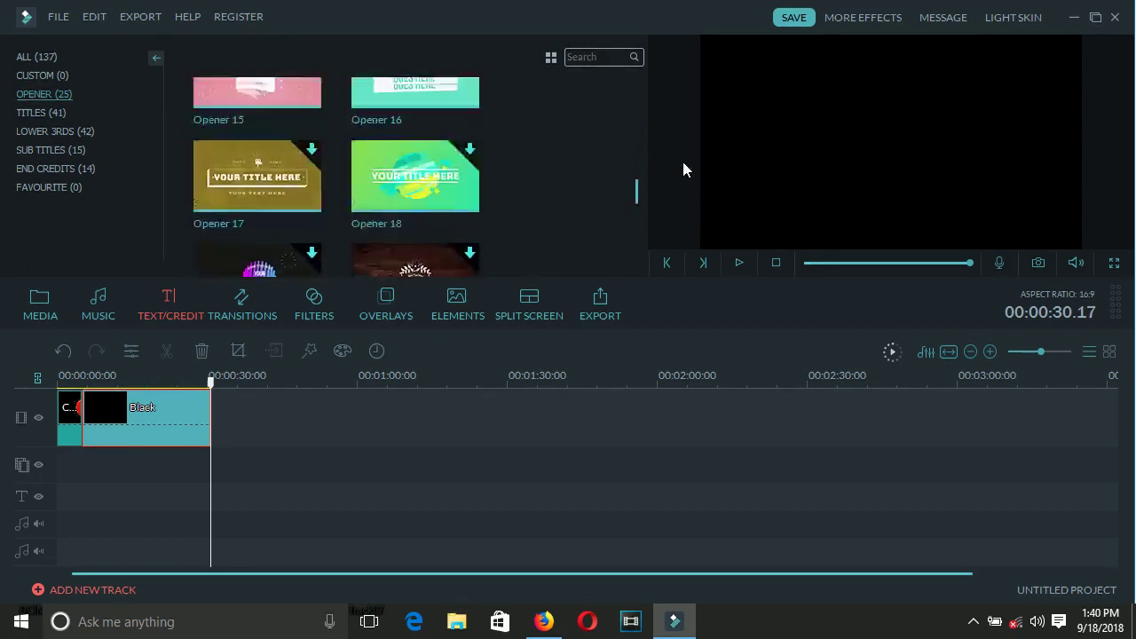
scroll(677, 155, "up", 5)
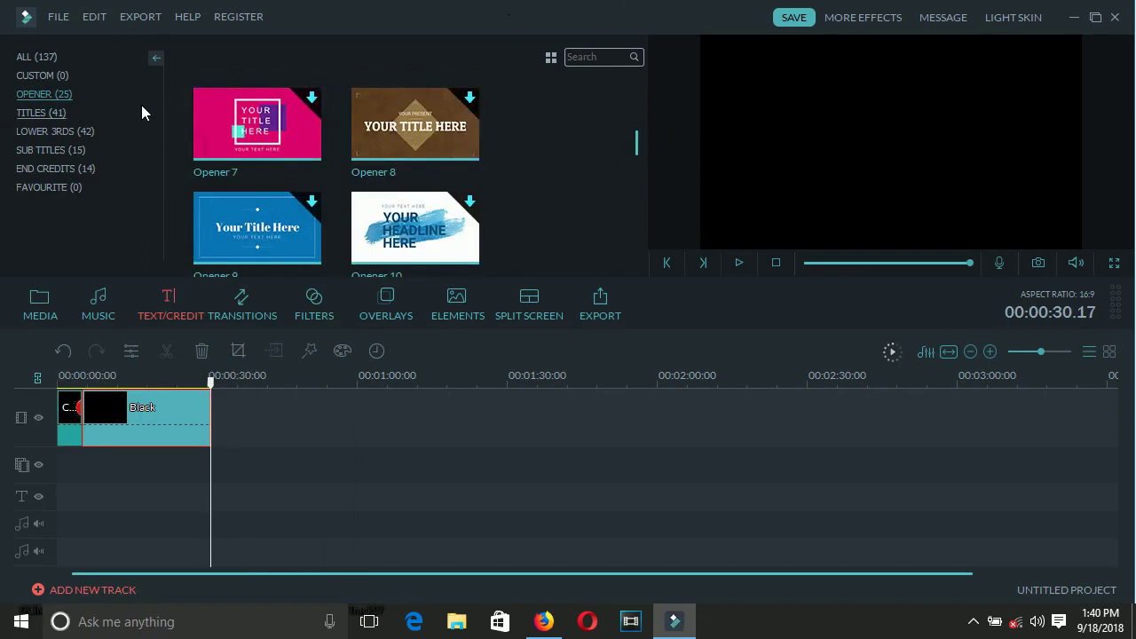
left_click(34, 75)
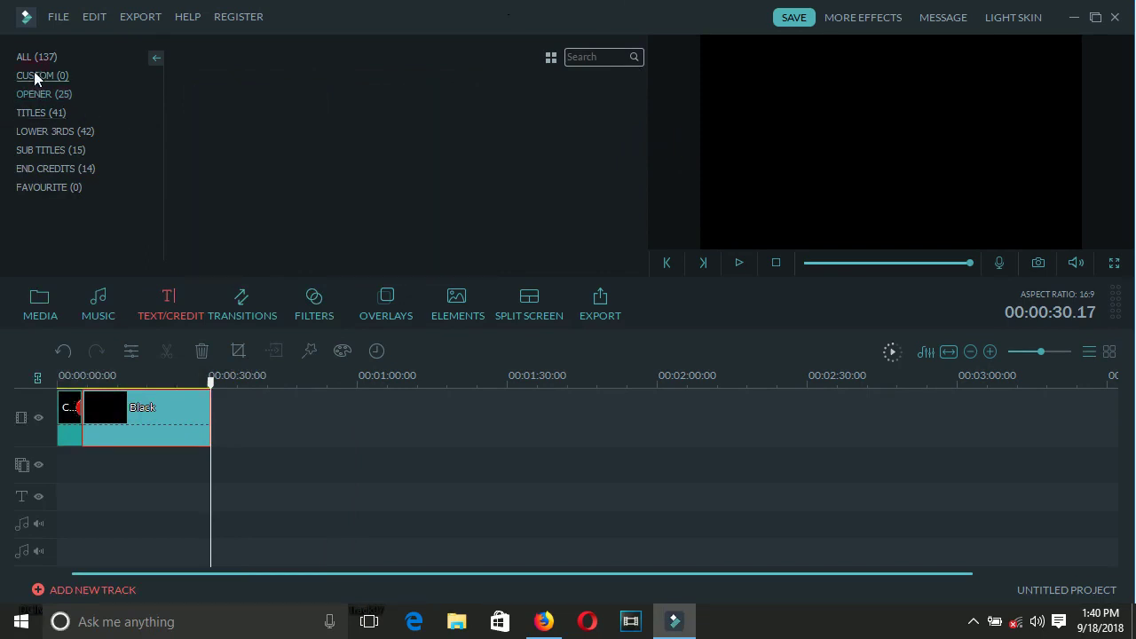
left_click(42, 169)
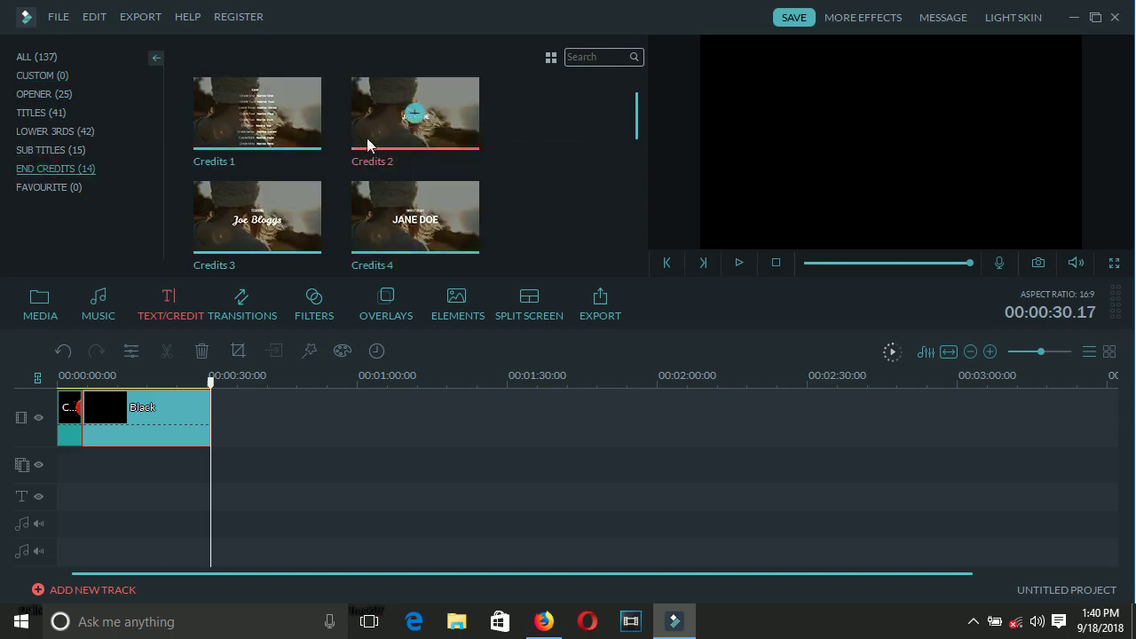
left_click_drag(366, 137, 107, 490)
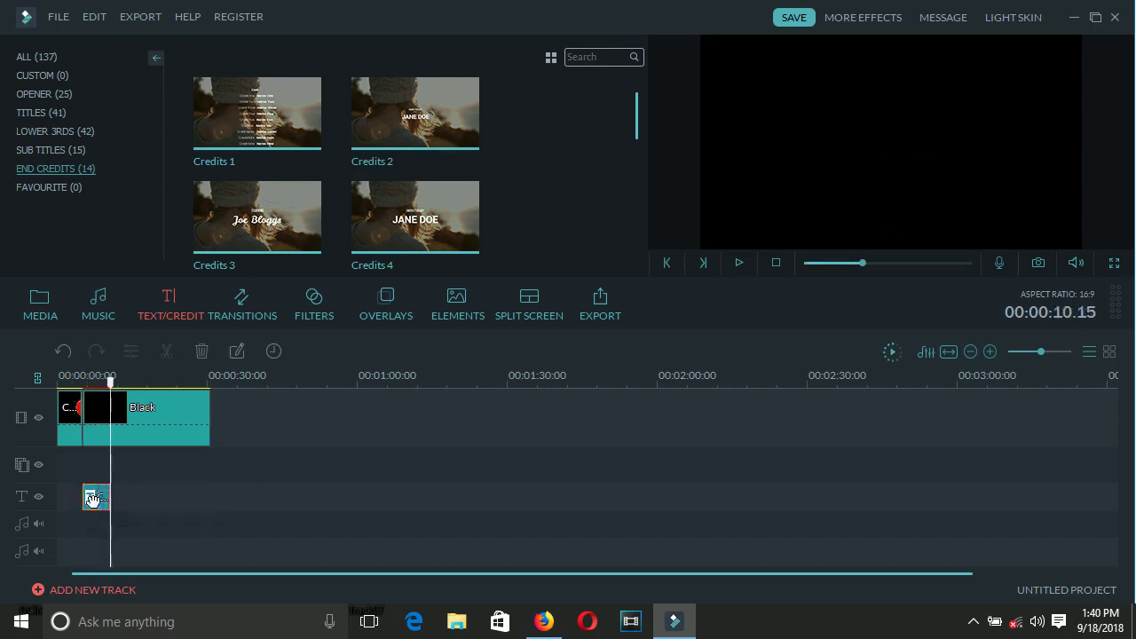
Step: Open the Credits 2 title on the text track for editing
right_click(91, 499)
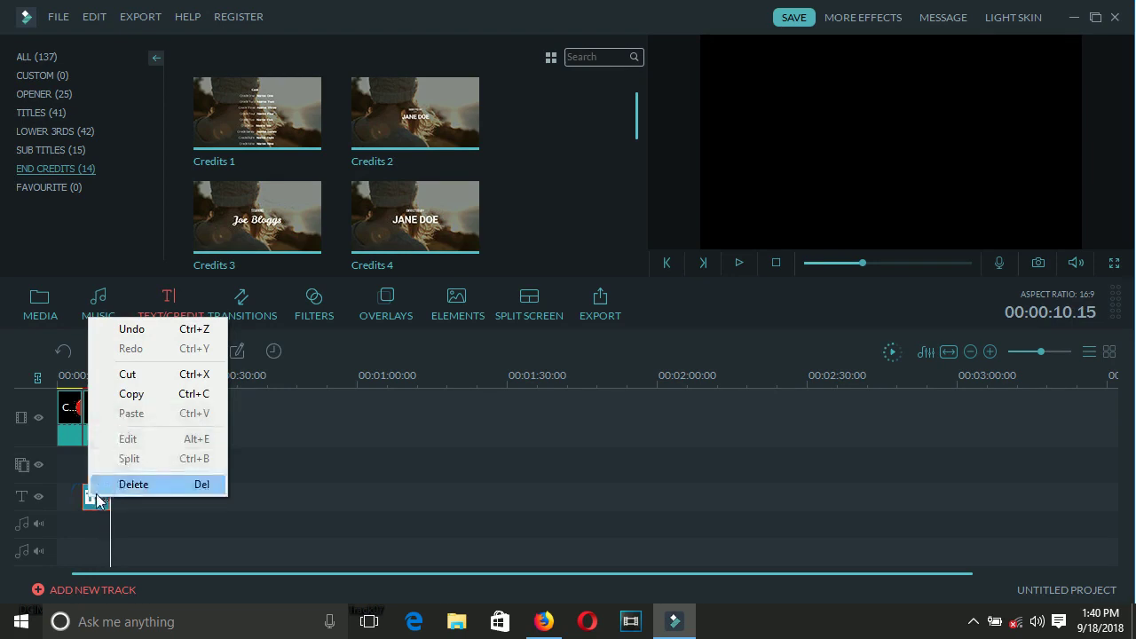
left_click(86, 502)
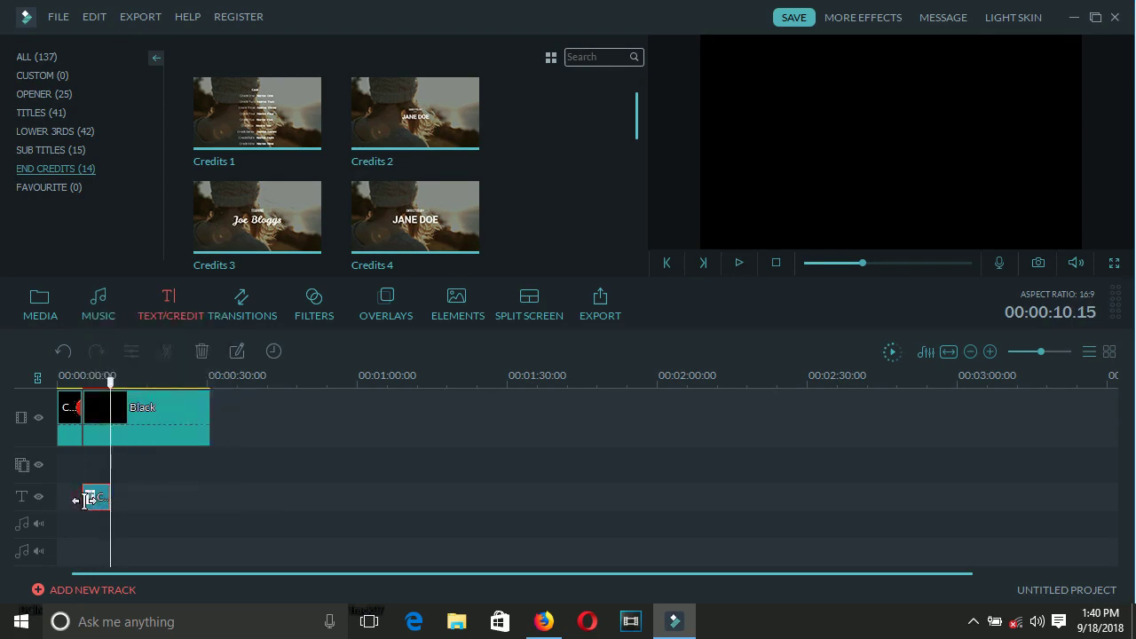
right_click(86, 499)
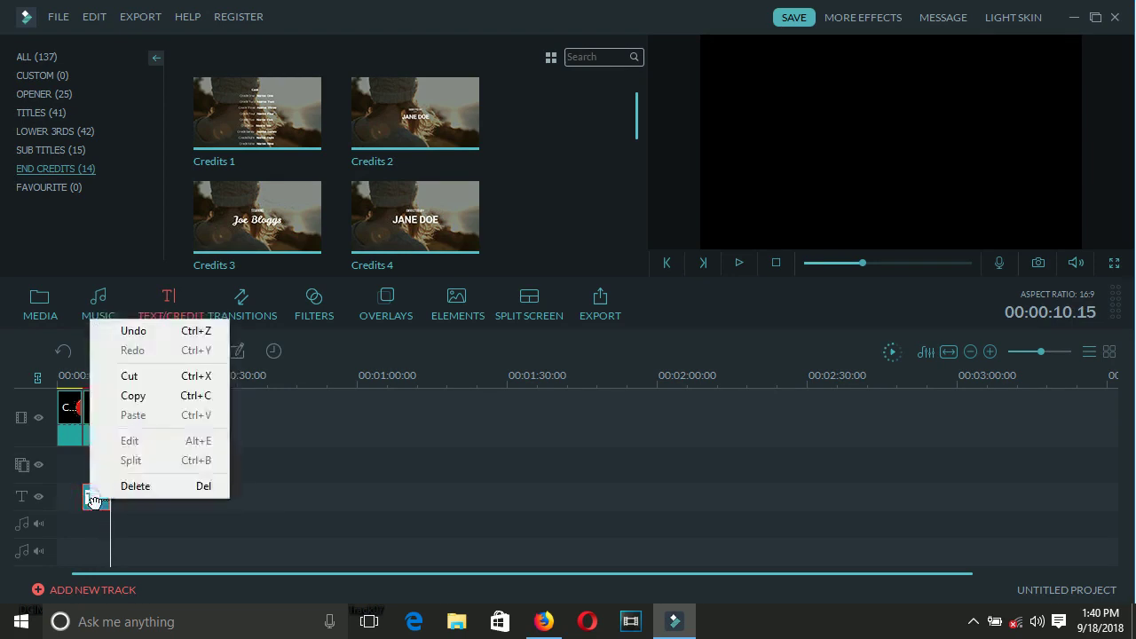
left_click(89, 439)
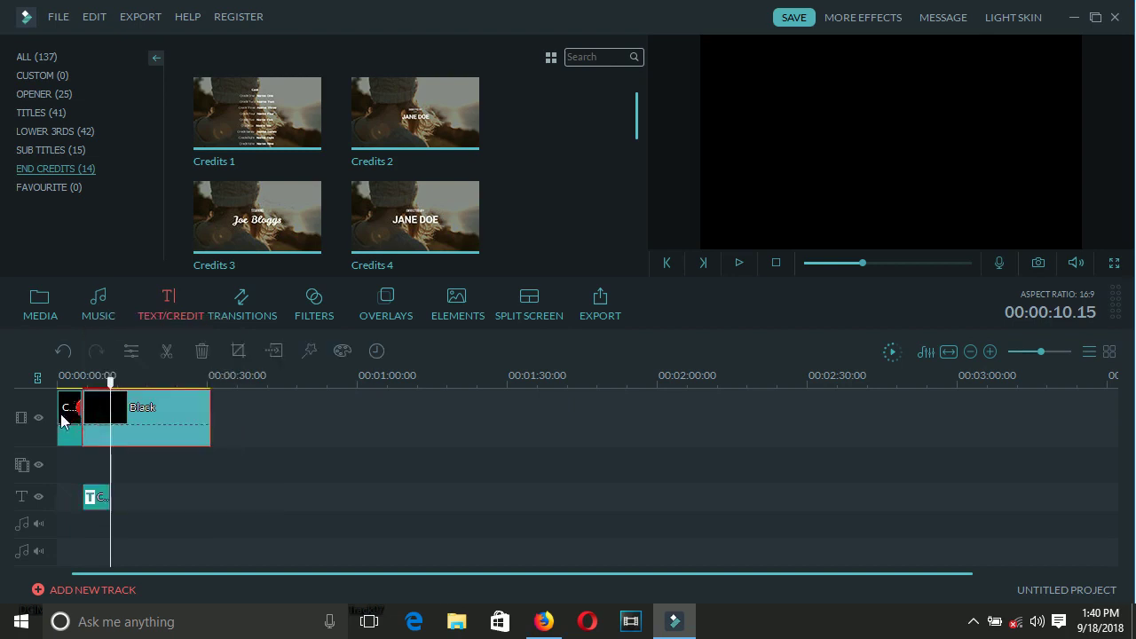
left_click(62, 422)
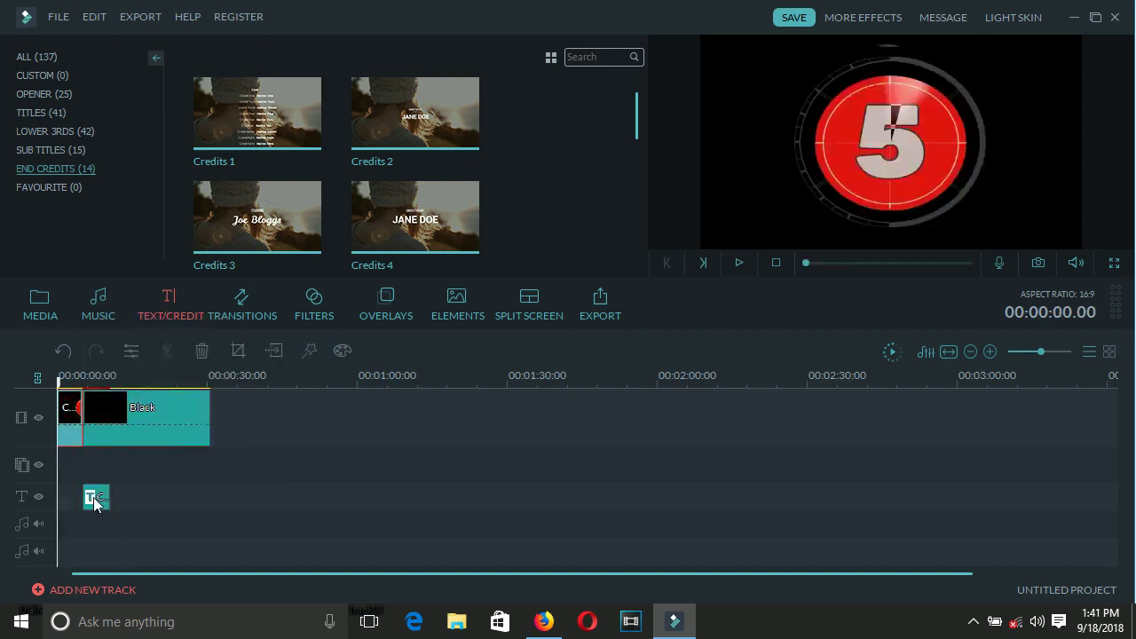
left_click(91, 497)
right_click(92, 497)
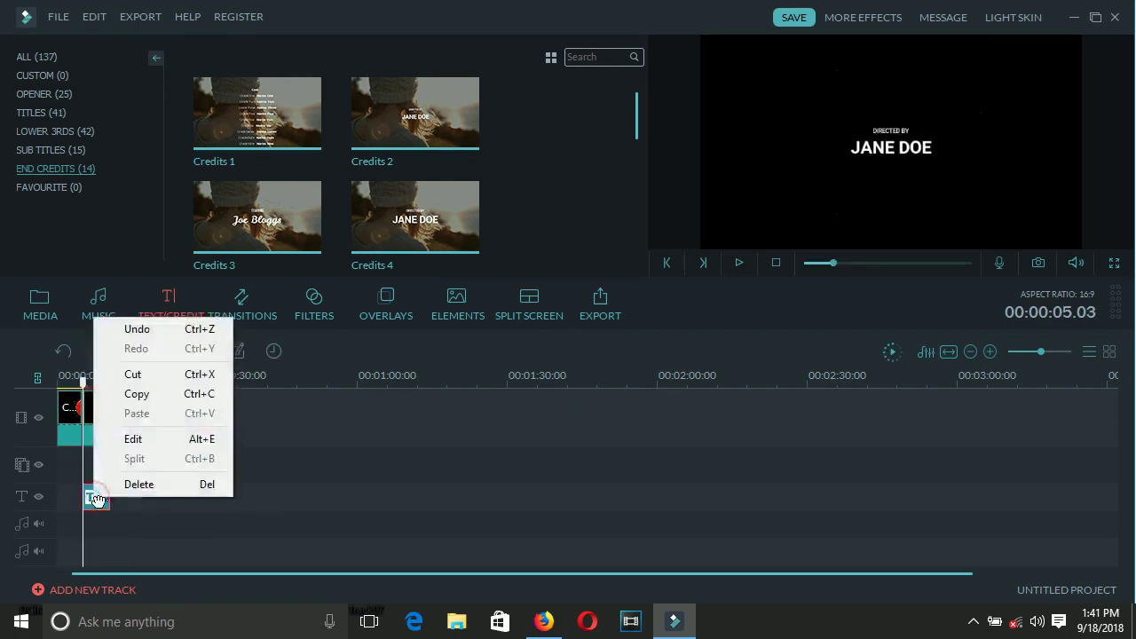
left_click(133, 438)
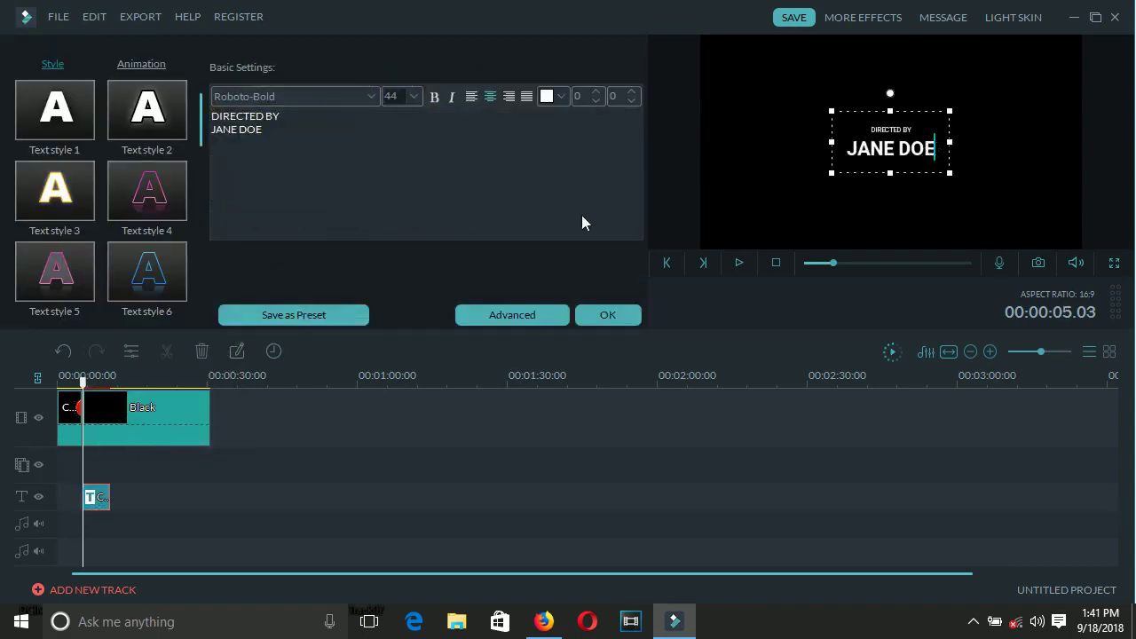
Step: Replace all of the placeholder credit text with VINEYARD MEDIA
mouse_move(281, 116)
left_mouse_down()
mouse_move(212, 121)
mouse_move(274, 134)
left_mouse_up()
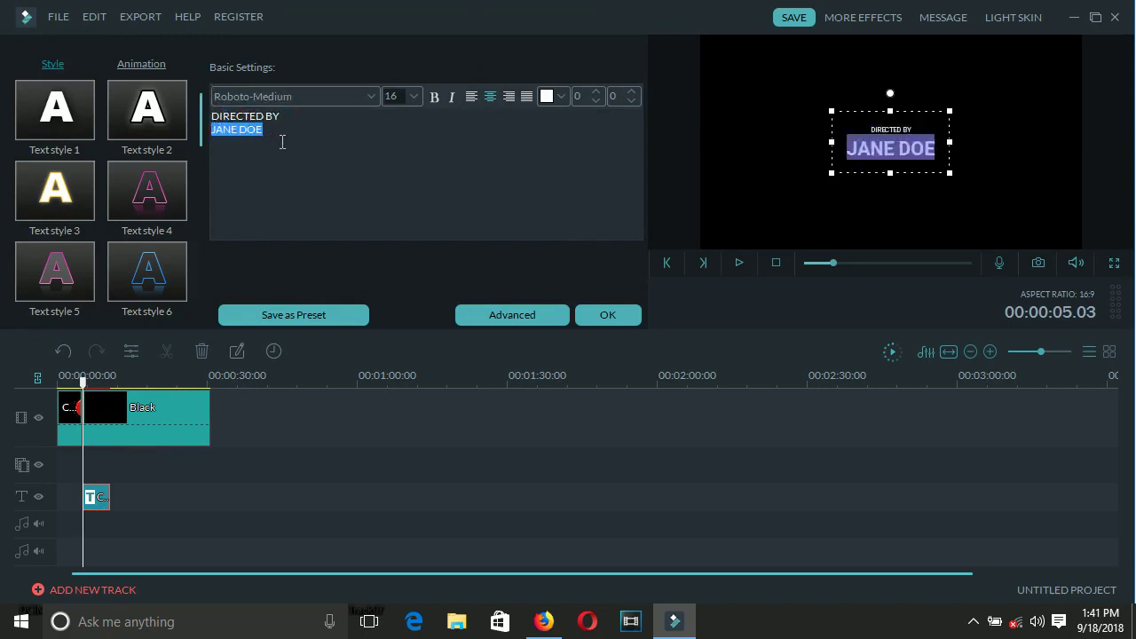
key("ctrl+a")
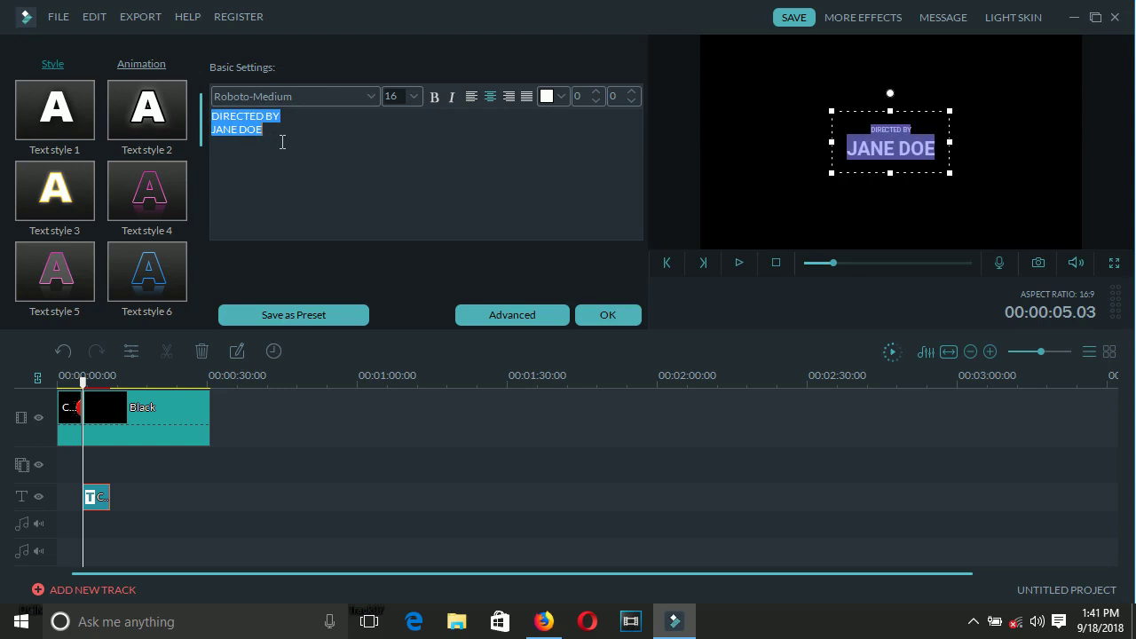
type("VIN")
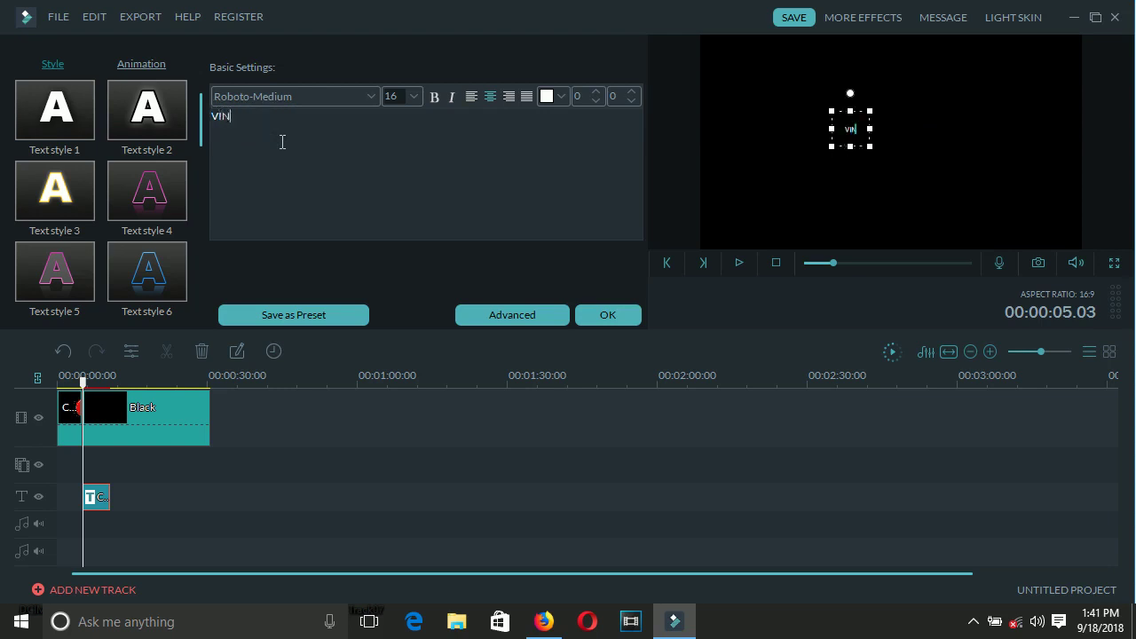
type("EYARD")
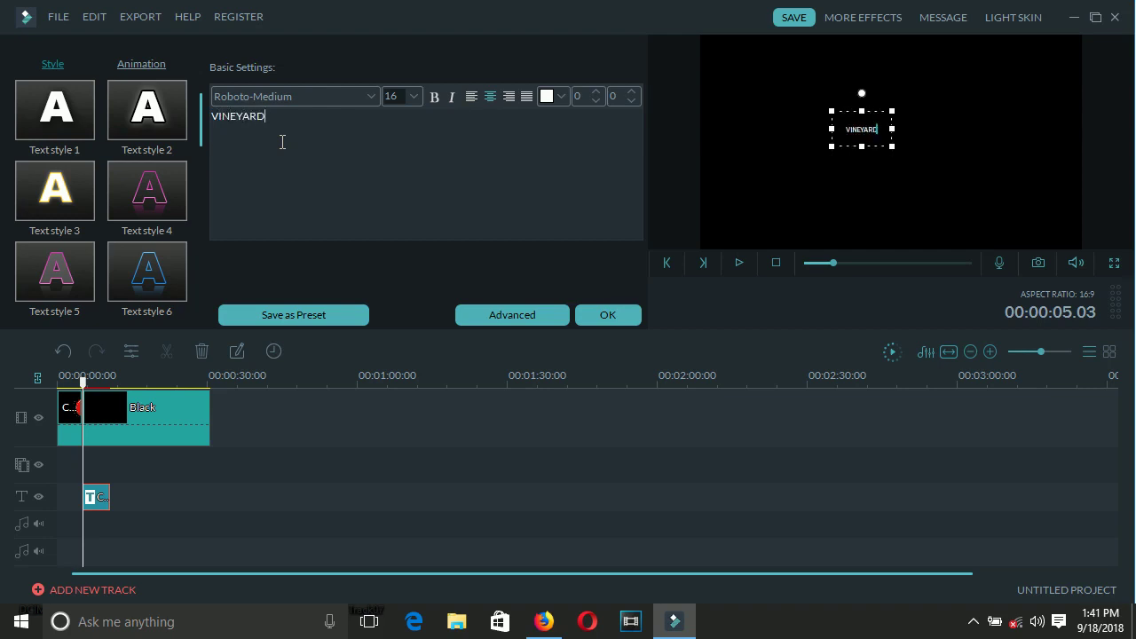
type(" N")
key("BackSpace")
type("MRD")
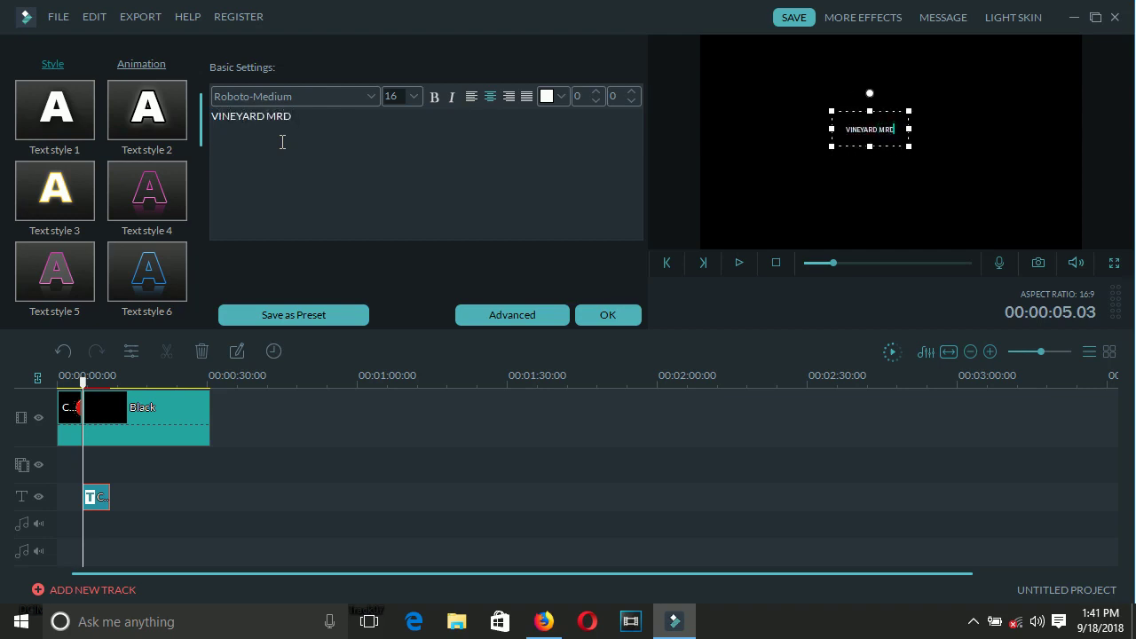
key("BackSpace")
key("BackSpace")
type("EDIA")
Step: Set the font size of the VINEYARD MEDIA title text to 56
left_click_drag(311, 126, 212, 130)
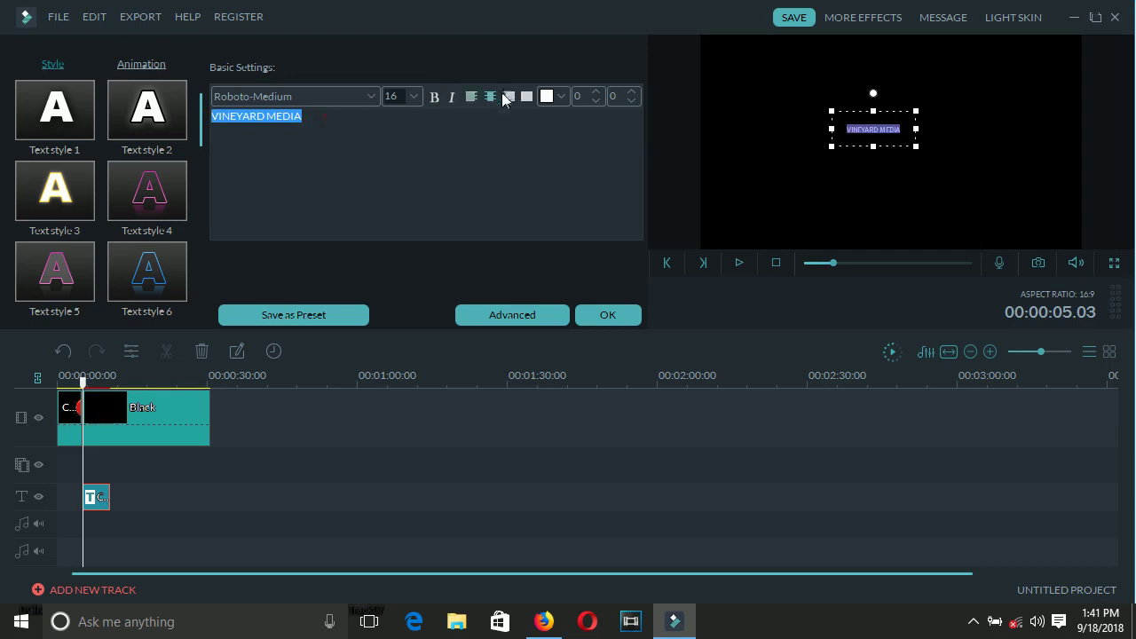
left_click(418, 100)
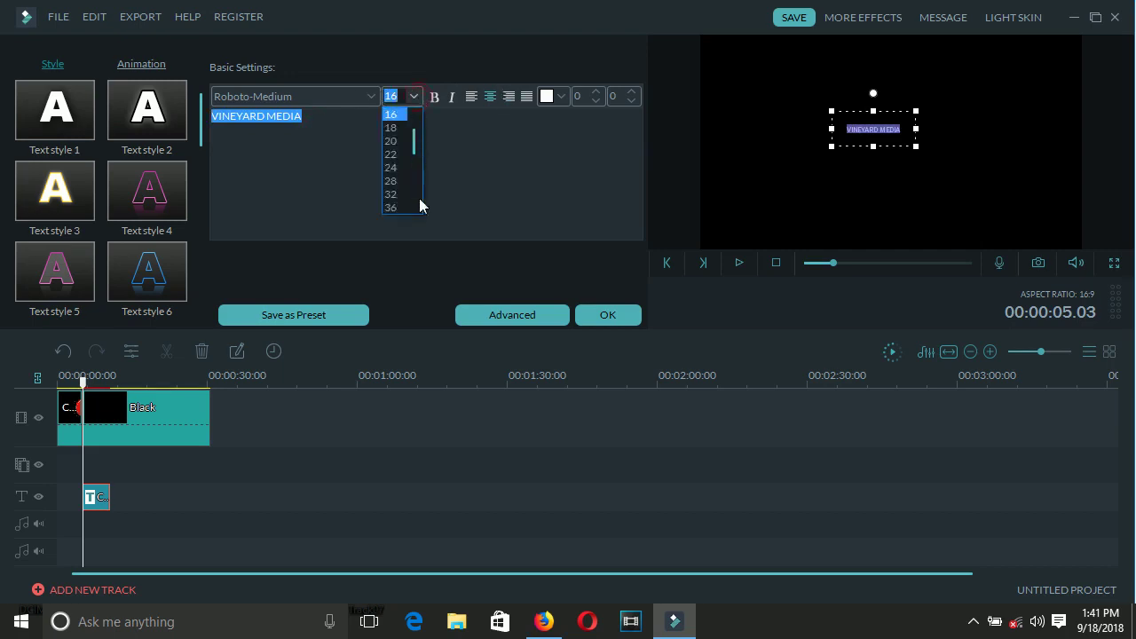
left_click(399, 208)
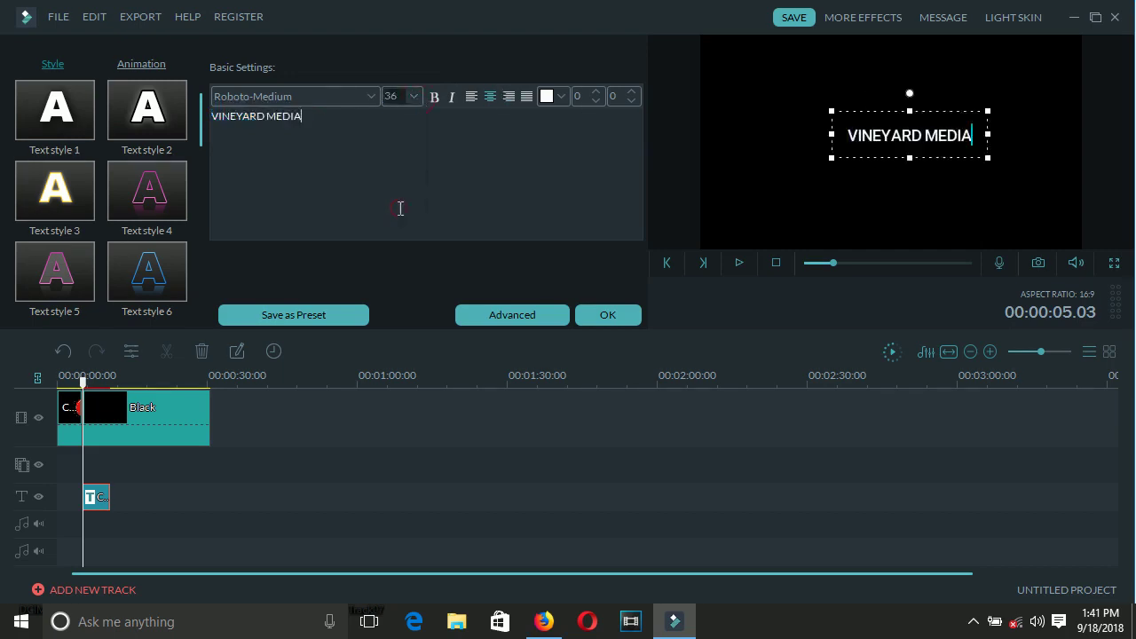
left_click(414, 96)
left_click(414, 96)
left_click(415, 95)
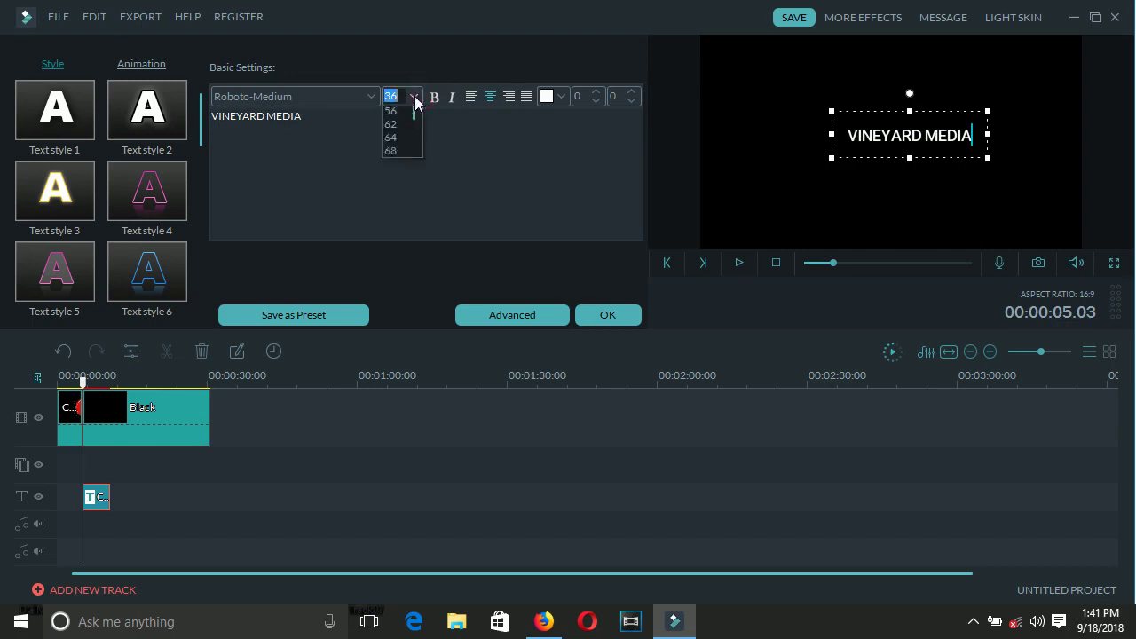
left_click(387, 167)
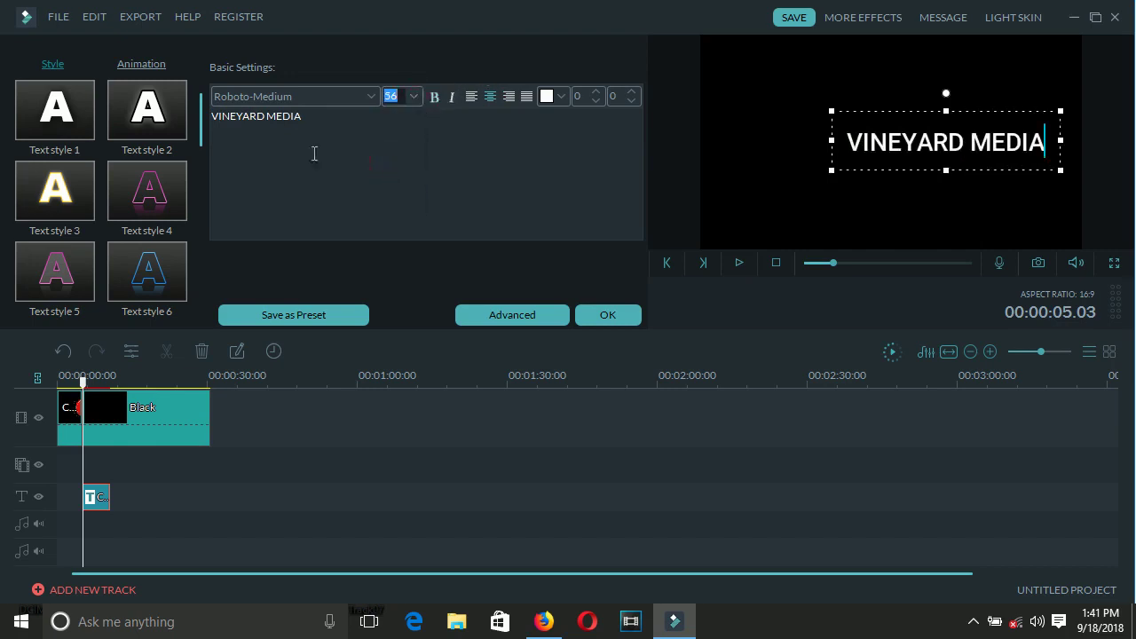
Step: Make the VINEYARD MEDIA text bold and move its text box to the middle of the frame
left_click_drag(309, 119, 190, 123)
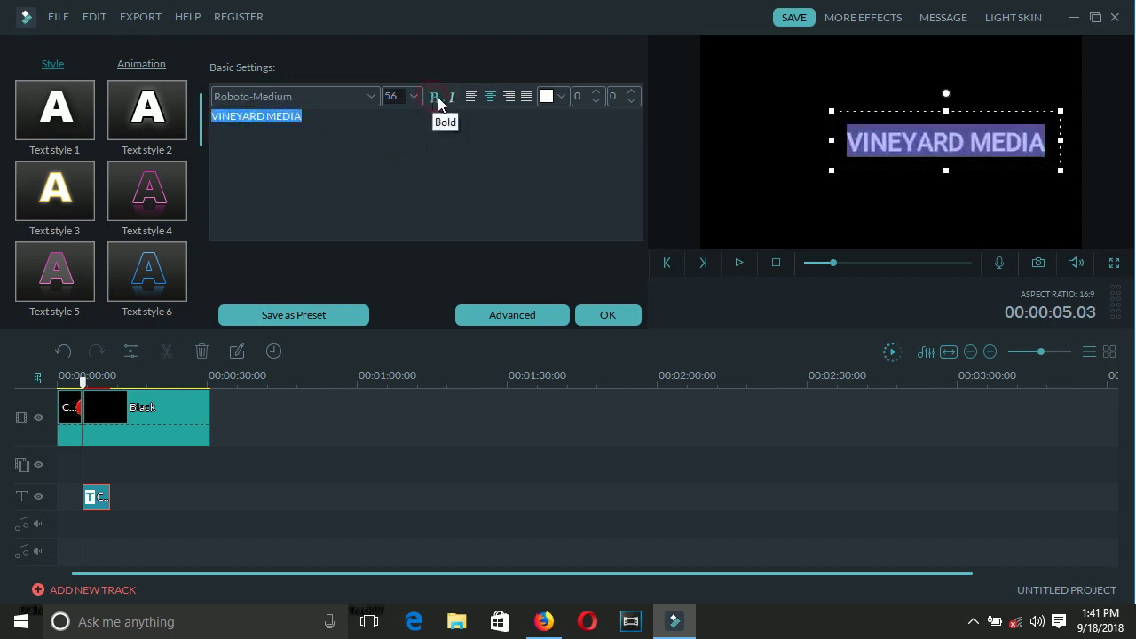
left_click(886, 167)
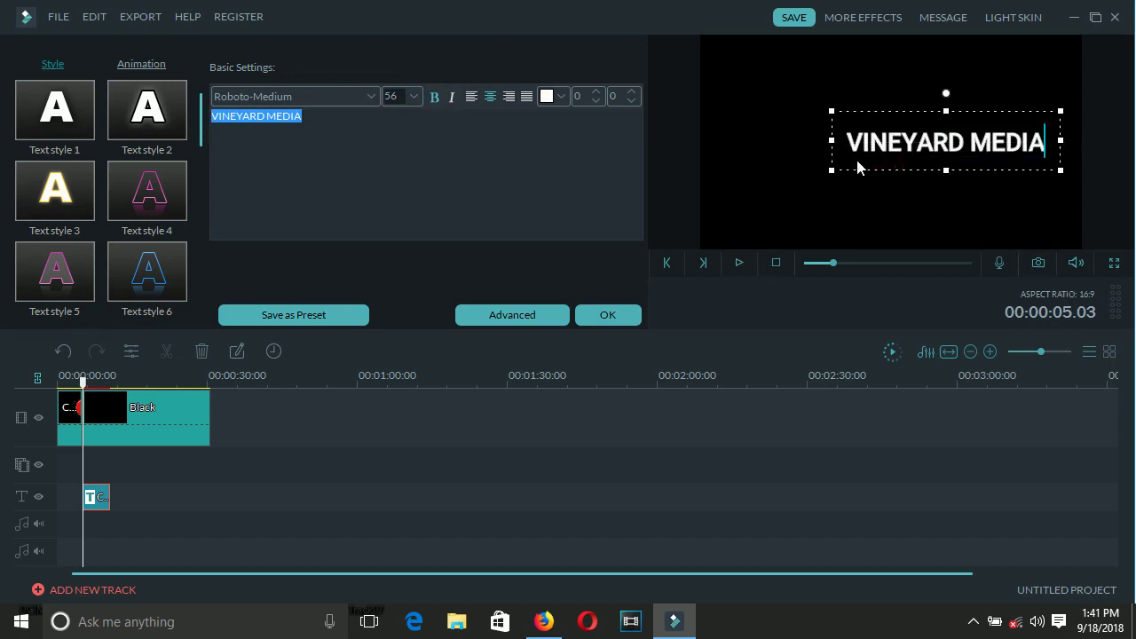
left_click_drag(871, 118, 813, 108)
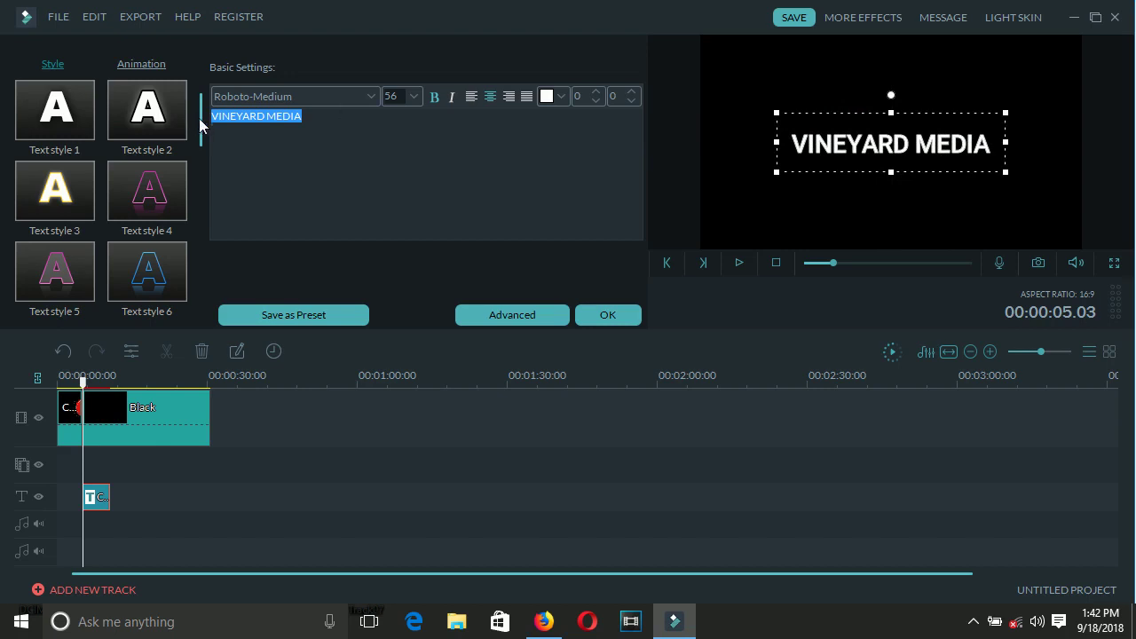
Step: Apply Text style 6 to the VINEYARD MEDIA title and set its font to Roboto-Bold
left_click_drag(201, 124, 201, 133)
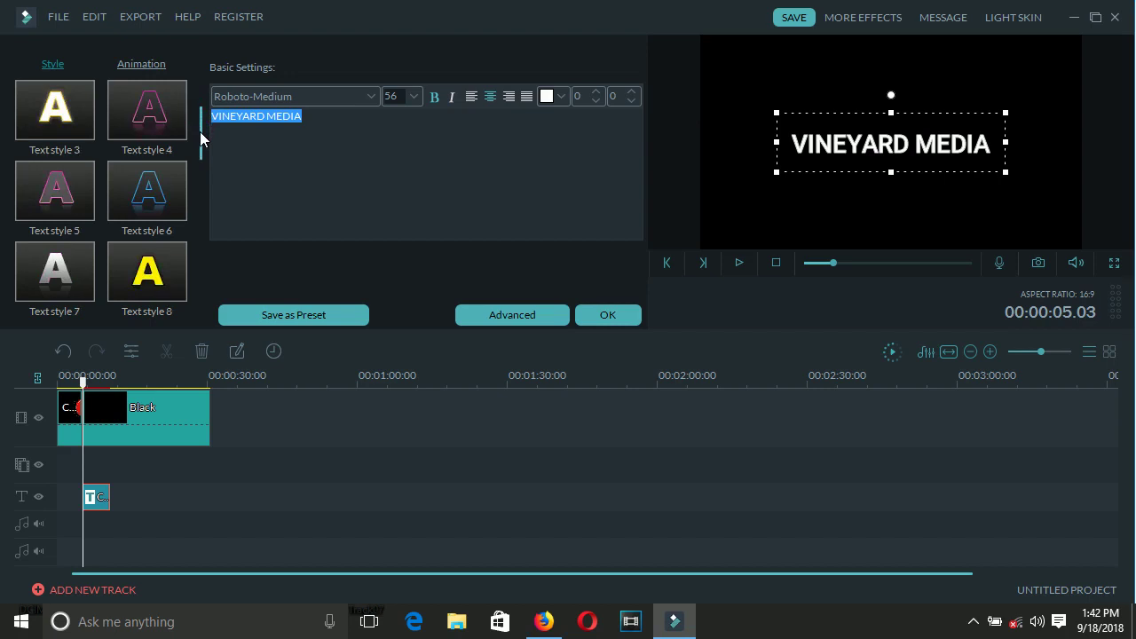
double_click(139, 199)
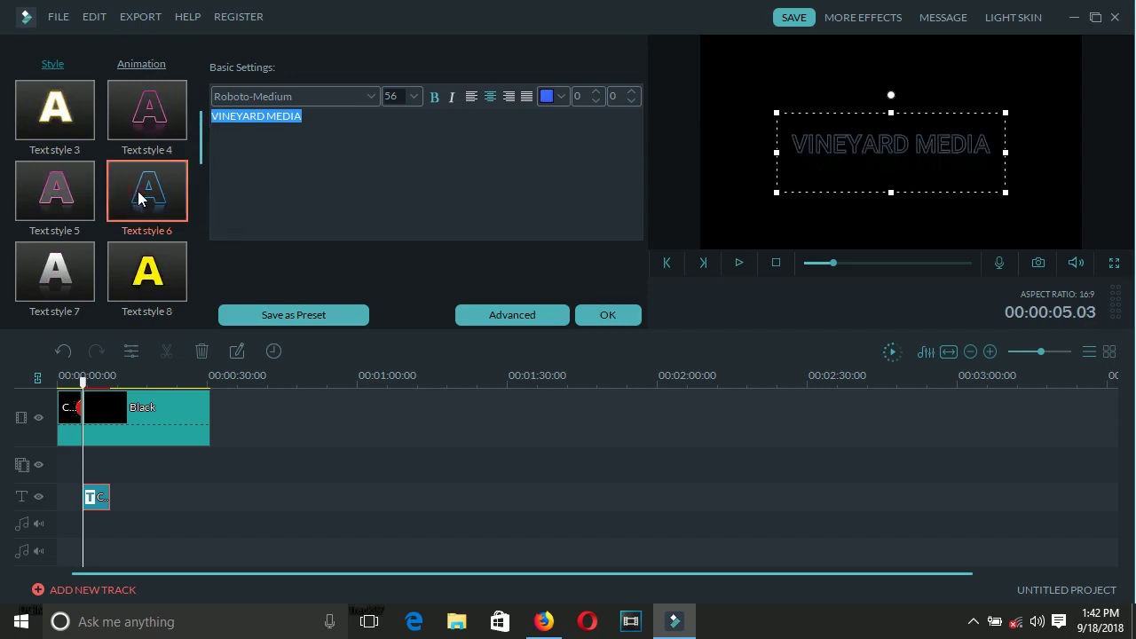
left_click(375, 96)
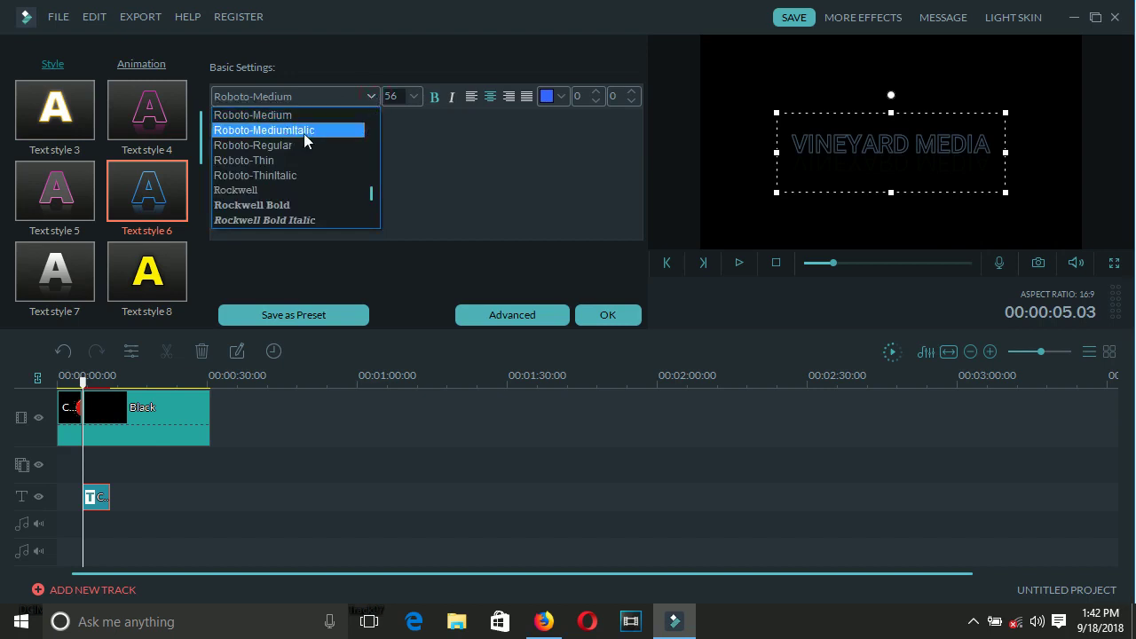
left_click(372, 113)
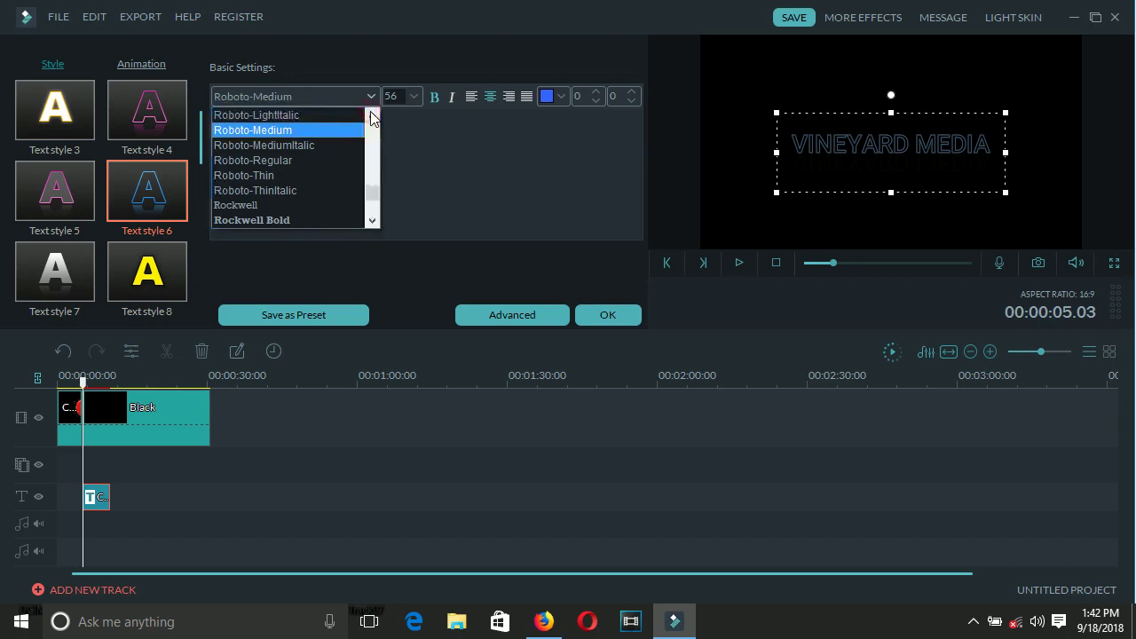
left_click(371, 112)
left_click(371, 113)
left_click(371, 112)
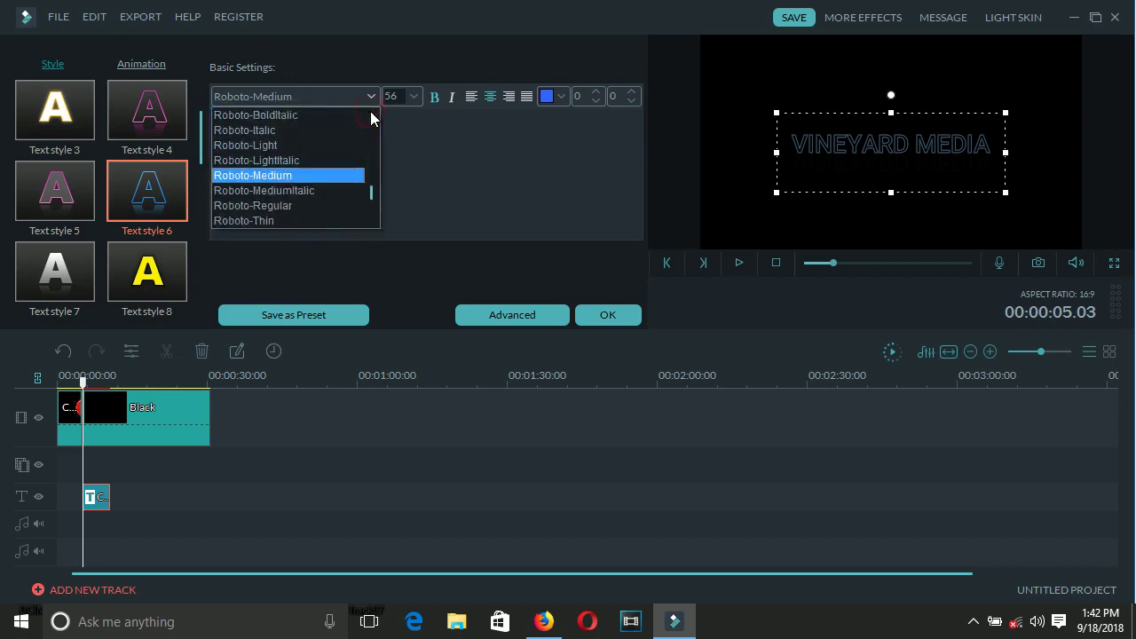
left_click(370, 113)
left_click(293, 115)
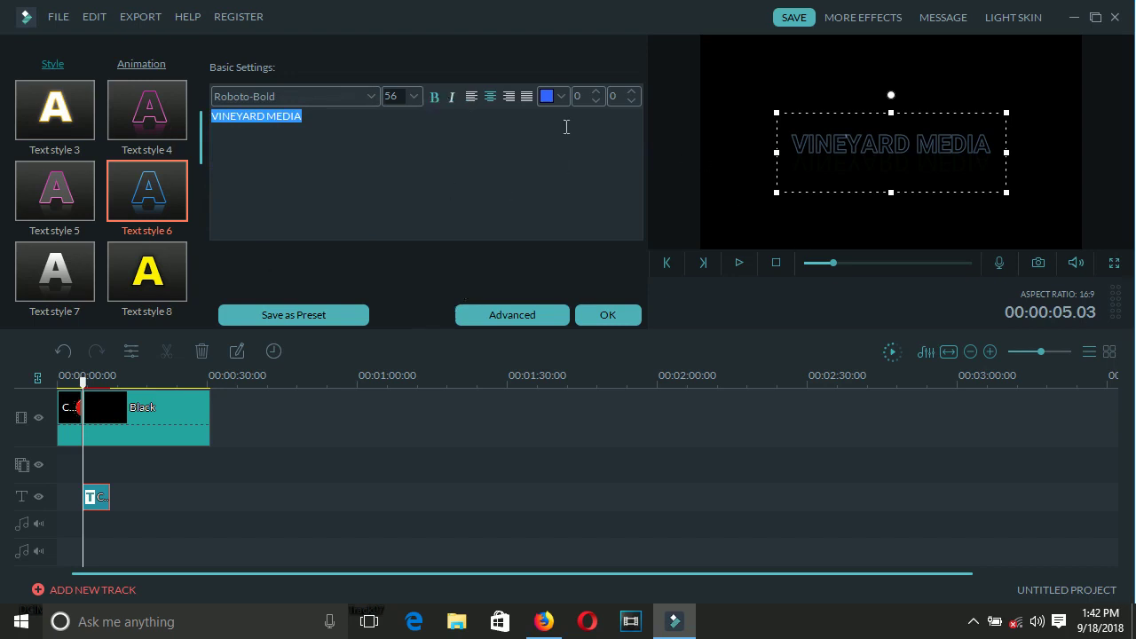
Step: Change the text colour of the VINEYARD MEDIA title to white
left_click(559, 102)
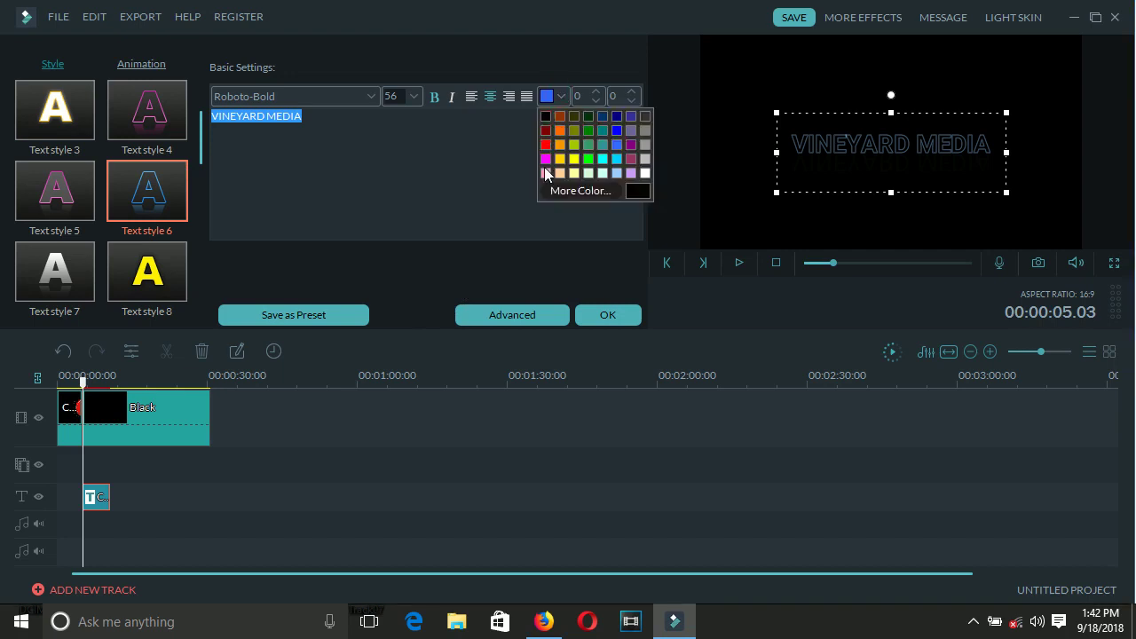
left_click(646, 173)
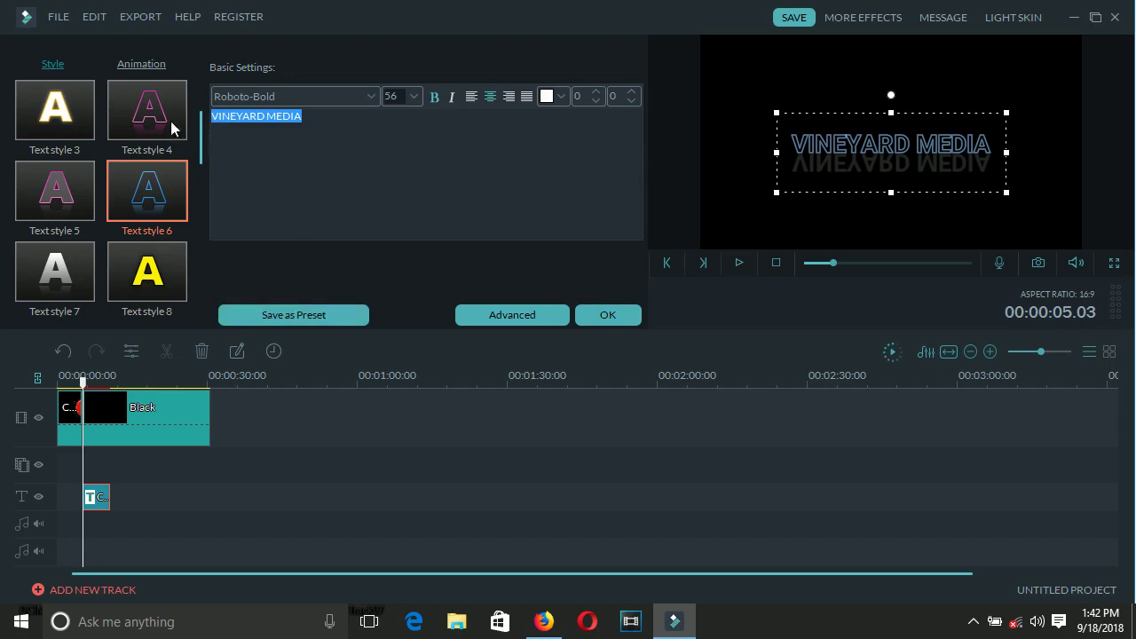
left_click_drag(200, 132, 234, 240)
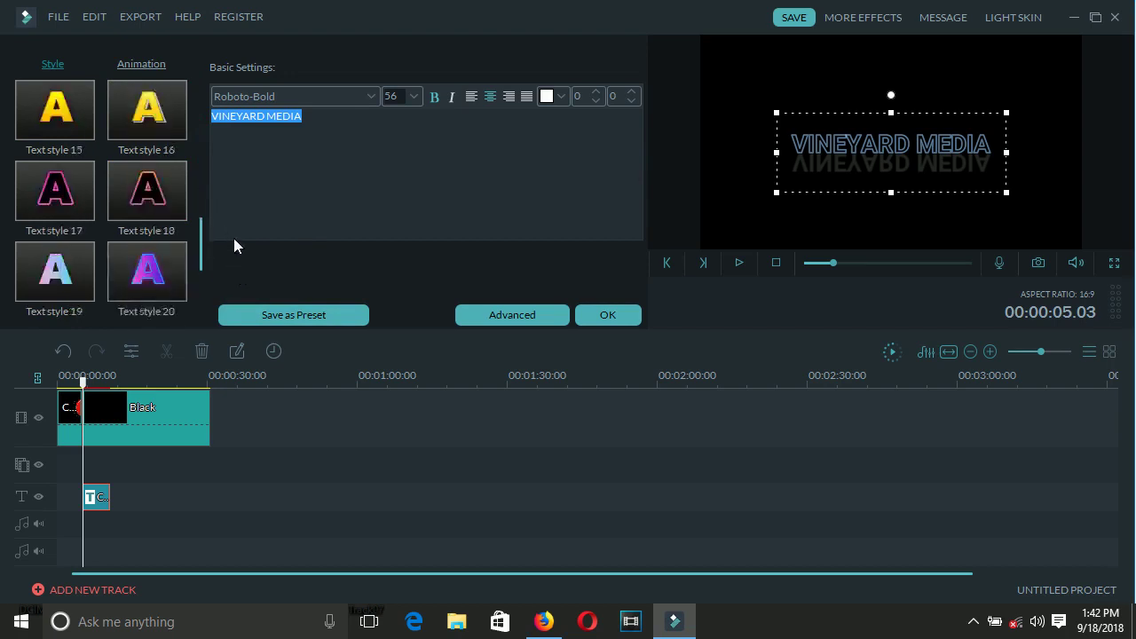
Step: Look through the text animations and select Fade for the VINEYARD MEDIA title
left_click(143, 67)
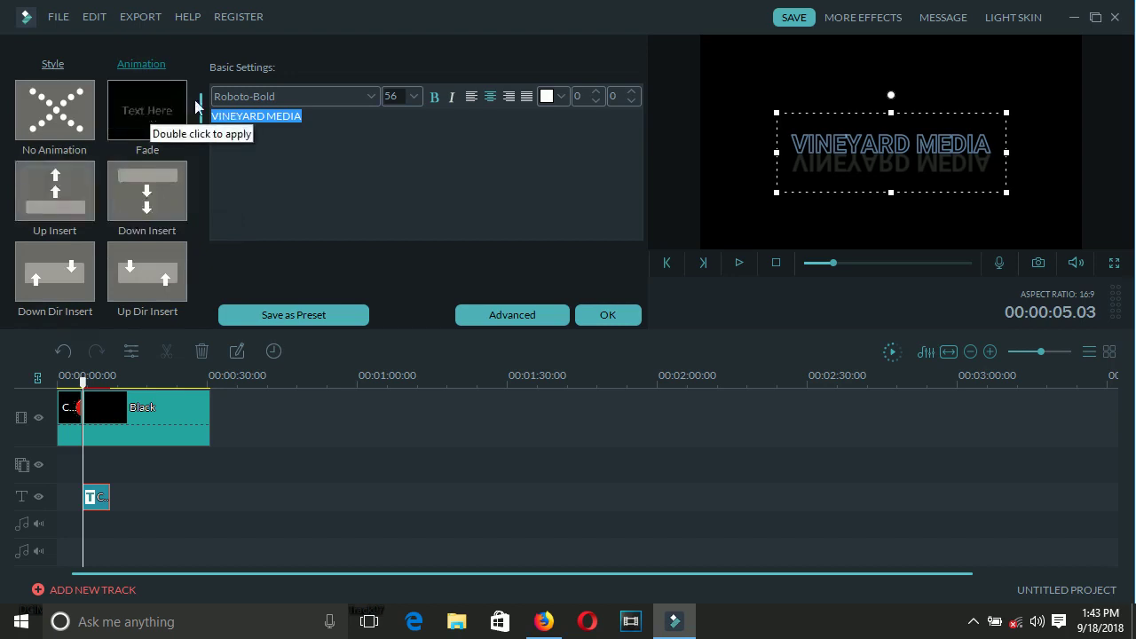
left_click_drag(202, 99, 204, 141)
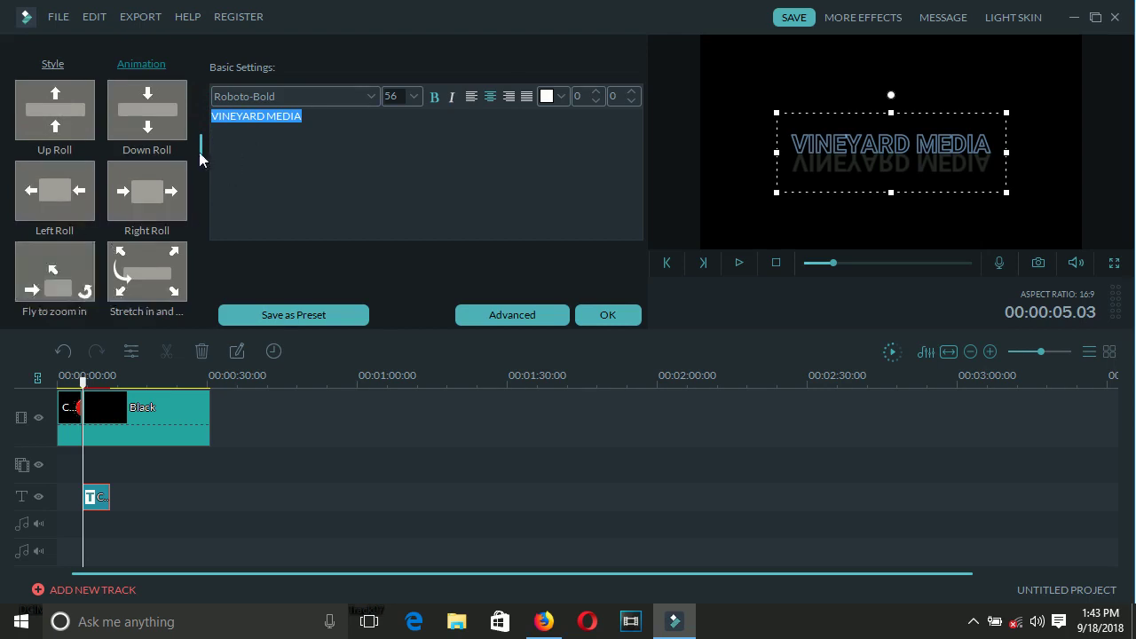
left_click_drag(200, 154, 203, 101)
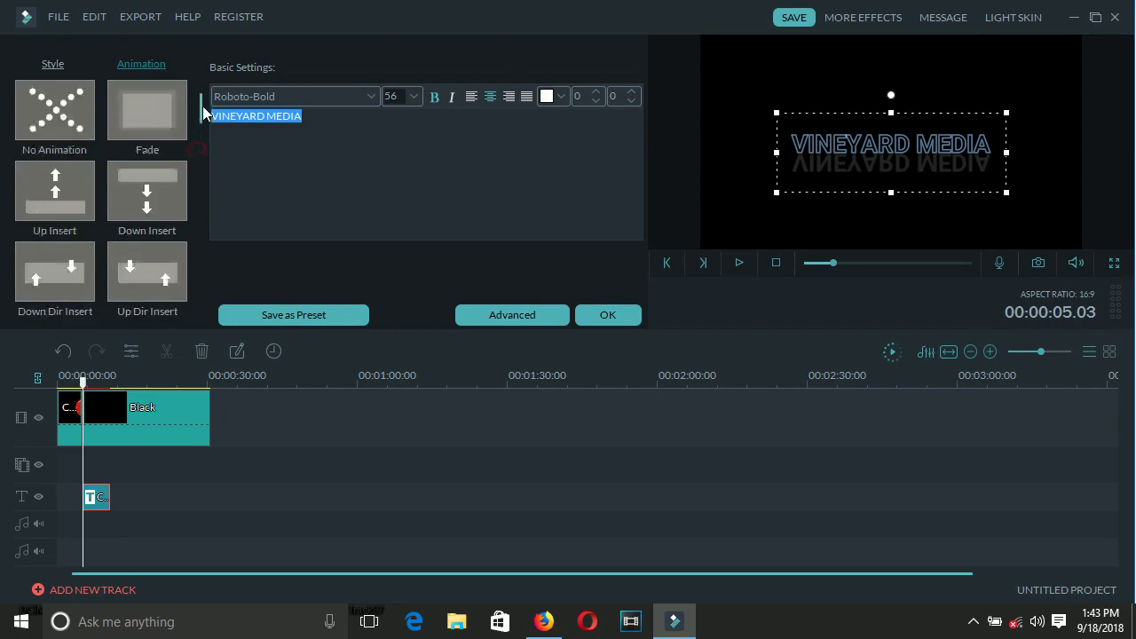
left_click(124, 121)
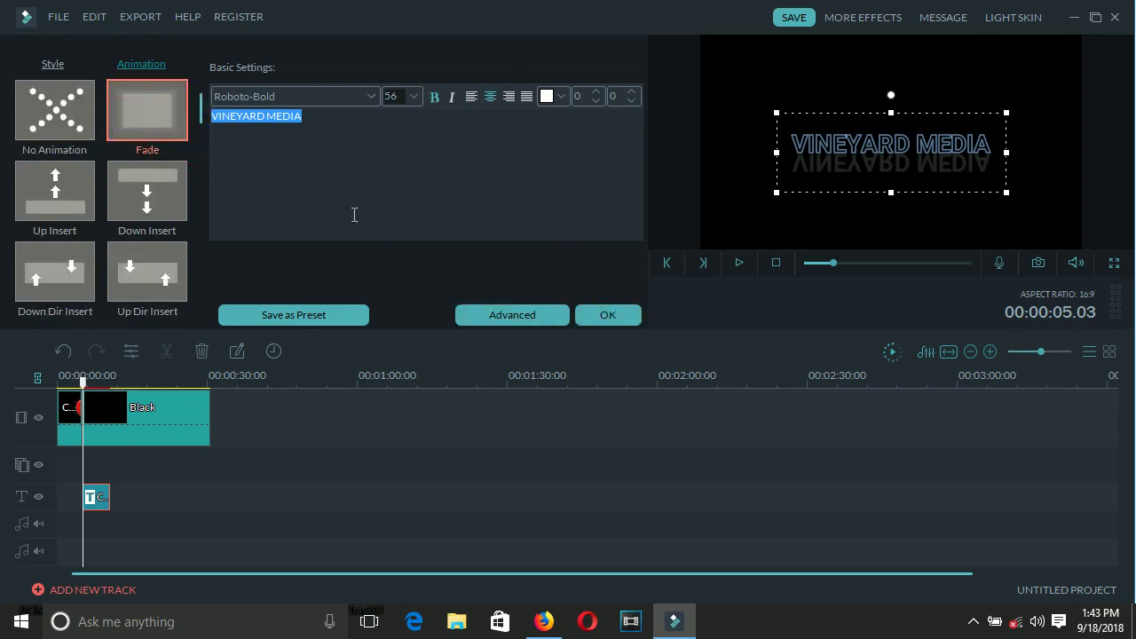
Step: Save the title's current formatting as a custom text preset named CUSTOM1
left_click(283, 316)
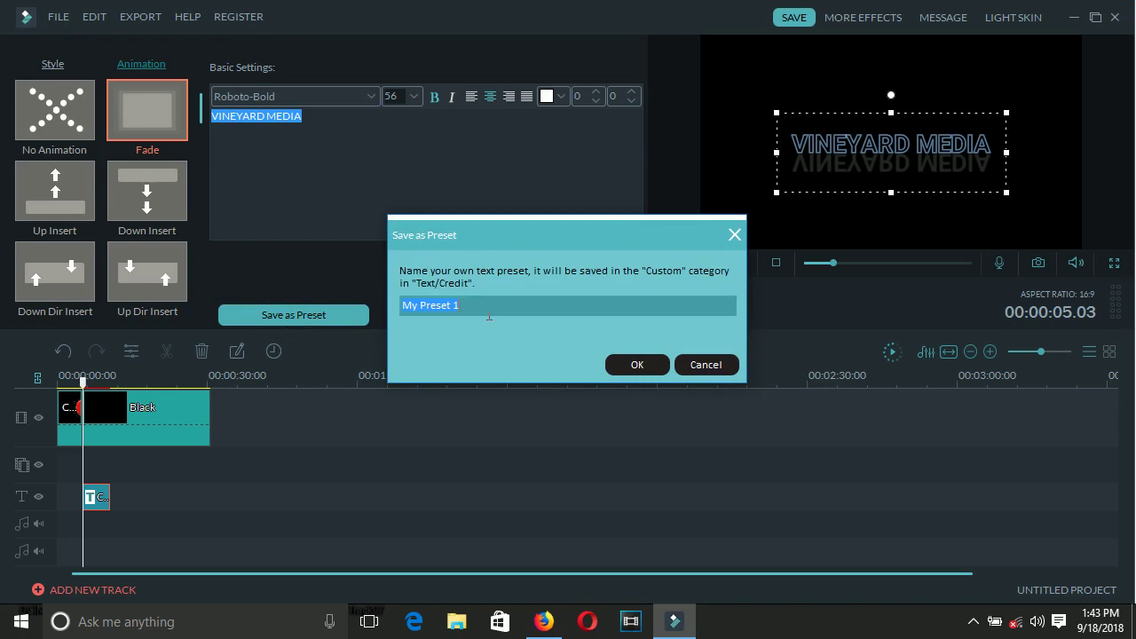
type("CUSTOM1")
left_click(638, 364)
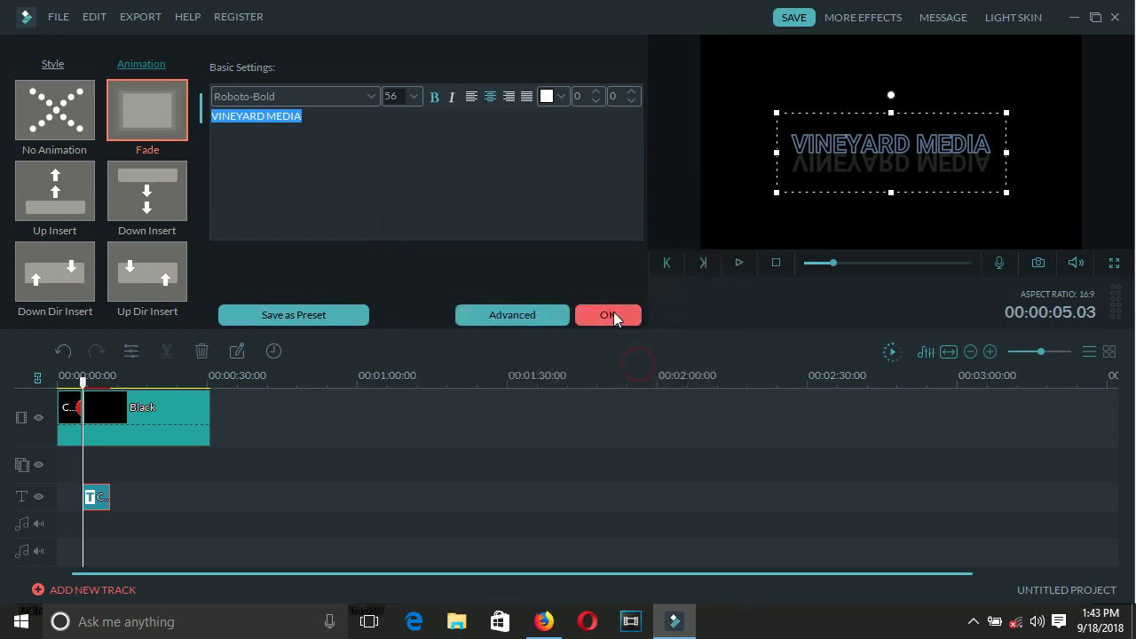
Step: Toggle the title's border off and on and adjust its size in the advanced text editor, saving the changes and closing the title editing
left_click(527, 320)
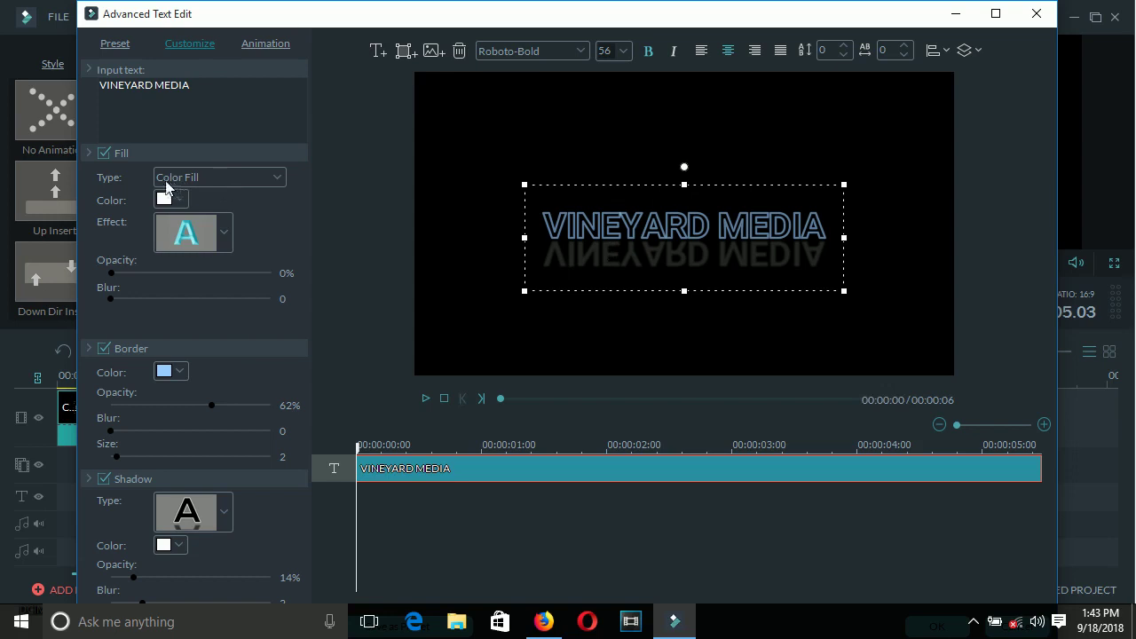
left_click(104, 349)
left_click(104, 348)
left_click_drag(120, 457, 119, 464)
left_click(1037, 20)
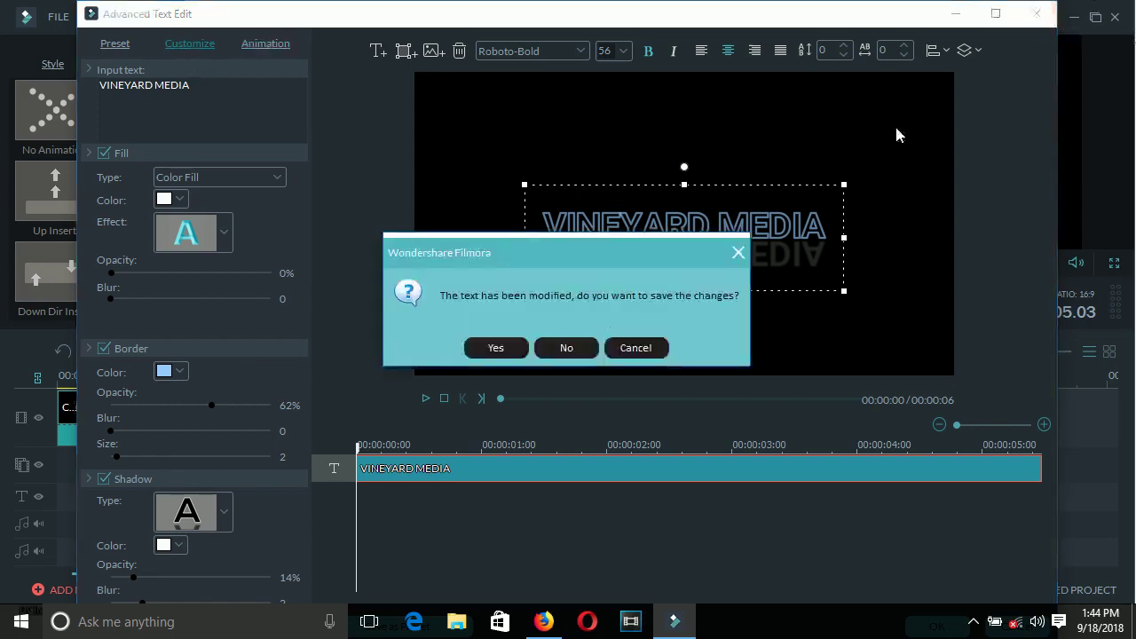
left_click(499, 346)
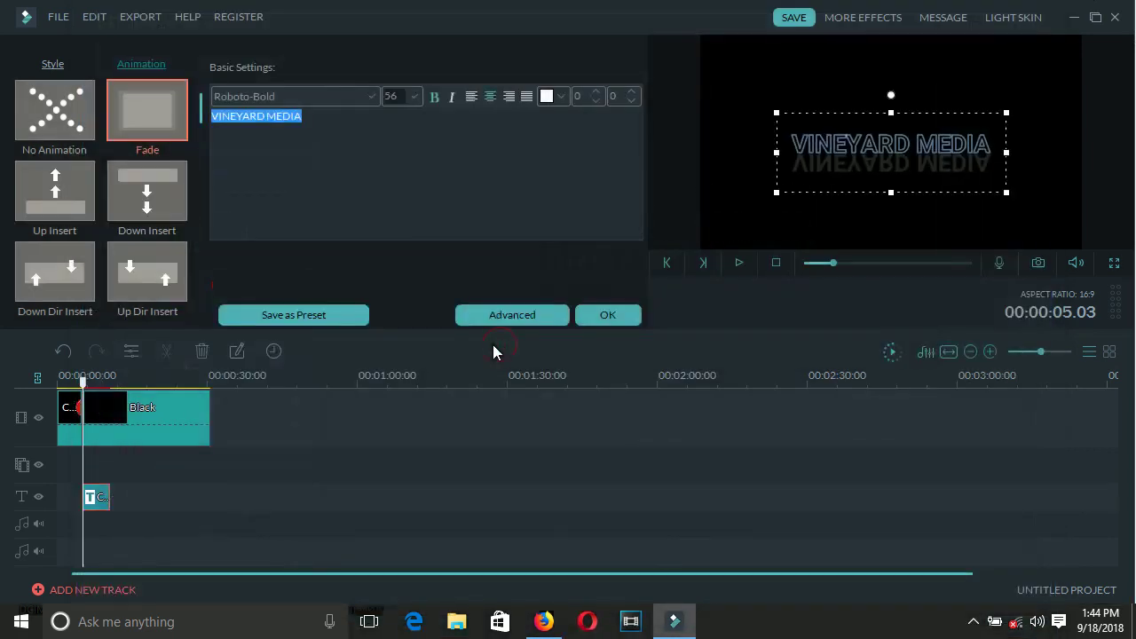
left_click(599, 321)
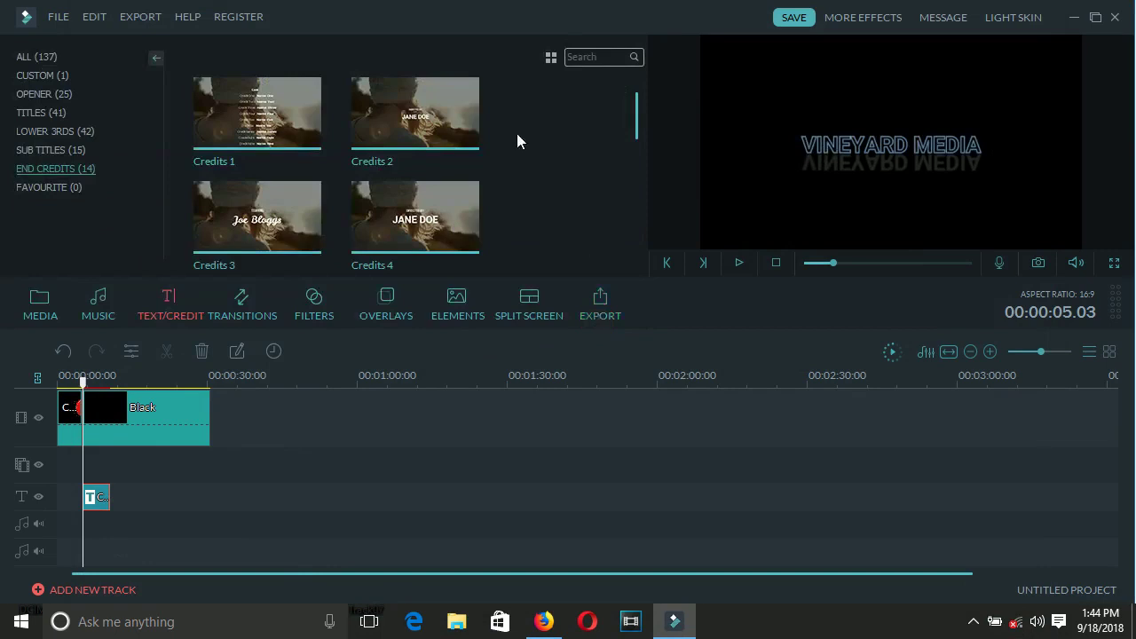
Step: Play the timeline from the beginning and again from the title's start to preview the countdown and title animation
left_click(59, 378)
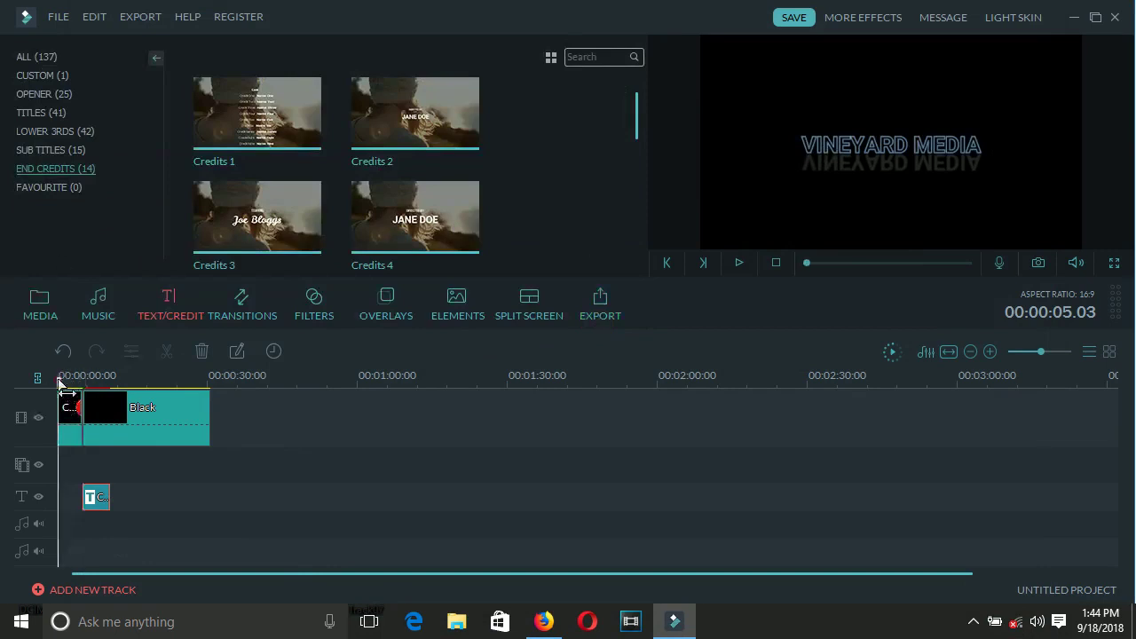
left_click(737, 264)
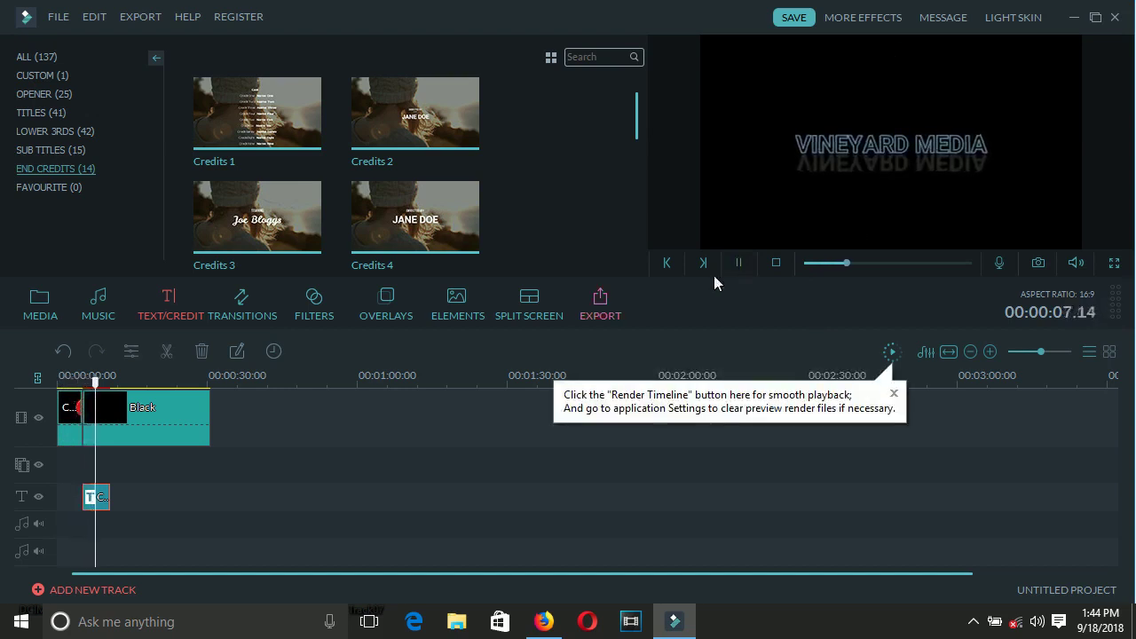
left_click(82, 375)
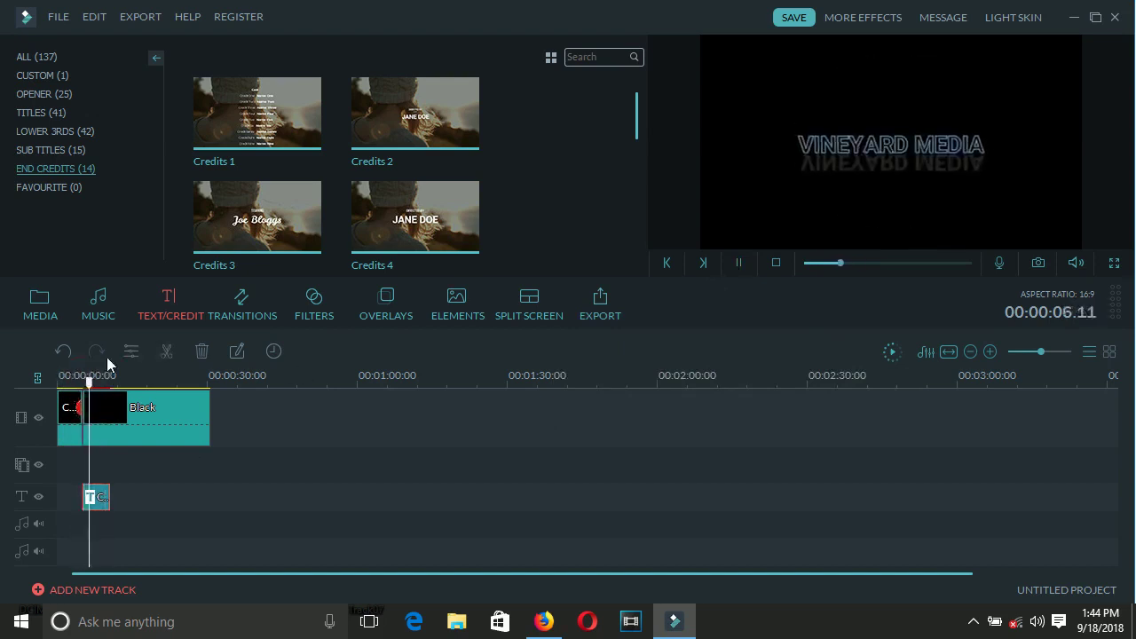
left_click(741, 264)
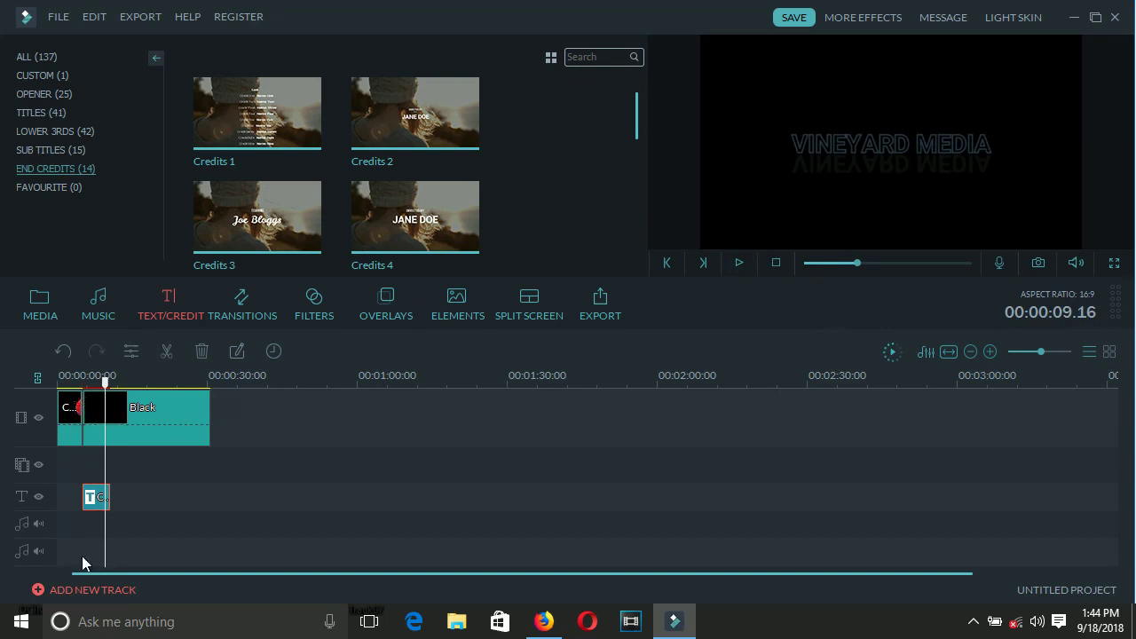
Step: Reopen the title on the text track, apply the Fade animation to it and confirm the edit
right_click(96, 500)
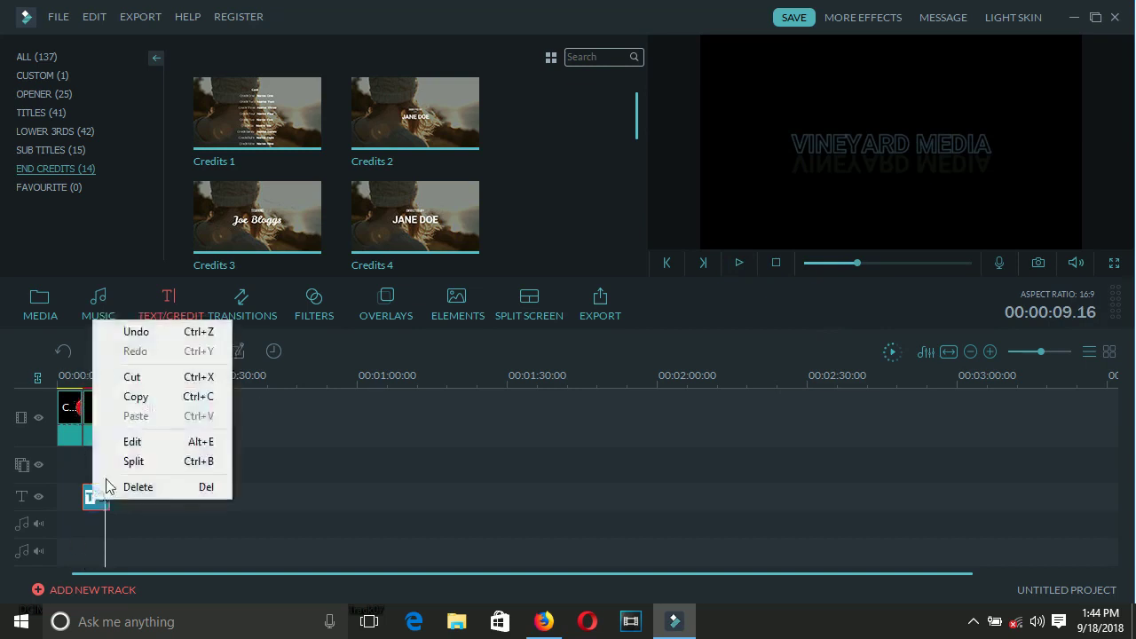
left_click(136, 438)
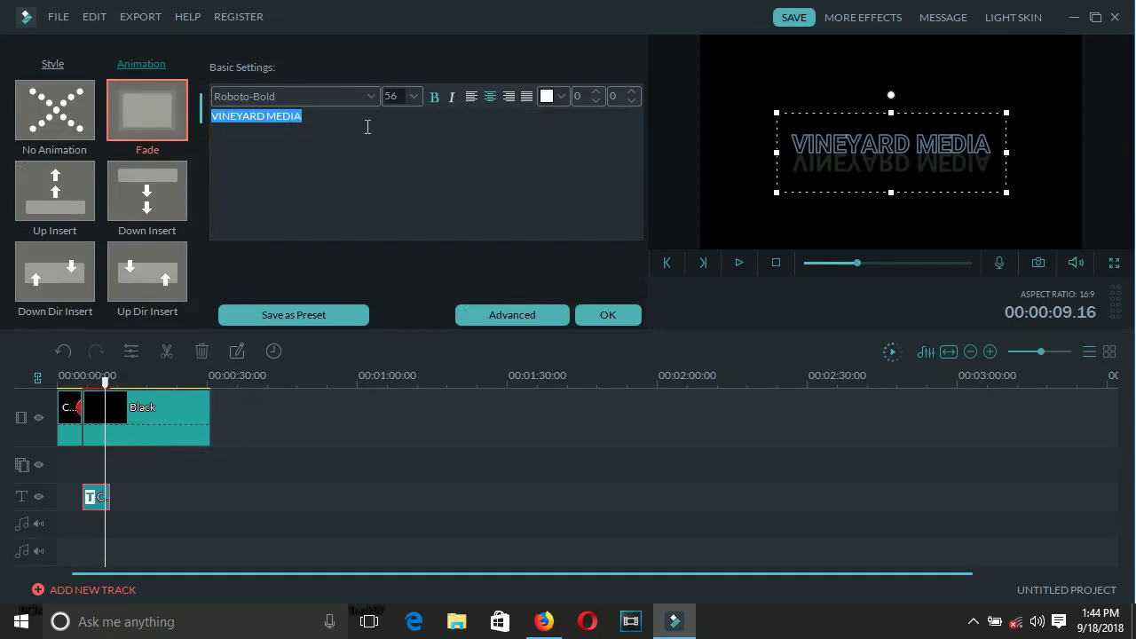
double_click(149, 122)
left_click(622, 315)
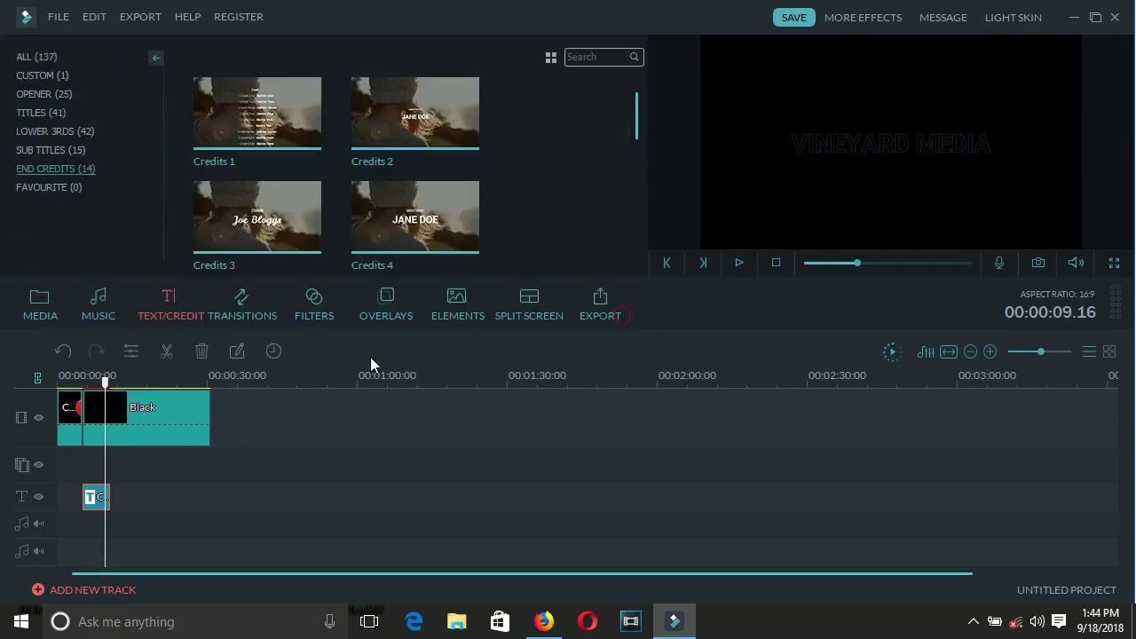
Step: Find the Fade transition and place it between the countdown clip and the Black clip, previewing the result
left_click(255, 315)
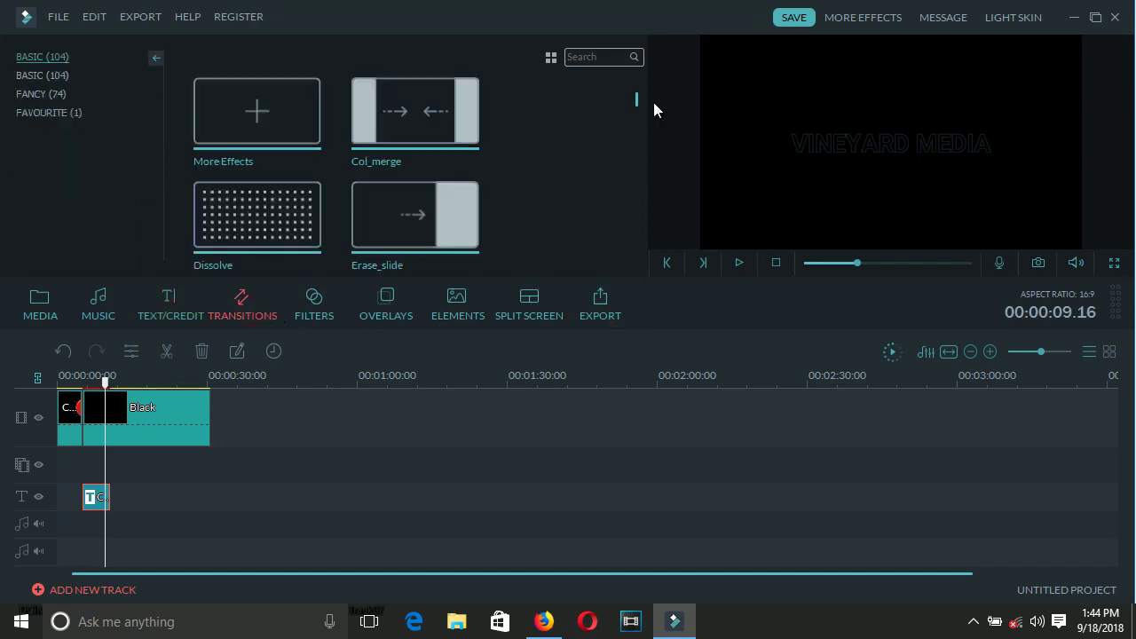
scroll(635, 103, "down", 10)
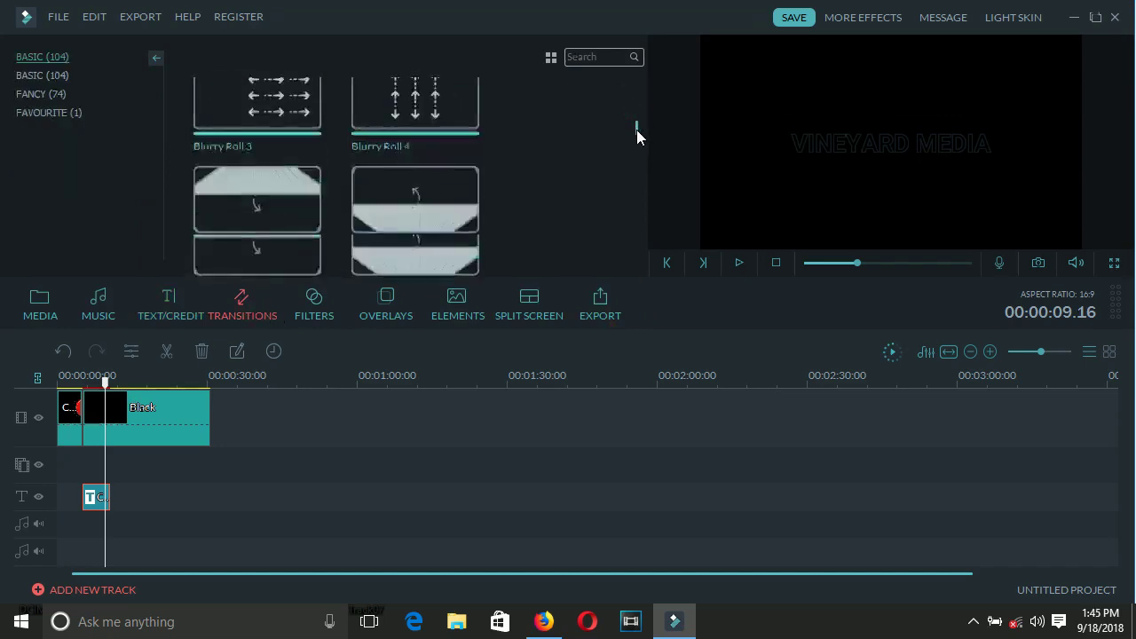
left_click_drag(633, 113, 634, 121)
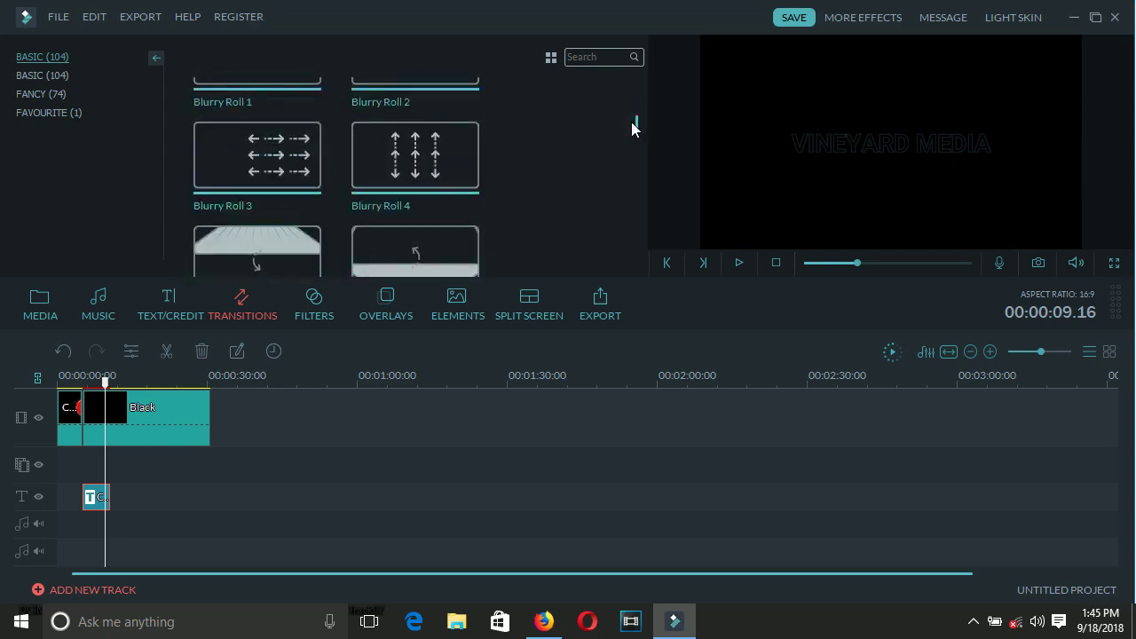
left_click(58, 112)
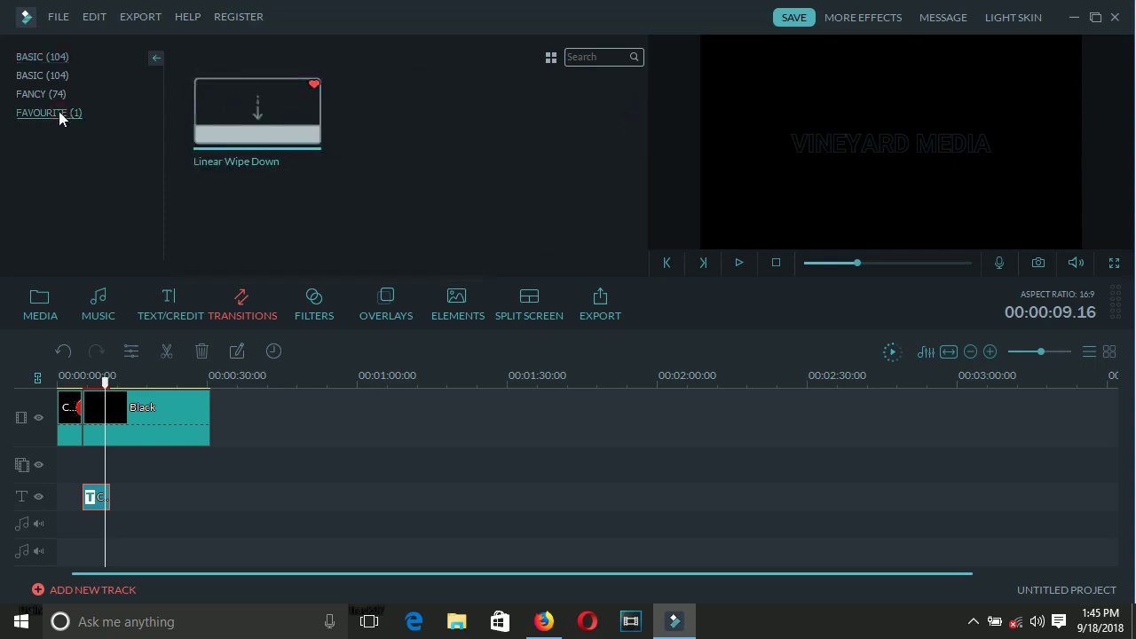
left_click(39, 59)
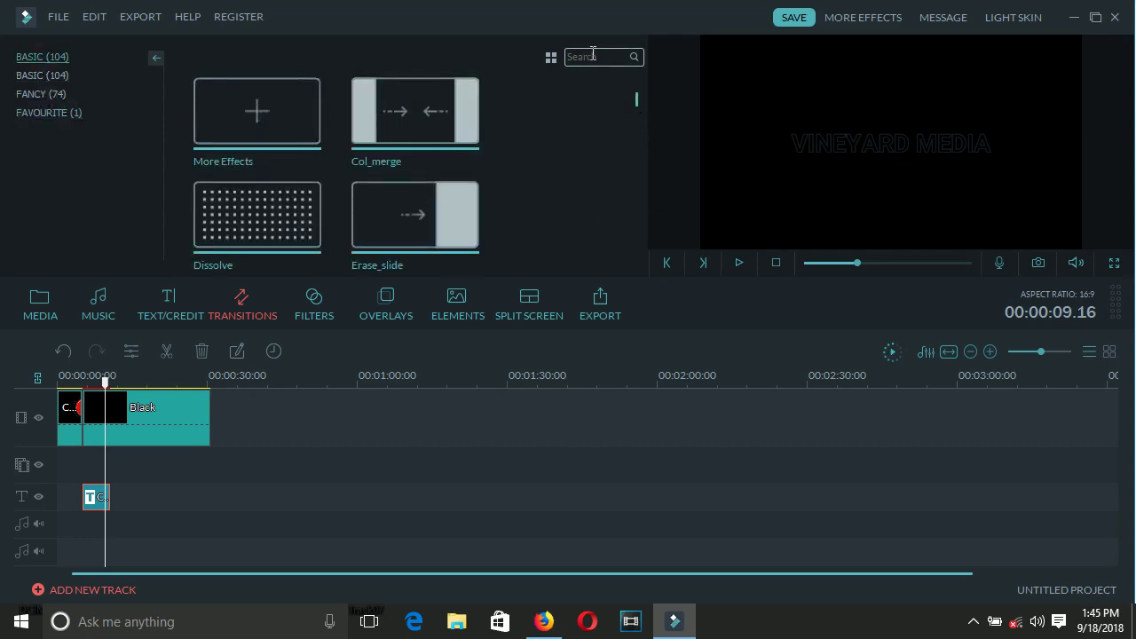
left_click(593, 55)
type("FAD")
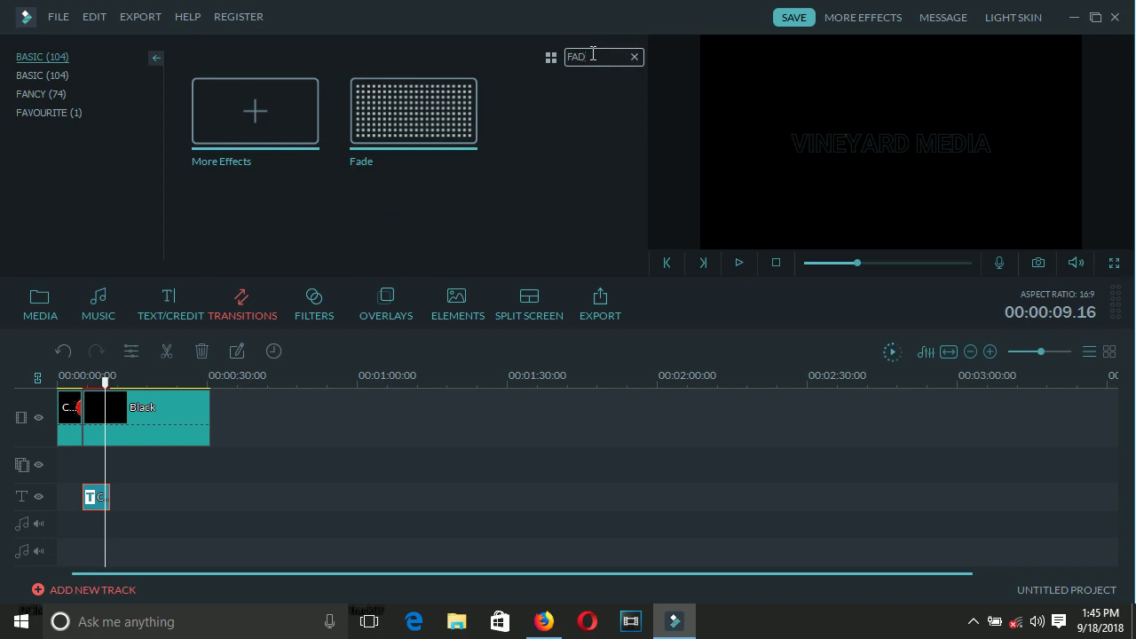
key("BackSpace")
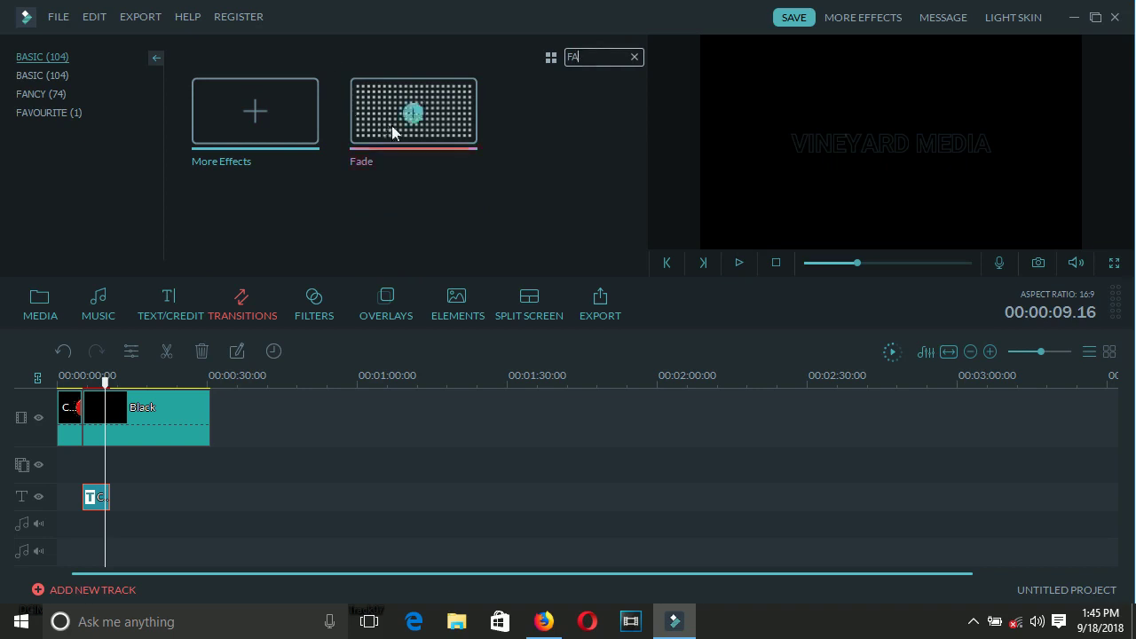
left_click(84, 413)
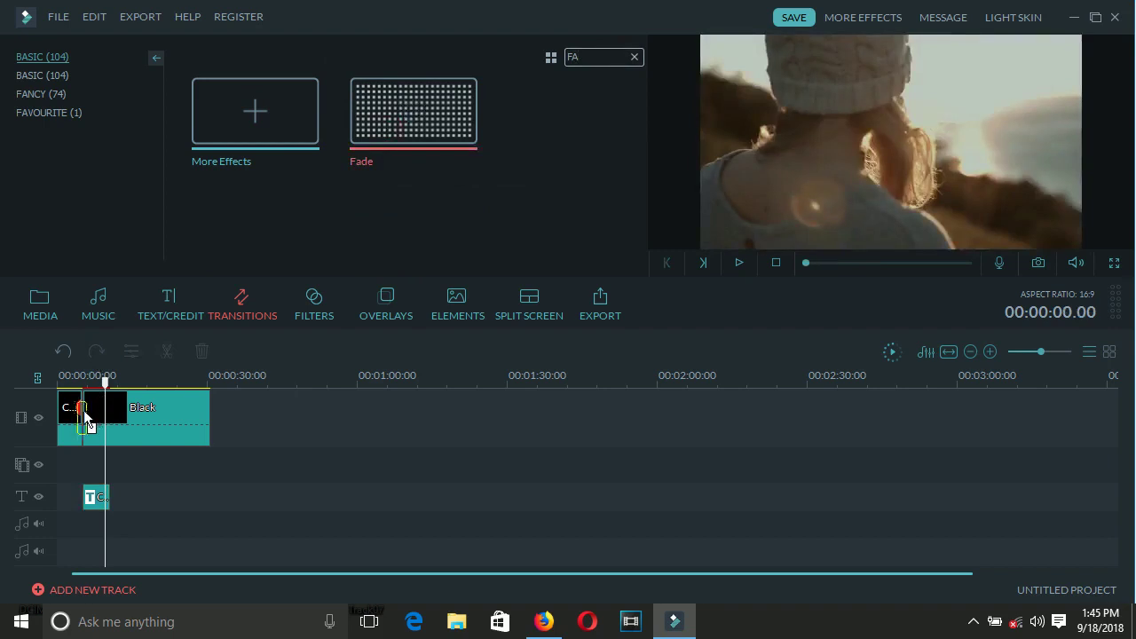
left_click(86, 417)
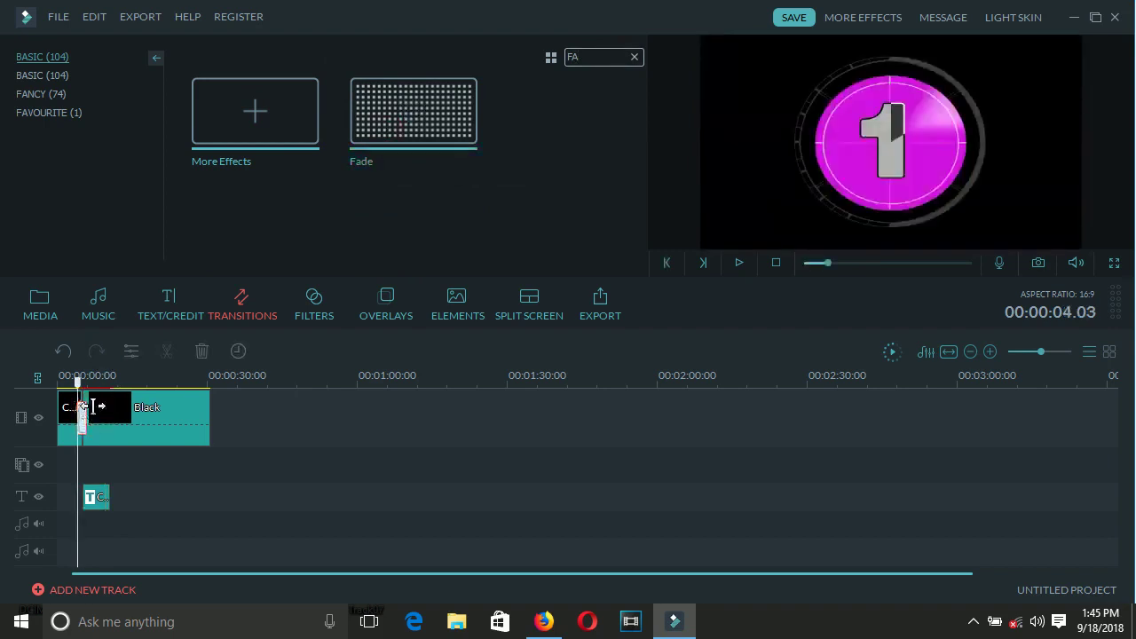
left_click(736, 266)
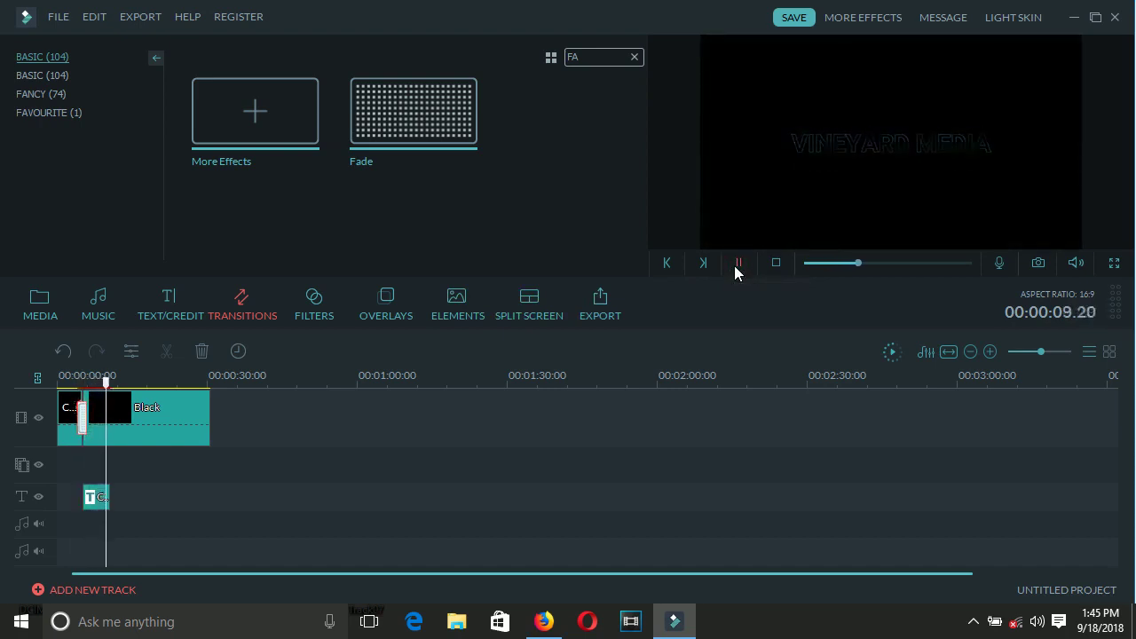
left_click(776, 263)
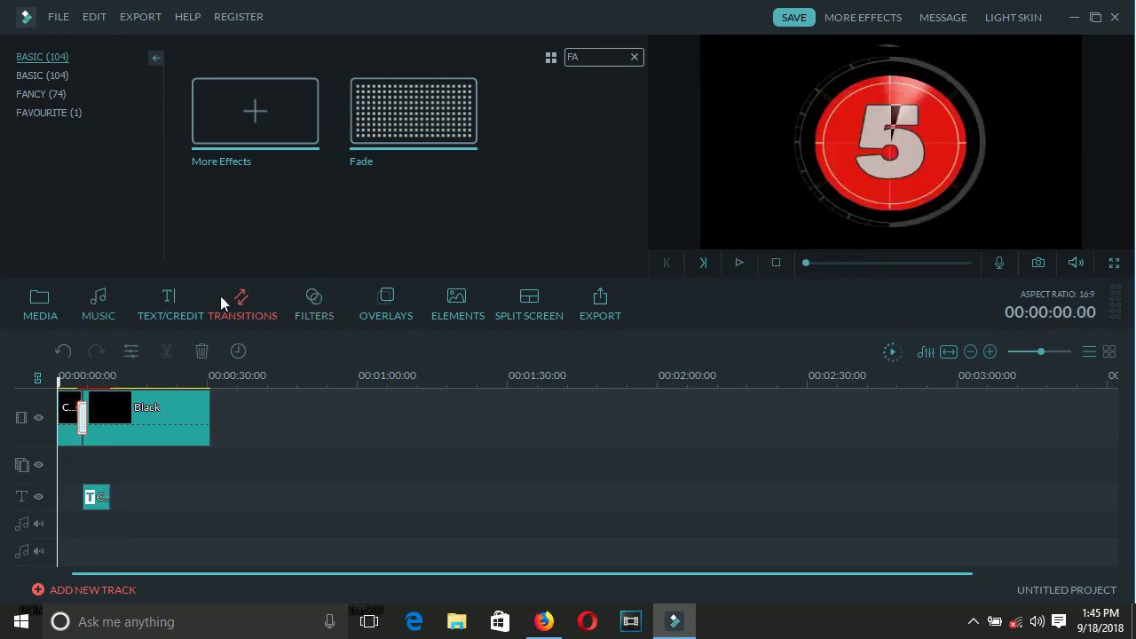
Step: Show the Opener titles and trim the Black clip's end to 00:00:10.15, in line with the end of the VINEYARD MEDIA title
left_click(159, 307)
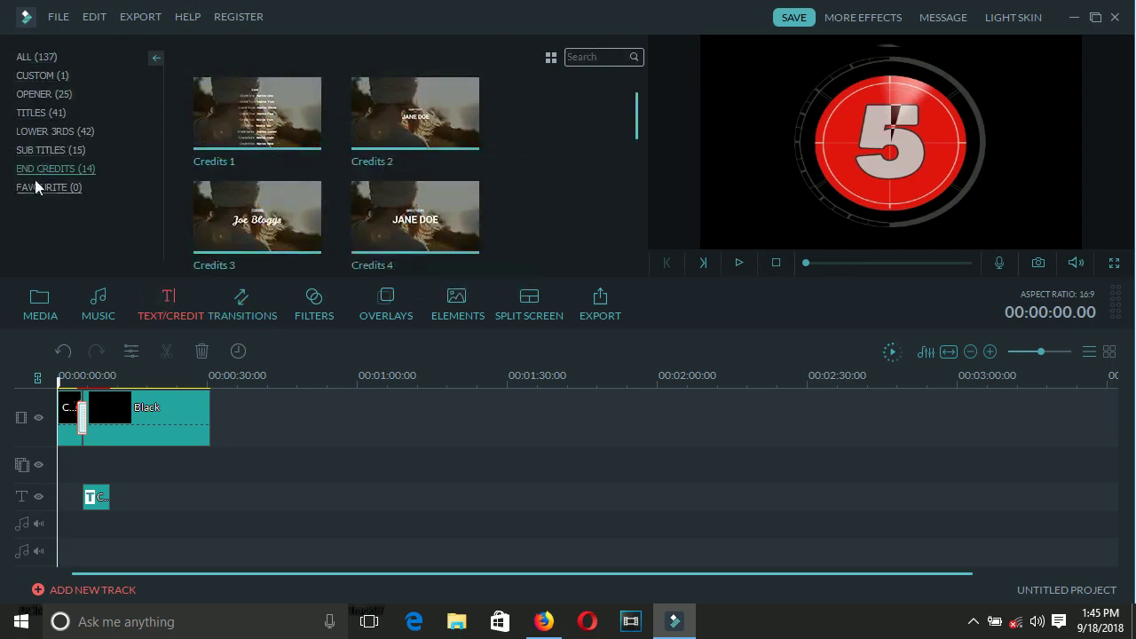
left_click(40, 93)
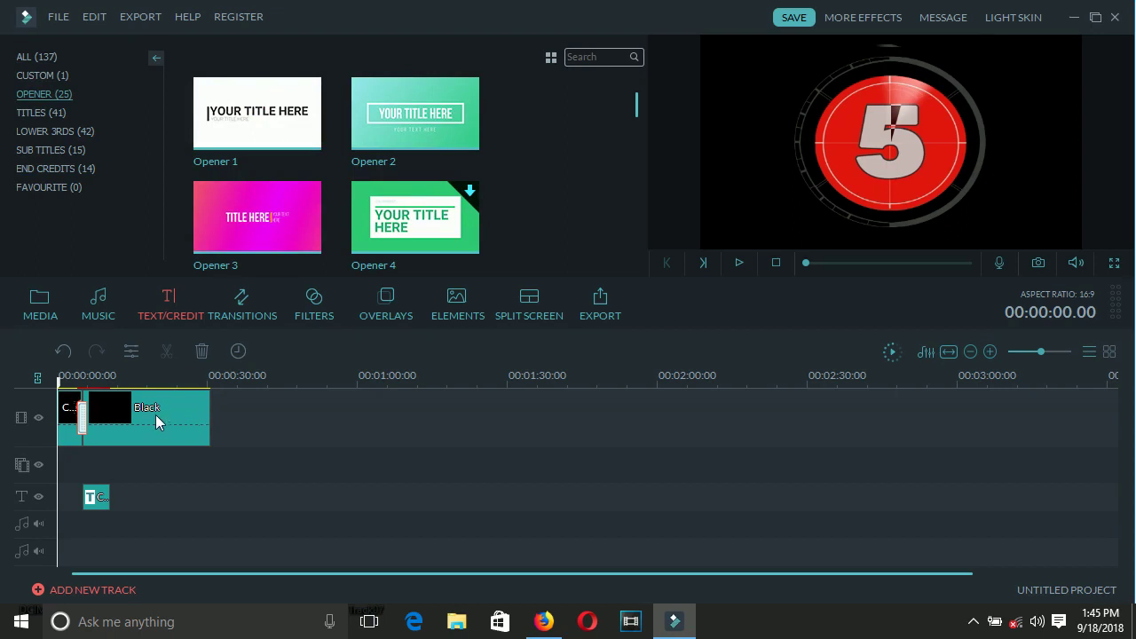
left_click(205, 412)
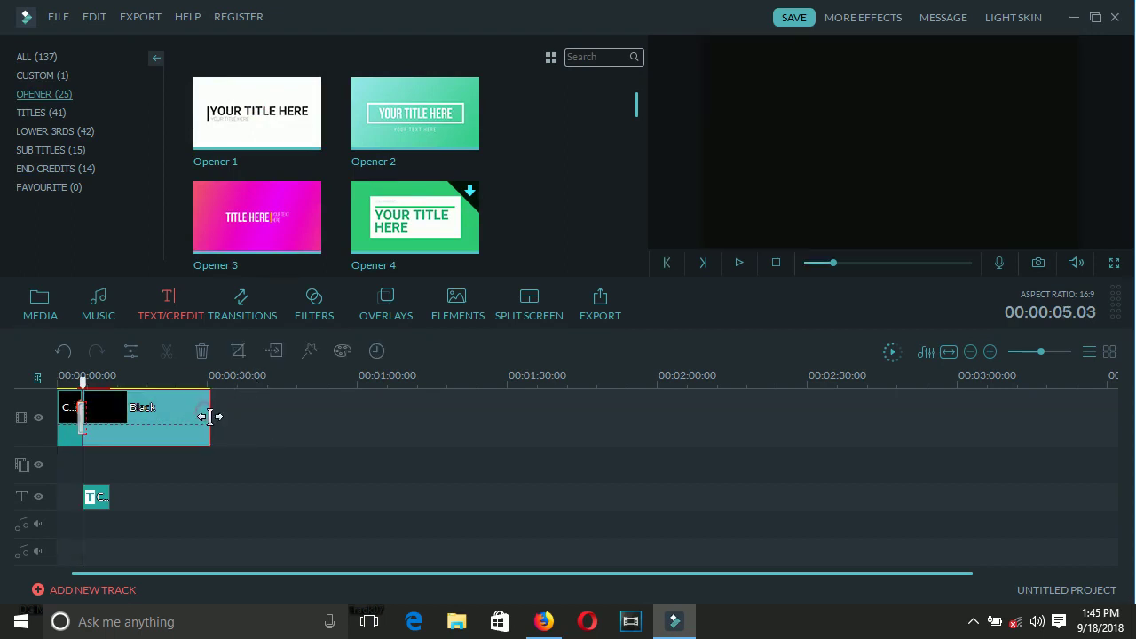
left_click_drag(209, 417, 114, 419)
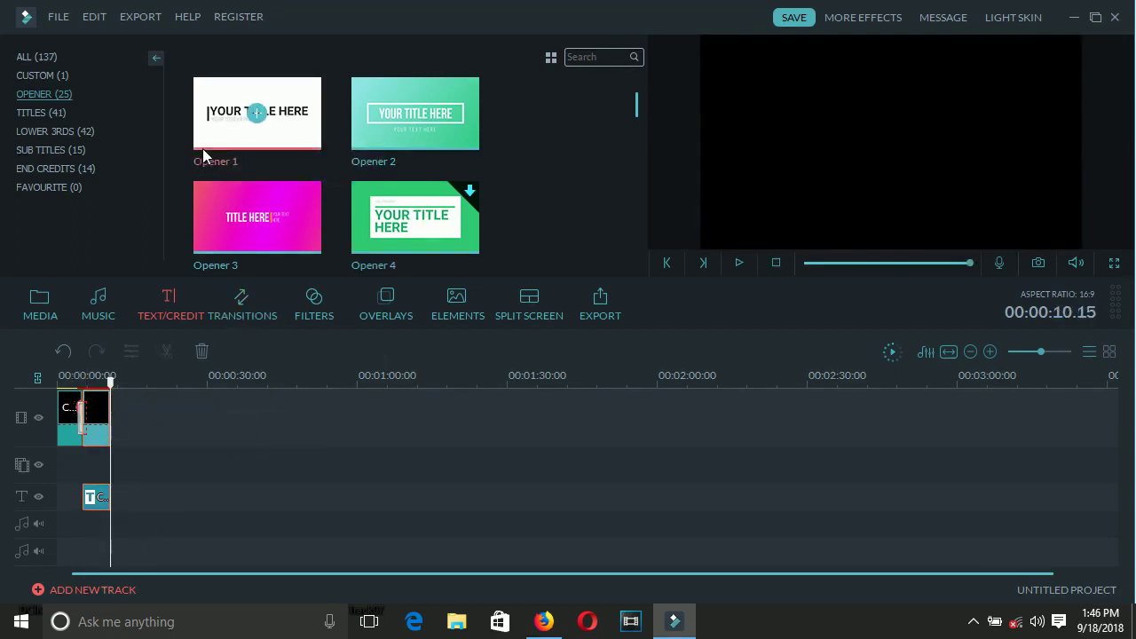
Step: Preview the Opener 1 title, try adding it after the trimmed Black clip, and remove it again
left_click(738, 262)
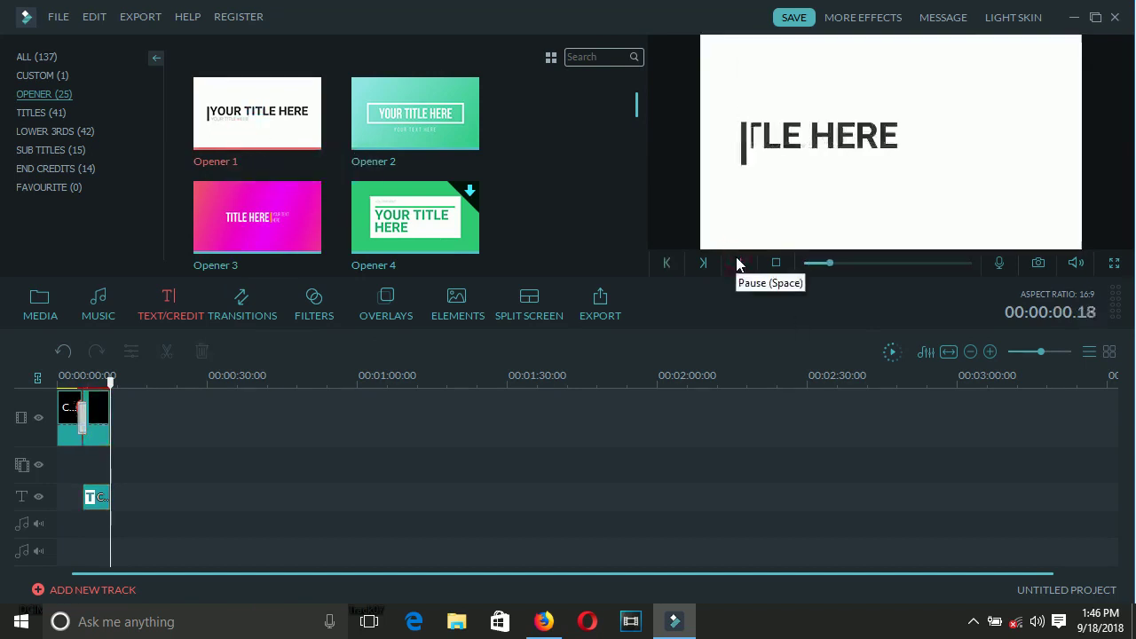
left_click(736, 263)
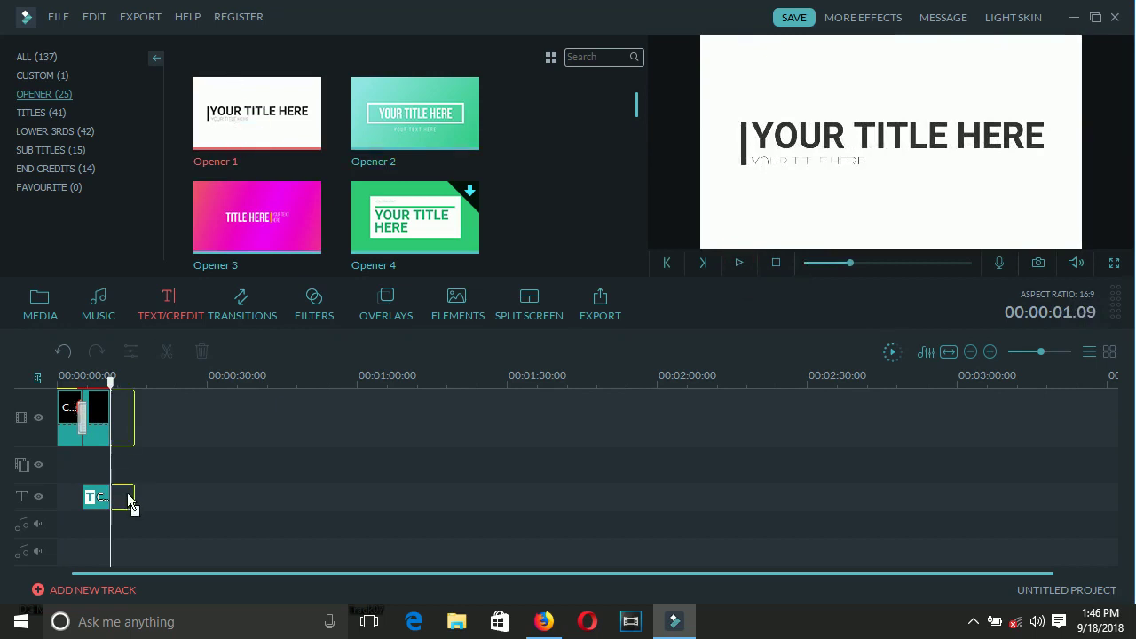
left_click_drag(127, 493, 127, 493)
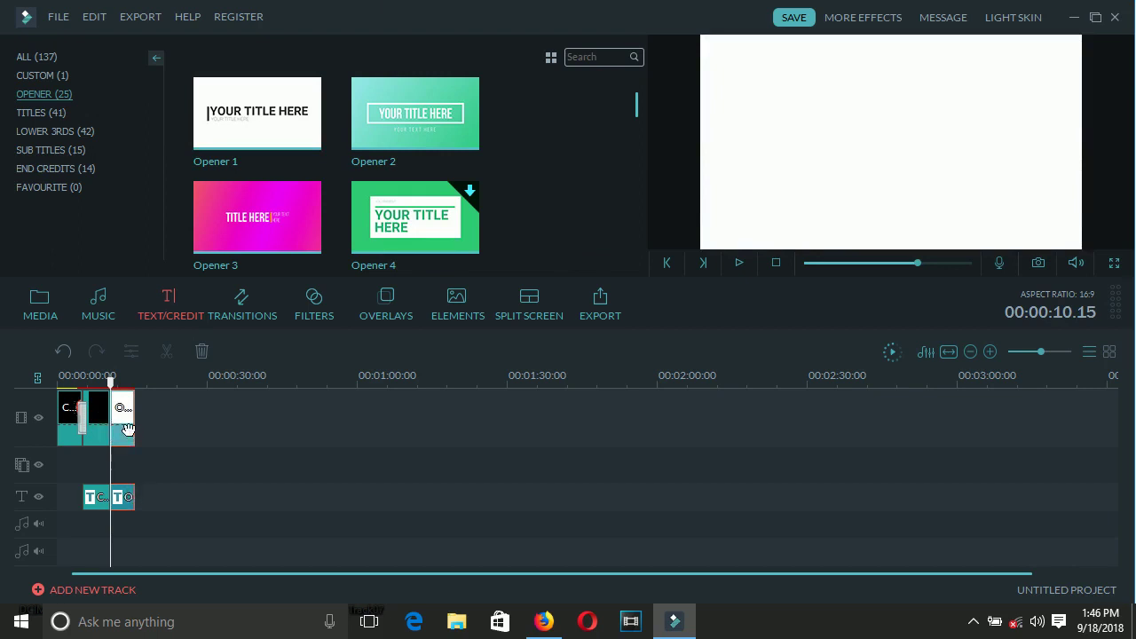
key("Delete")
key("ctrl+z")
key("Delete")
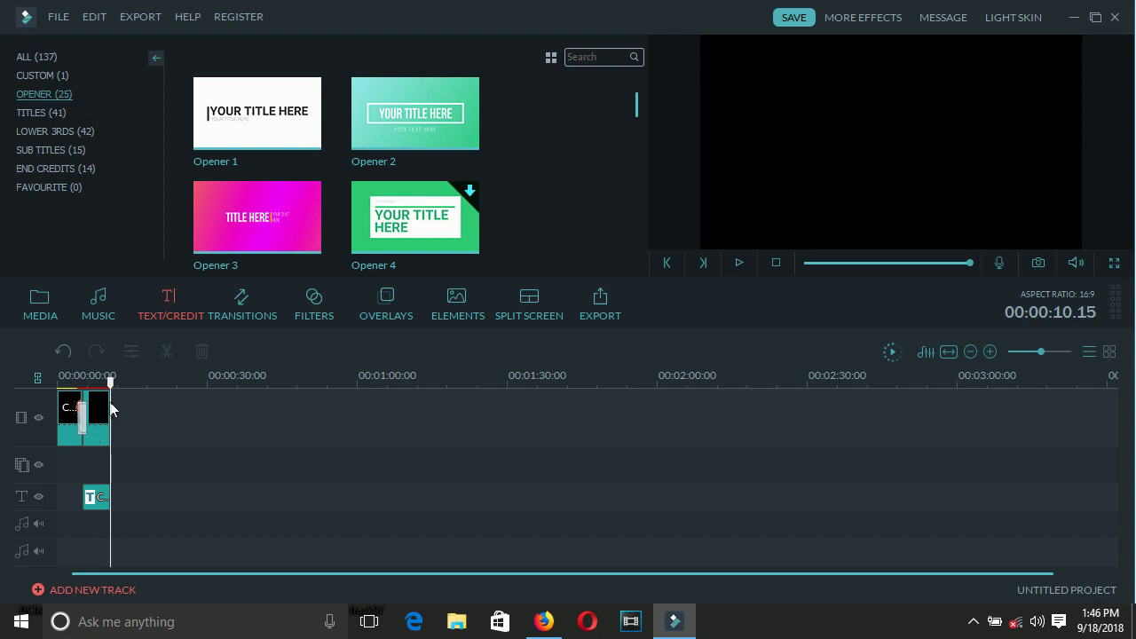
Step: Try extending the Black clip to 00:00:33.03 and inserting Opener 1 before it, and revert both changes
left_click(110, 409)
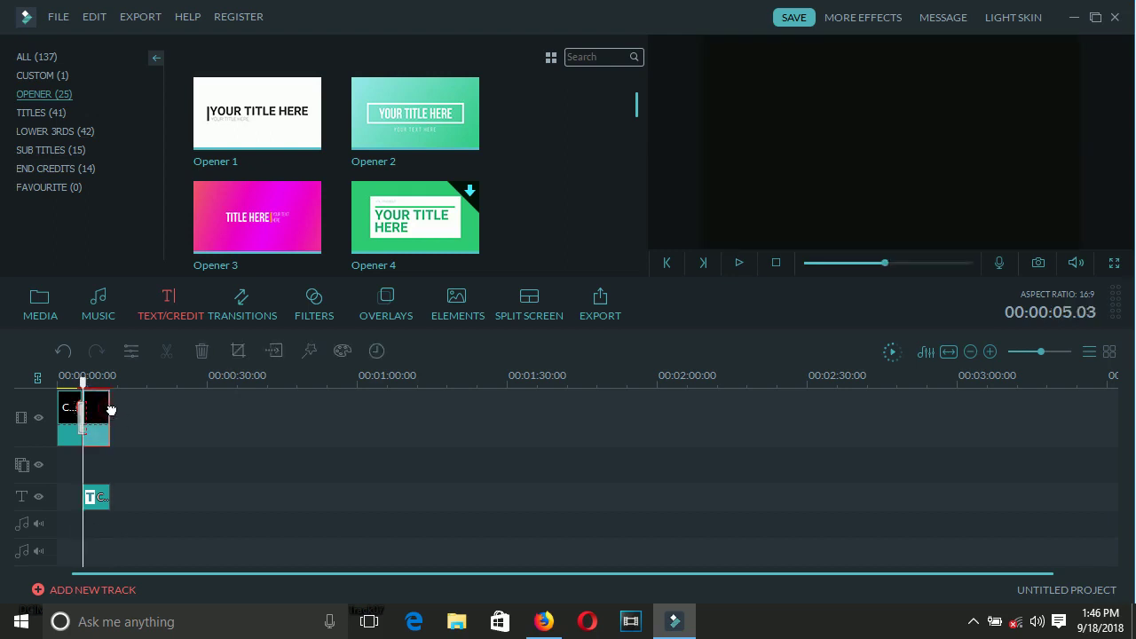
left_click_drag(110, 409, 222, 431)
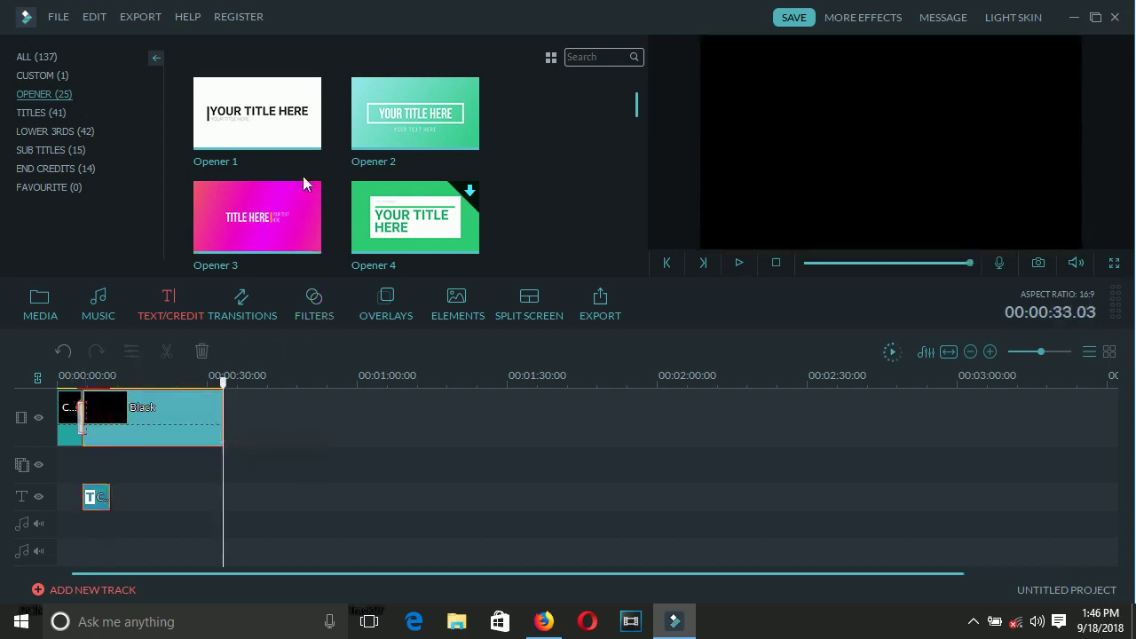
left_click(254, 112)
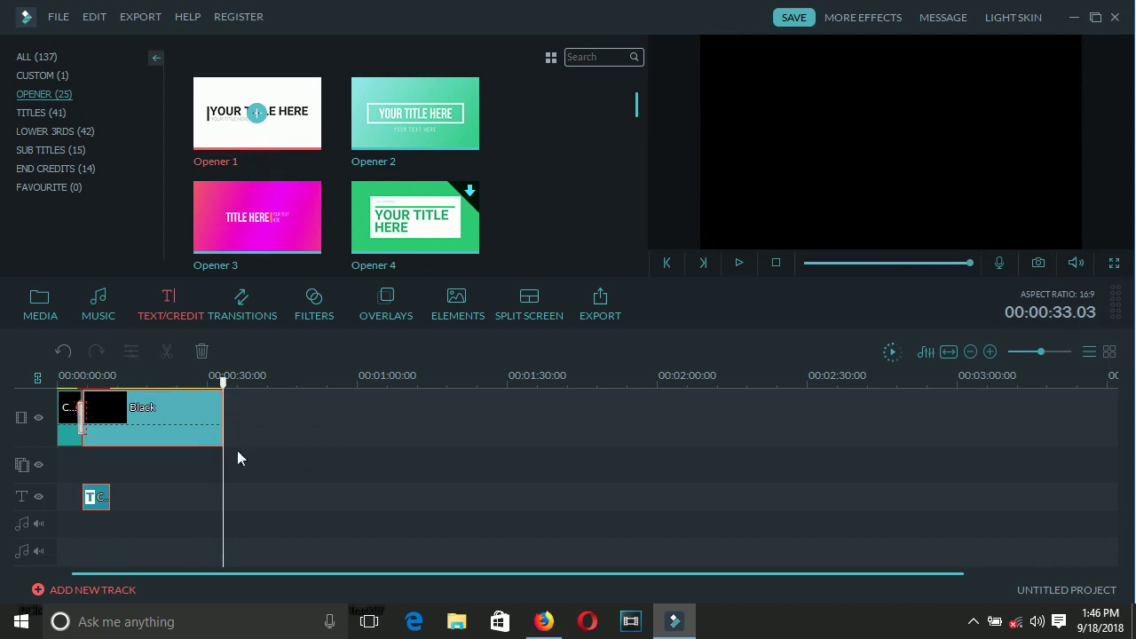
left_click_drag(237, 452, 117, 497)
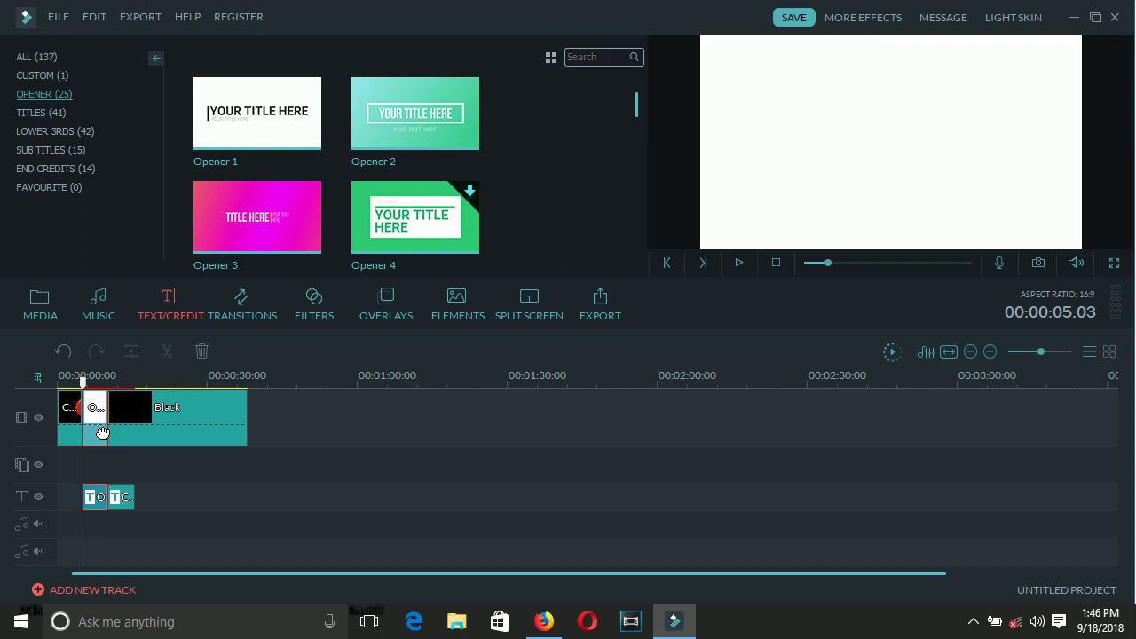
key("Delete")
left_click(103, 432)
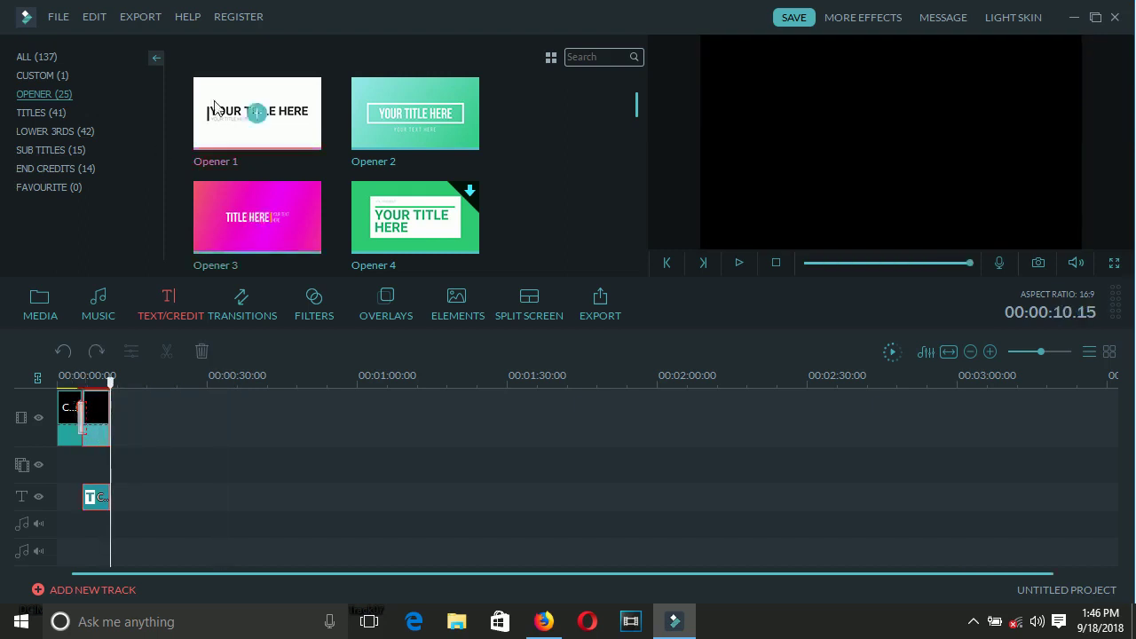
Step: Add the Opener 1 title directly after the Black clip and the VINEYARD MEDIA title, and open its text for editing
left_click_drag(213, 100, 127, 501)
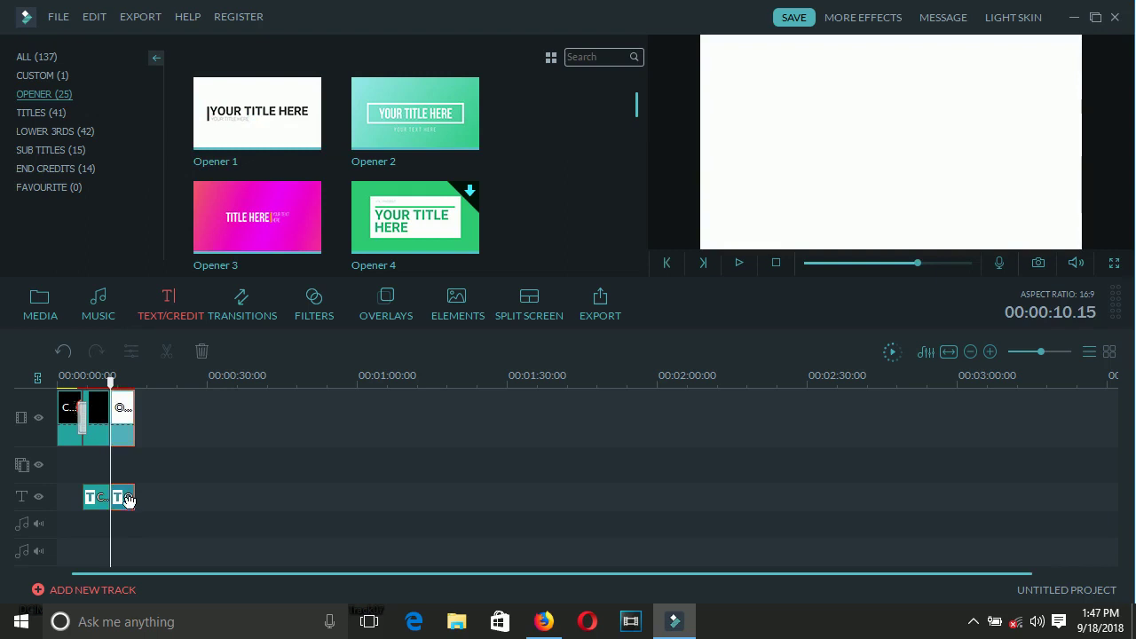
right_click(126, 499)
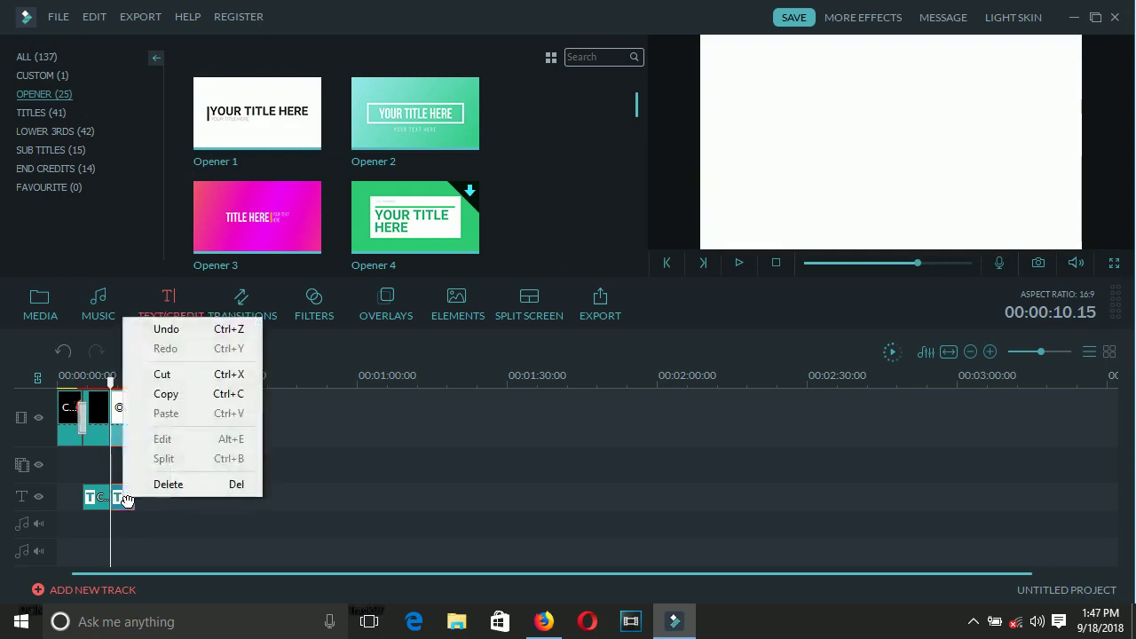
left_click(114, 503)
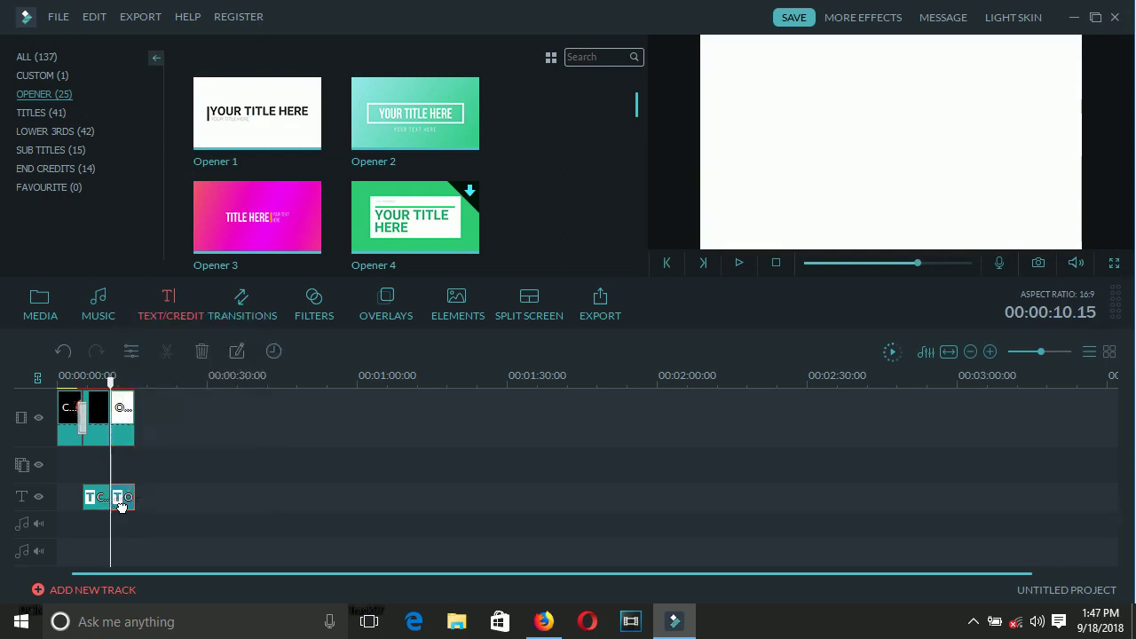
right_click(123, 505)
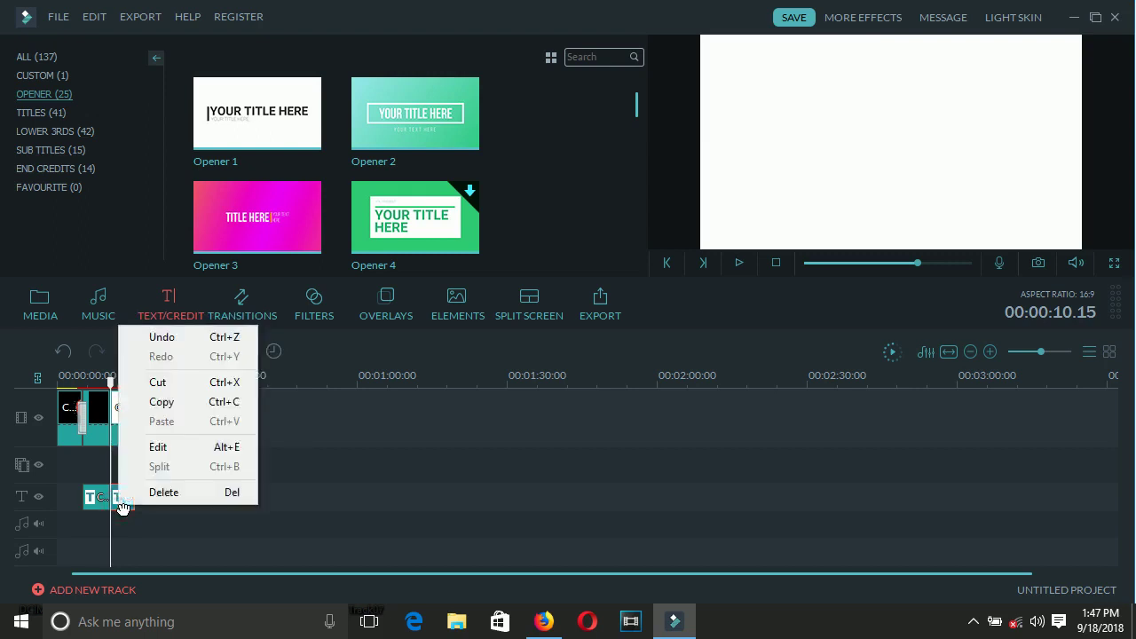
left_click(174, 442)
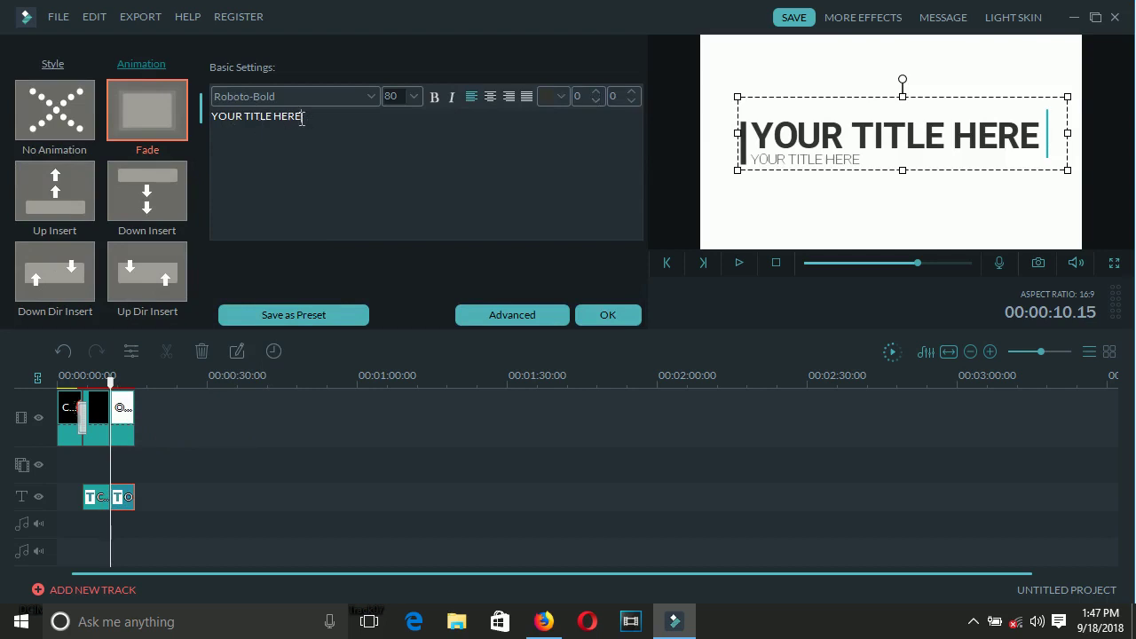
Step: Replace the opener's main YOUR TITLE HERE heading with MAKING MO and clear the heading text again
left_click_drag(302, 118, 213, 119)
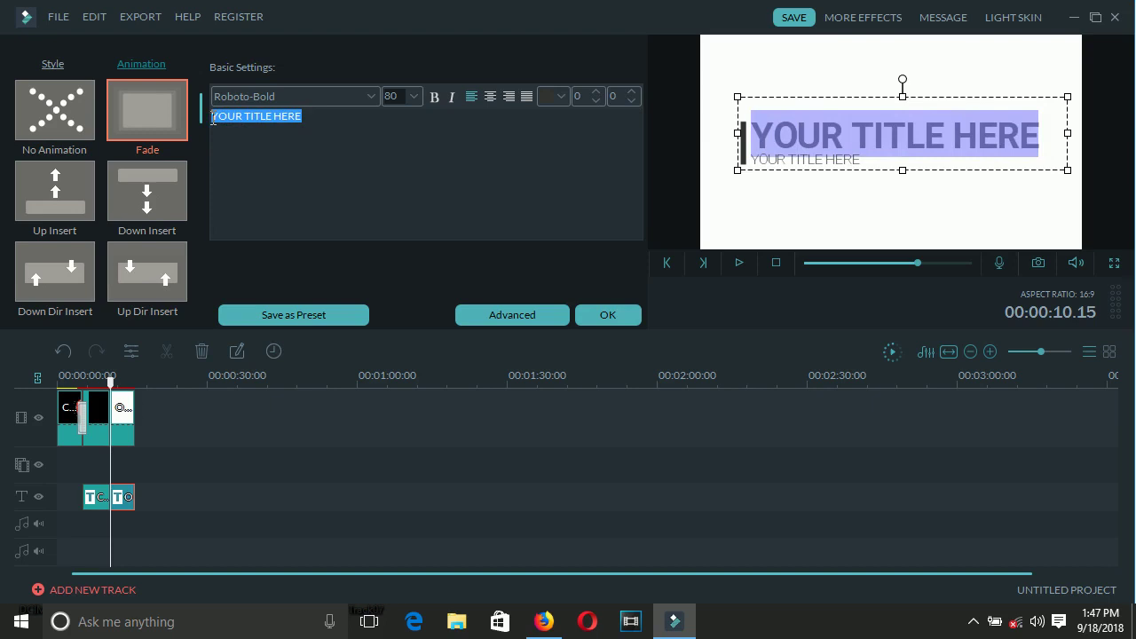
type("MA")
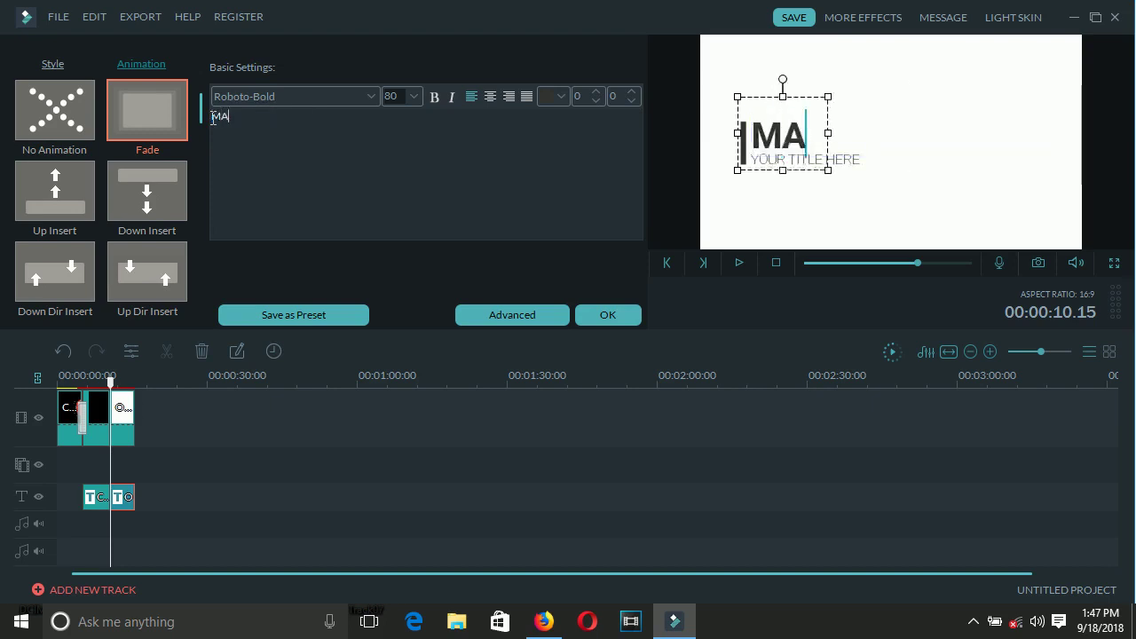
type("KING MO")
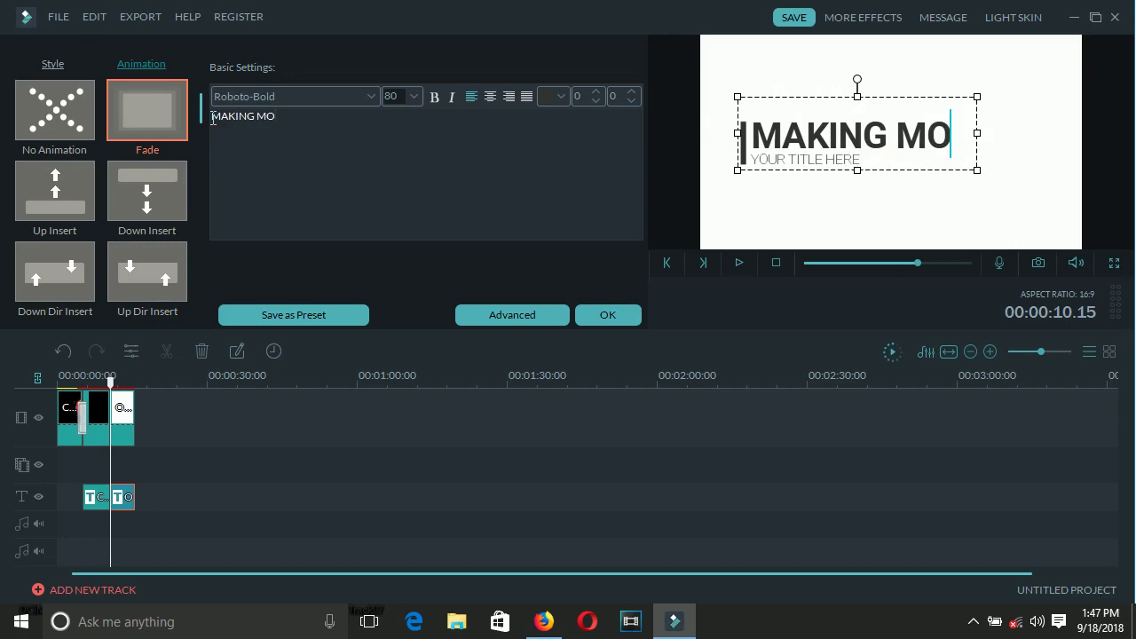
key("BackSpace")
key("BackSpace")
key("BackSpace")
key("BackSpace")
key("BackSpace")
key("BackSpace")
key("BackSpace")
key("BackSpace")
key("BackSpace")
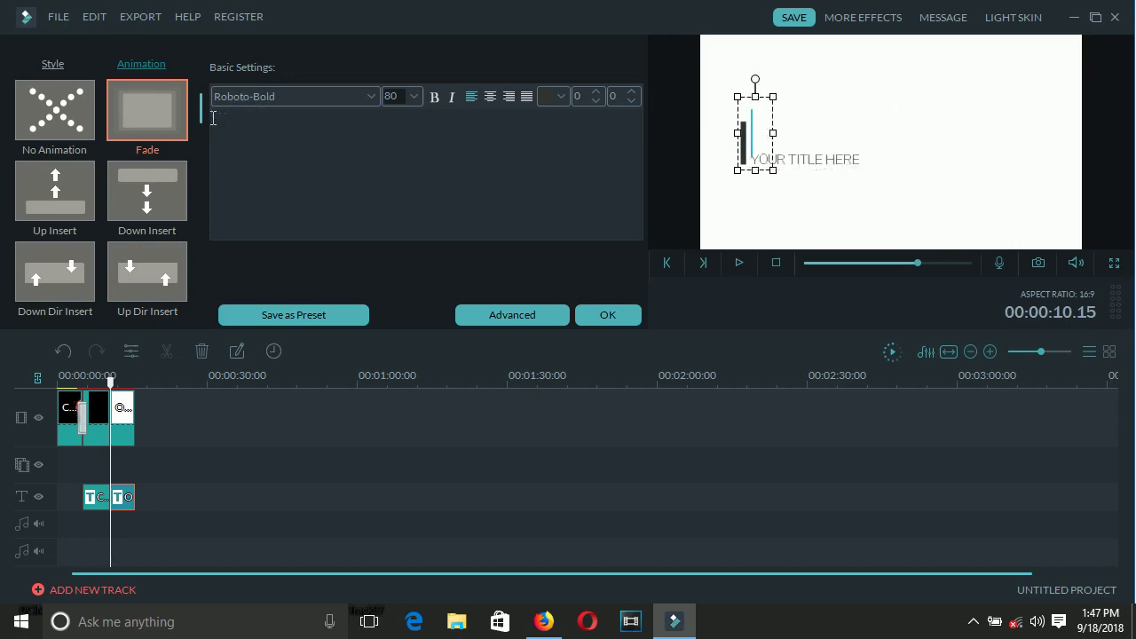
Step: Enter DEDICATION OF CHURCH as the opener's main heading
type("DE")
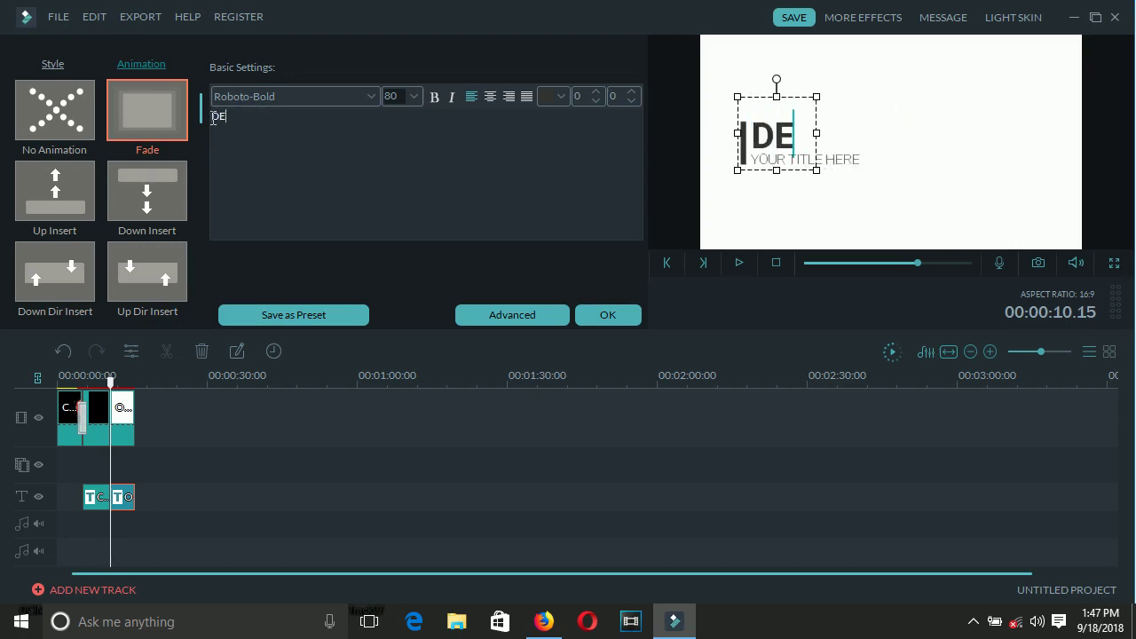
type("D")
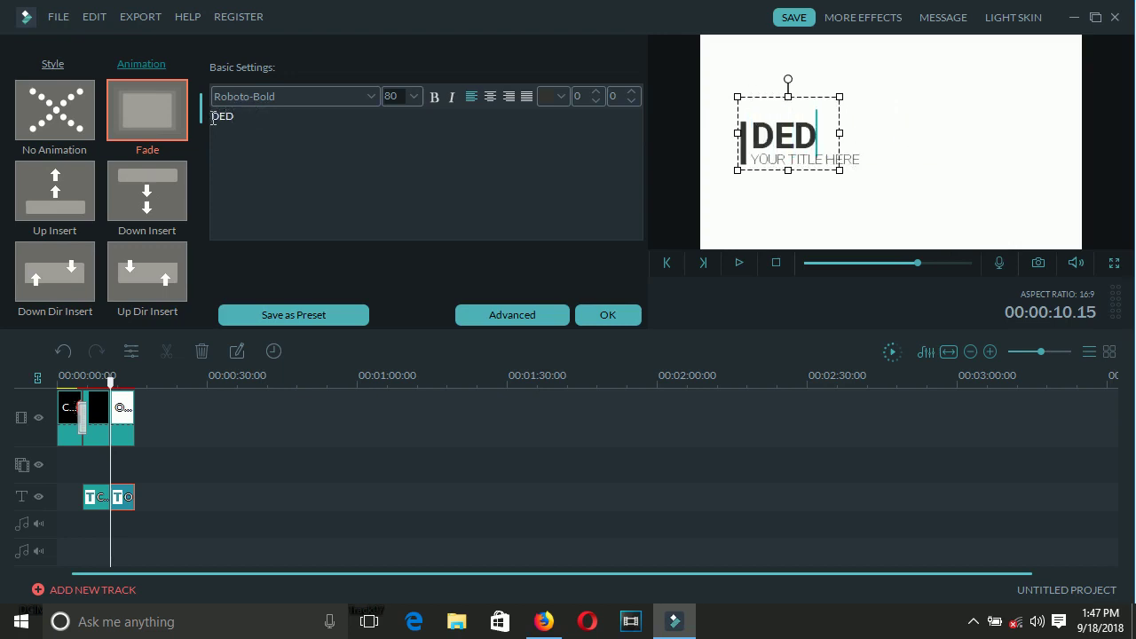
type("ICAT")
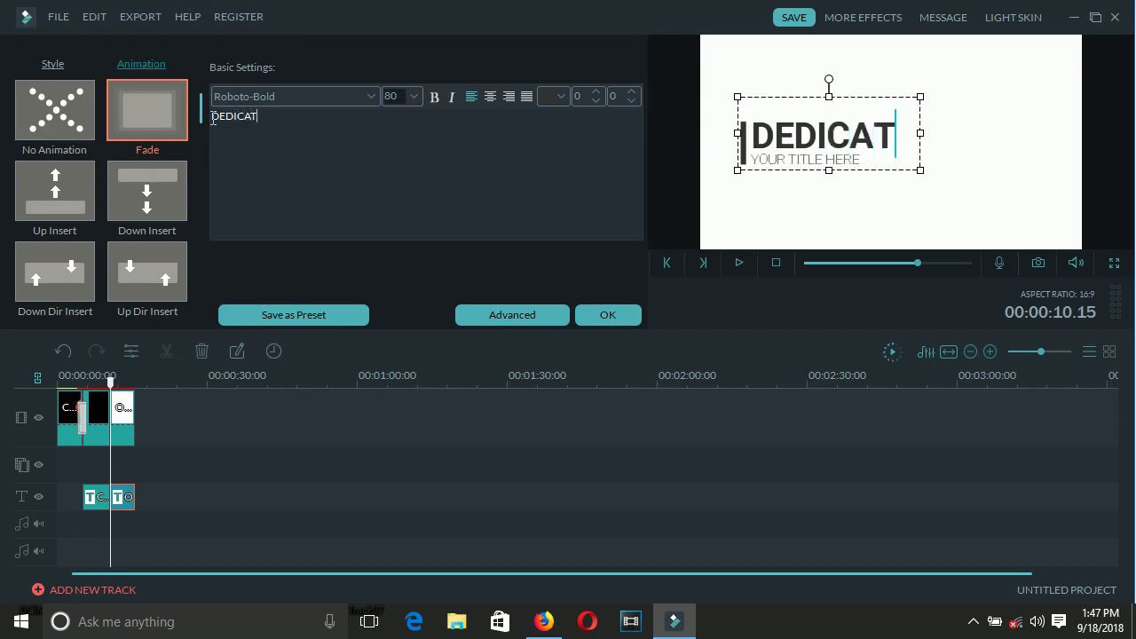
type("ION OF ")
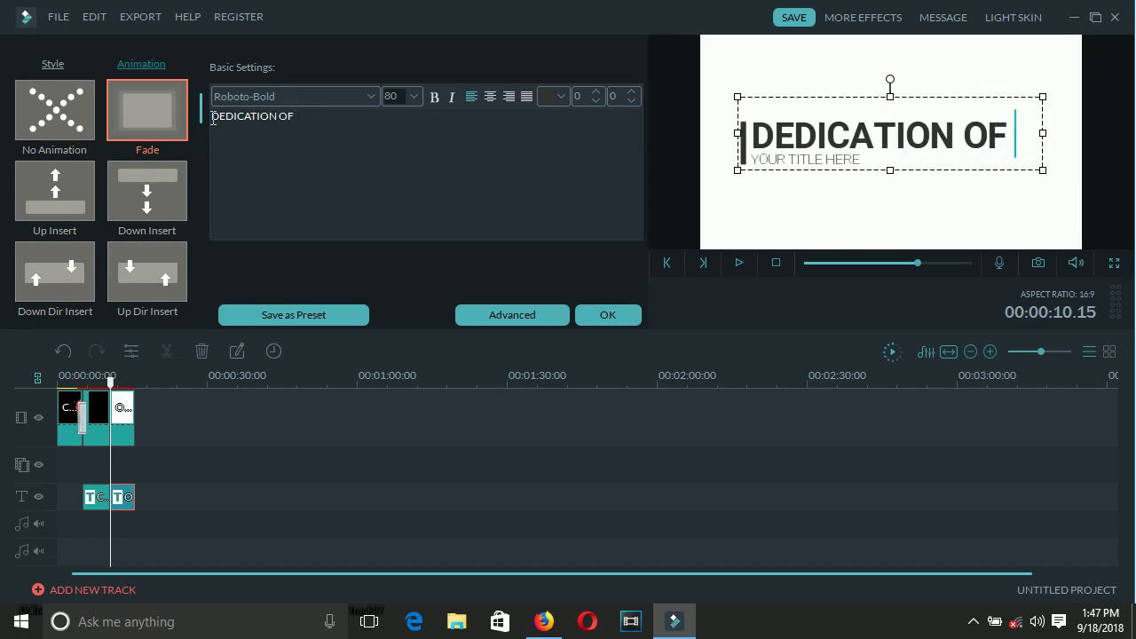
type("CHURCH")
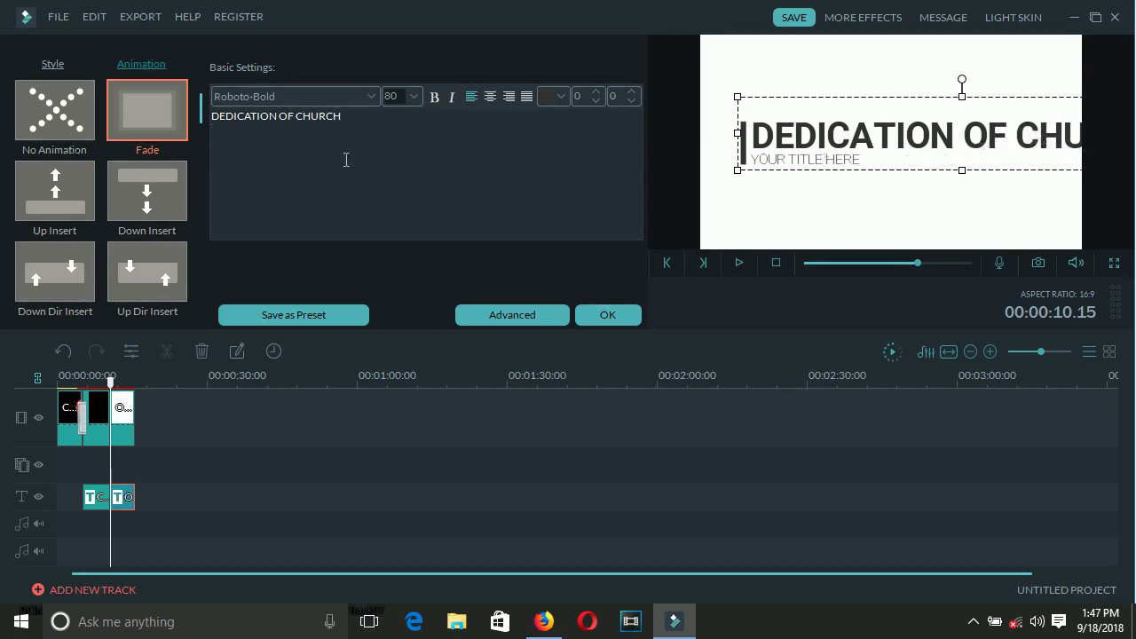
Step: Set the DEDICATION OF CHURCH heading's font size to 60 and move the heading slightly down in the frame
left_click_drag(352, 117, 195, 140)
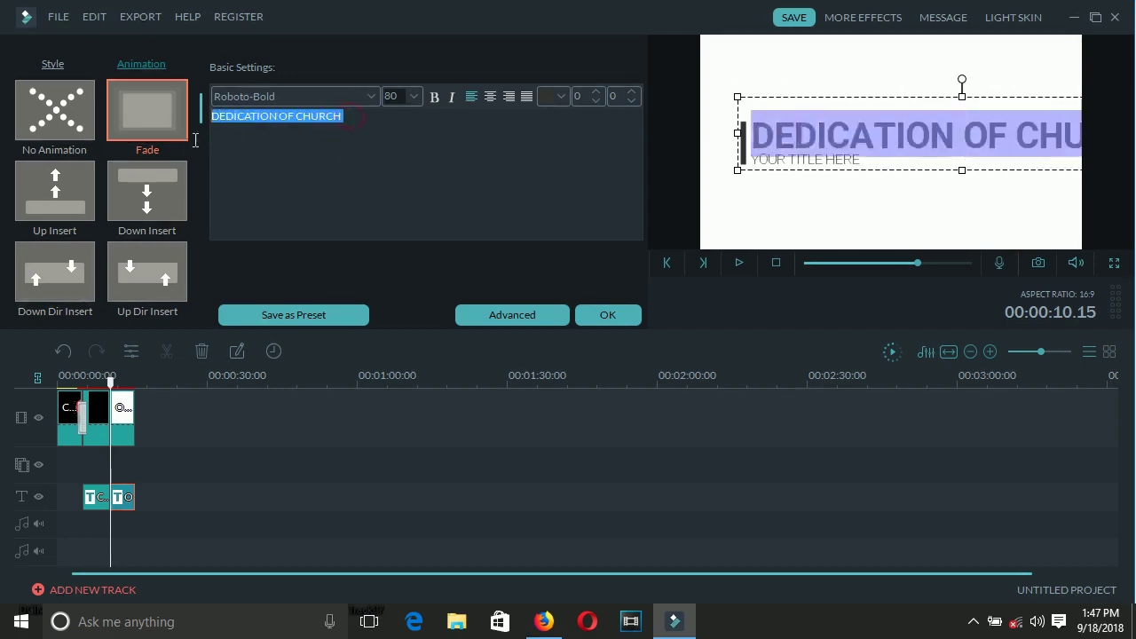
left_click(415, 94)
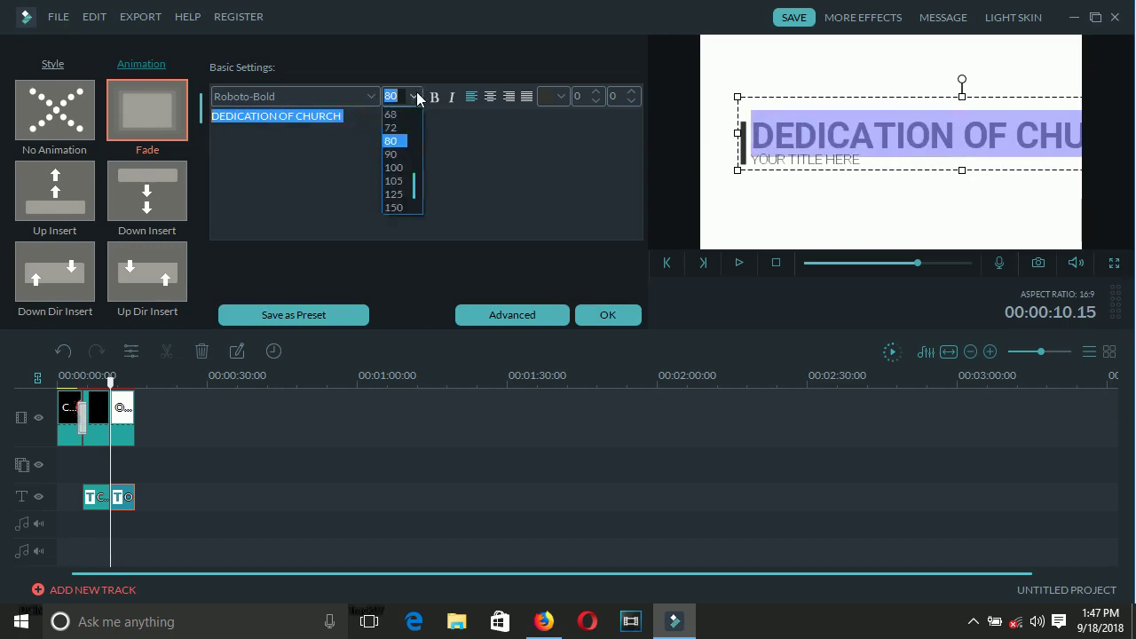
left_click(394, 128)
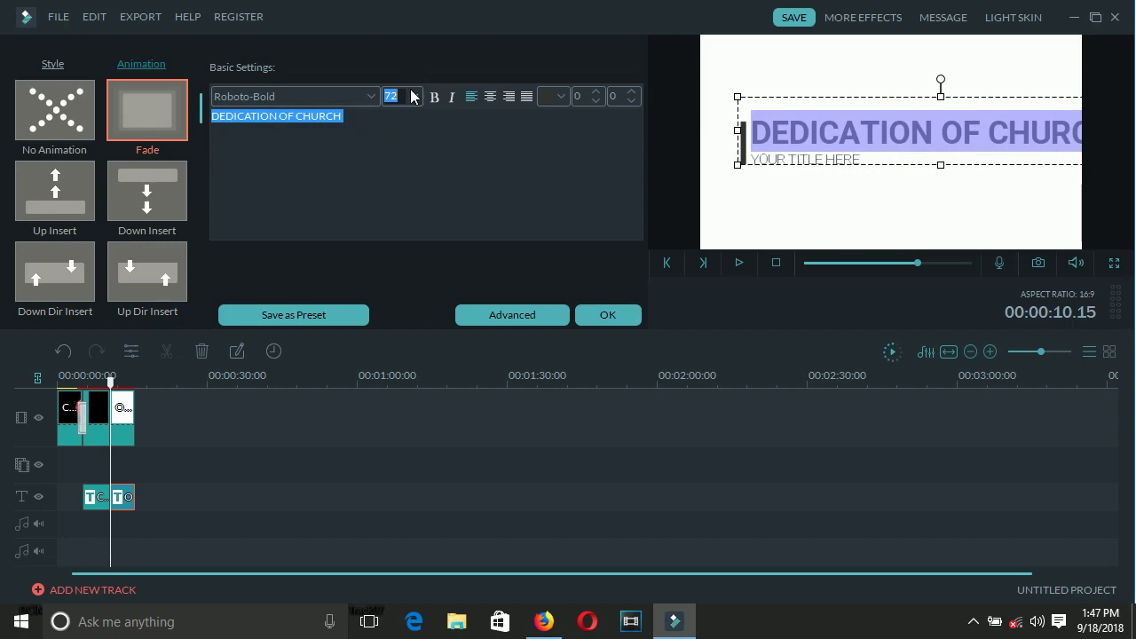
left_click(413, 96)
left_click(397, 113)
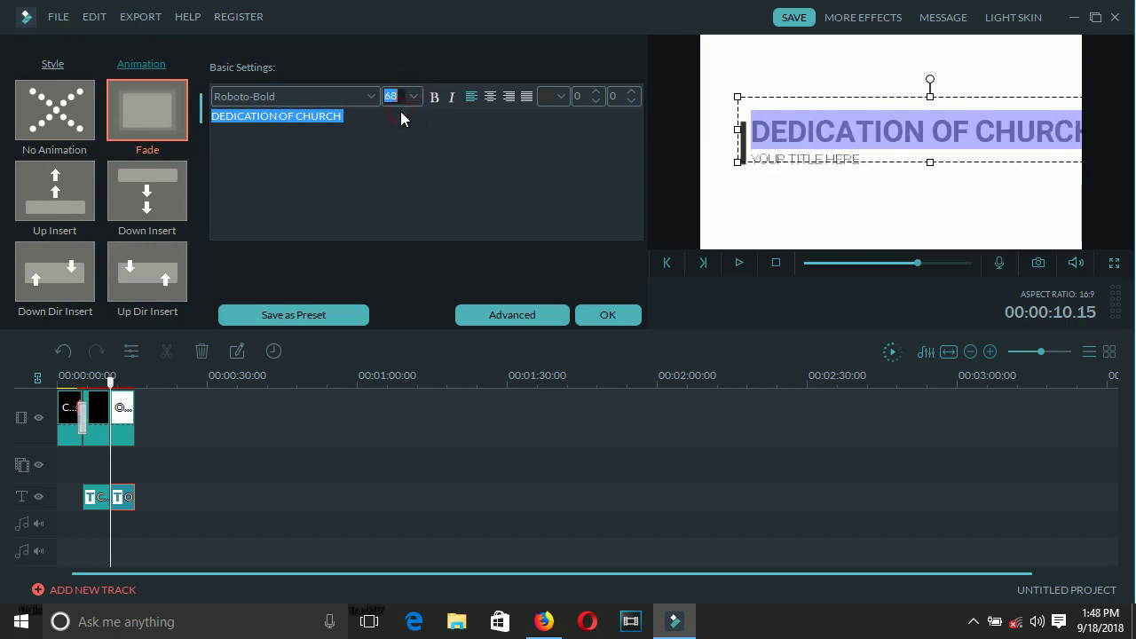
left_click(420, 98)
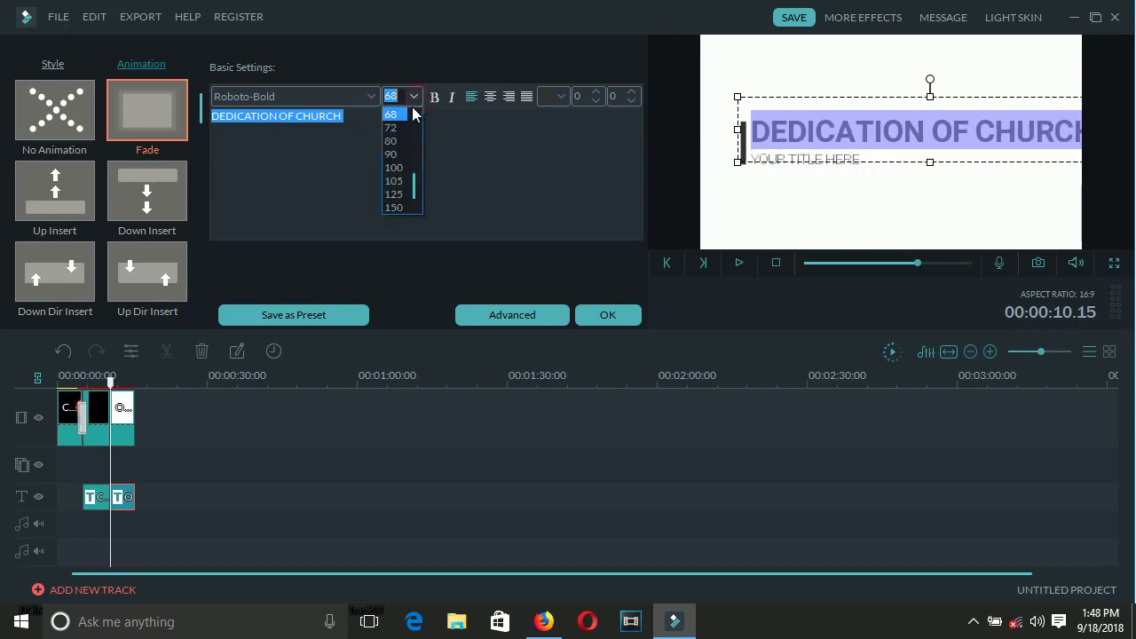
left_click(417, 117)
left_click(401, 115)
left_click(397, 96)
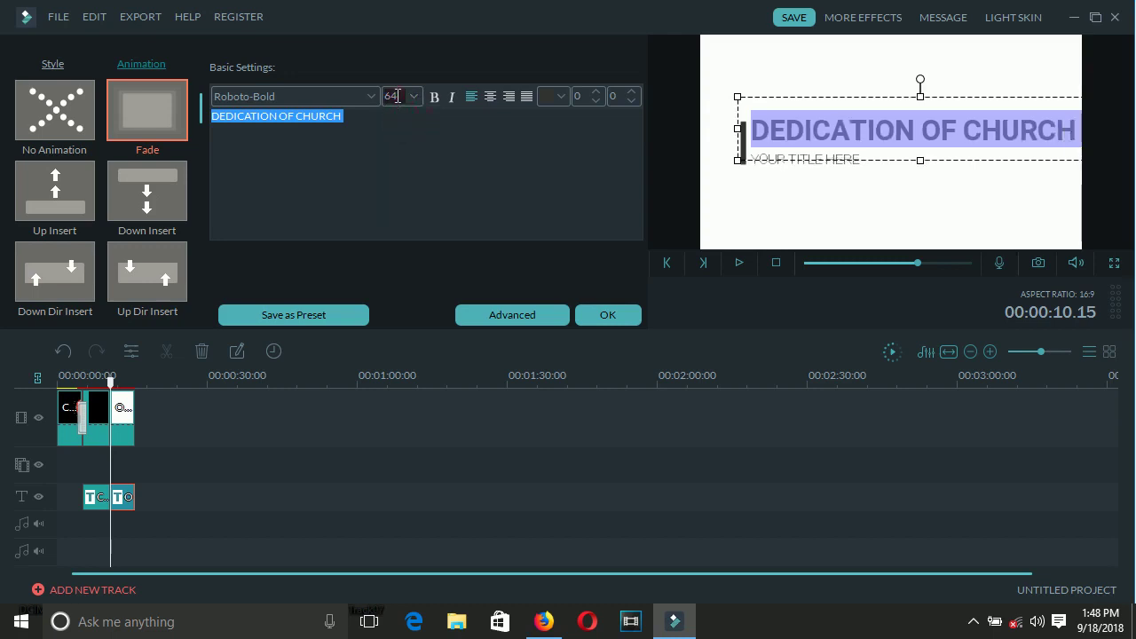
double_click(395, 96)
type("60")
key("Return")
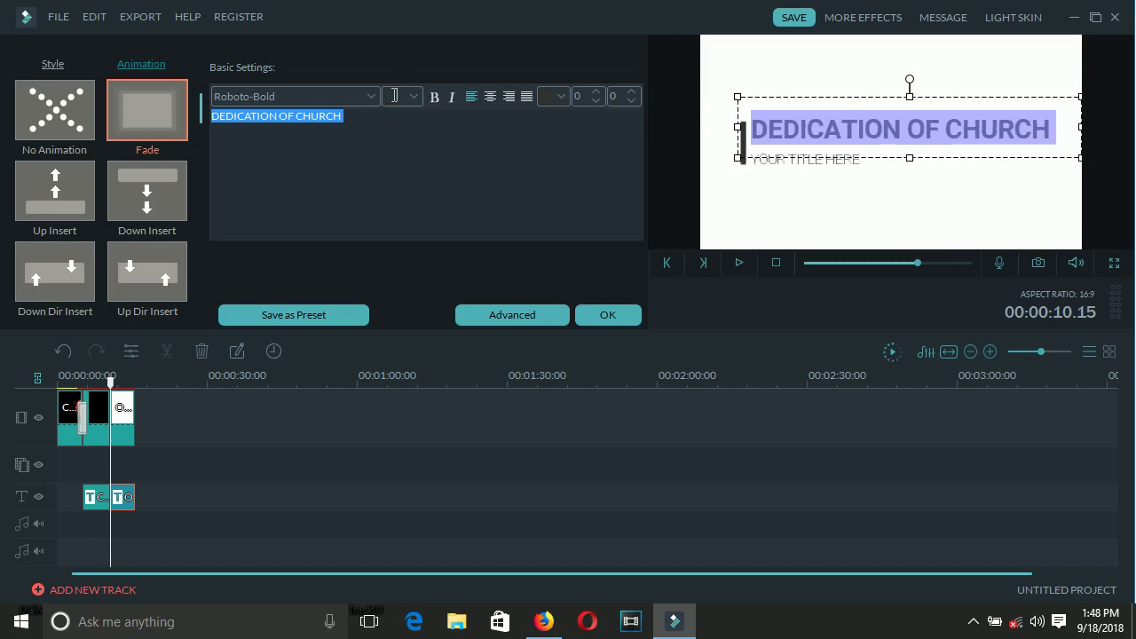
left_click(938, 158)
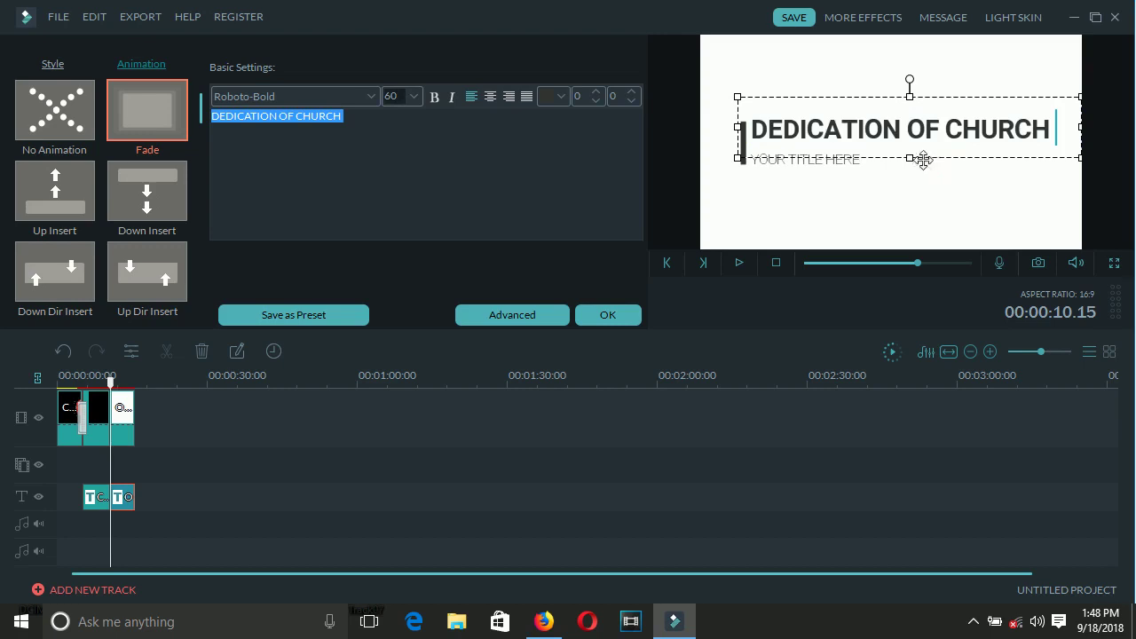
left_click_drag(923, 160, 918, 166)
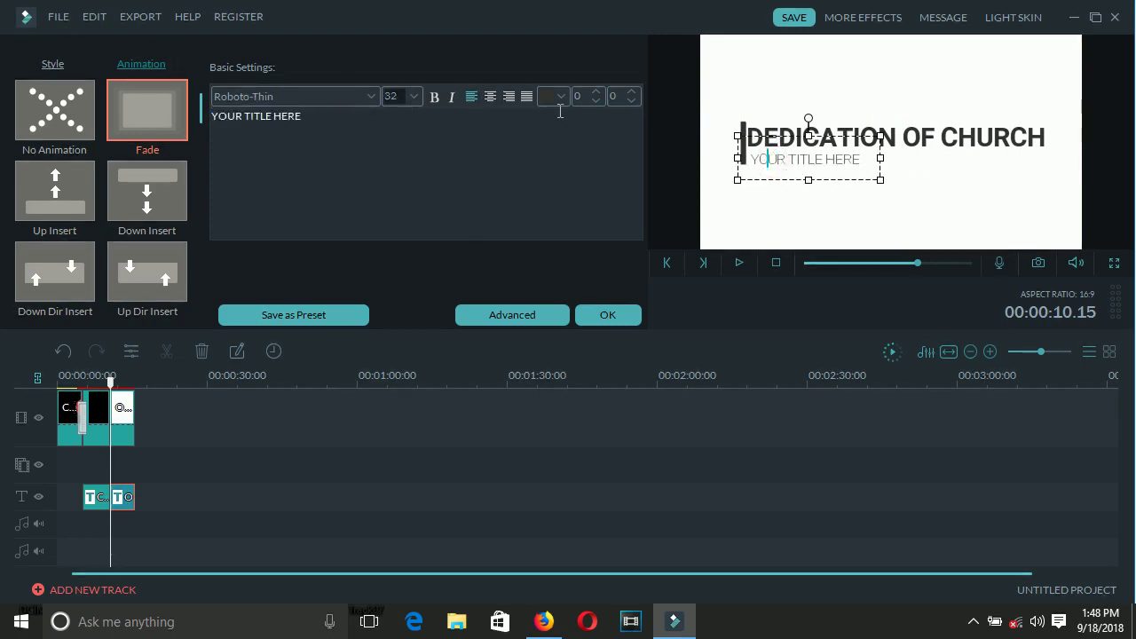
Step: Replace the opener's smaller YOUR TITLE HERE line with PRESENTS
left_click_drag(302, 116, 218, 116)
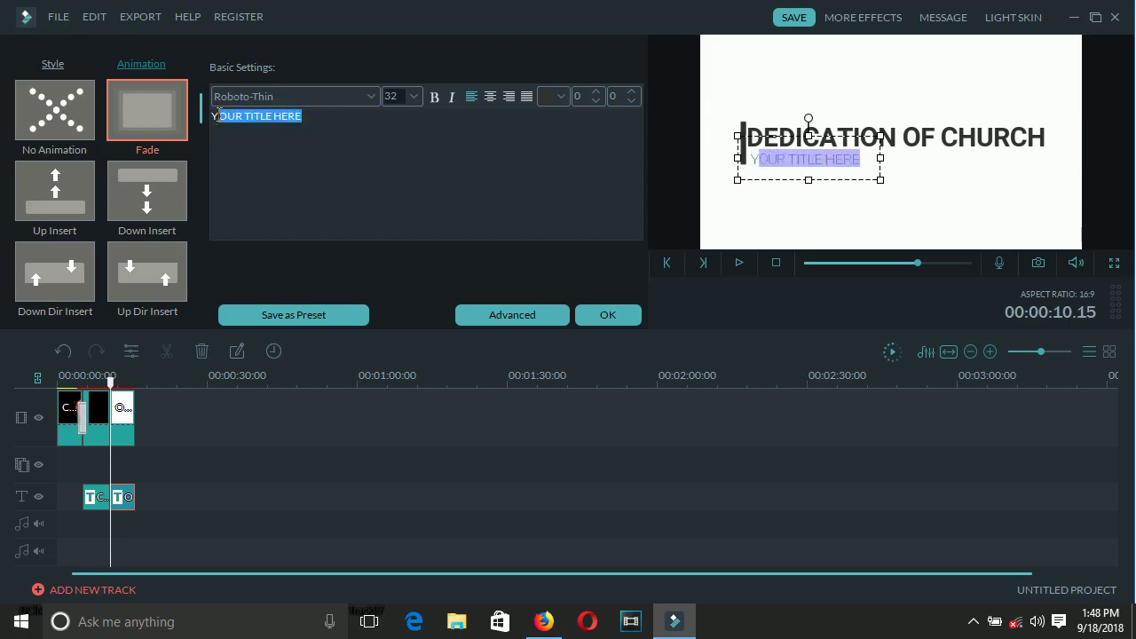
type("PRESE")
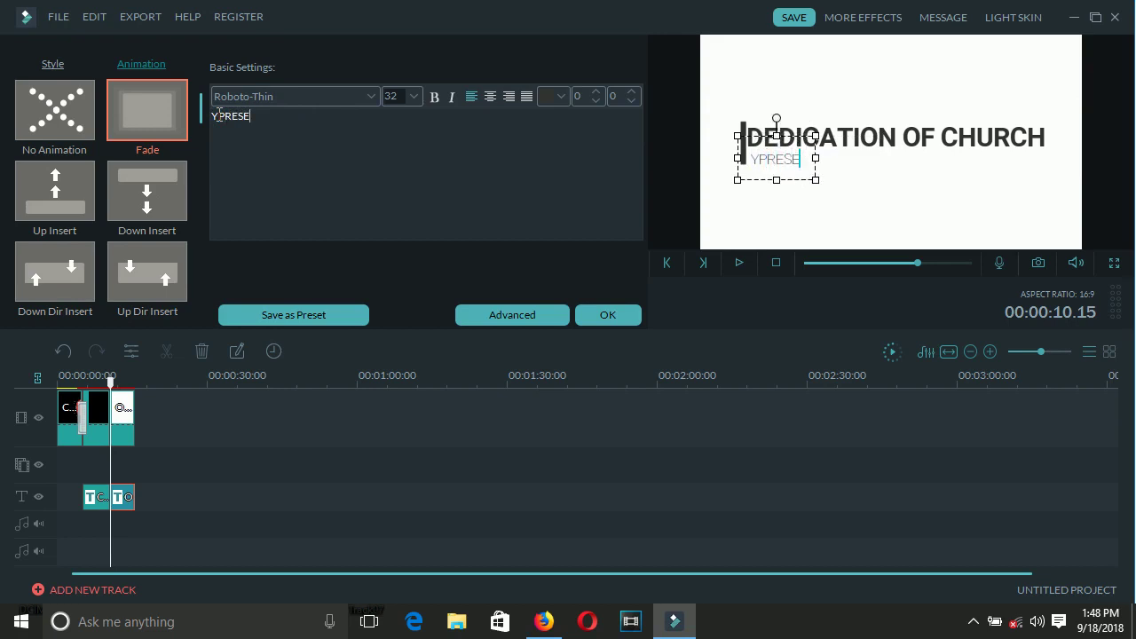
type("NTS")
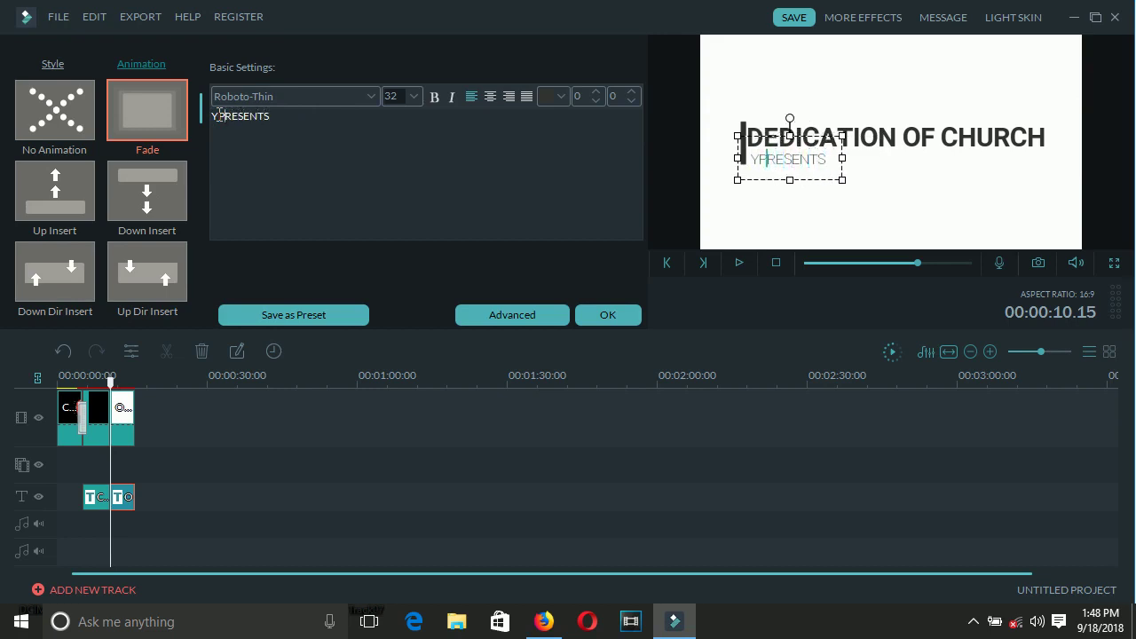
key("BackSpace")
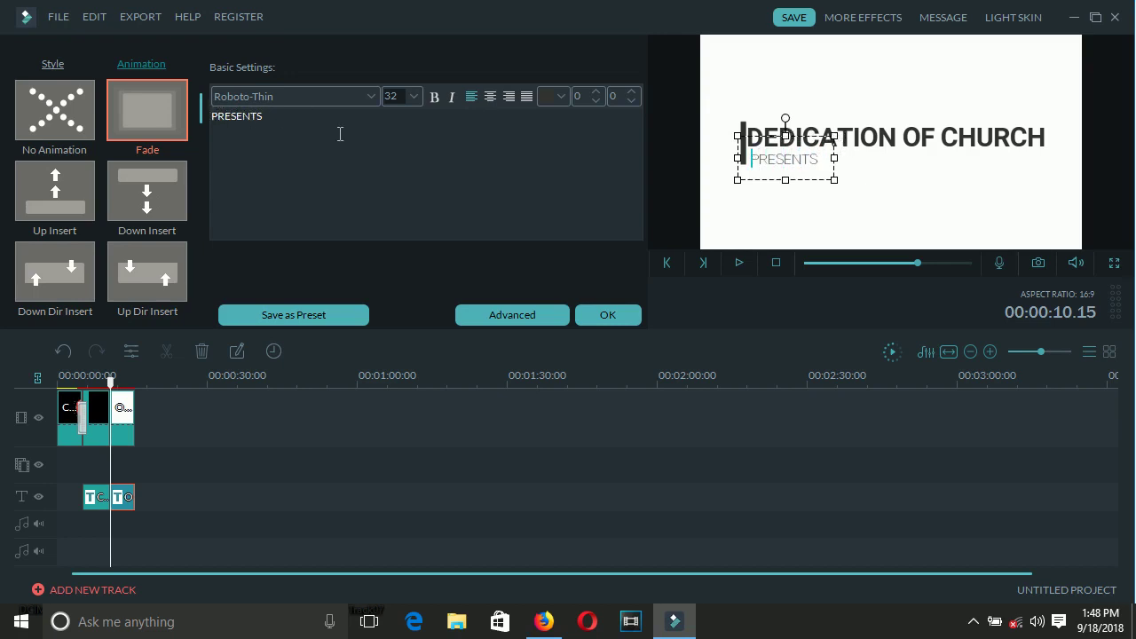
Step: Place the PRESENTS line just above the DEDICATION OF CHURCH heading and shift the heading slightly down to make room
left_click_drag(762, 181, 761, 142)
left_click(870, 155)
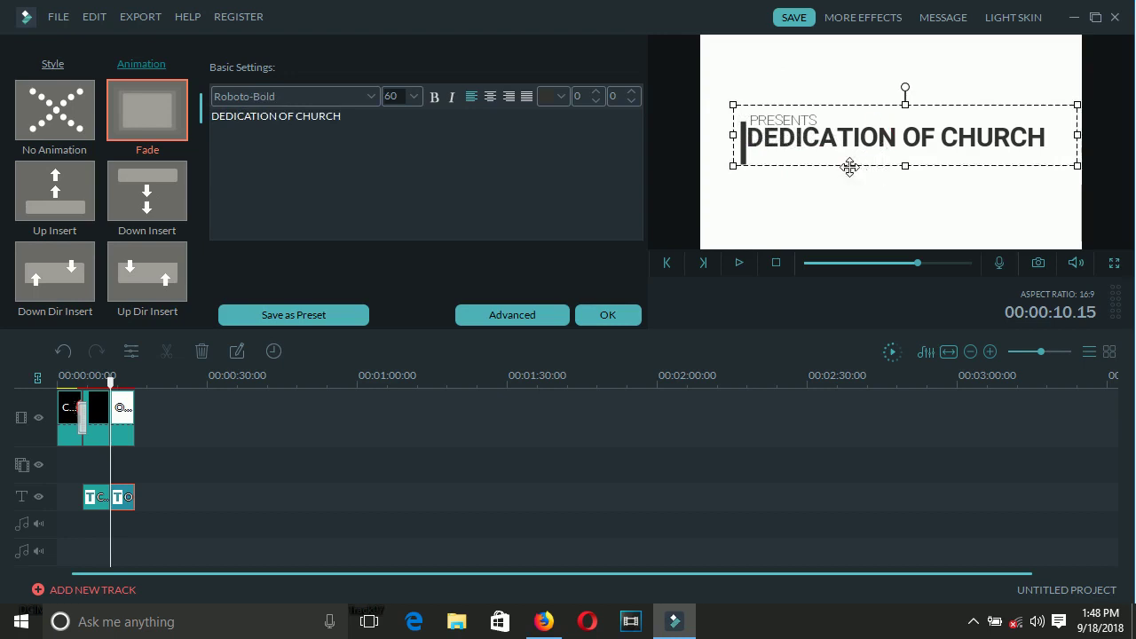
left_click_drag(850, 167, 850, 178)
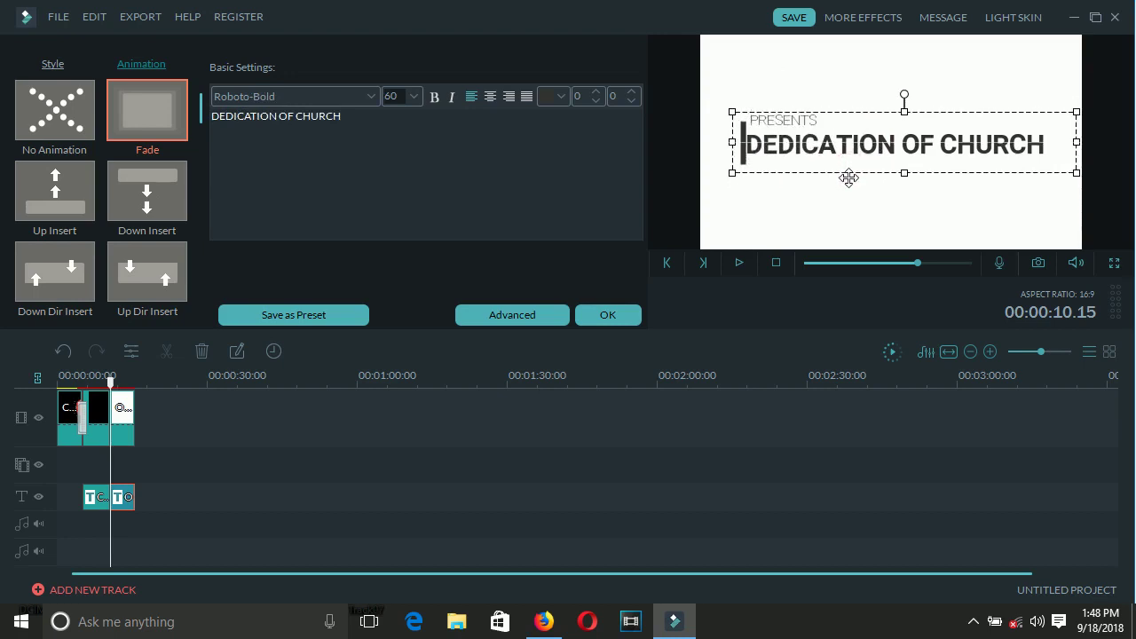
left_click(772, 108)
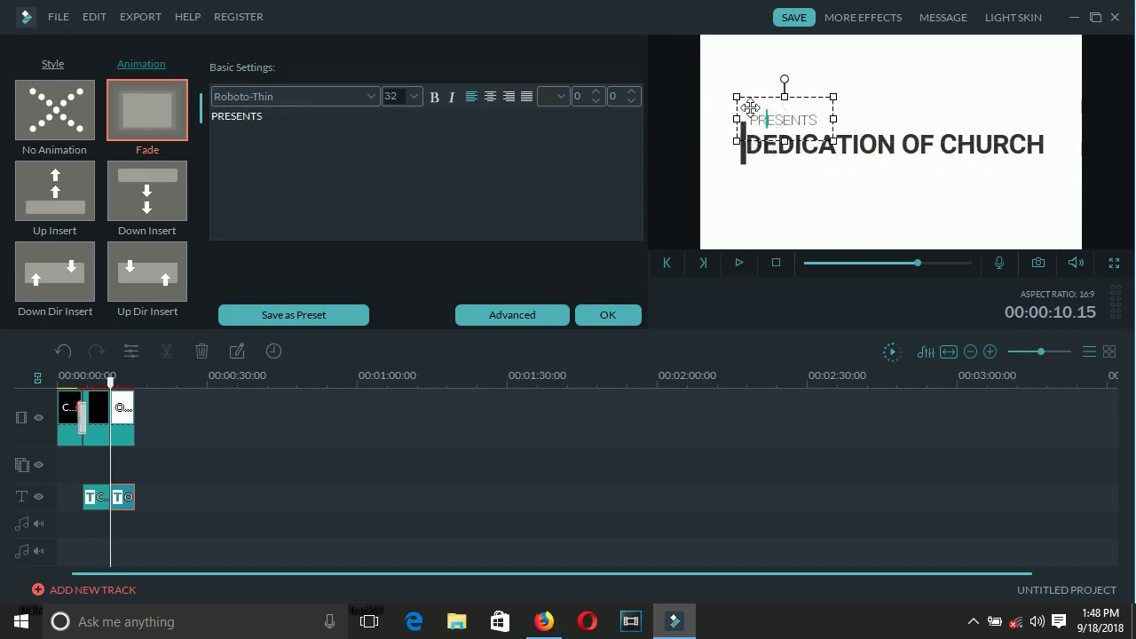
left_click_drag(751, 99, 752, 105)
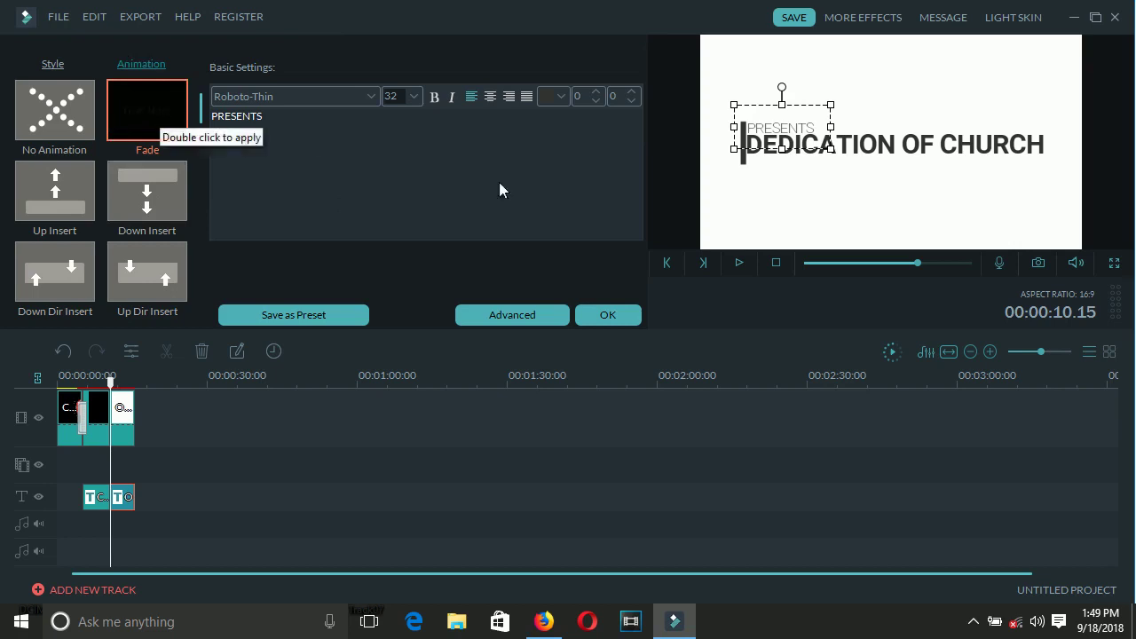
Step: Look through the available text styles and accept the edited opener title
left_click(50, 63)
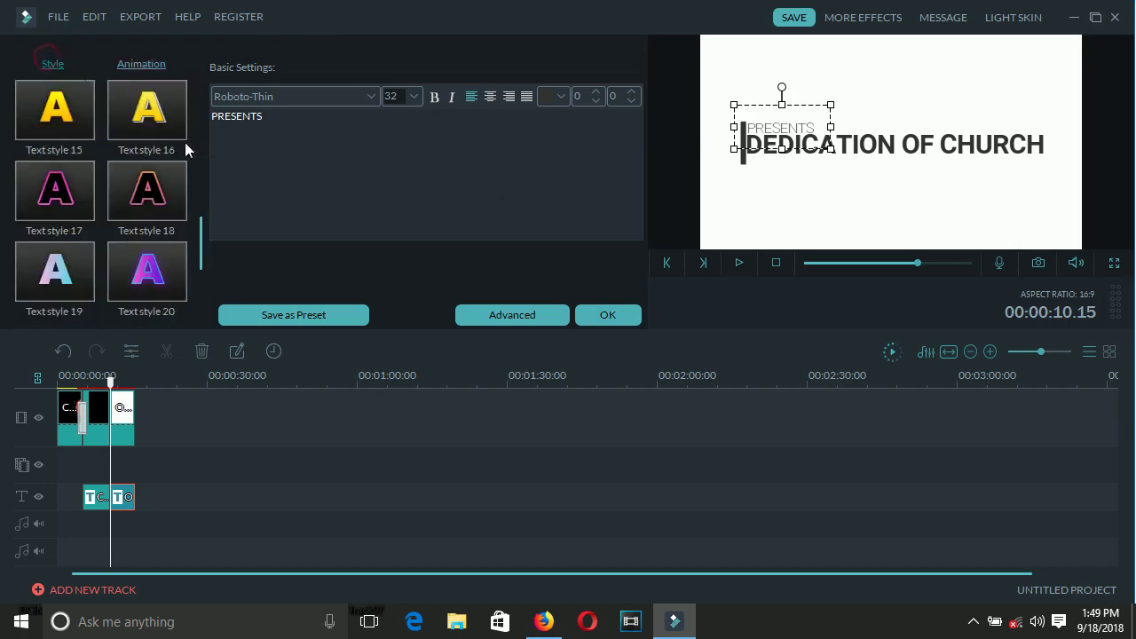
left_click_drag(198, 227, 201, 259)
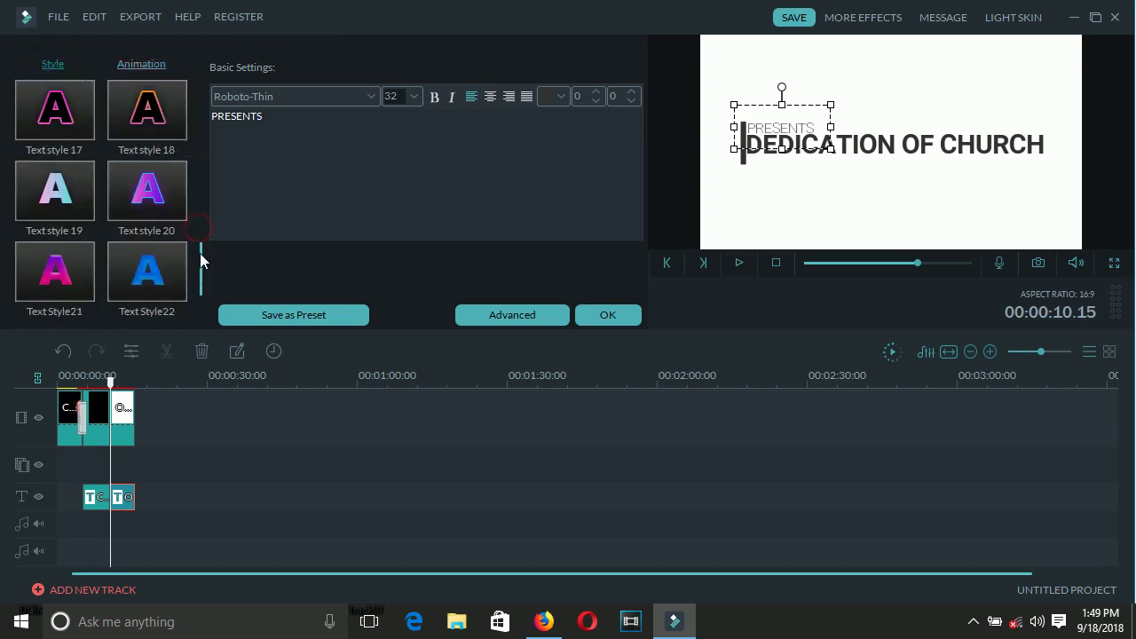
left_click(607, 315)
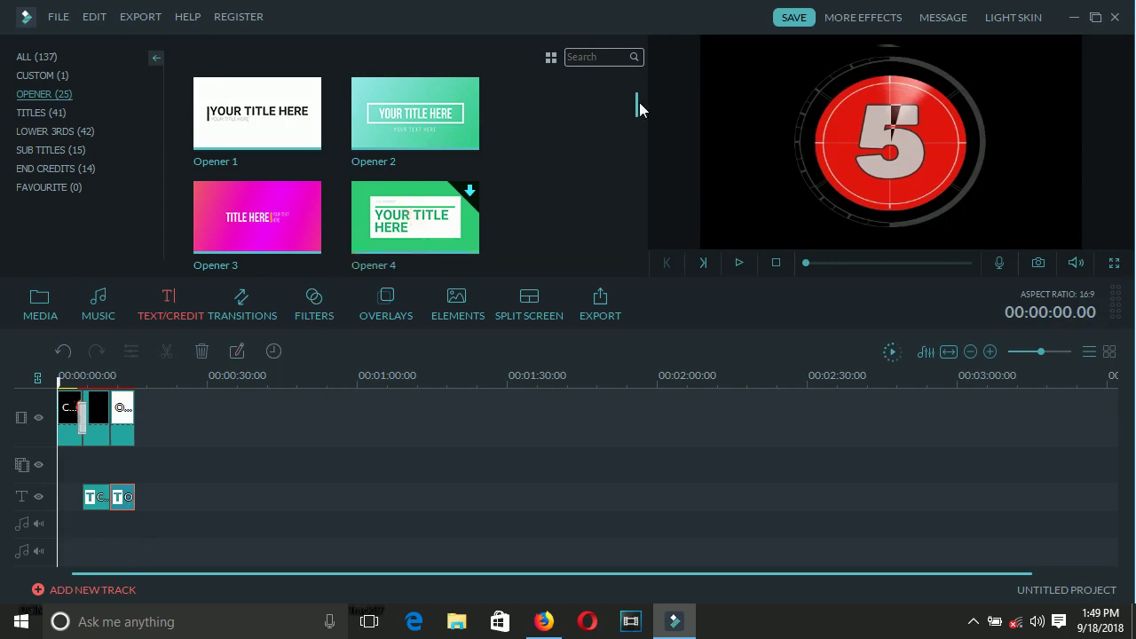
Step: Try adding the Opener 7 title to the timeline and cancel its online content download
left_click_drag(639, 102, 639, 108)
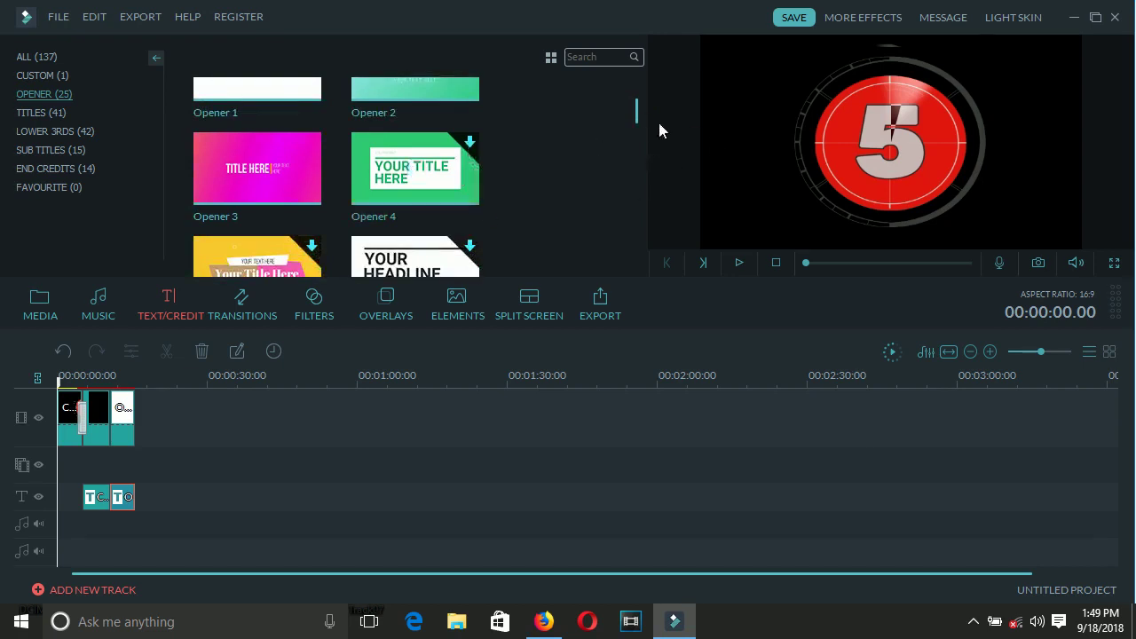
left_click_drag(638, 116, 650, 138)
left_click(217, 189)
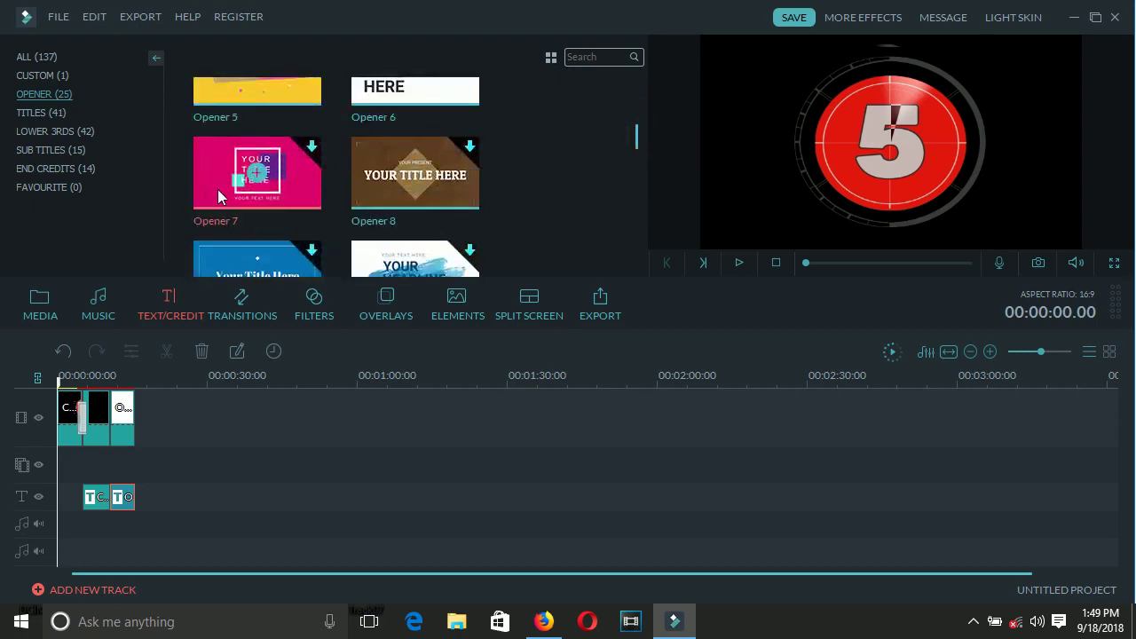
left_click_drag(217, 217, 171, 439)
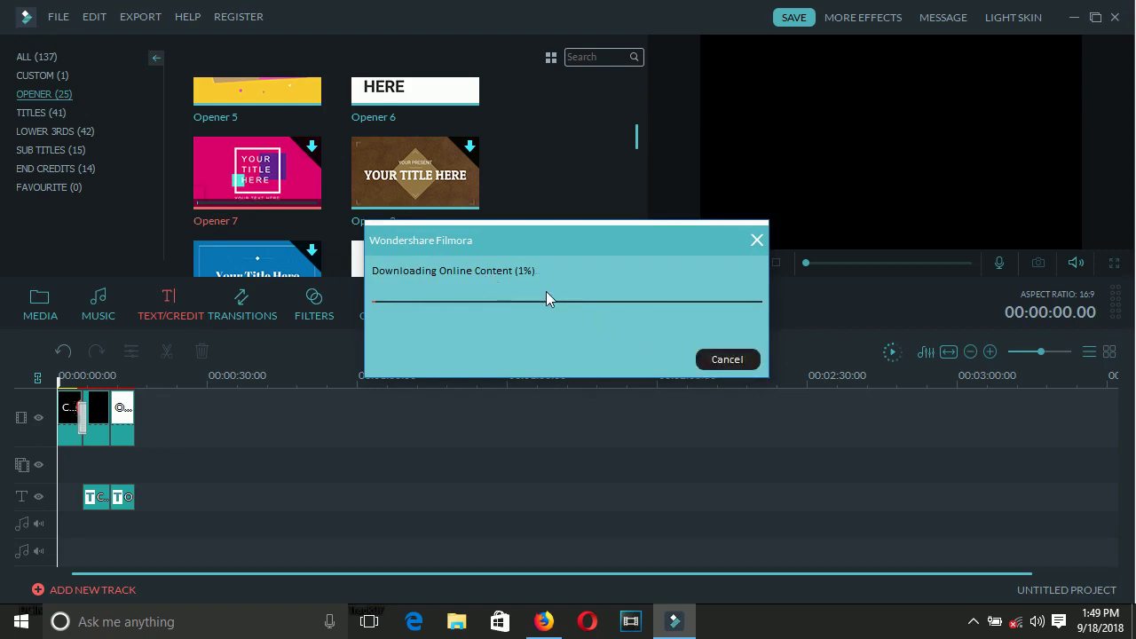
left_click(756, 241)
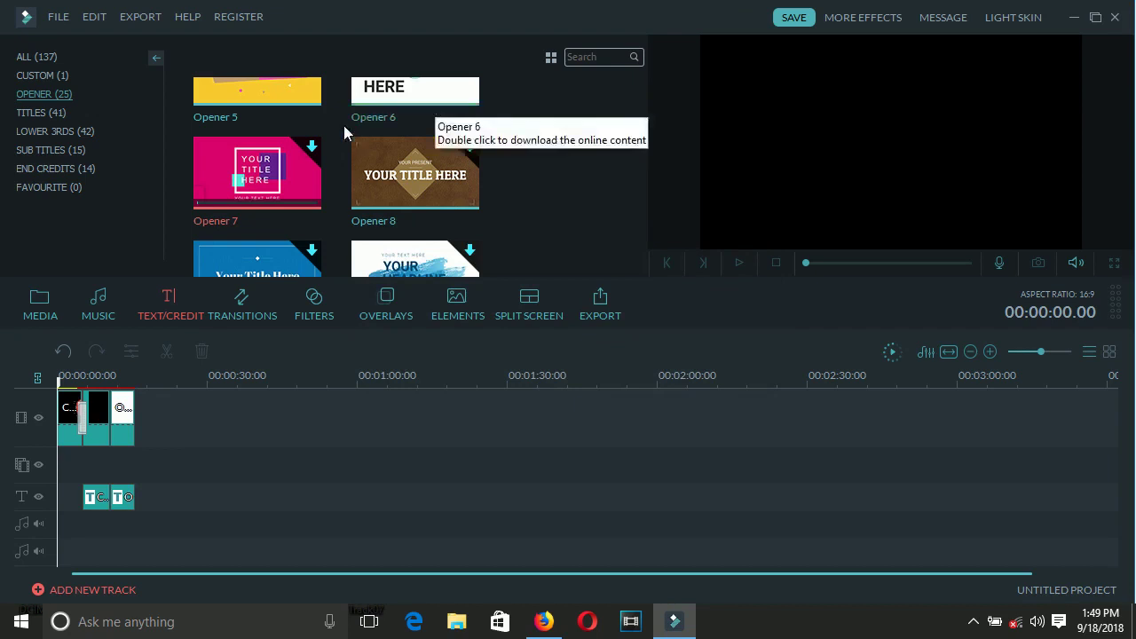
left_click_drag(636, 141, 629, 105)
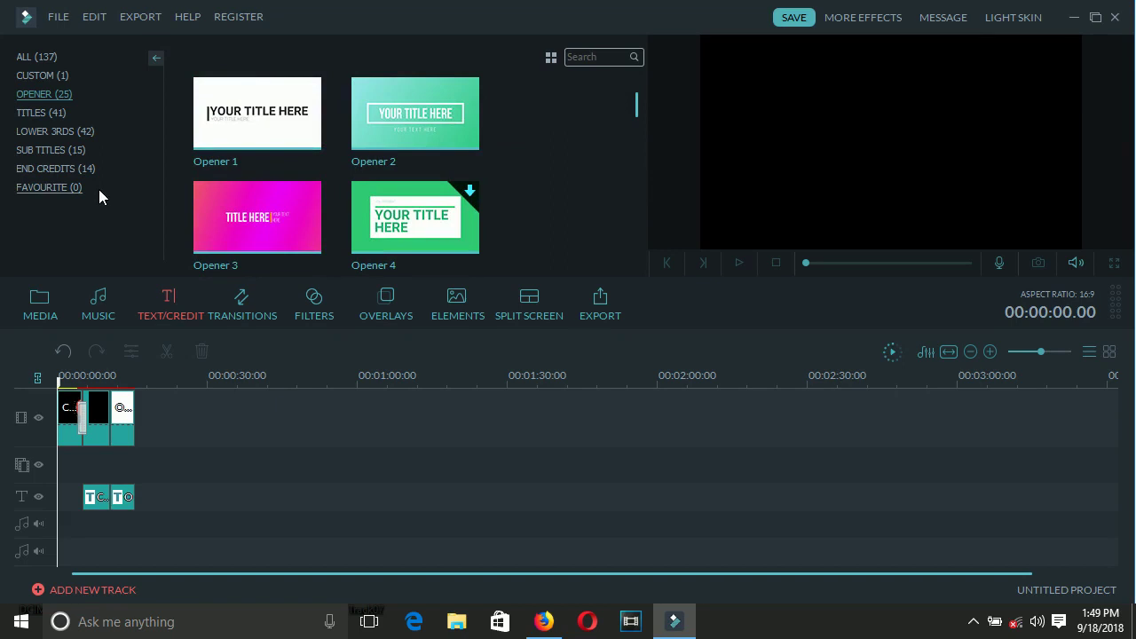
Step: Place IMG-20170403-WA0004 on the overlay track directly after the opener, then enlarge it and shift it slightly sideways in the frame
left_click(307, 302)
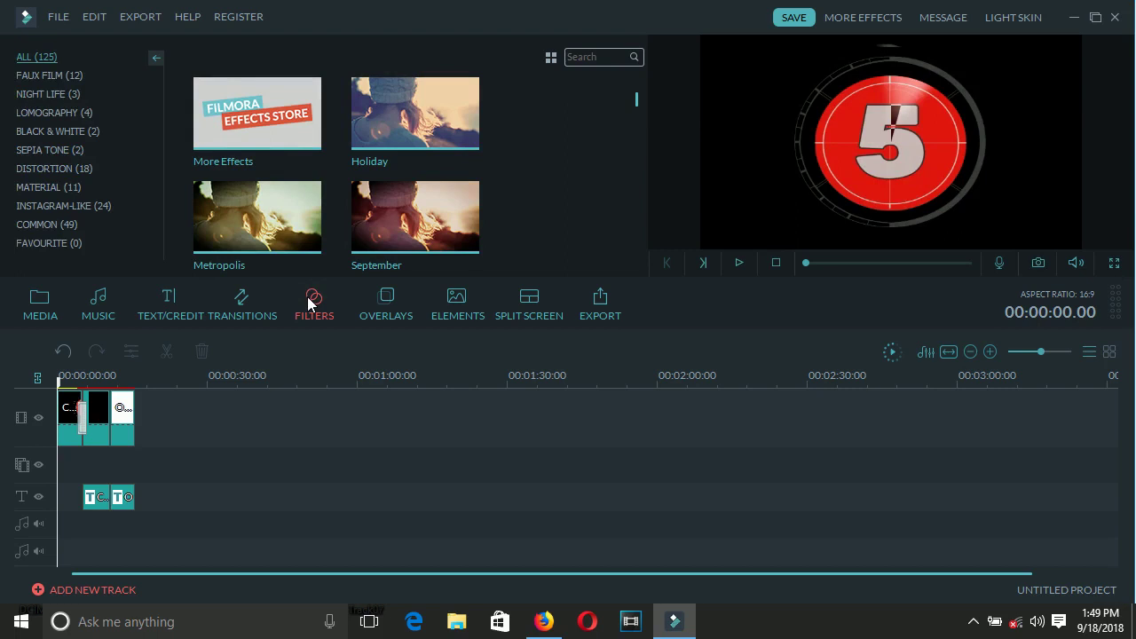
left_click(41, 299)
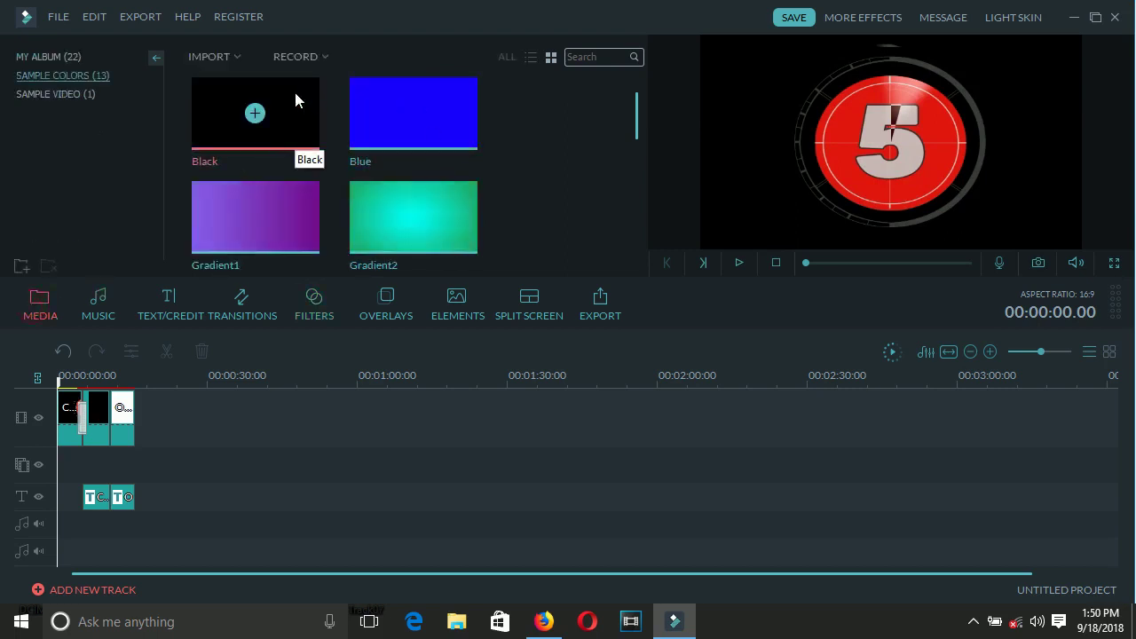
left_click(22, 55)
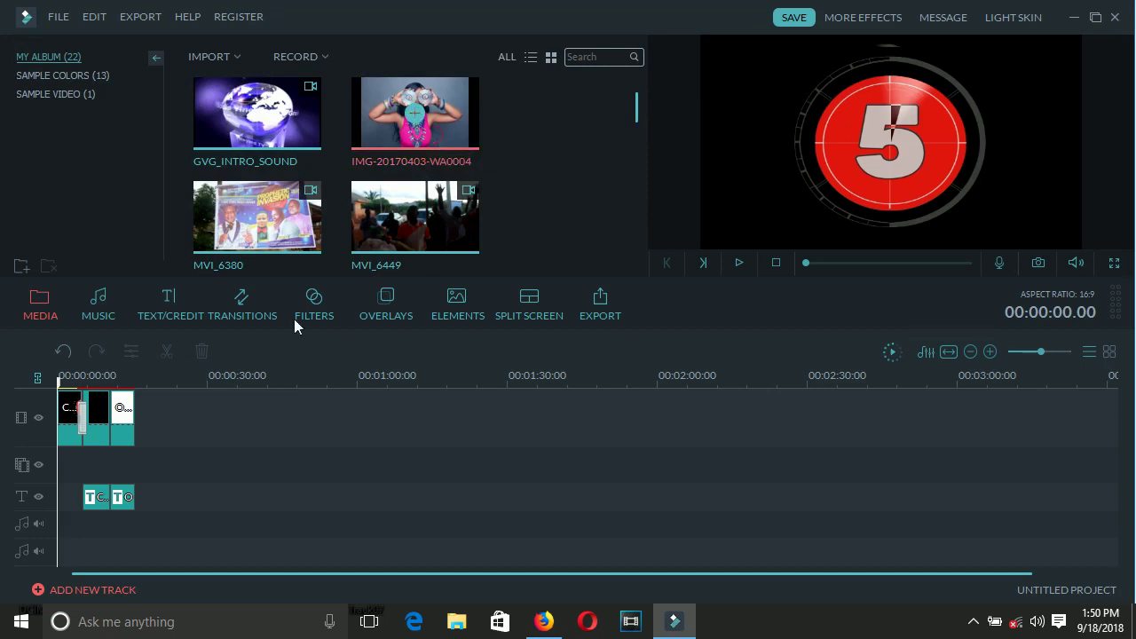
left_click_drag(294, 319, 147, 472)
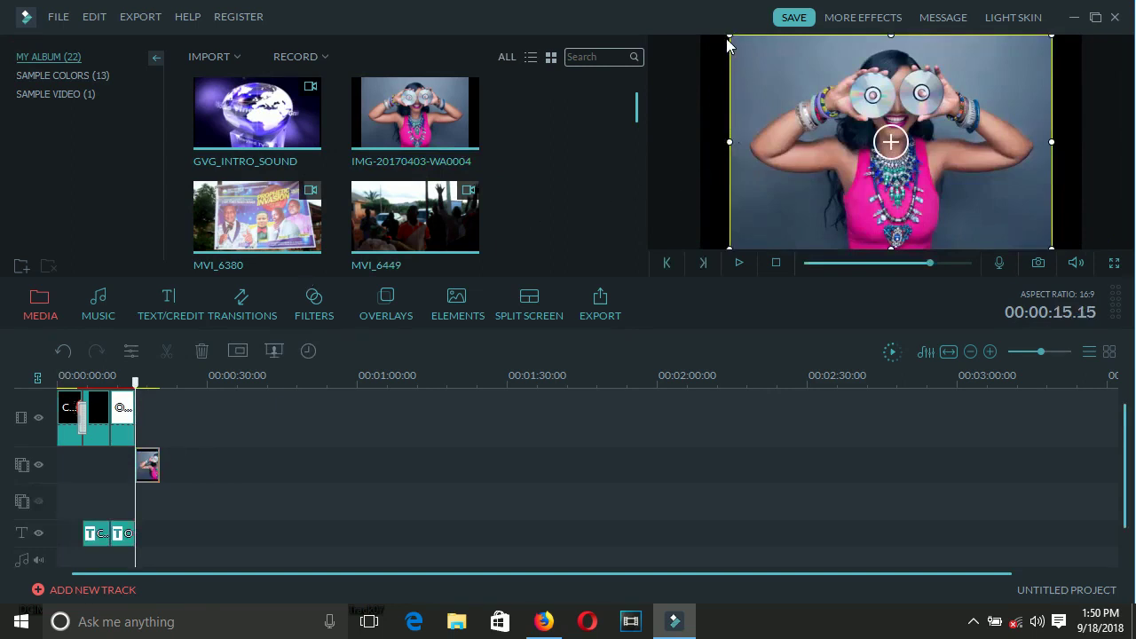
left_click_drag(729, 35, 562, 3)
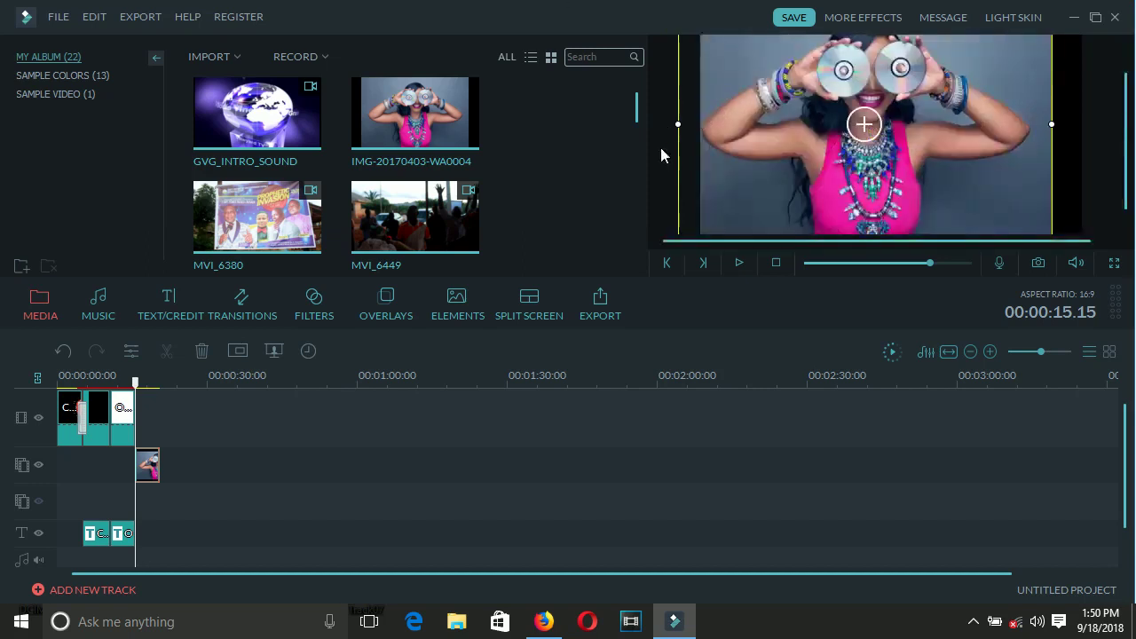
left_click_drag(758, 168, 753, 168)
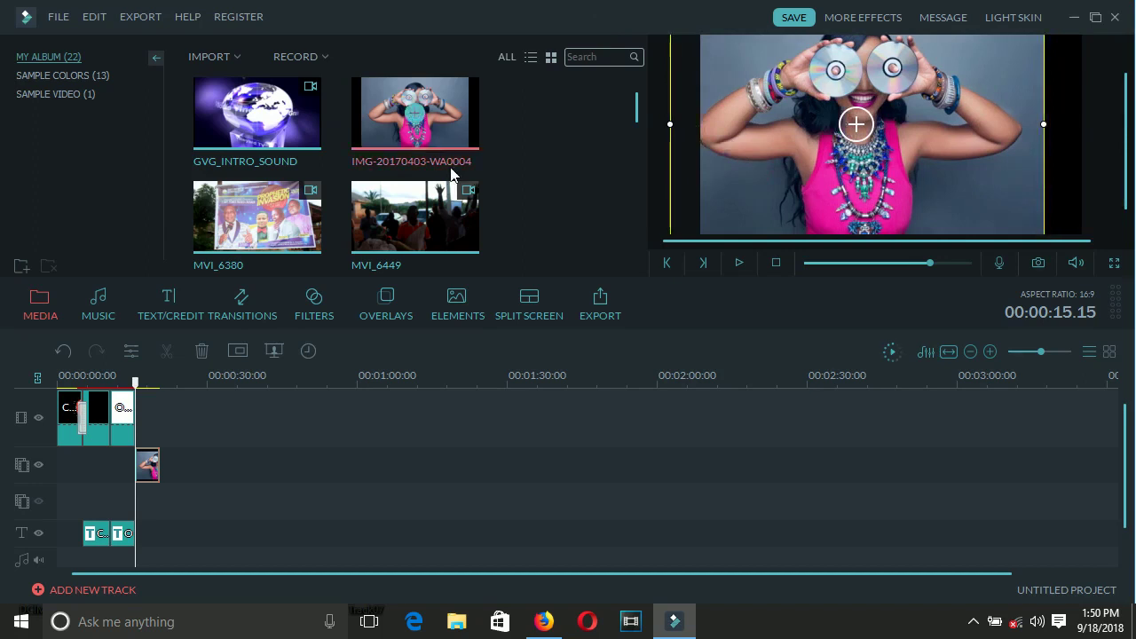
Step: Apply the September filter over the overlay image and check whether the filter has adjustable parameters
left_click(319, 307)
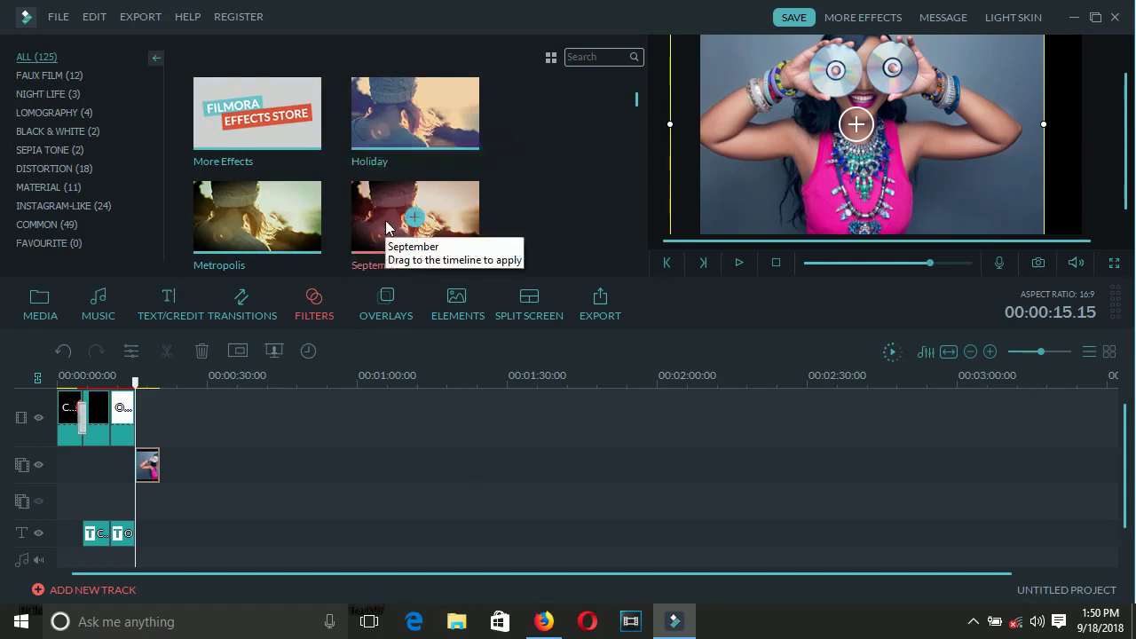
left_click_drag(386, 228, 138, 458)
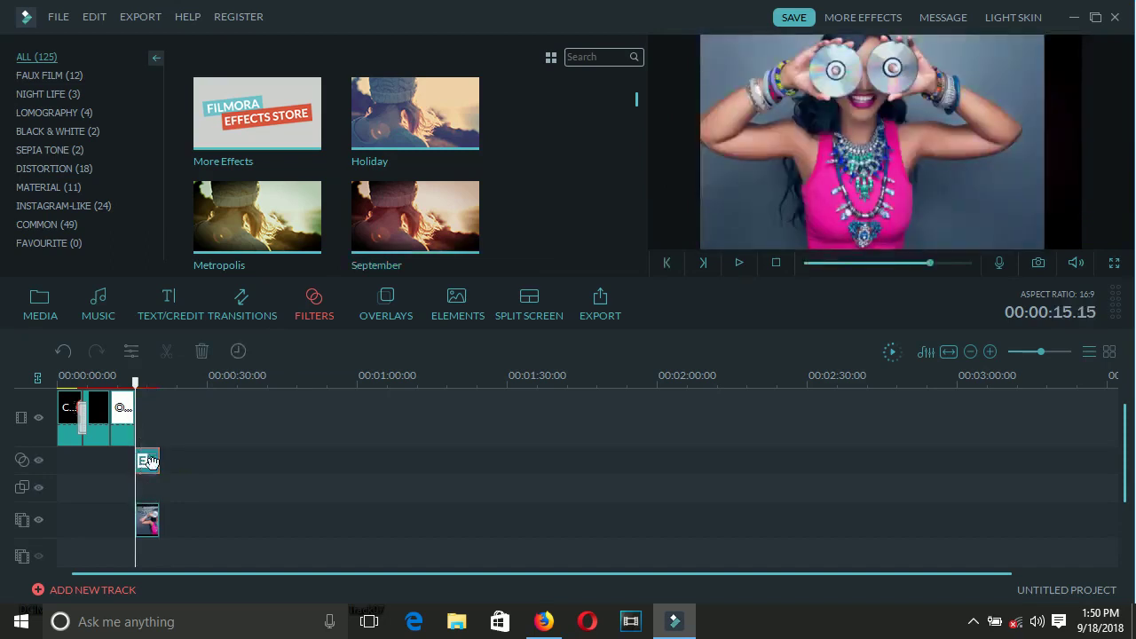
left_click(145, 380)
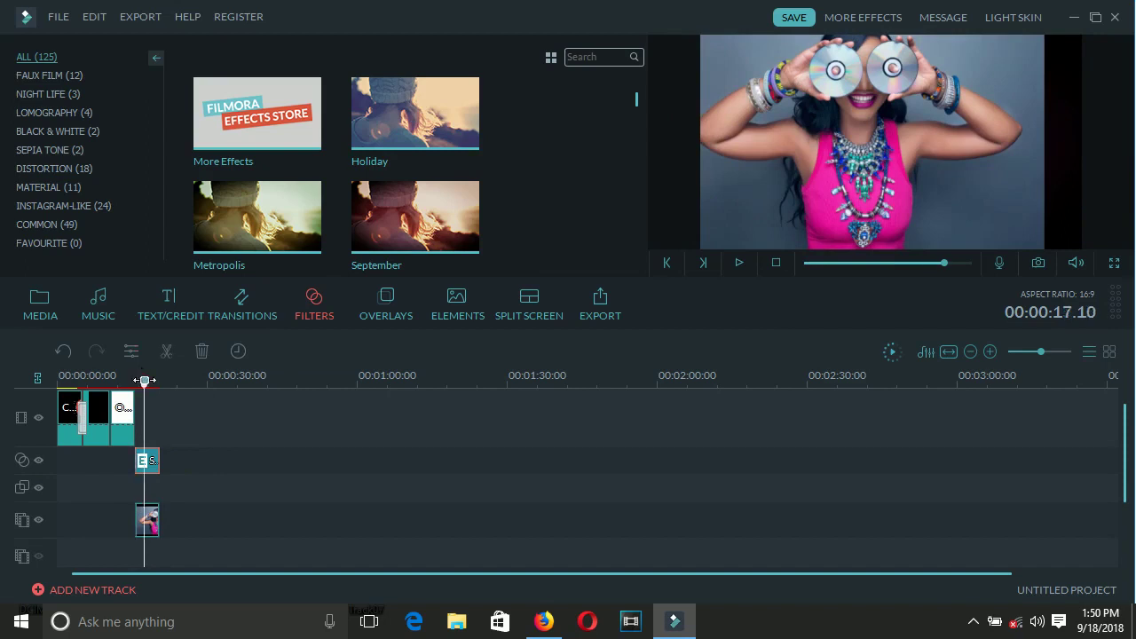
right_click(153, 462)
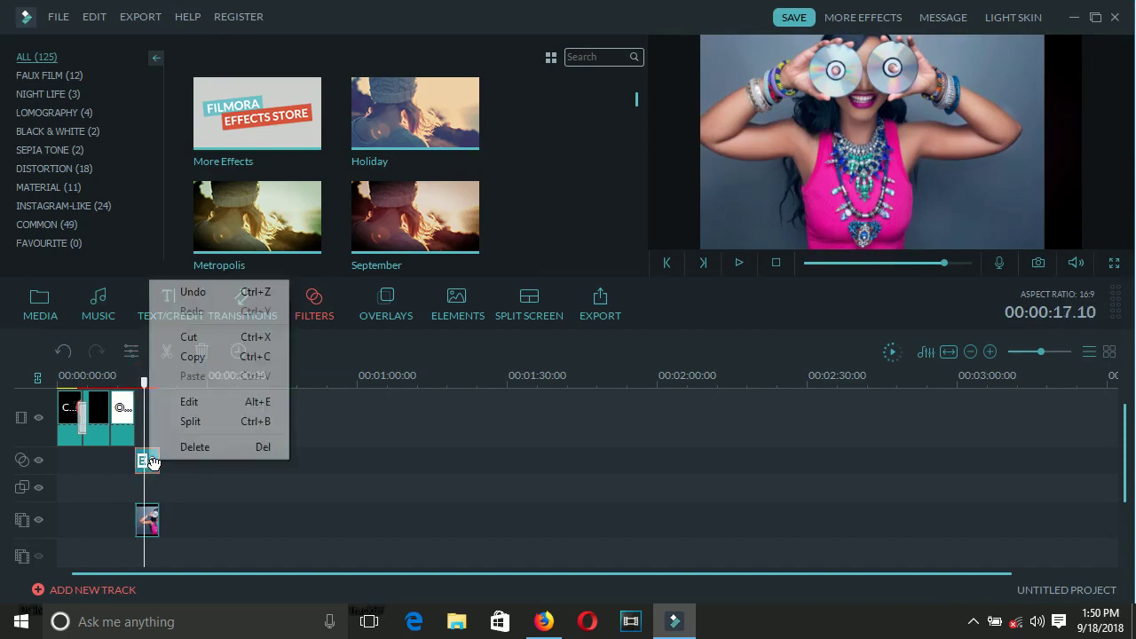
left_click(194, 404)
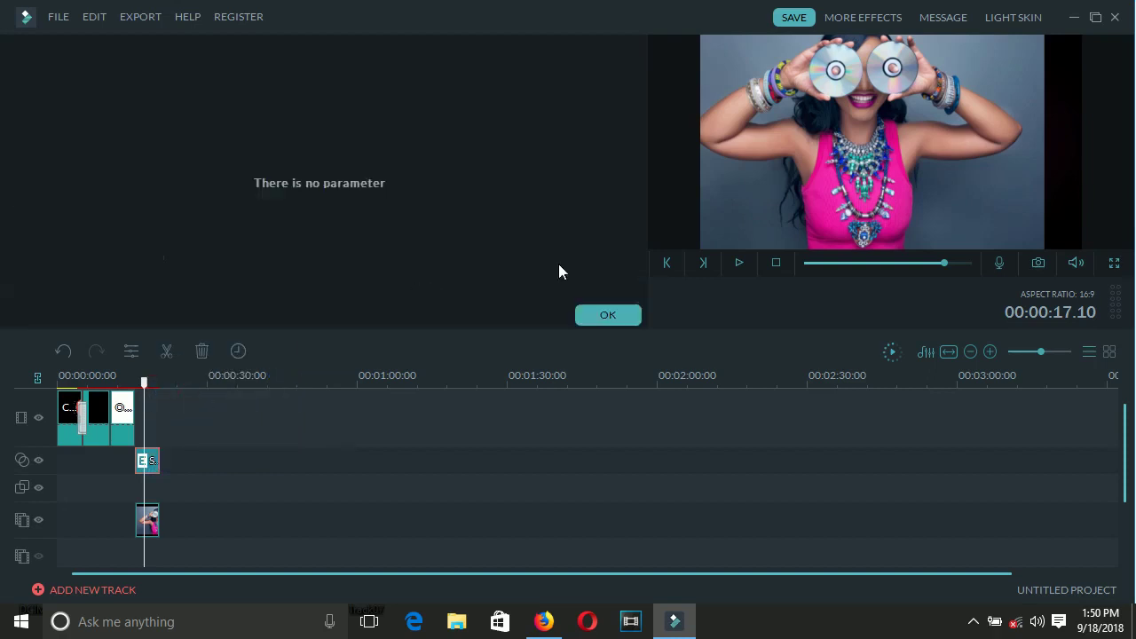
left_click(607, 315)
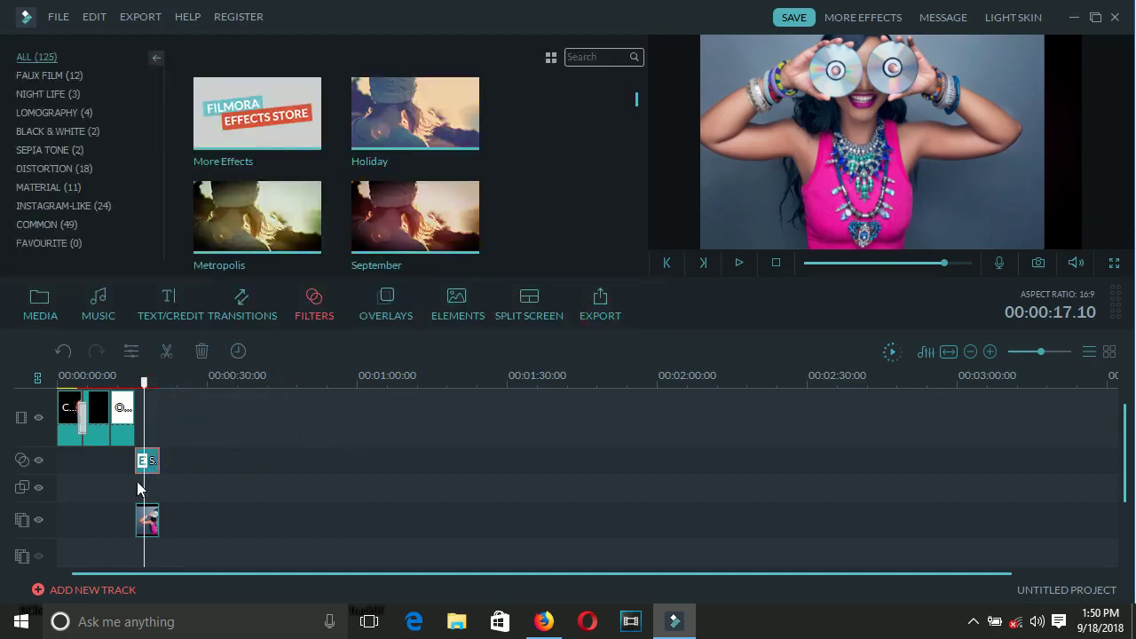
Step: Insert the MVI_6449 clip on the main video track directly after the opener
left_click_drag(154, 525, 154, 430)
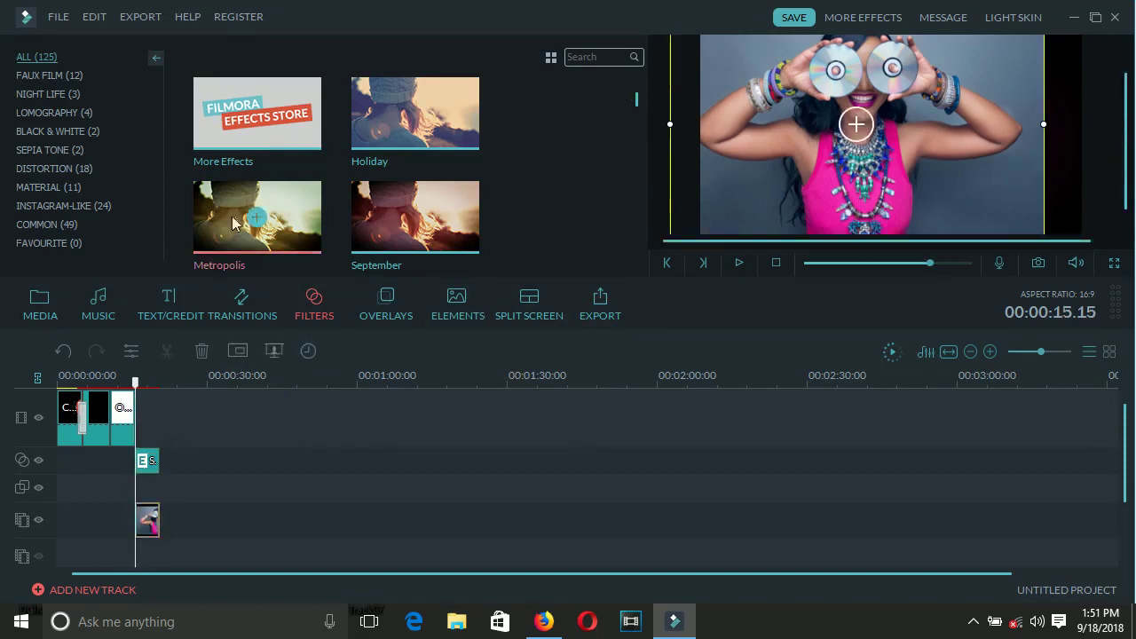
left_click(59, 300)
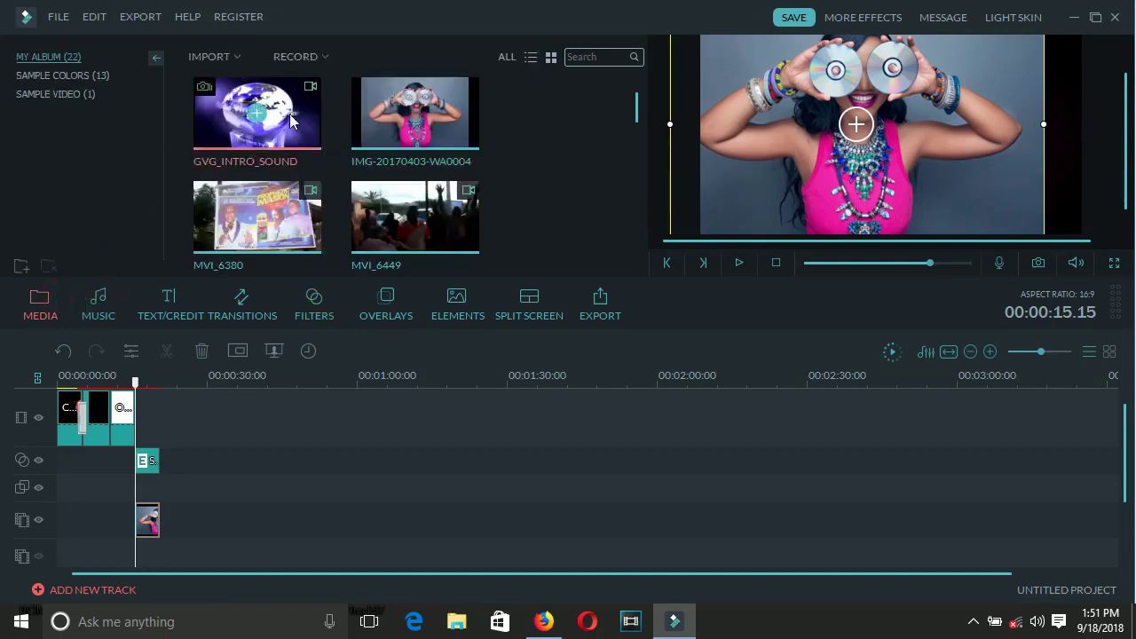
left_click(371, 217)
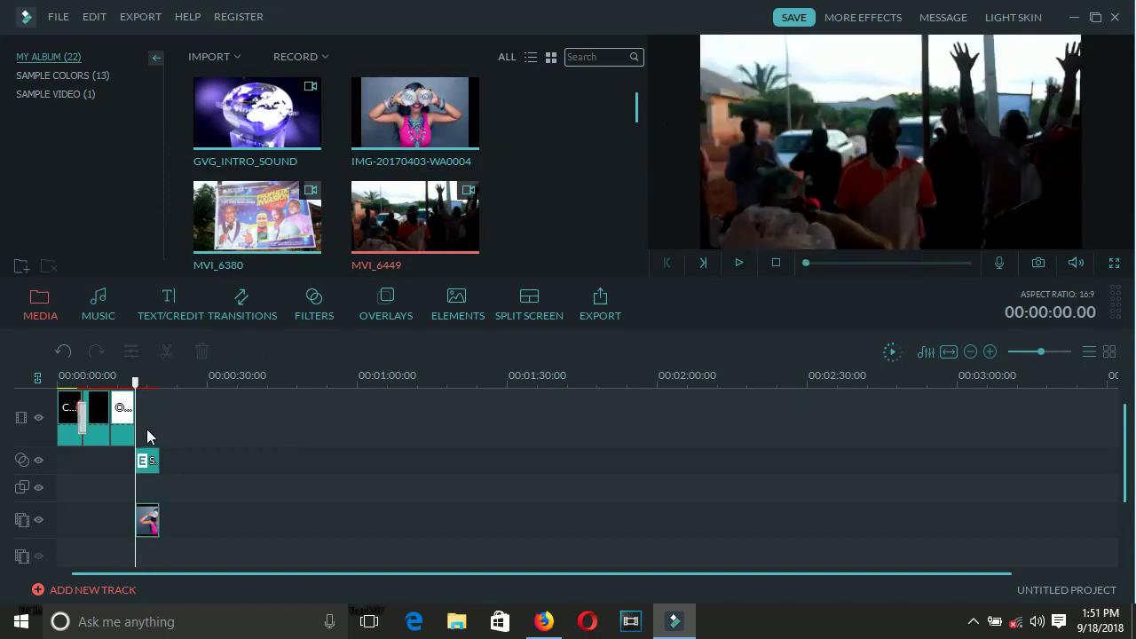
left_click_drag(148, 422, 171, 460)
Step: Compare MVI_6449 with and without the September filter by shifting the filter off the clip and back over it
left_click(155, 379)
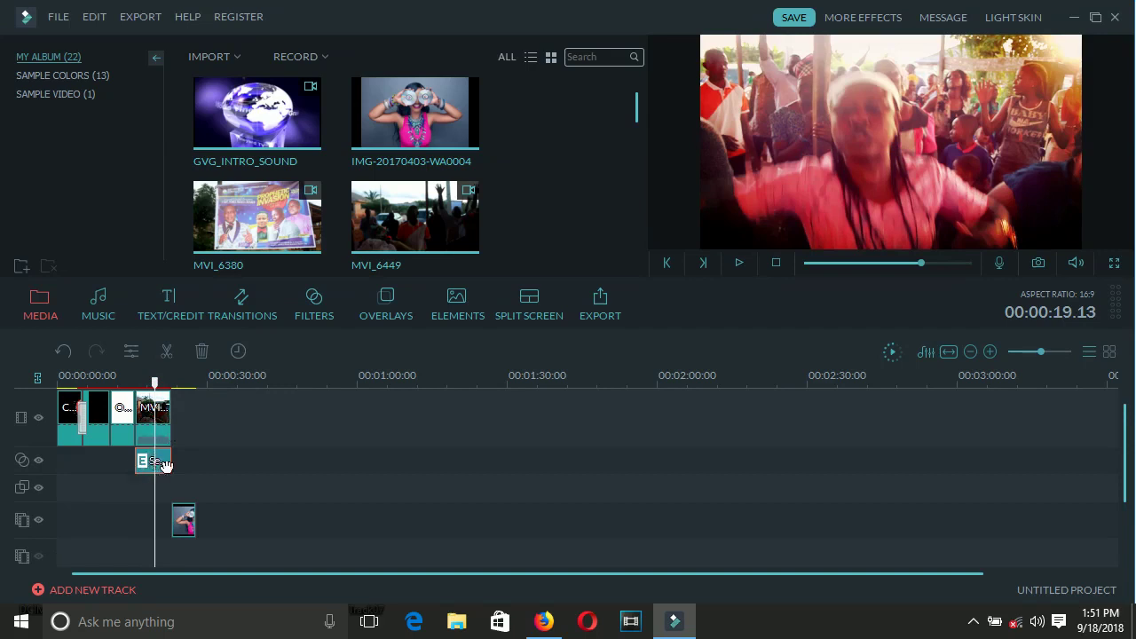
left_click_drag(165, 465, 224, 452)
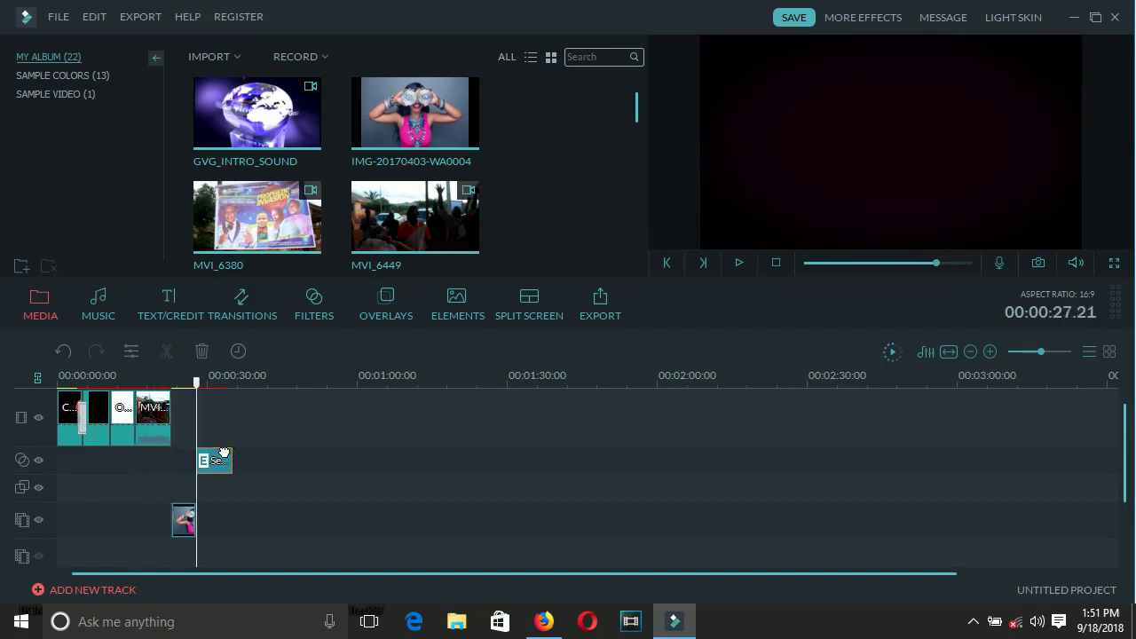
left_click(152, 374)
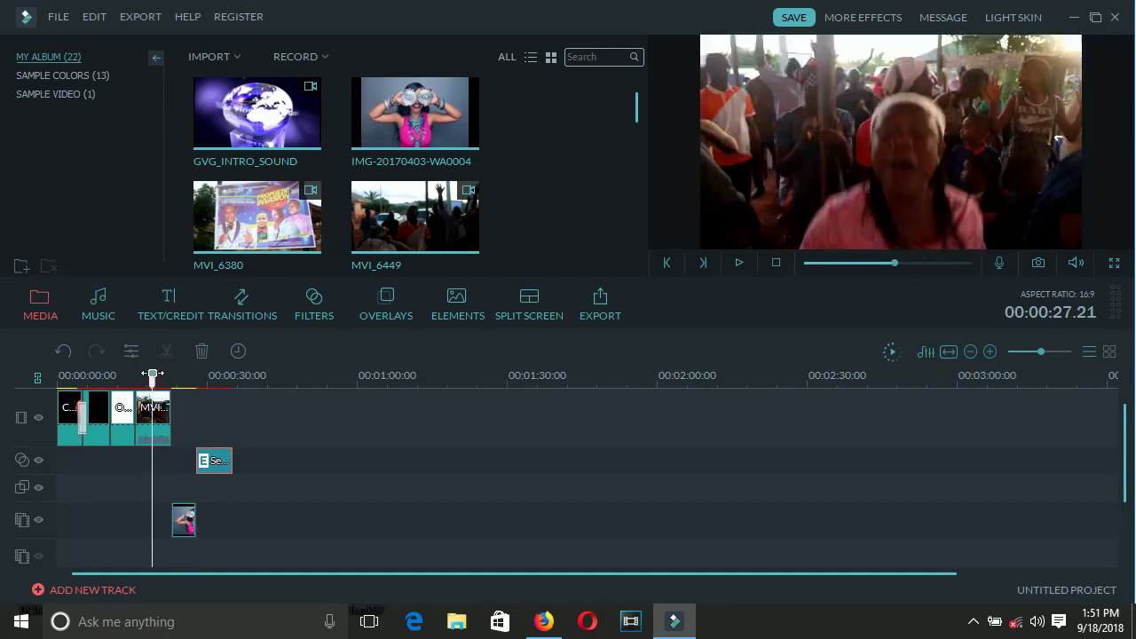
left_click_drag(219, 466, 157, 469)
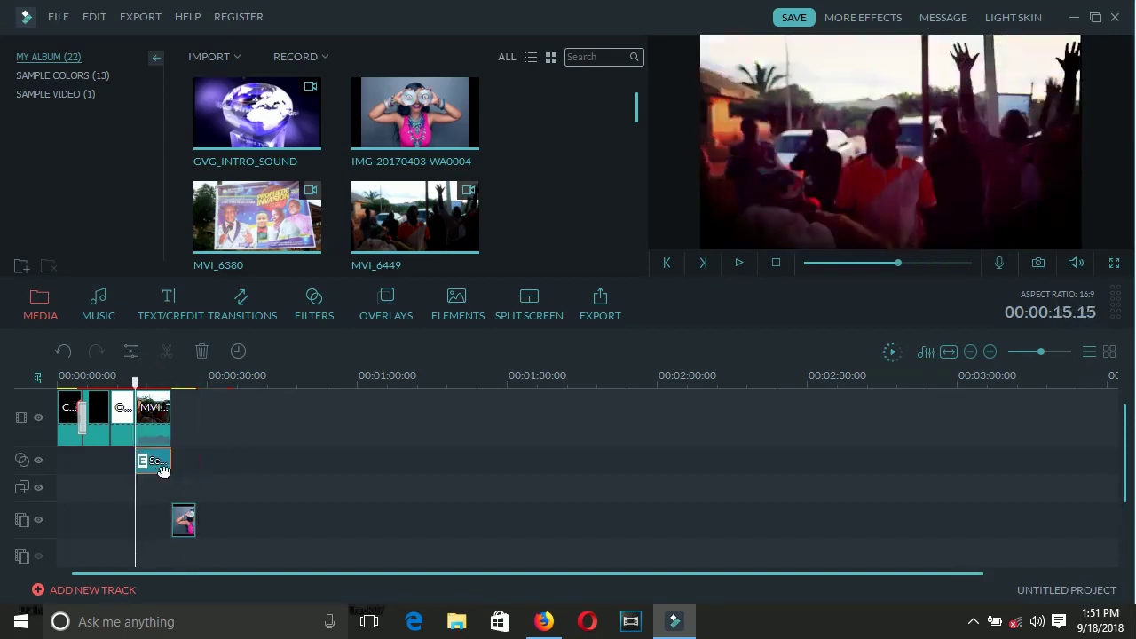
Step: Shift the September filter away from MVI_6449, put the Holiday filter over the clip instead and preview it
left_click(312, 305)
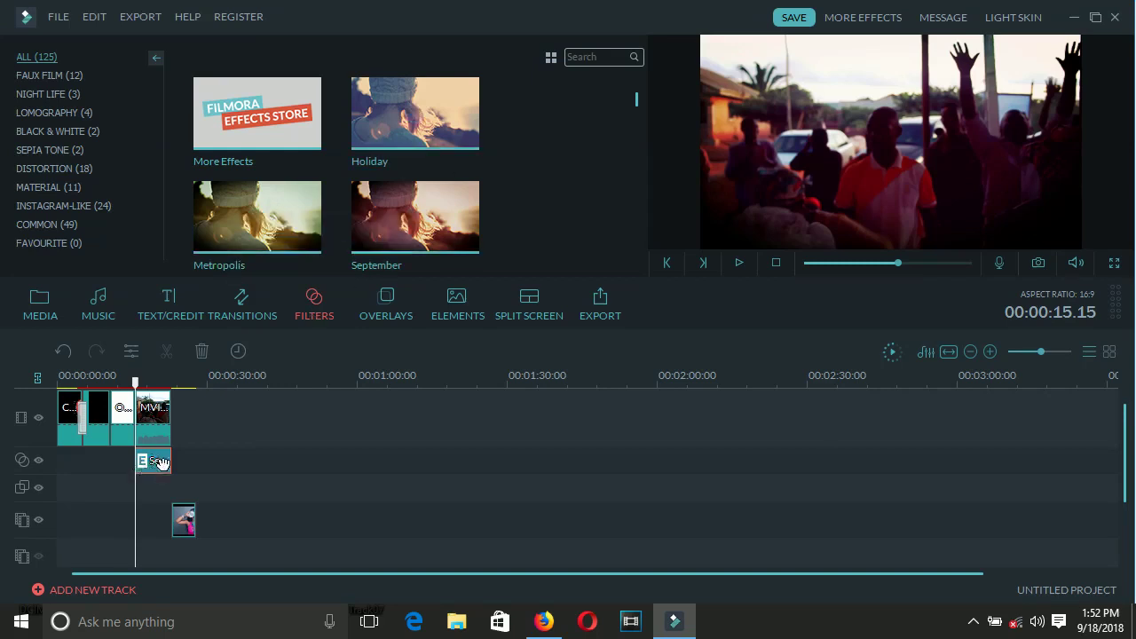
left_click_drag(160, 462, 273, 460)
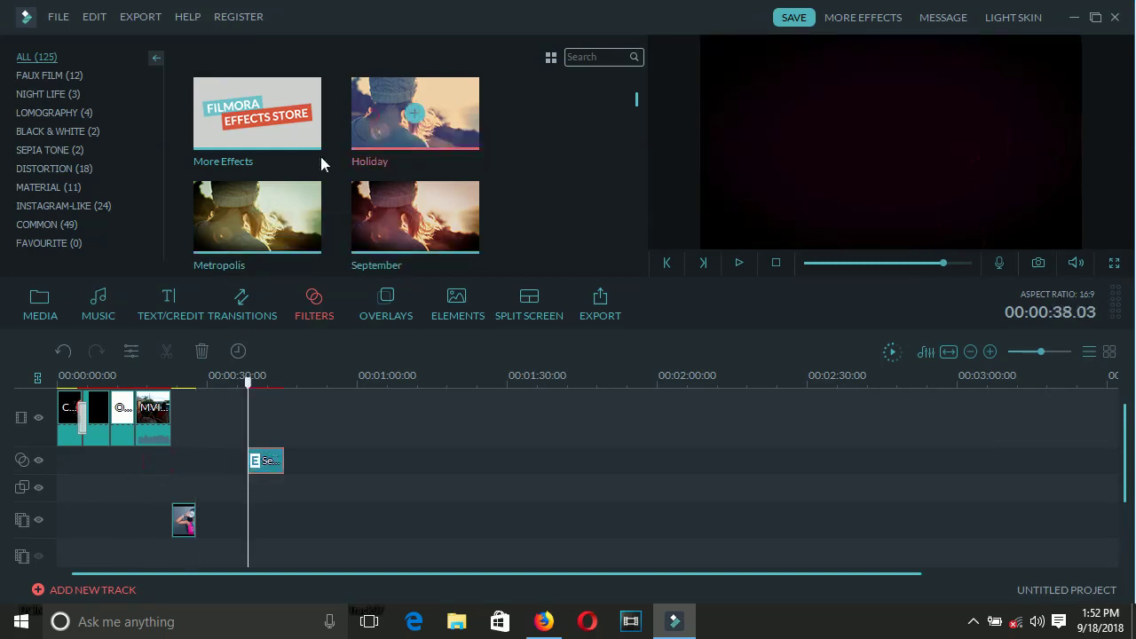
left_click_drag(382, 124, 171, 460)
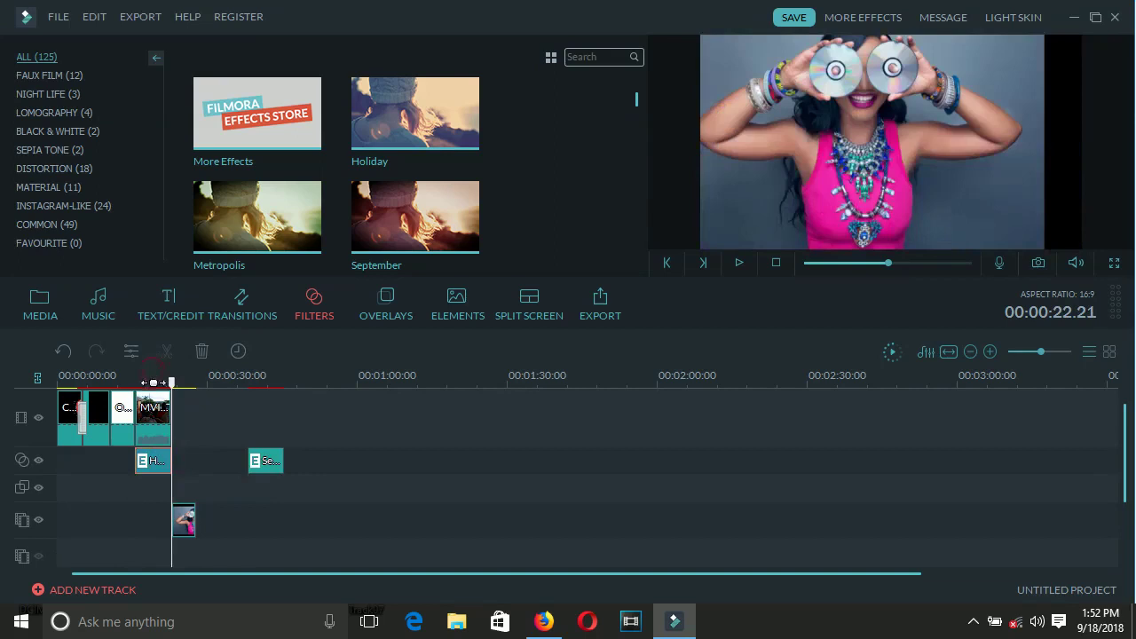
left_click(152, 380)
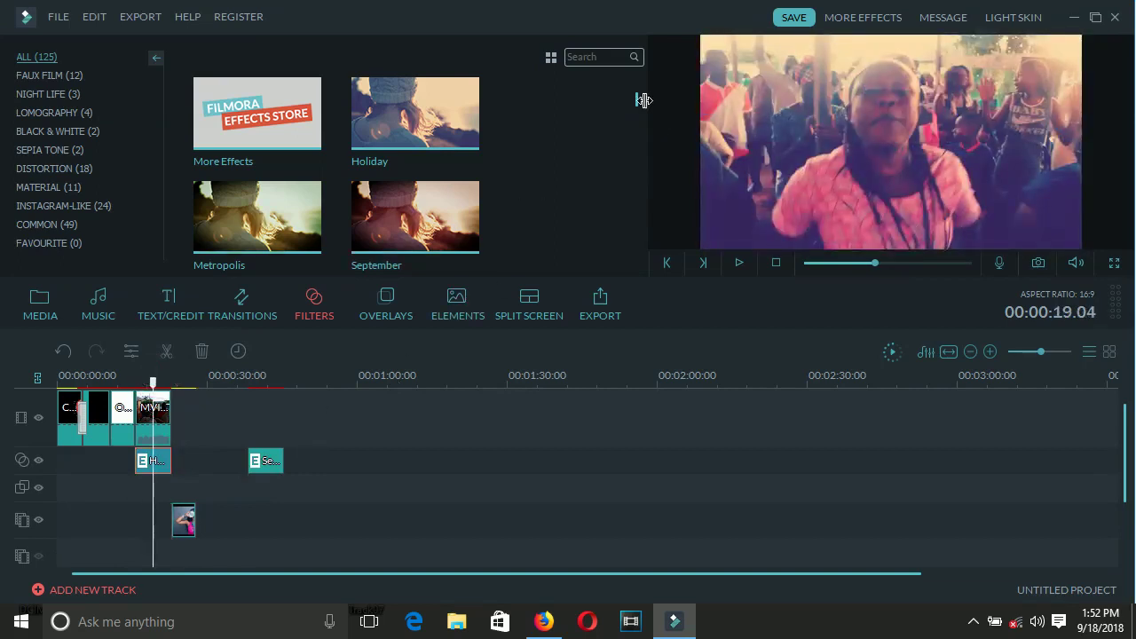
Step: Shift the Holiday filter away from MVI_6449, put the PurpleLove filter over the clip instead and preview it
left_click_drag(635, 96, 634, 119)
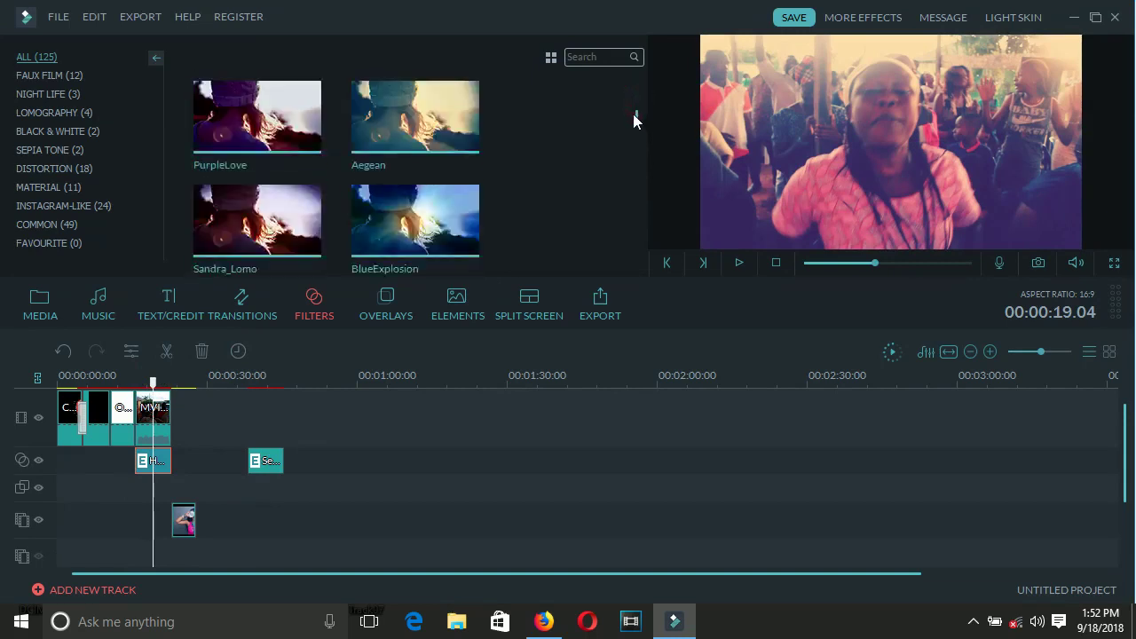
left_click_drag(170, 466, 324, 465)
left_click_drag(266, 147, 170, 463)
left_click(153, 460)
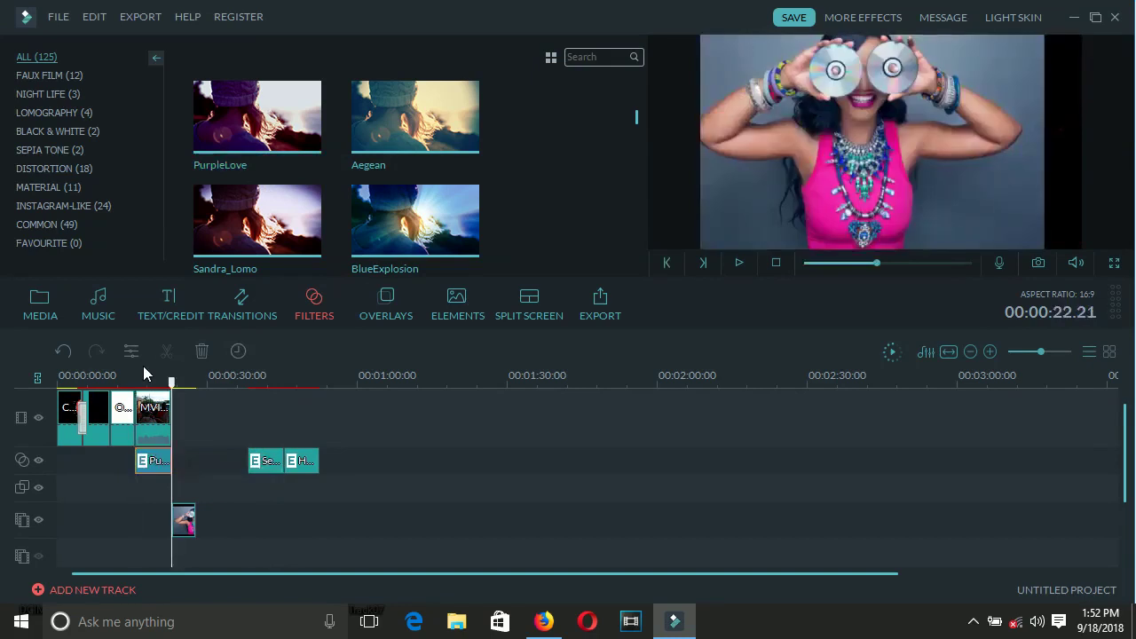
left_click(151, 376)
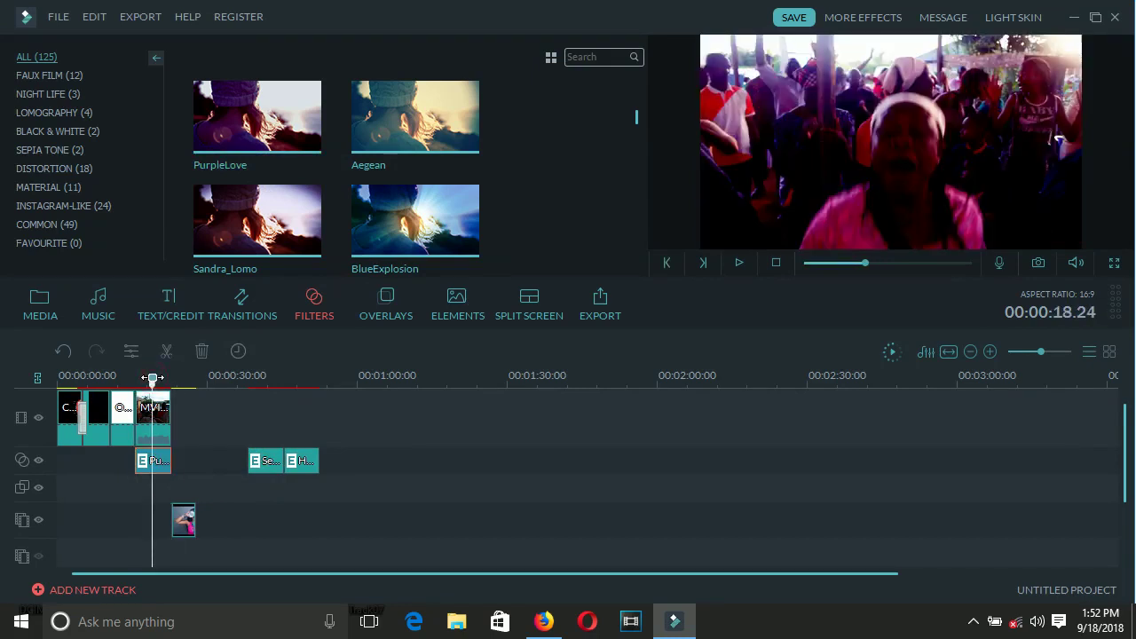
Step: Delete the PurpleLove, September and Holiday filters together with the overlay image from the timeline
left_click_drag(343, 477, 141, 521)
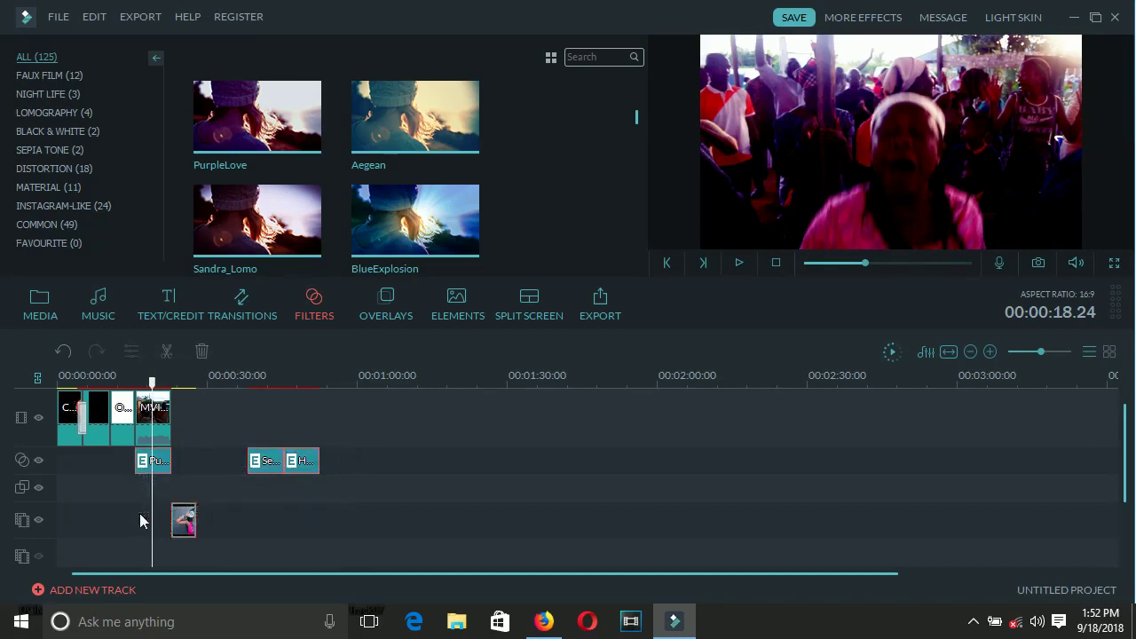
key("Delete")
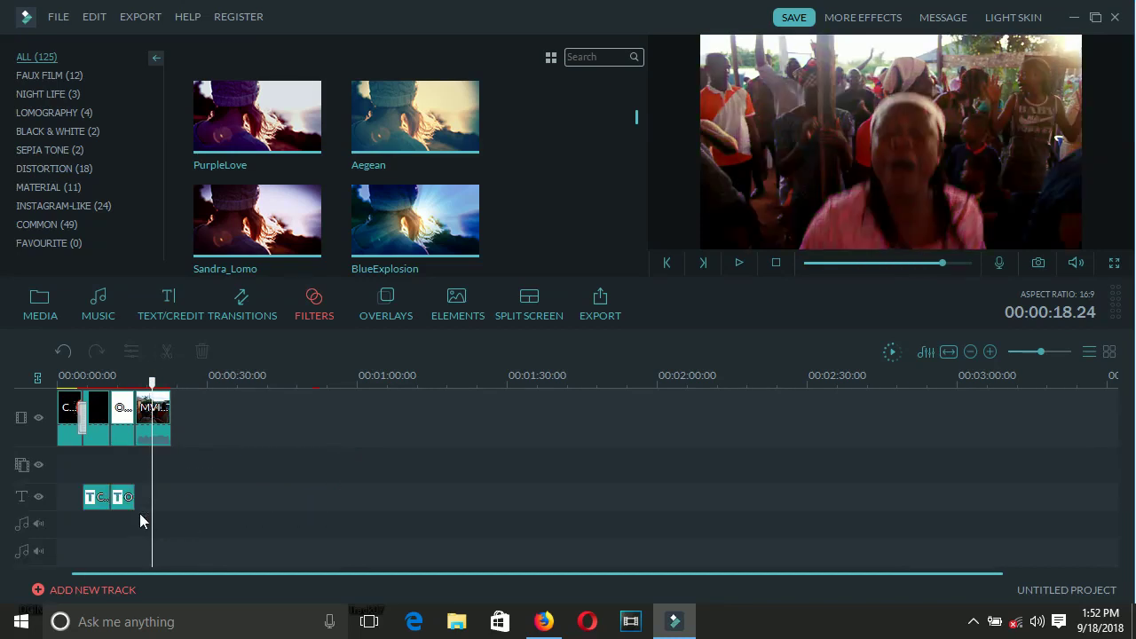
Step: Add IMG-20170403-WA0004 to the main video track directly after the MVI_6449 clip
left_click(34, 317)
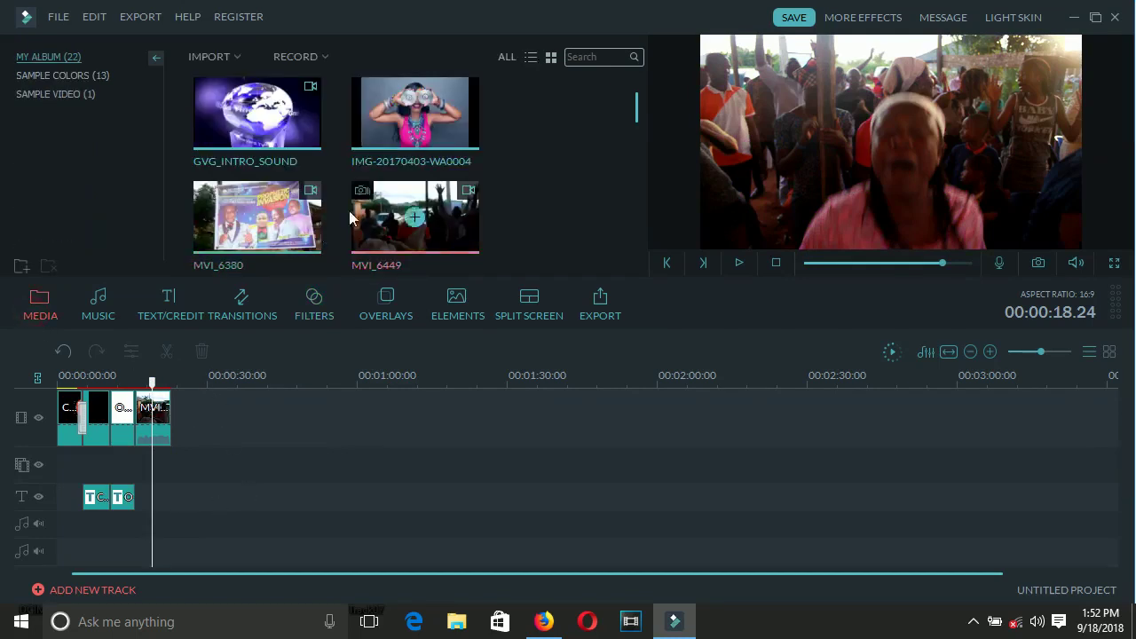
left_click(391, 146)
left_click_drag(204, 450, 192, 438)
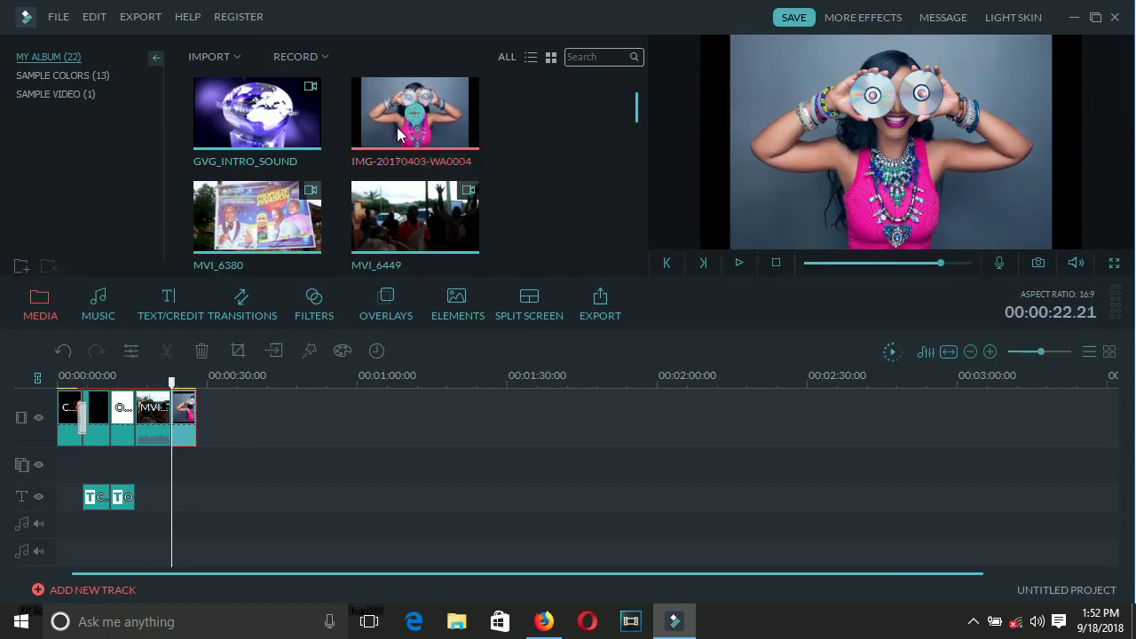
Step: Place IMG-20170403-WA0004 on the overlay track after the last main clip, then shrink it to about half size and center it in the frame
left_click_drag(397, 127, 204, 433)
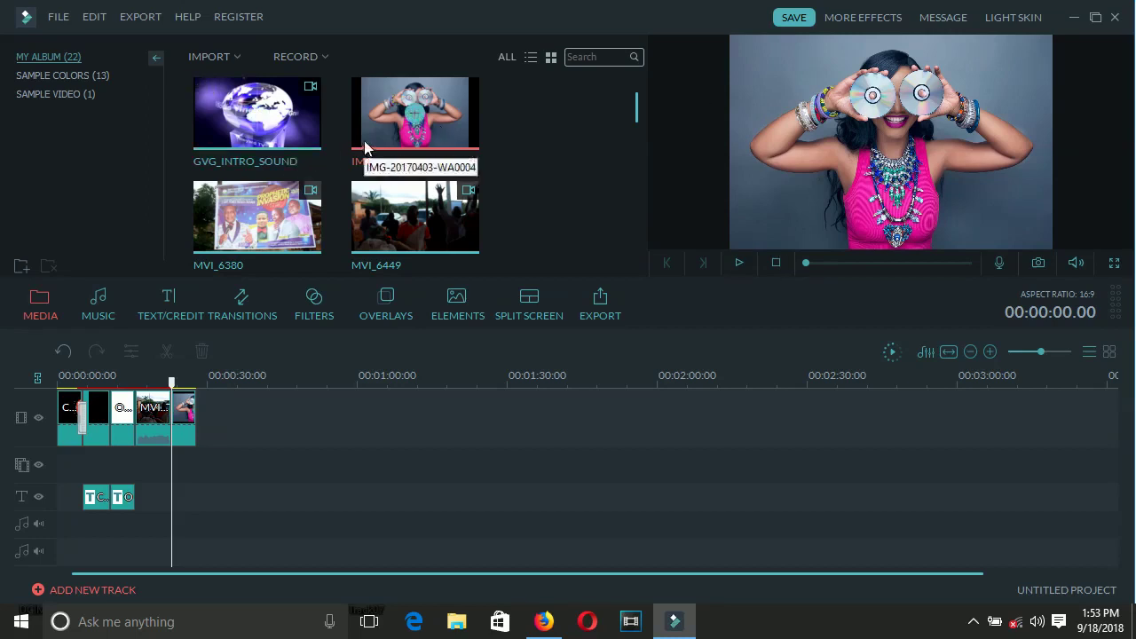
left_click_drag(364, 148, 207, 476)
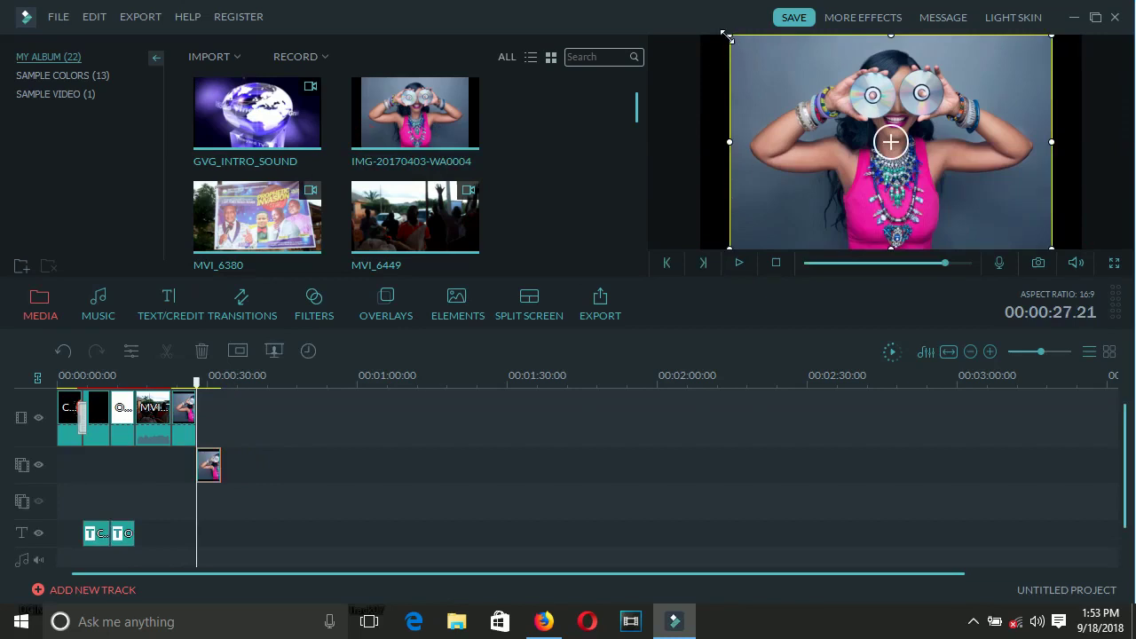
left_click_drag(730, 36, 826, 134)
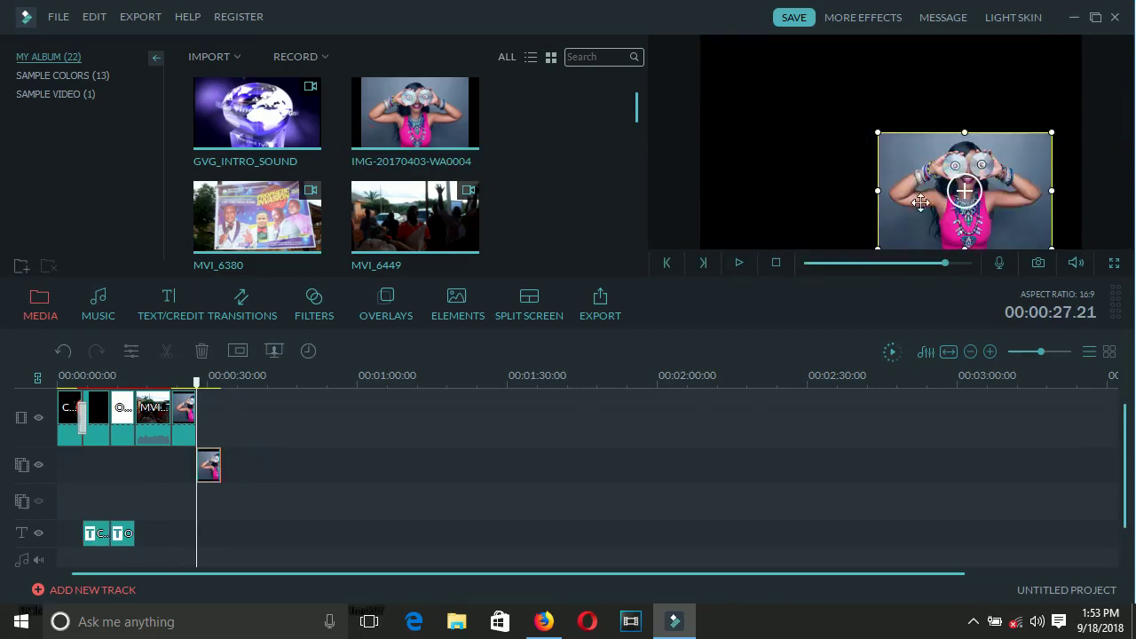
left_click_drag(915, 196, 841, 149)
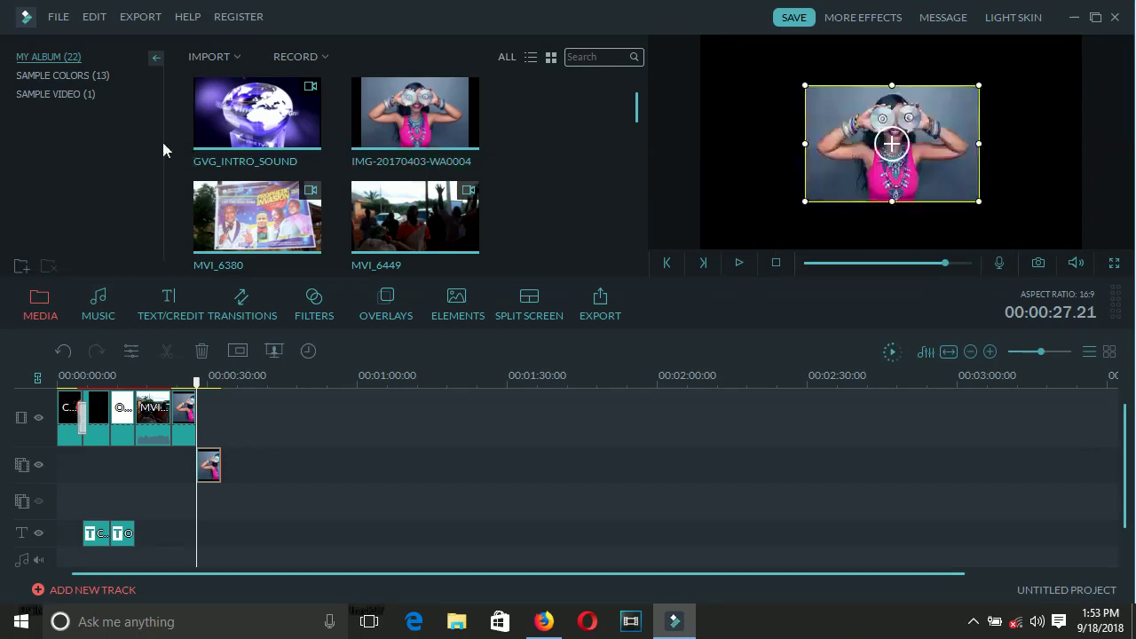
Step: Place the Gradient1 sample color on the main track above the overlay image, then move the image slightly up and left in the frame
left_click(41, 75)
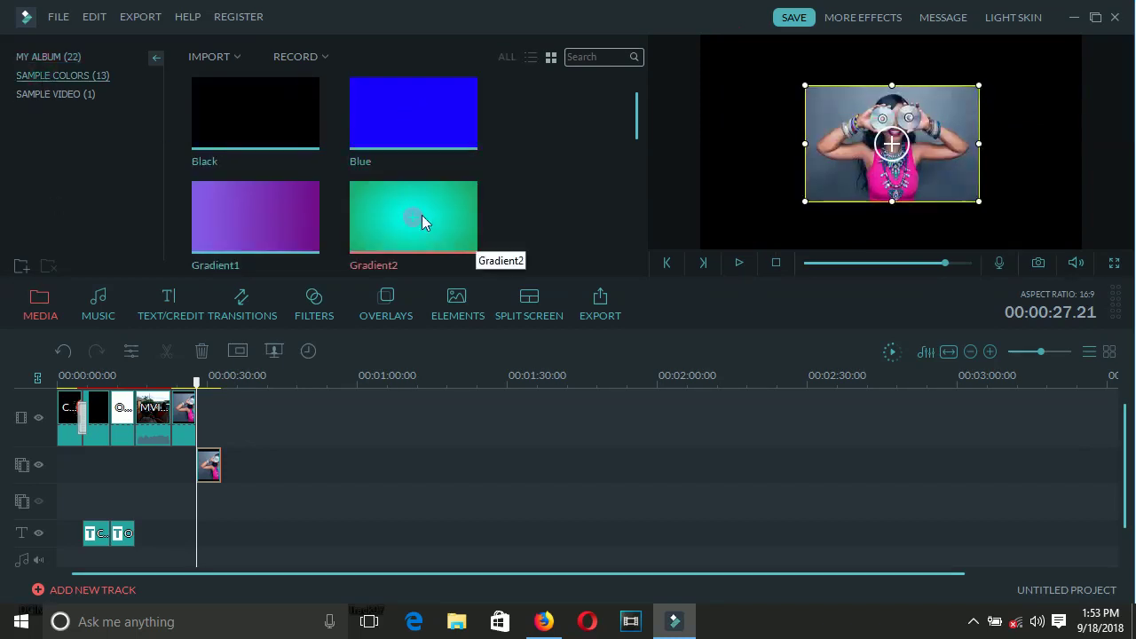
left_click_drag(283, 219, 206, 408)
mouse_move(205, 465)
left_mouse_down()
mouse_move(226, 464)
mouse_move(231, 443)
mouse_move(230, 465)
mouse_move(207, 463)
left_mouse_up()
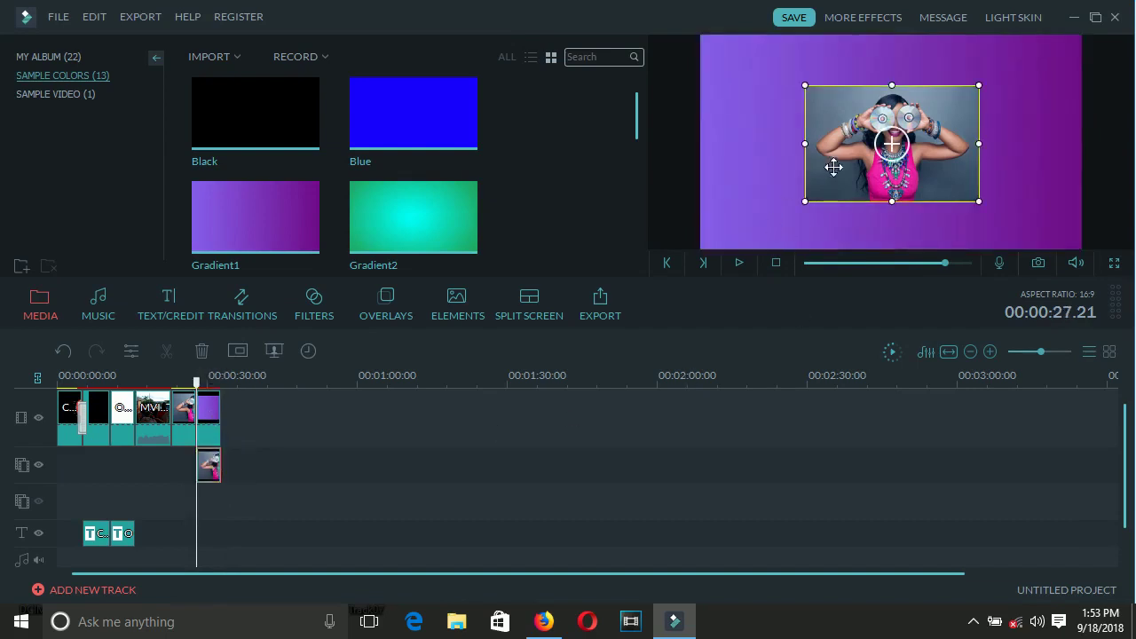
left_click_drag(832, 168, 820, 143)
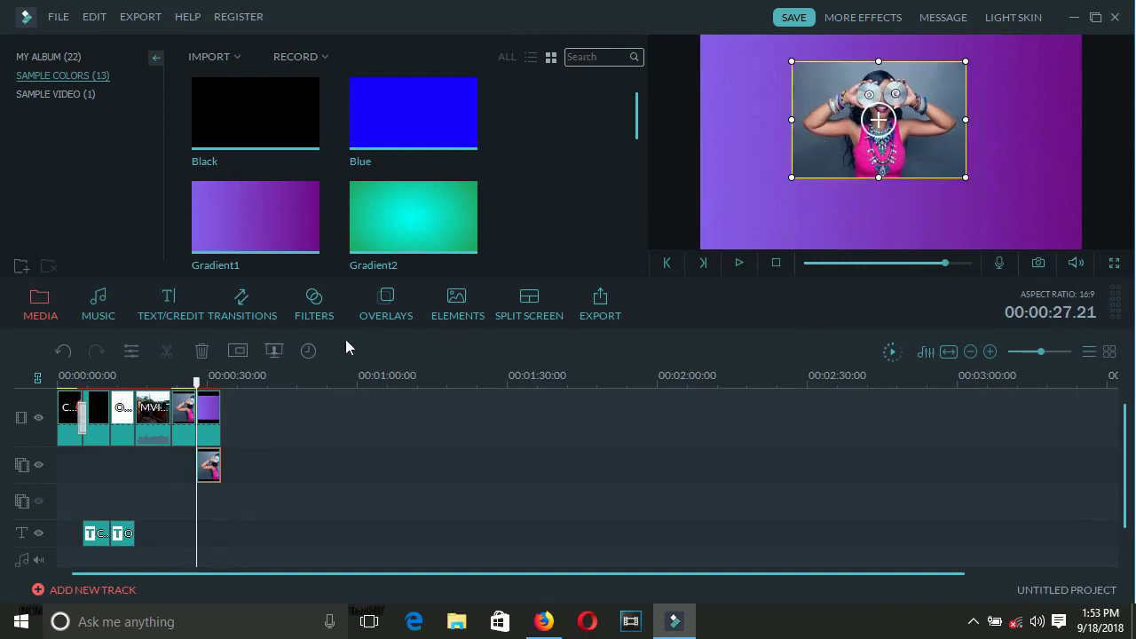
Step: Examine the motion presets available for the overlay image and close them without choosing one
right_click(212, 464)
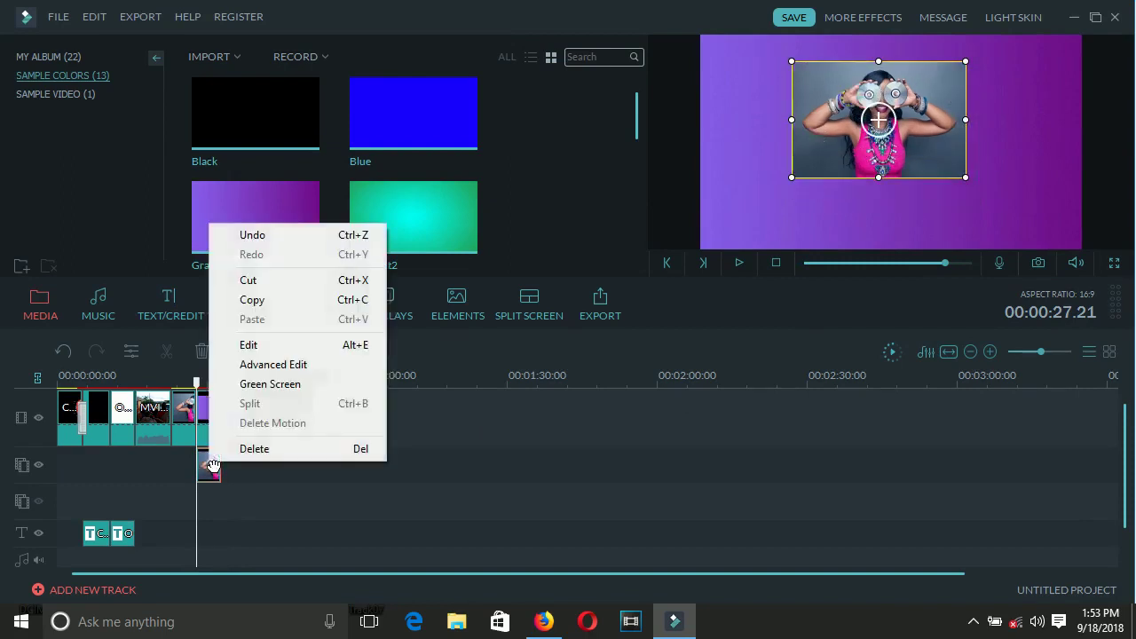
left_click(255, 346)
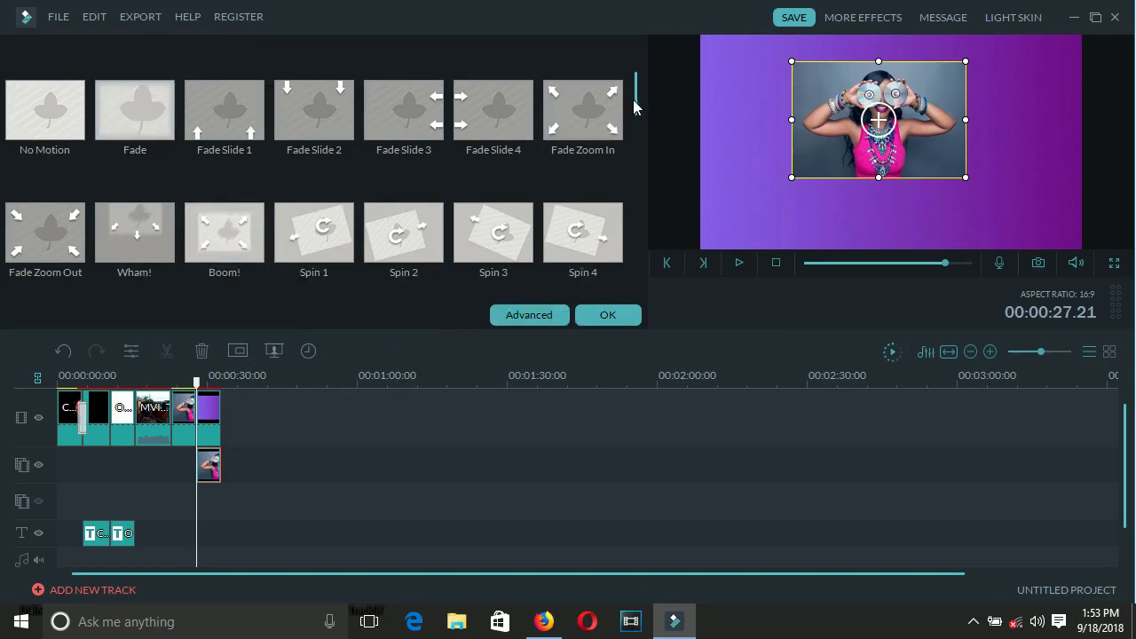
left_click_drag(635, 102, 640, 231)
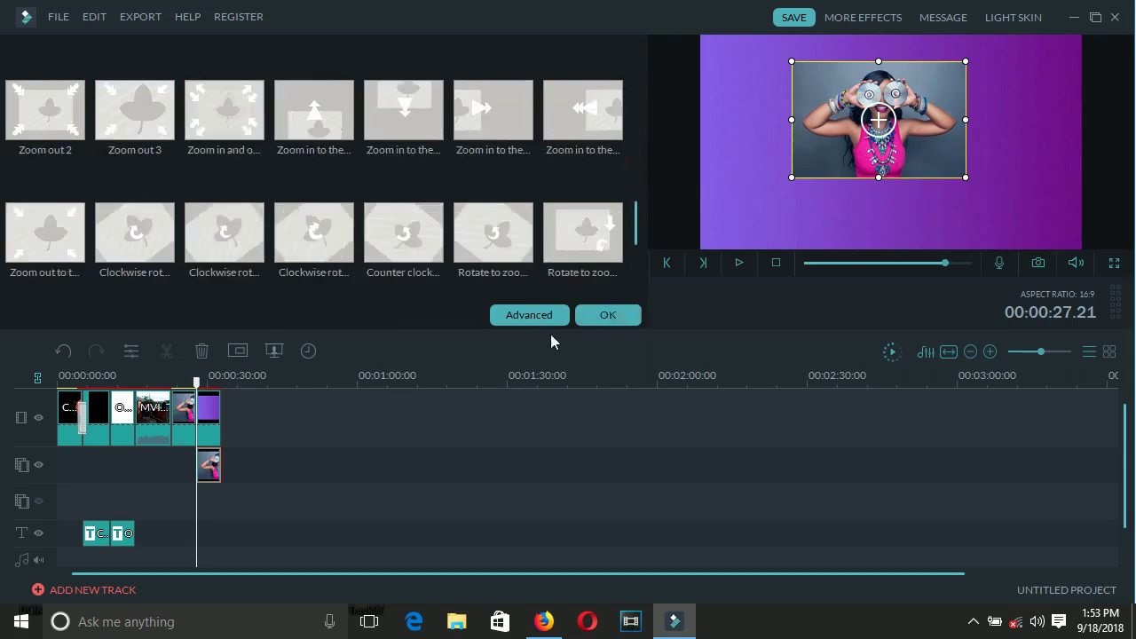
left_click(607, 316)
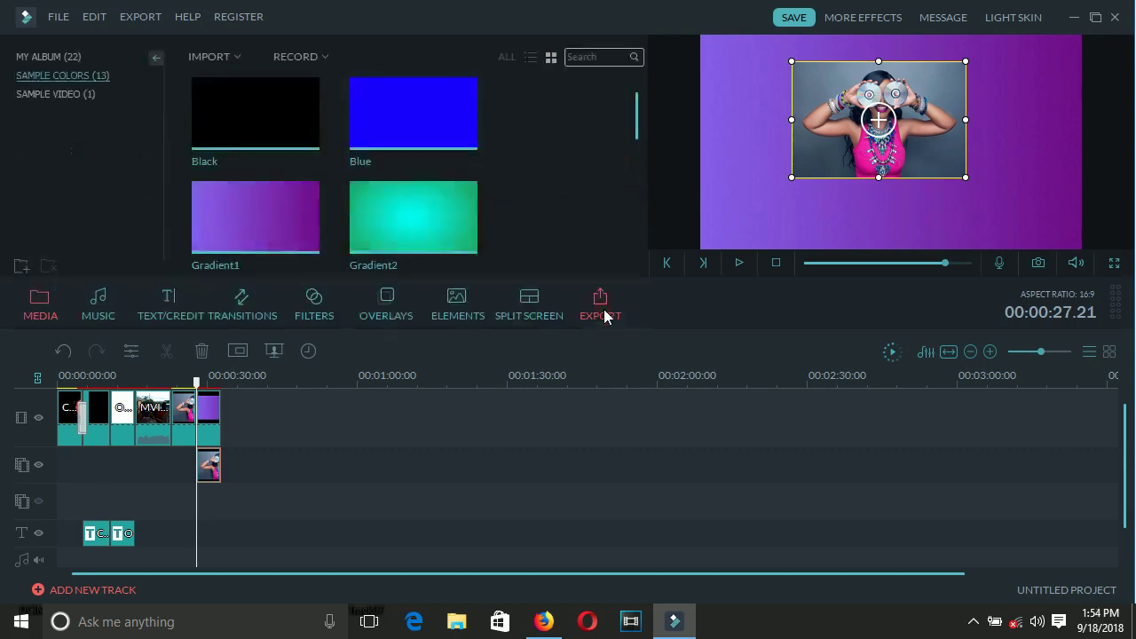
Step: Open the advanced PIP editor for the overlay image
right_click(215, 448)
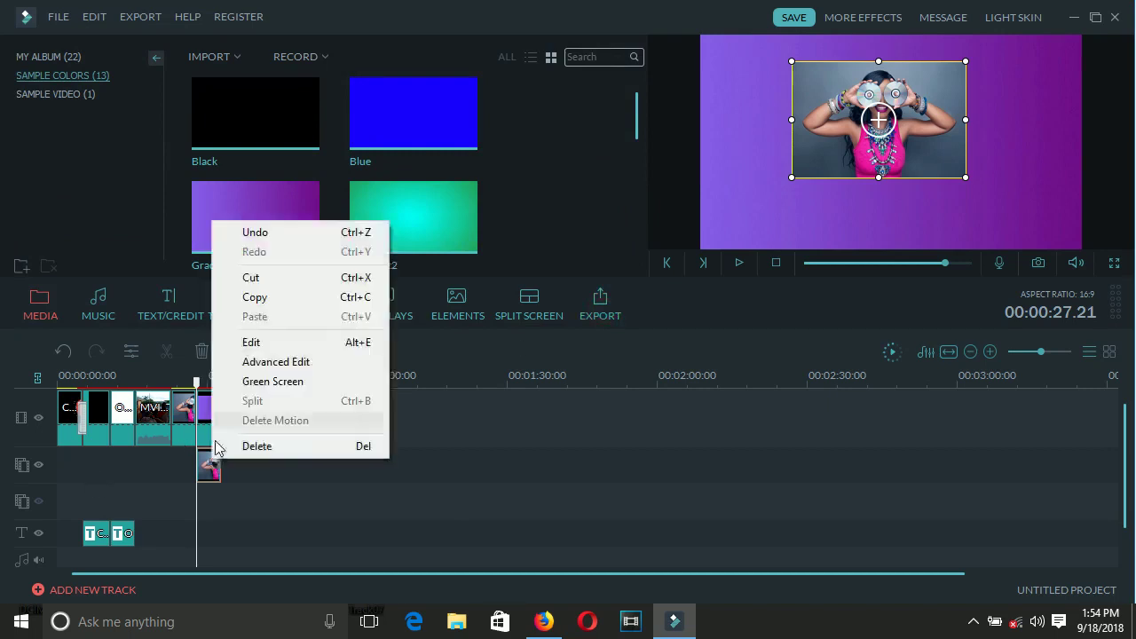
left_click(263, 363)
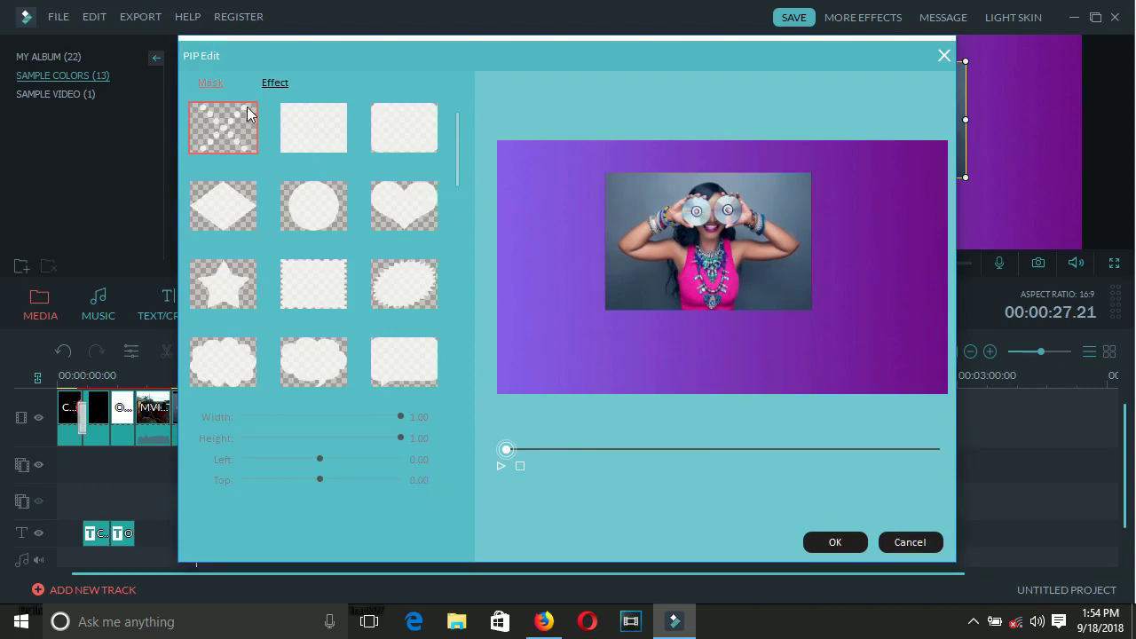
Step: Try the circle, heart, cloud and star masks on the overlay image, returning to the cloud mask
left_click(324, 199)
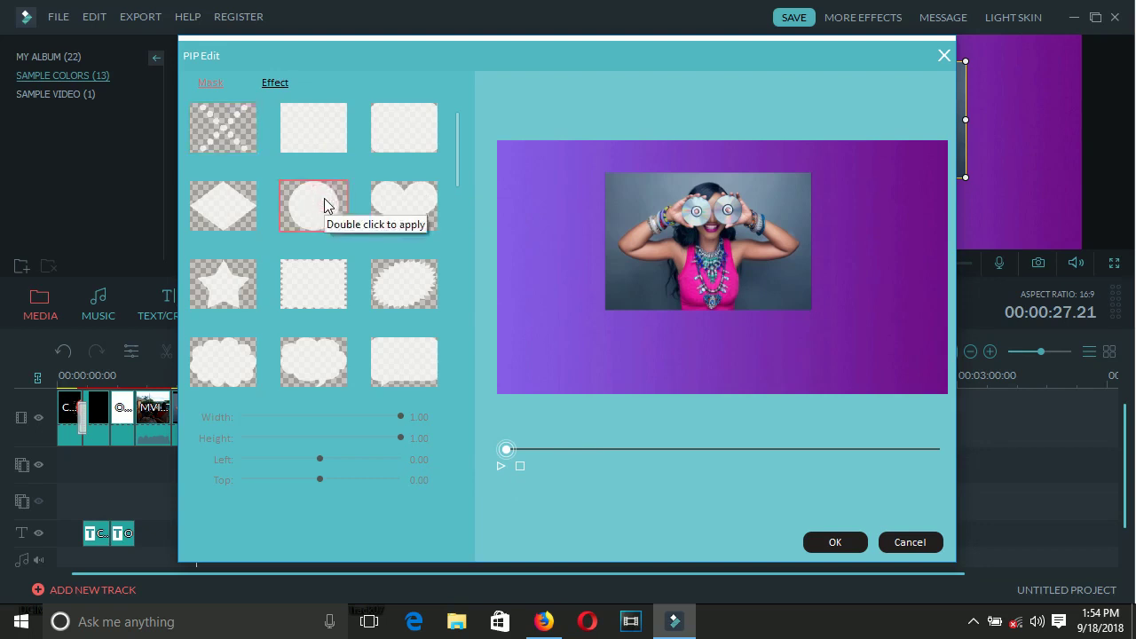
double_click(324, 205)
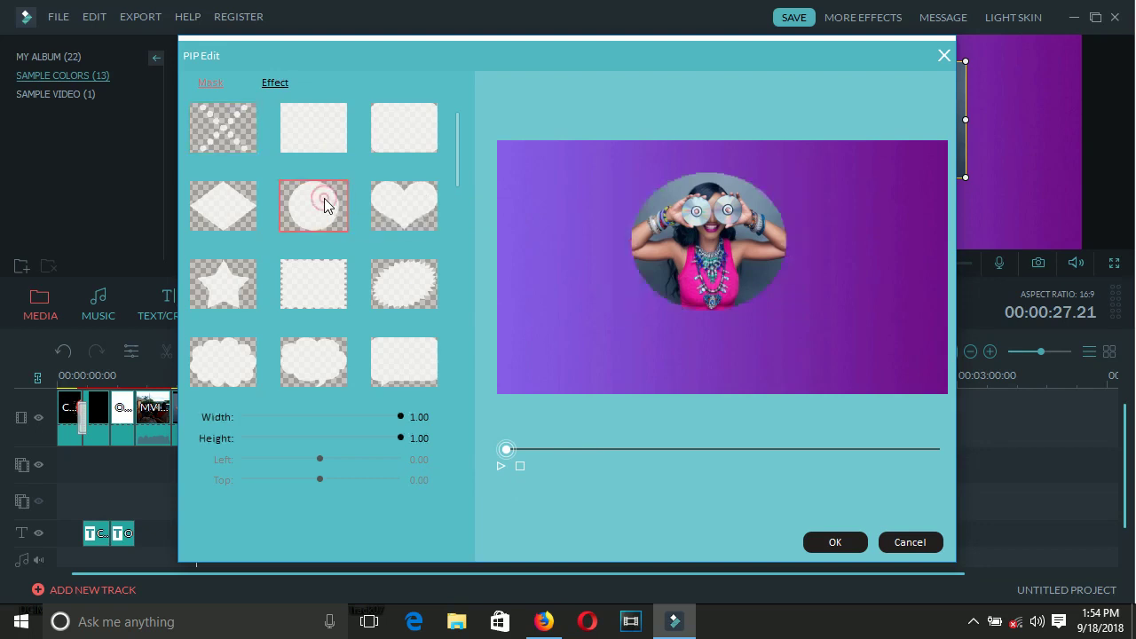
double_click(395, 202)
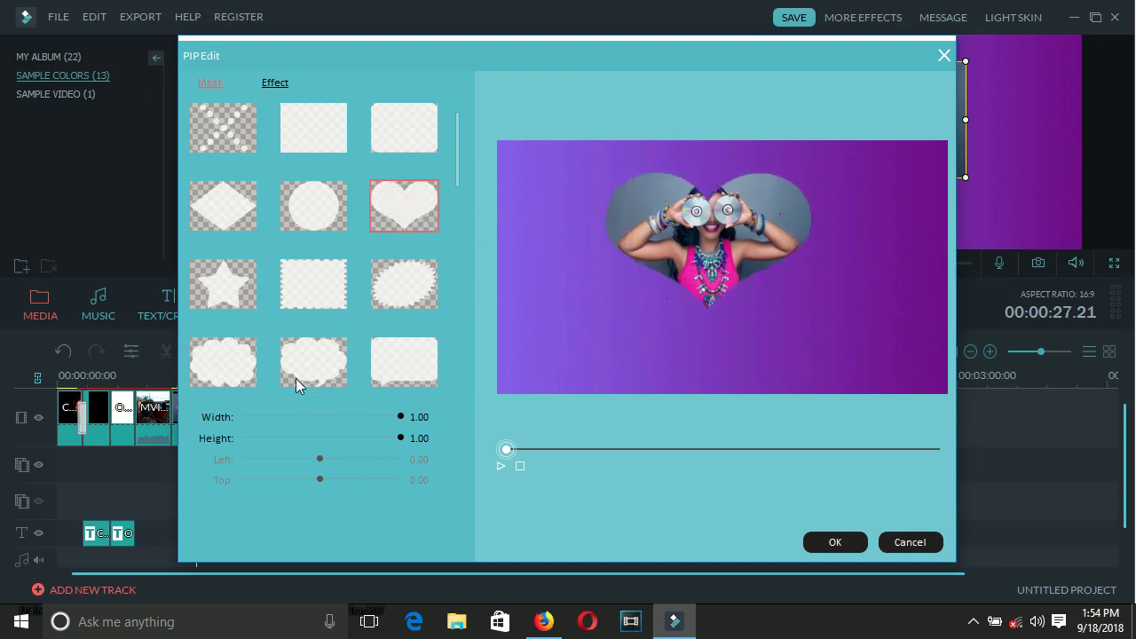
double_click(219, 356)
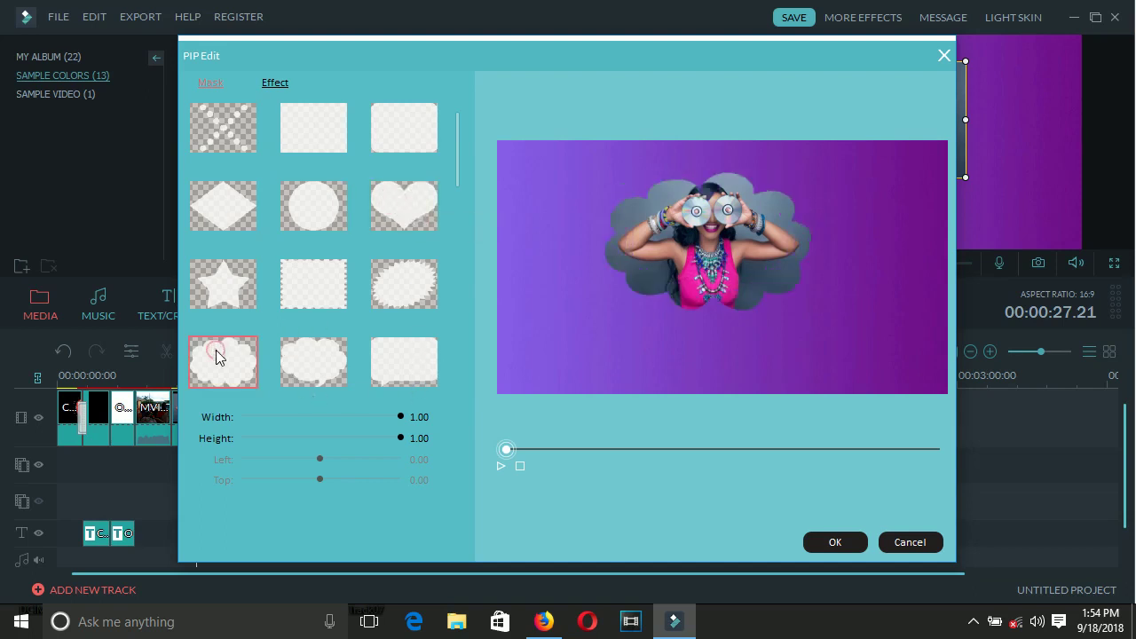
double_click(227, 291)
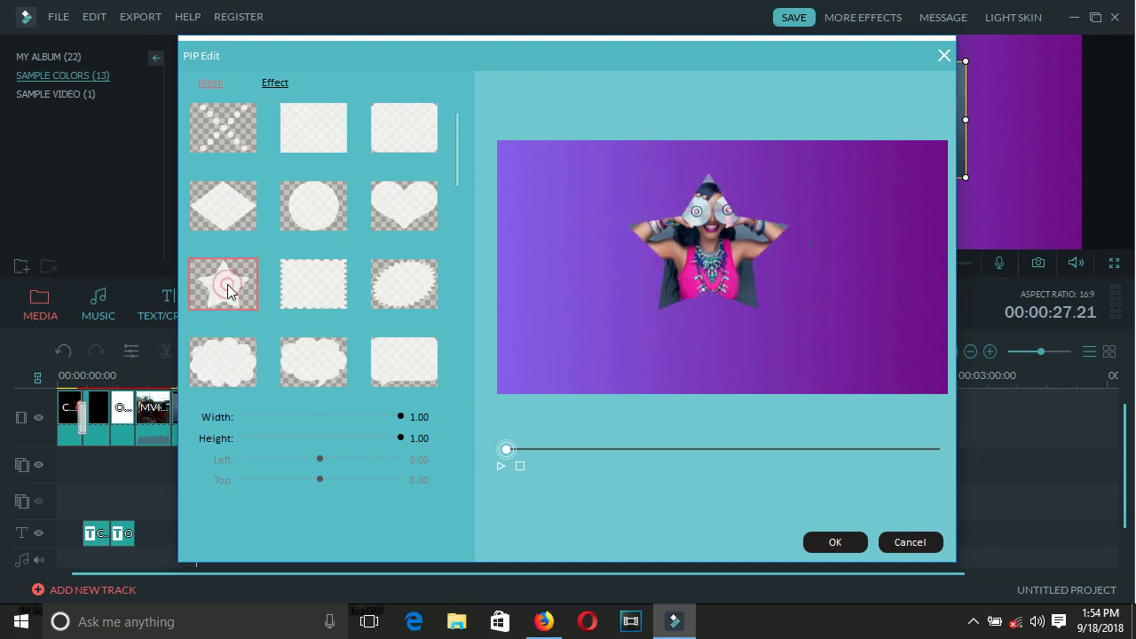
double_click(213, 383)
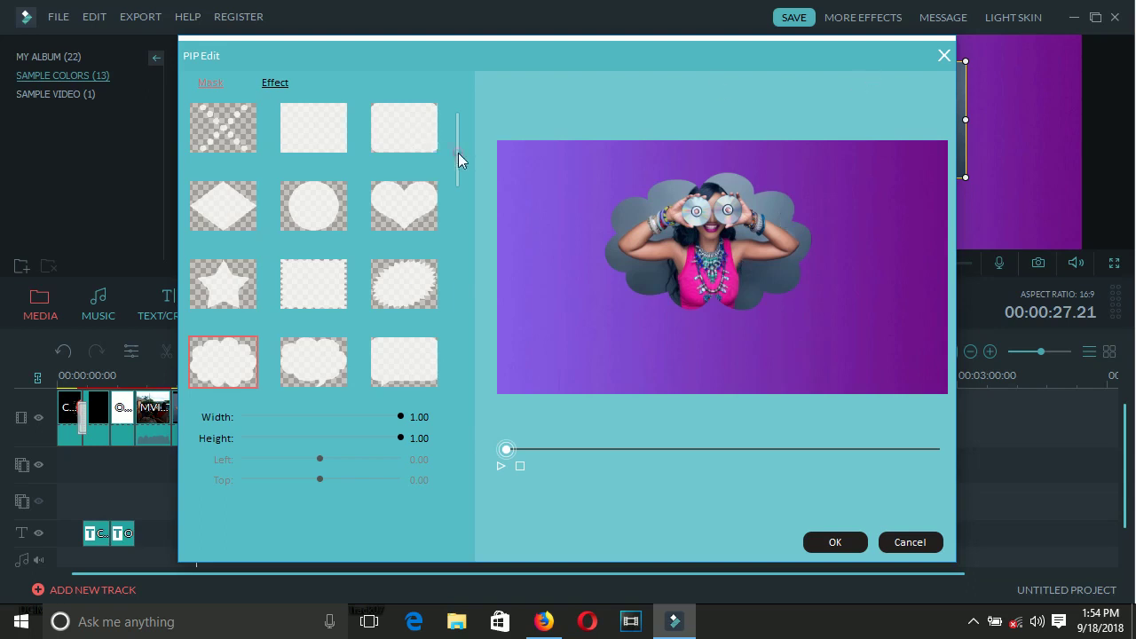
Step: Try the inverted dome, wavy flag, sun and left vertical strip masks on the overlay image
left_click_drag(458, 153, 471, 239)
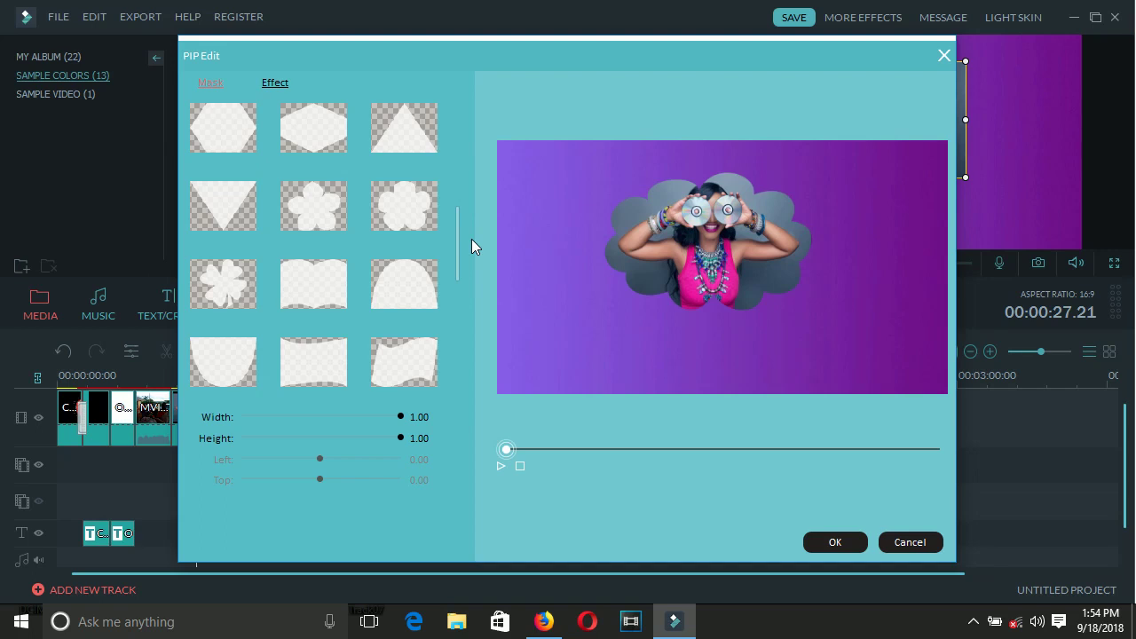
double_click(233, 362)
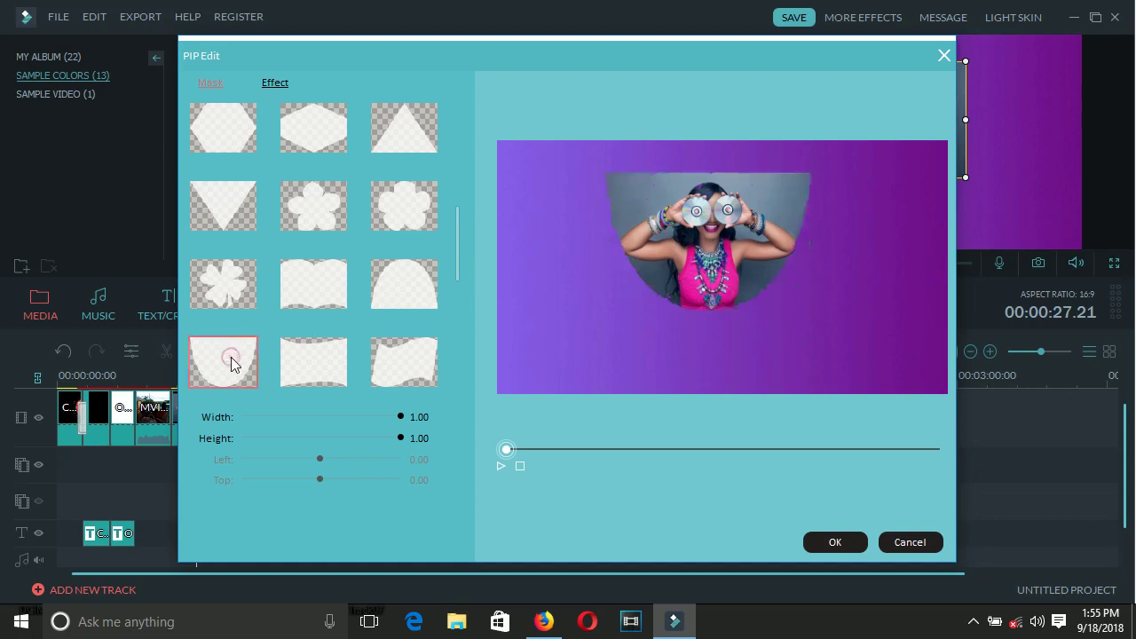
double_click(401, 355)
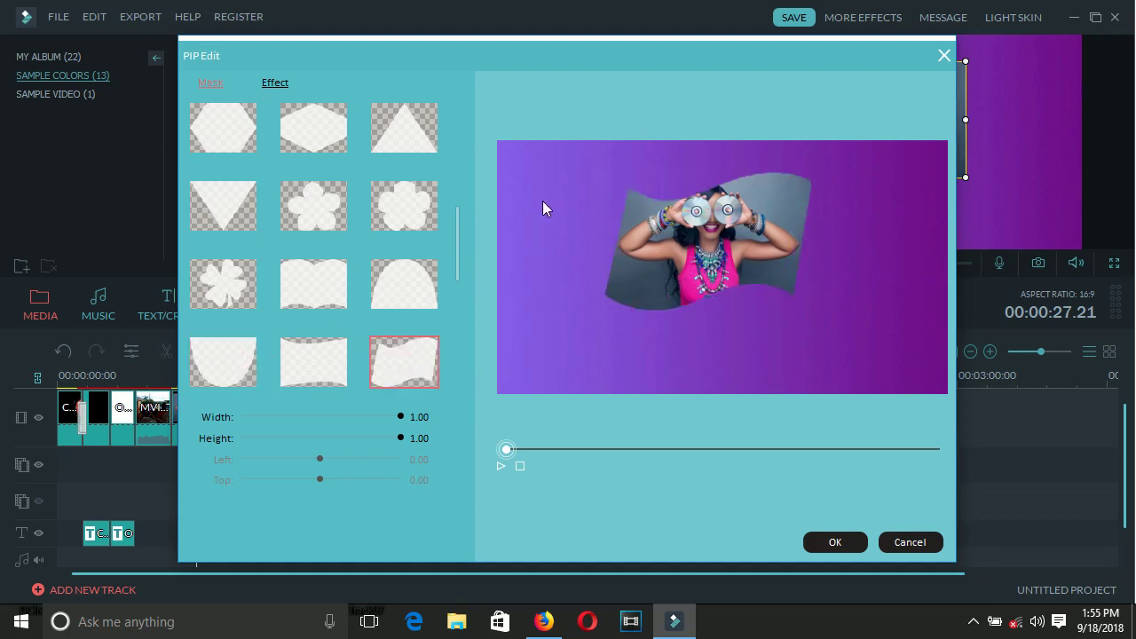
left_click_drag(457, 250, 456, 291)
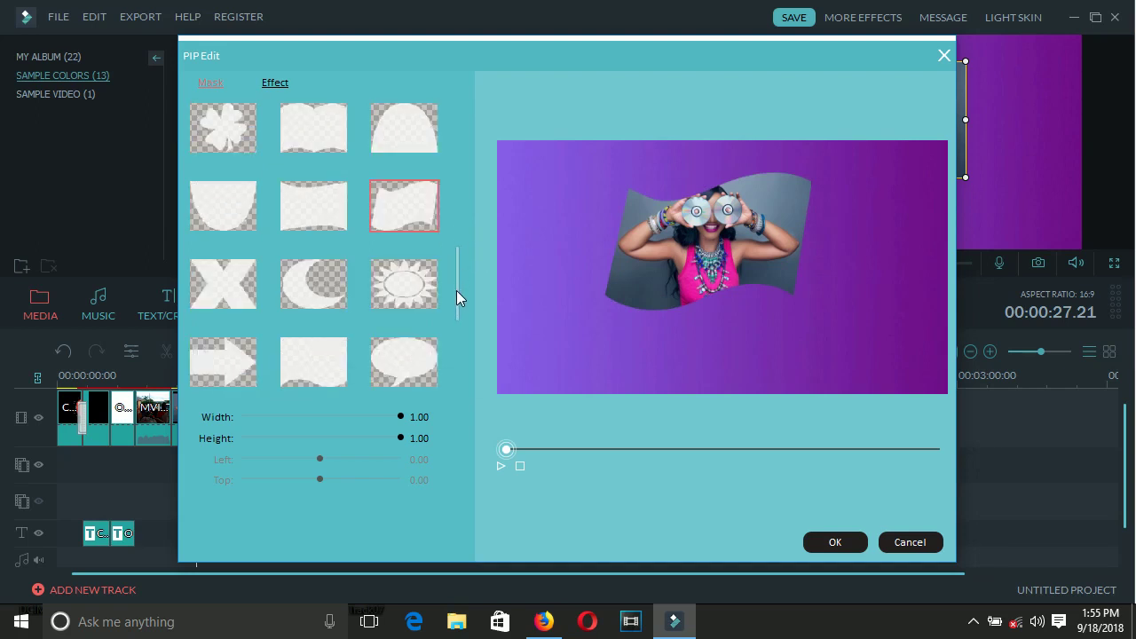
left_click(389, 299)
double_click(388, 298)
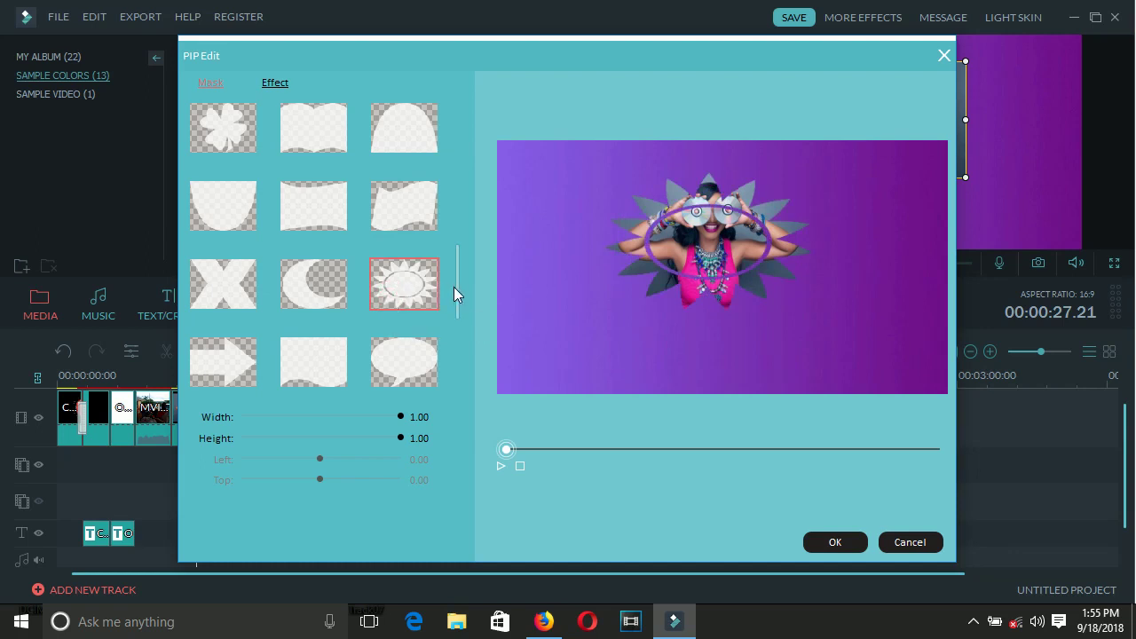
left_click_drag(456, 286, 456, 319)
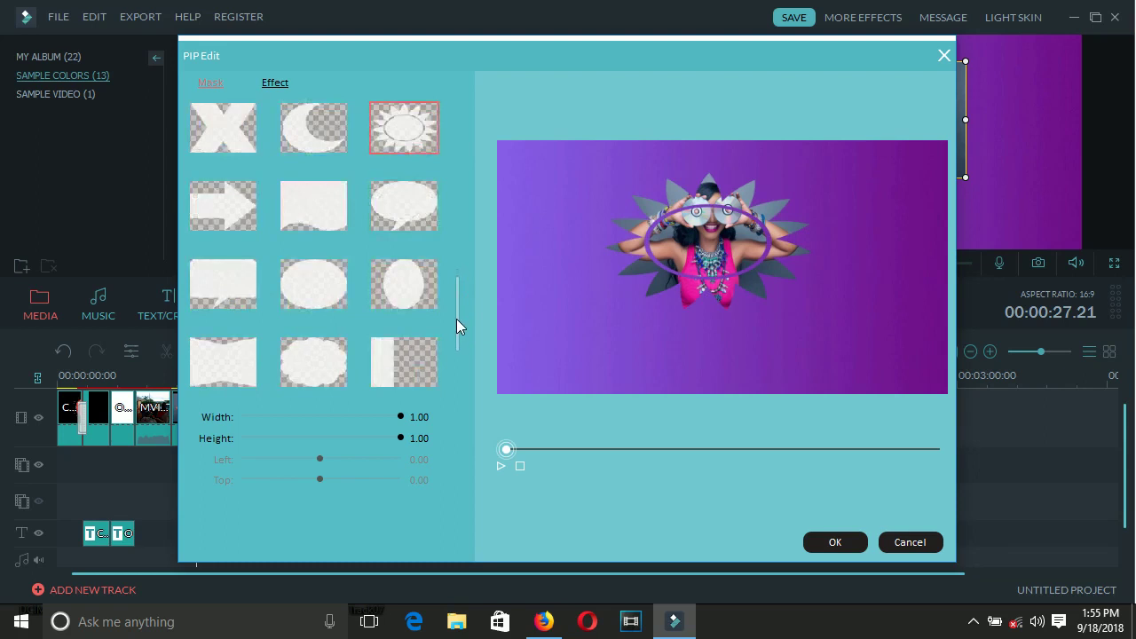
double_click(389, 355)
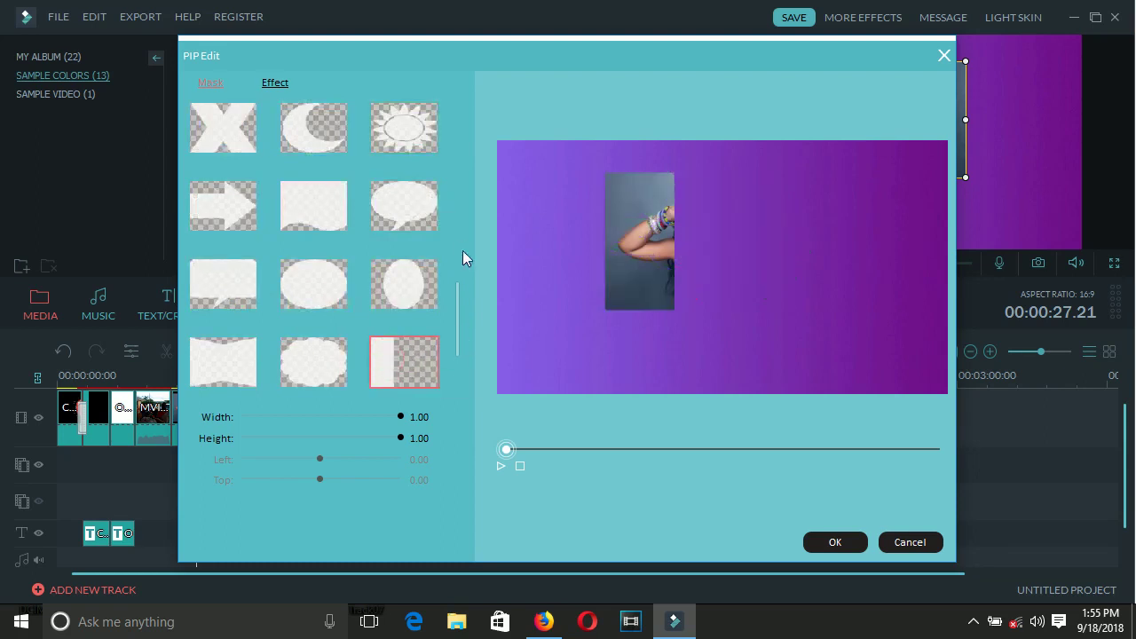
Step: Remove the mask from the overlay image so the full rectangle is used
left_click(270, 82)
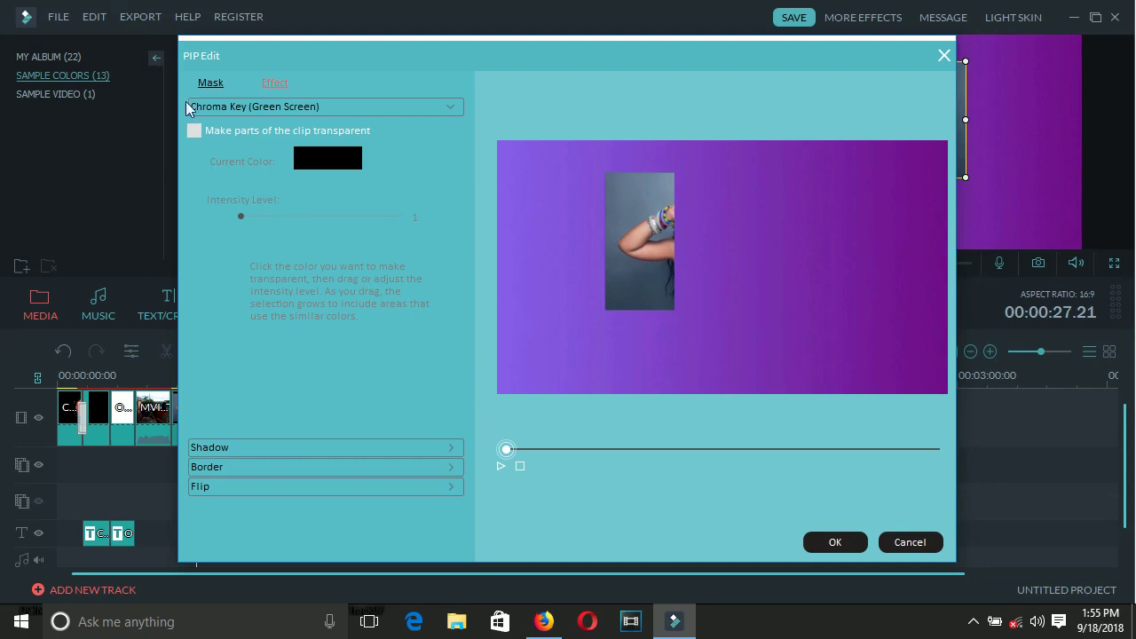
left_click(206, 82)
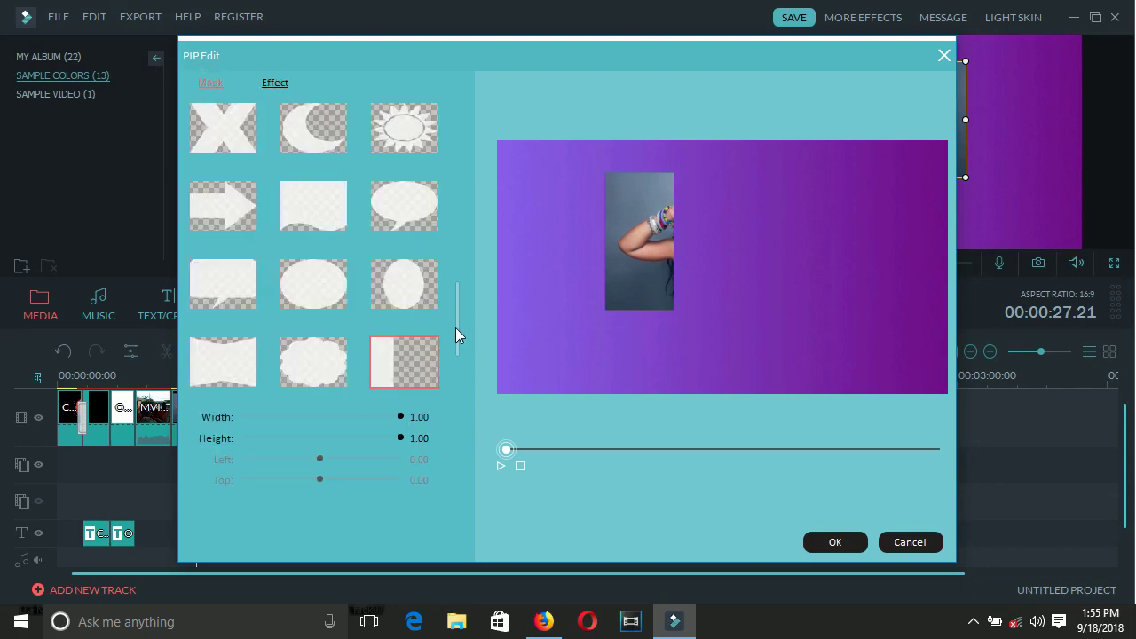
left_click_drag(456, 328, 460, 55)
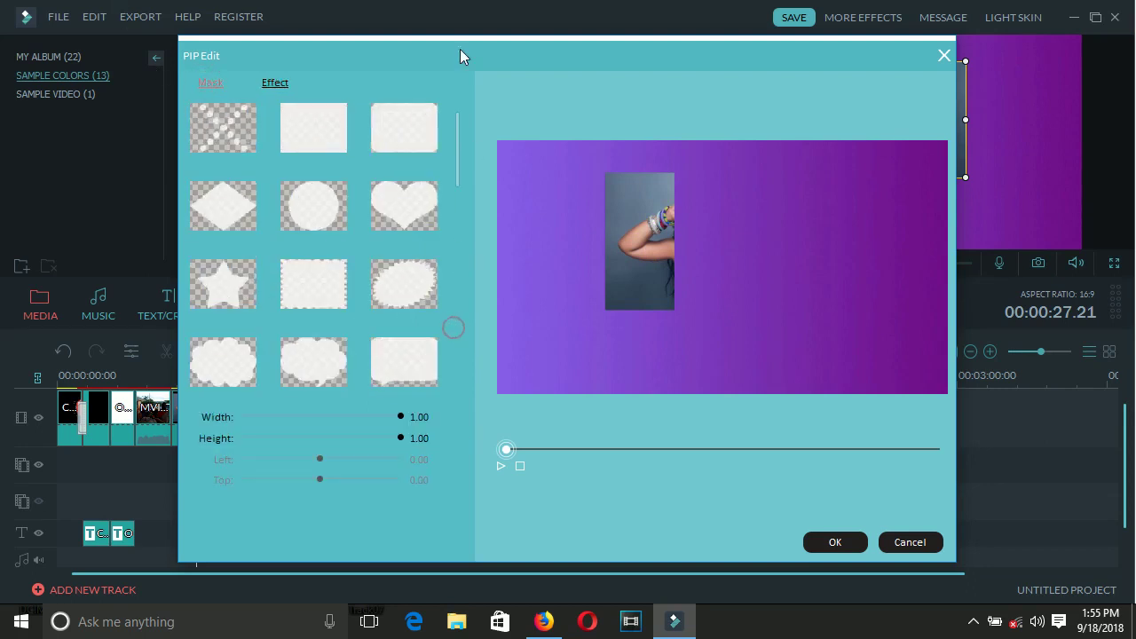
double_click(214, 121)
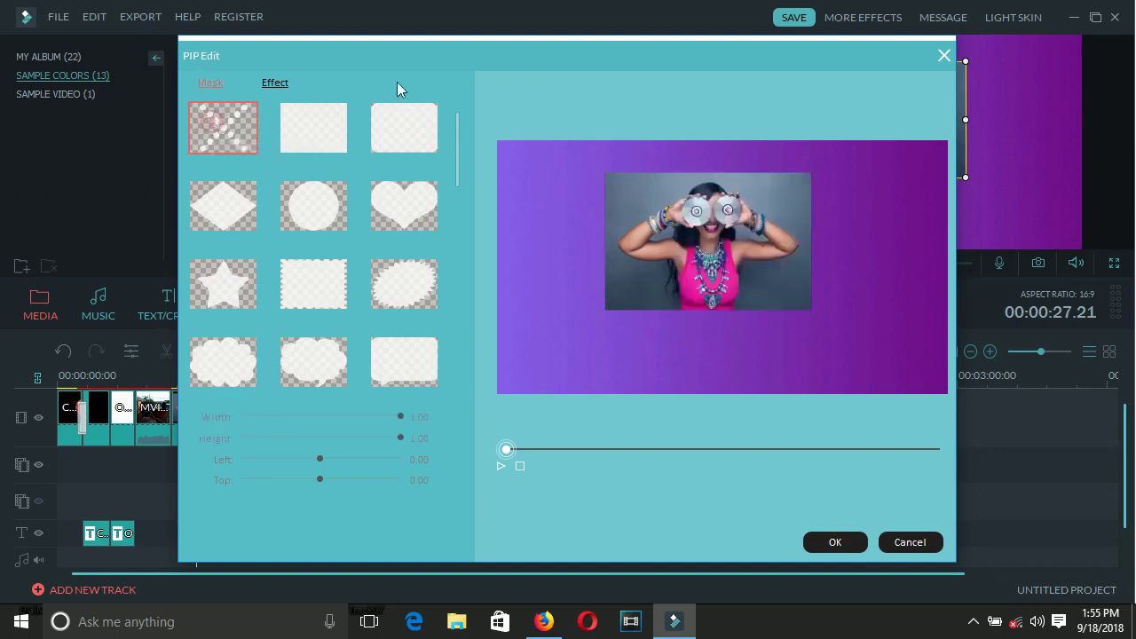
Step: Apply a white border to the overlay image with a distance of 7
left_click(268, 81)
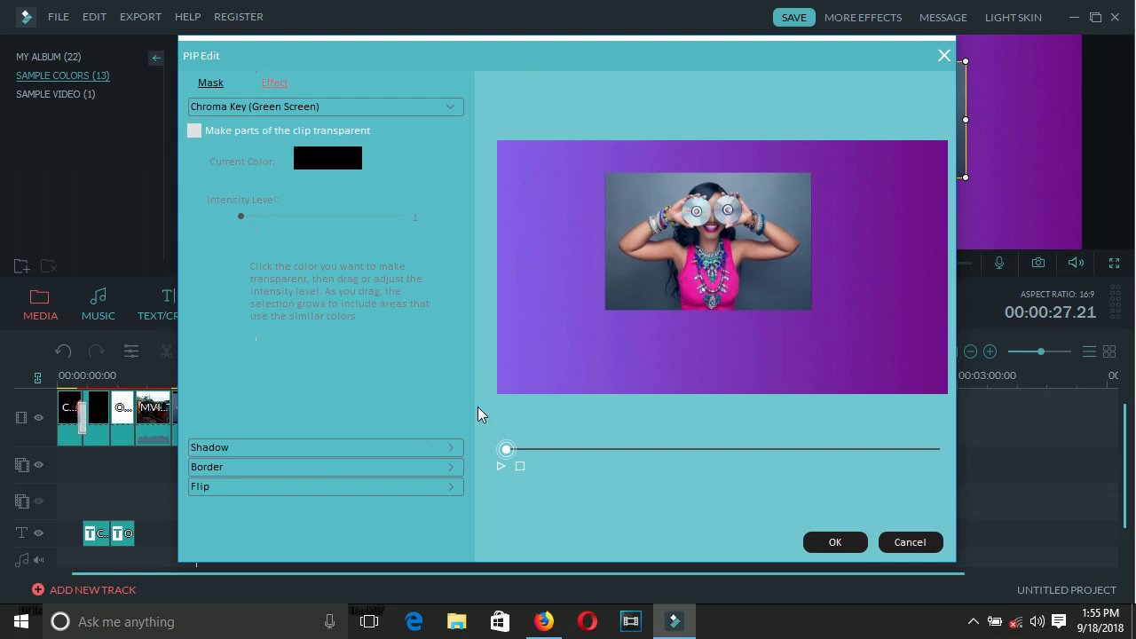
left_click(261, 468)
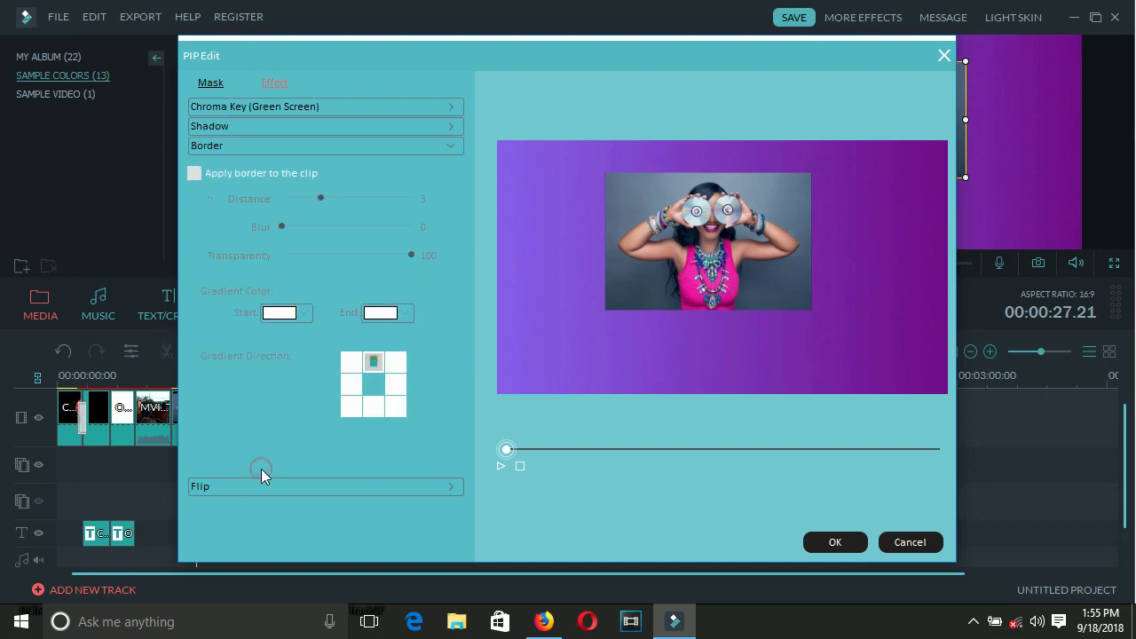
left_click(190, 173)
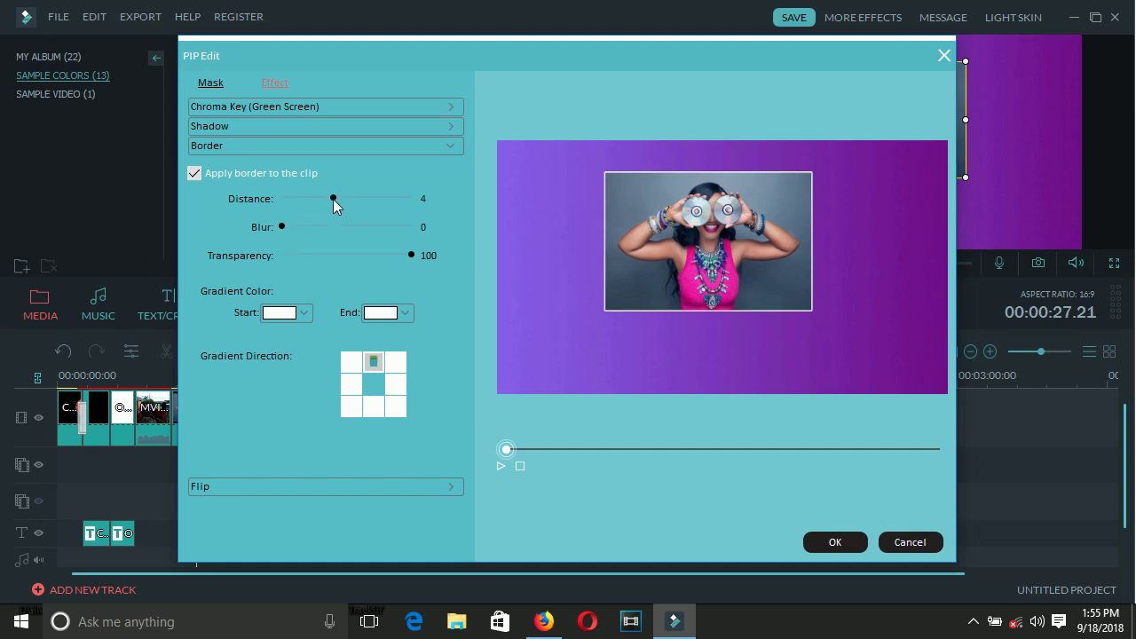
left_click_drag(337, 197, 366, 196)
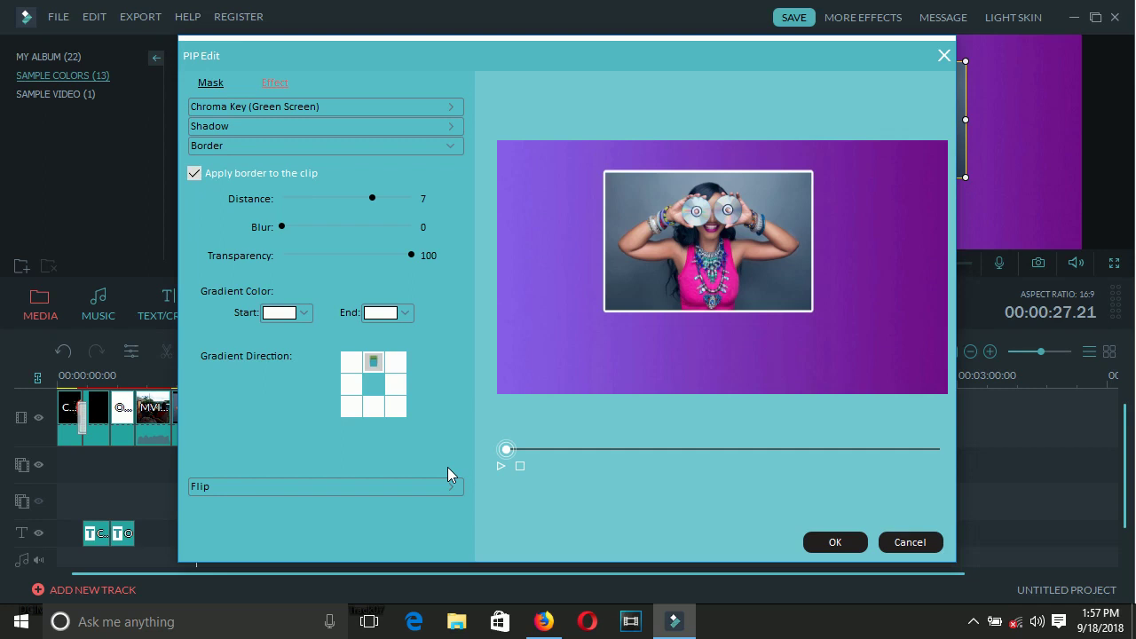
Step: Try quarter-turn rotations in both directions on the overlay image, return it to upright and flip it horizontally
left_click(381, 486)
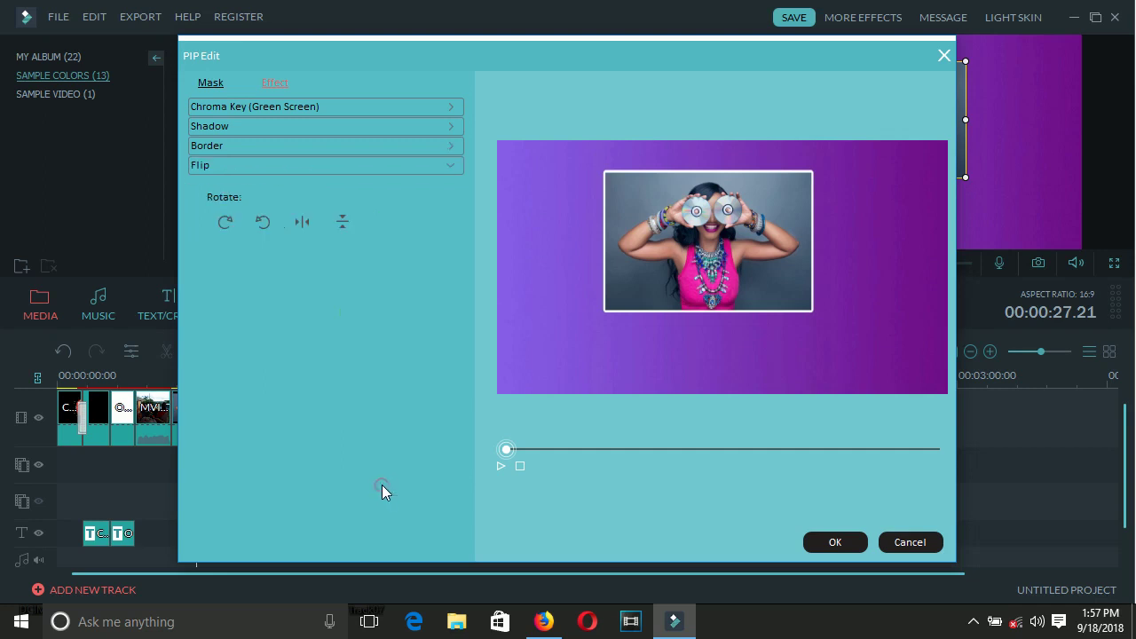
left_click(224, 217)
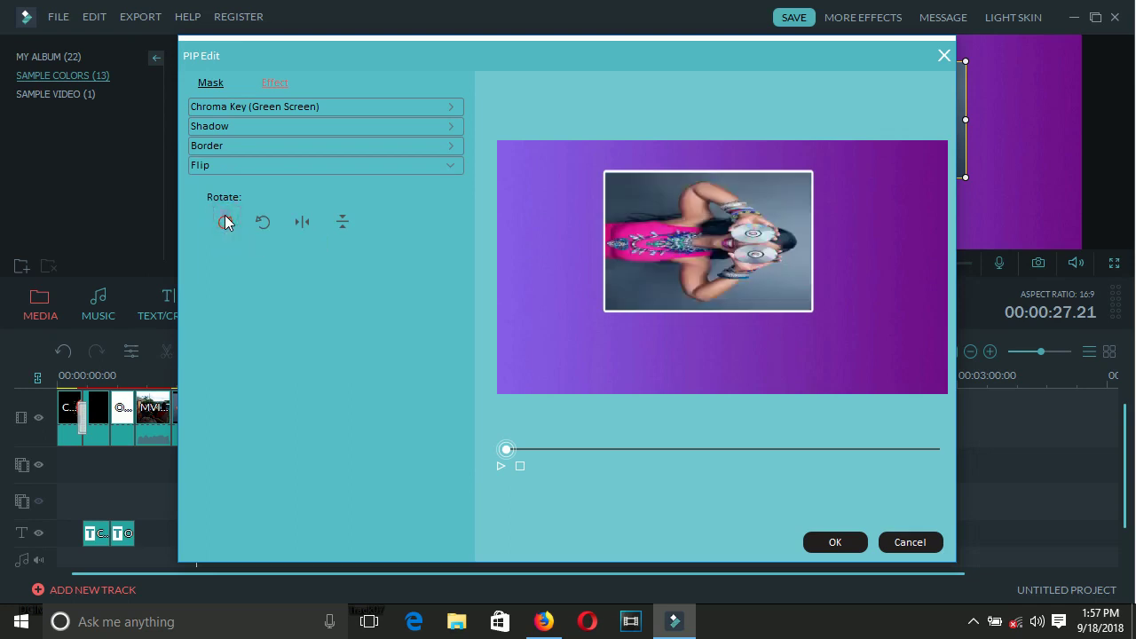
left_click(224, 216)
left_click(224, 220)
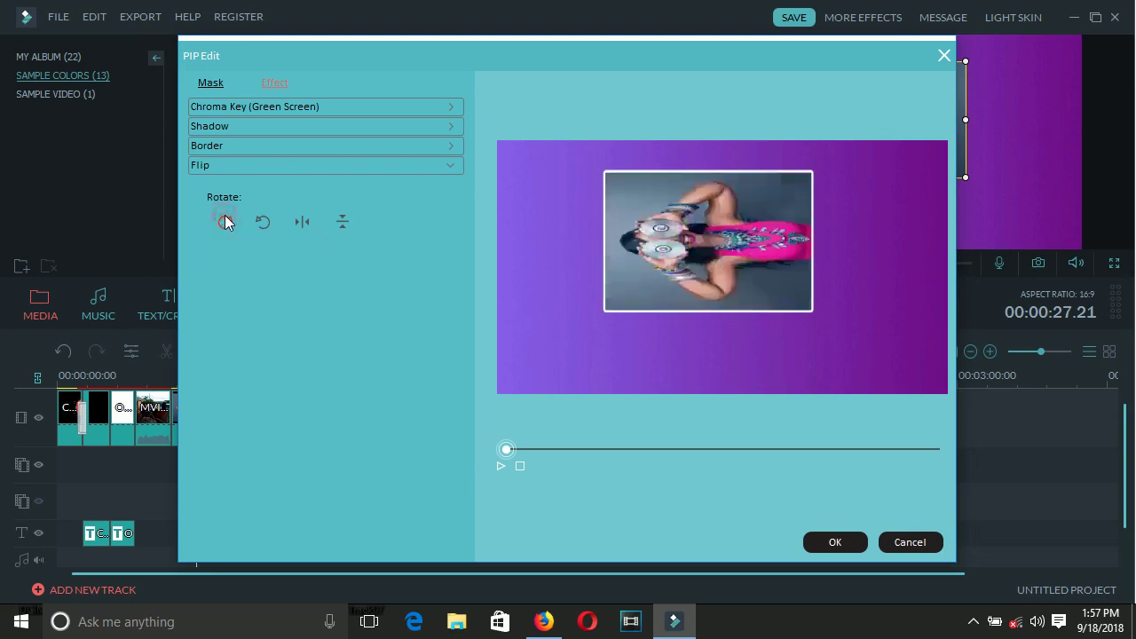
left_click(262, 222)
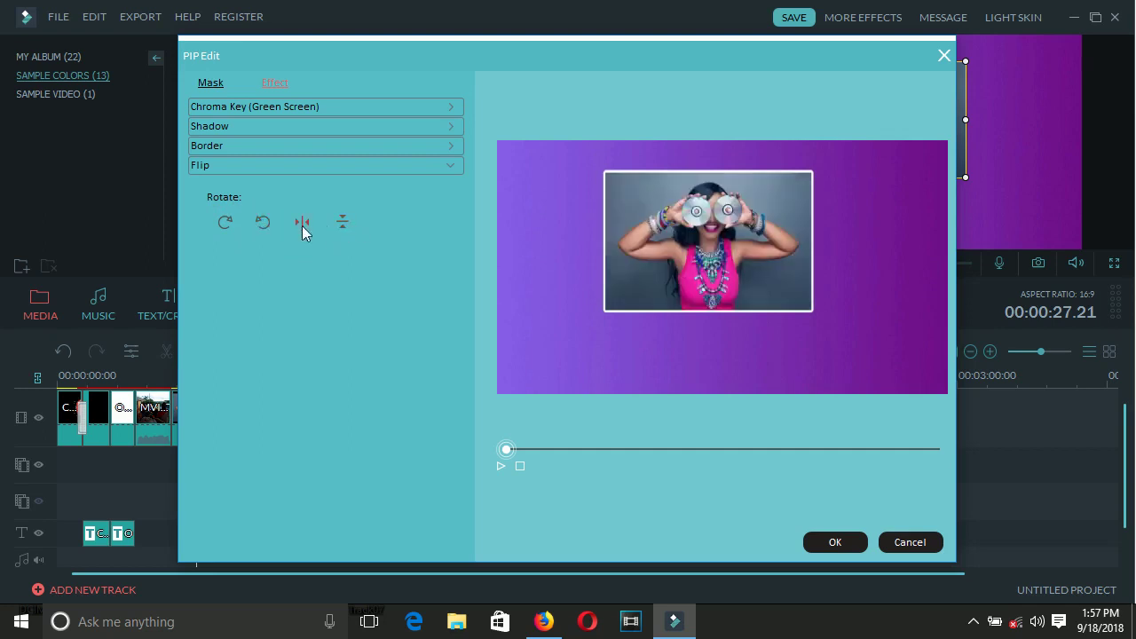
left_click(302, 224)
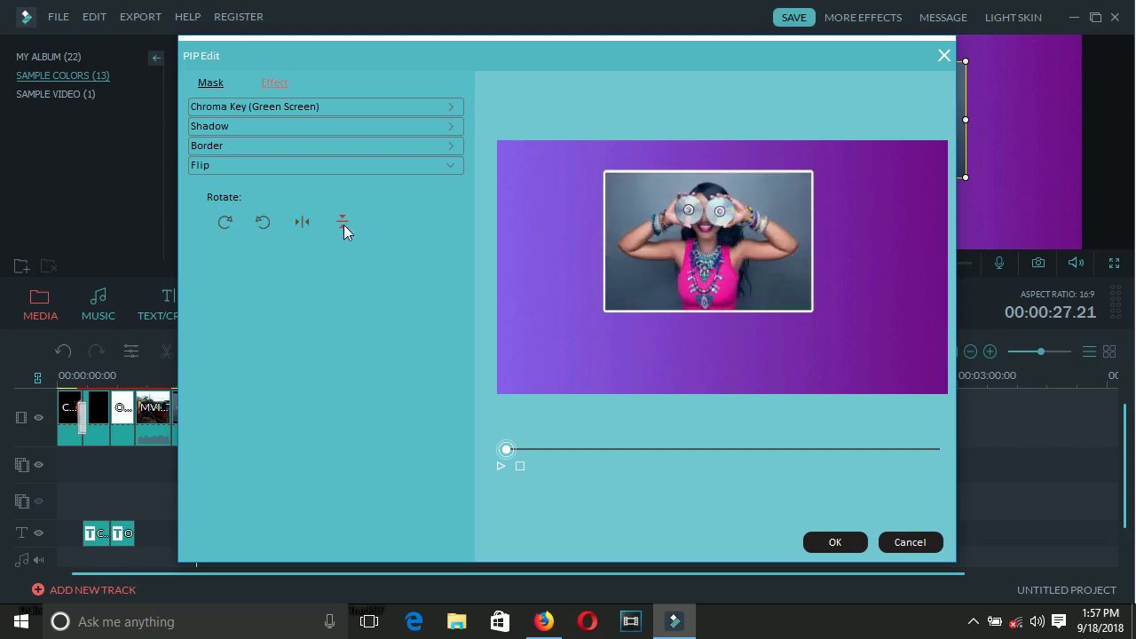
Step: Try a vertical flip on the overlay image, flip it horizontally once more and turn it back upright
left_click(344, 223)
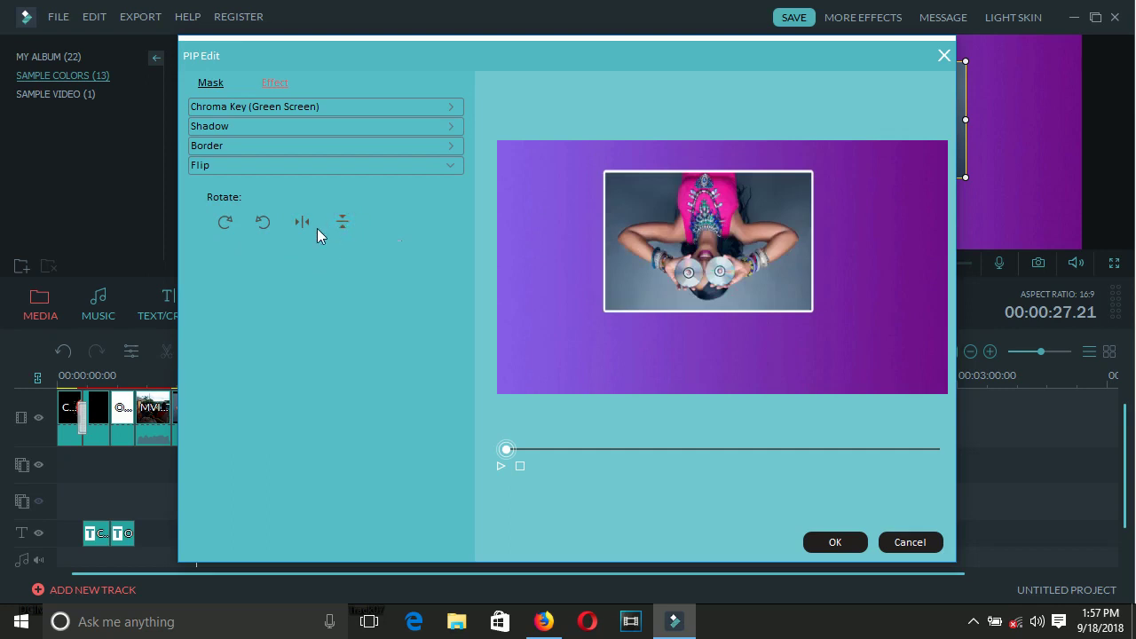
left_click(308, 229)
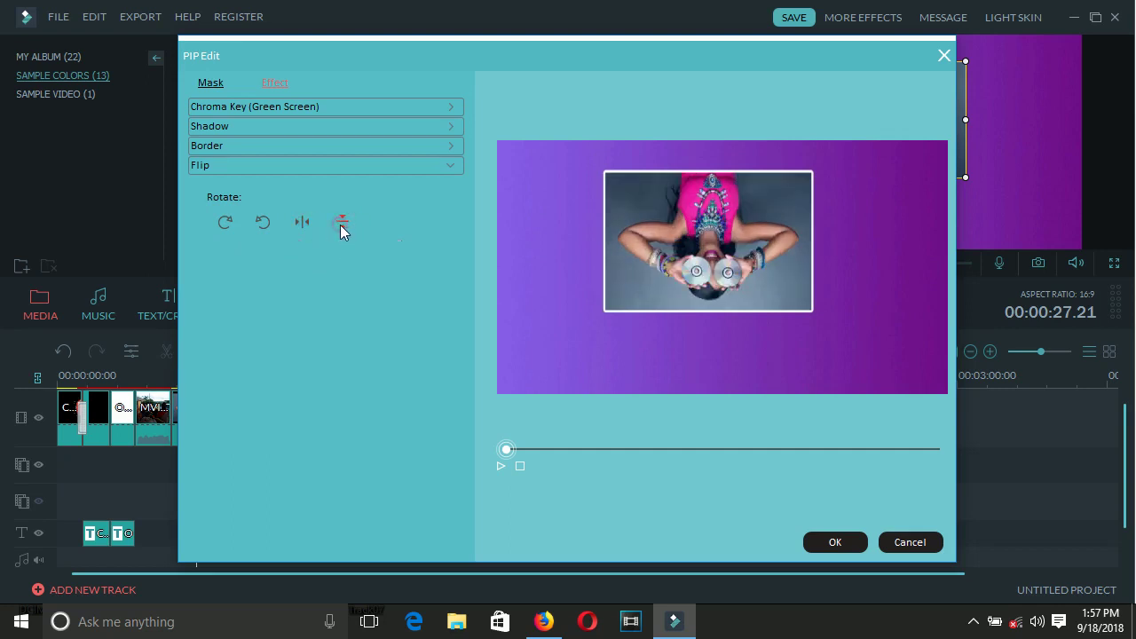
left_click(340, 225)
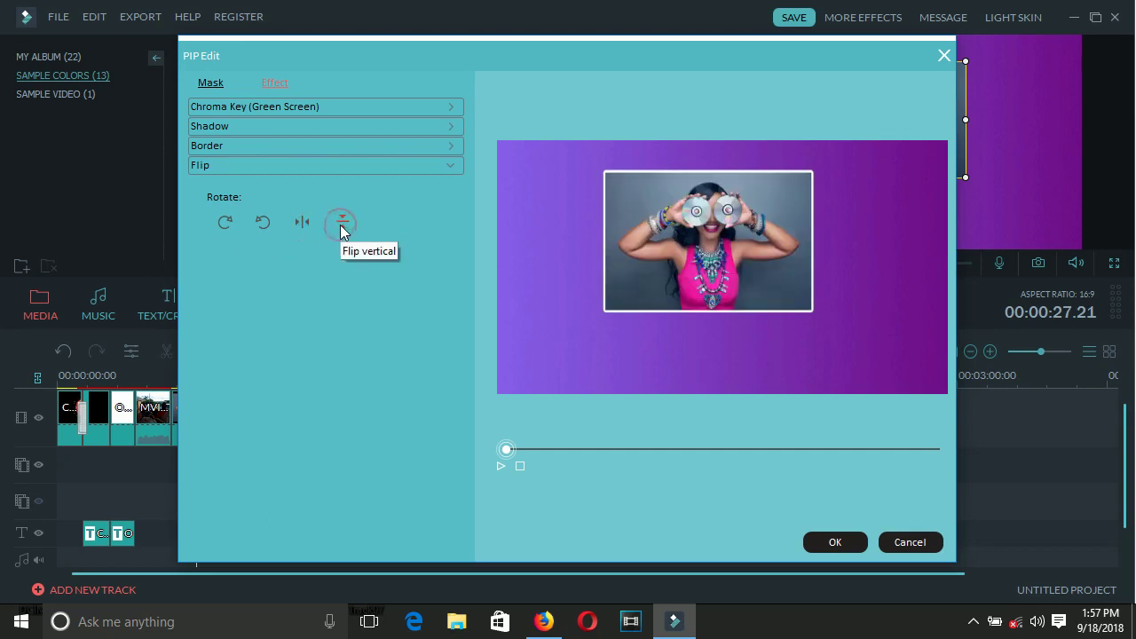
Step: Apply a black shadow to the overlay image with distance 4 and transparency 42, and accept the effects
left_click(333, 131)
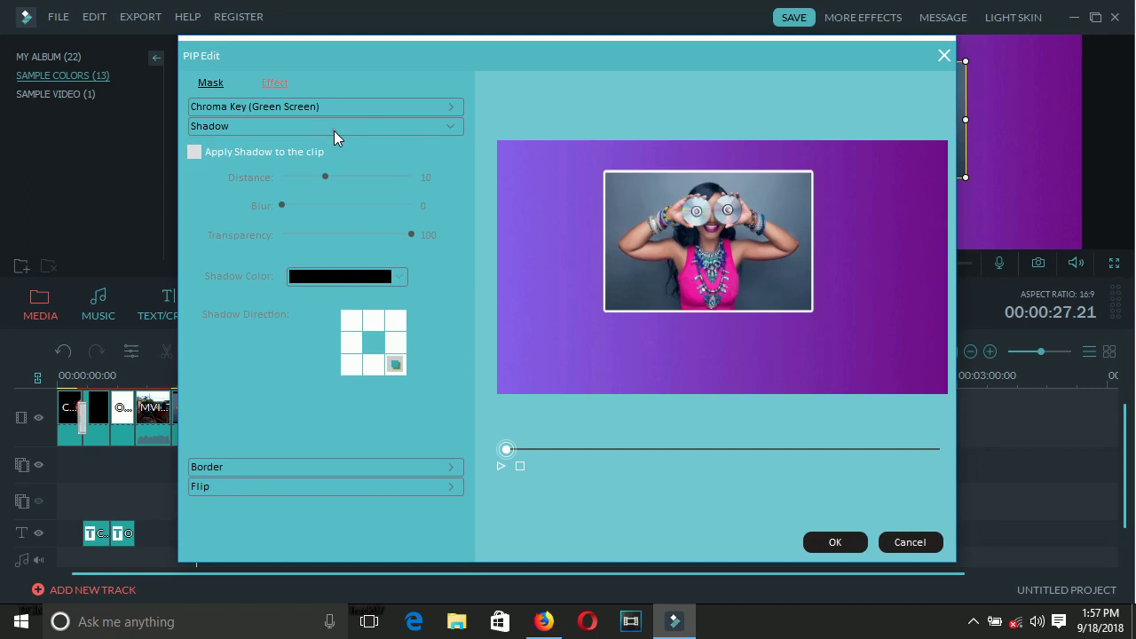
left_click(193, 153)
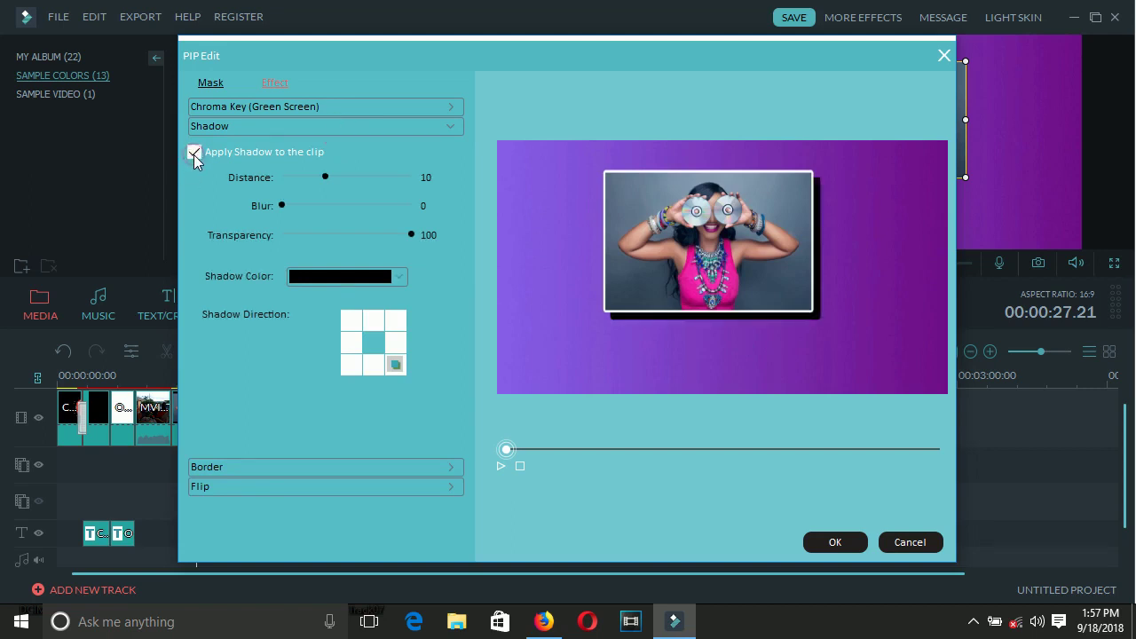
left_click(320, 177)
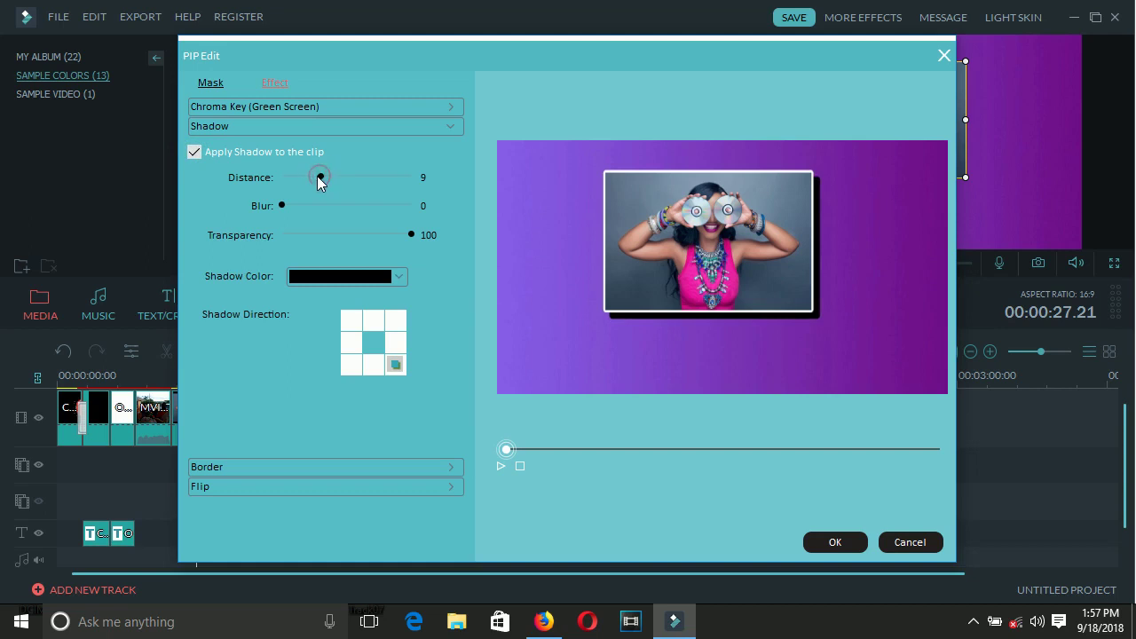
left_click_drag(318, 176, 299, 177)
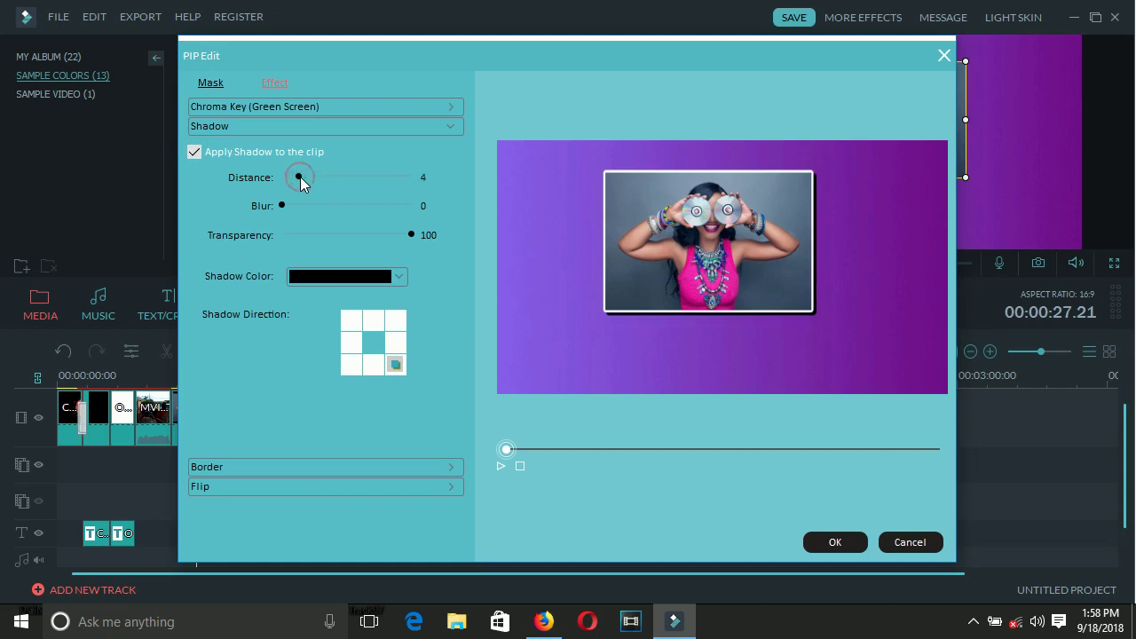
left_click(336, 236)
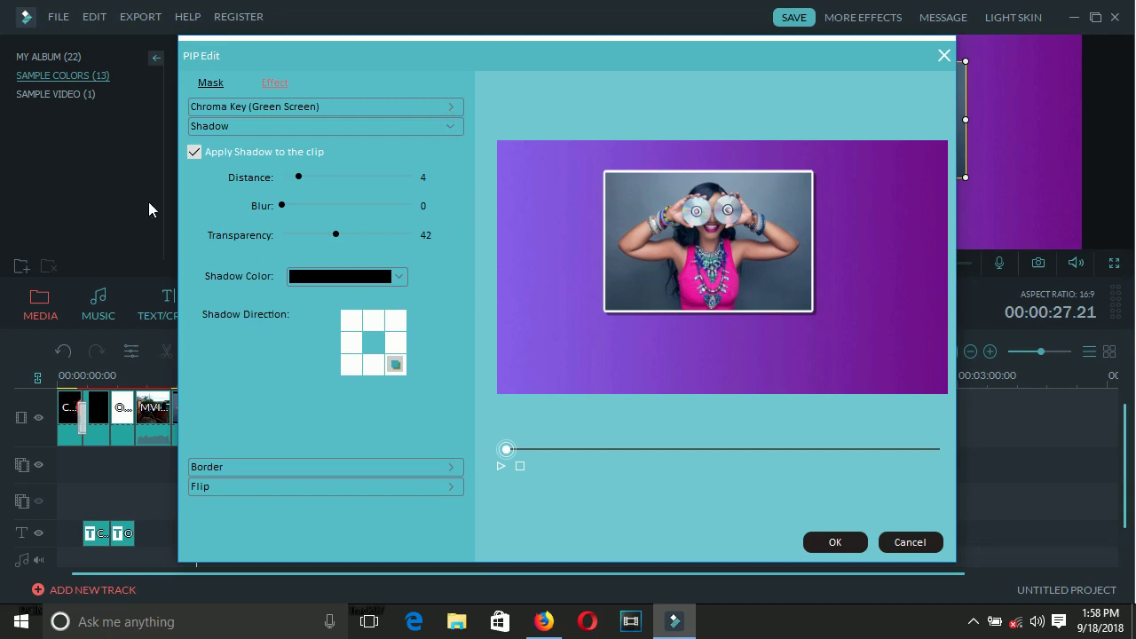
left_click(843, 544)
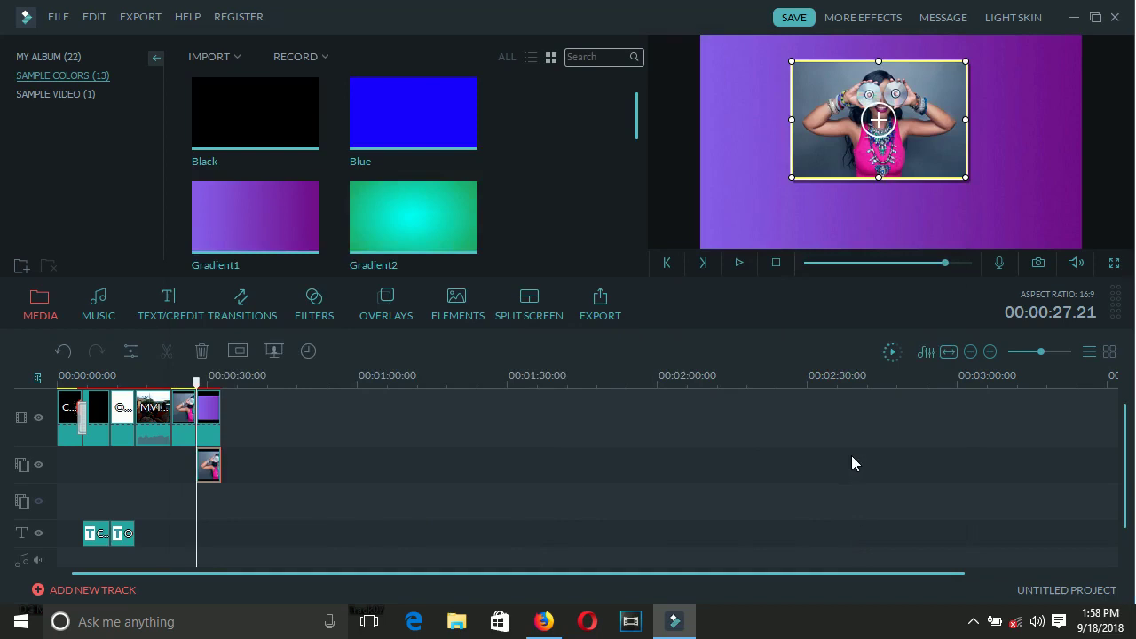
Step: Delete the full-screen image clip that precedes the Gradient1 background on the main video track
left_click(177, 413)
key("Delete")
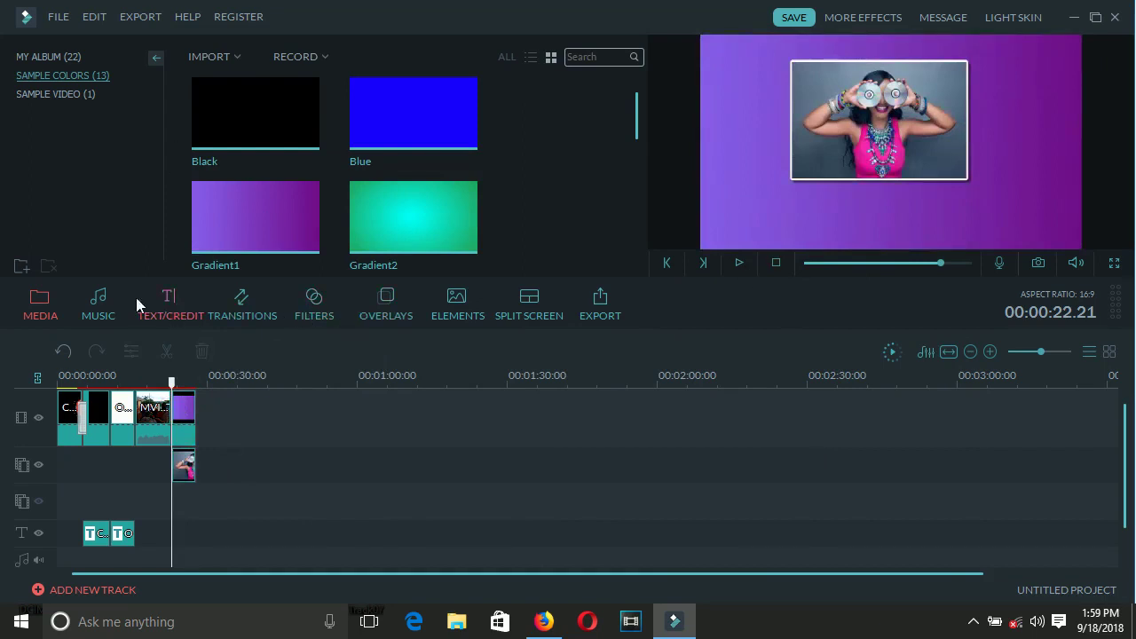
Step: Place the custom title preset CUSTOM1 on the text track at the start of the Gradient1 background clip
left_click(168, 299)
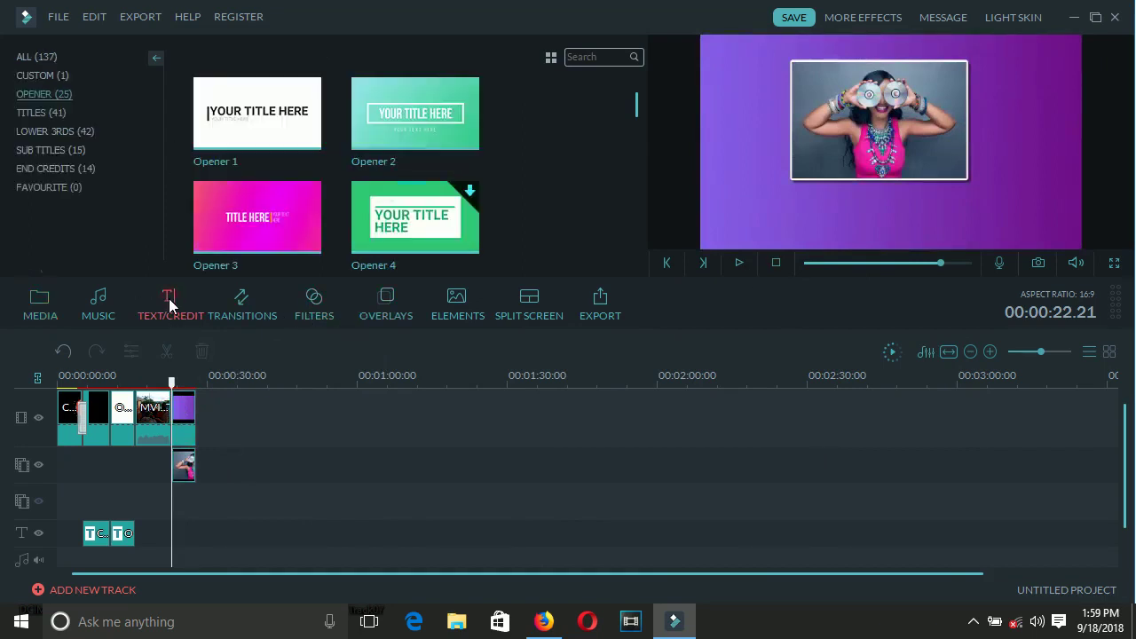
left_click(41, 78)
mouse_move(218, 142)
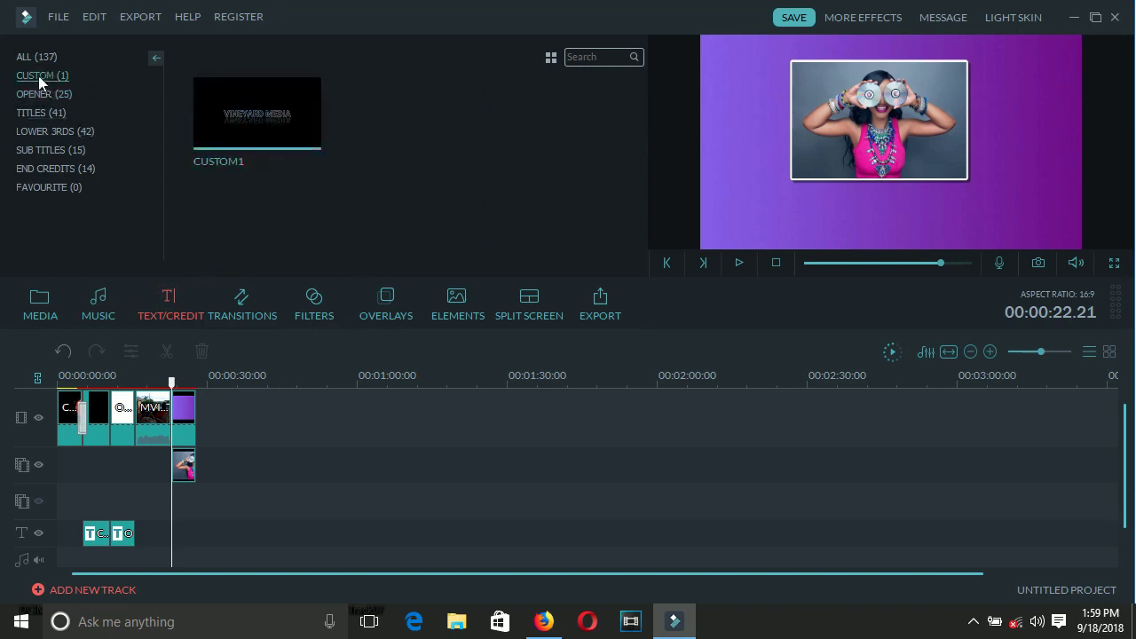
left_click_drag(229, 138, 193, 543)
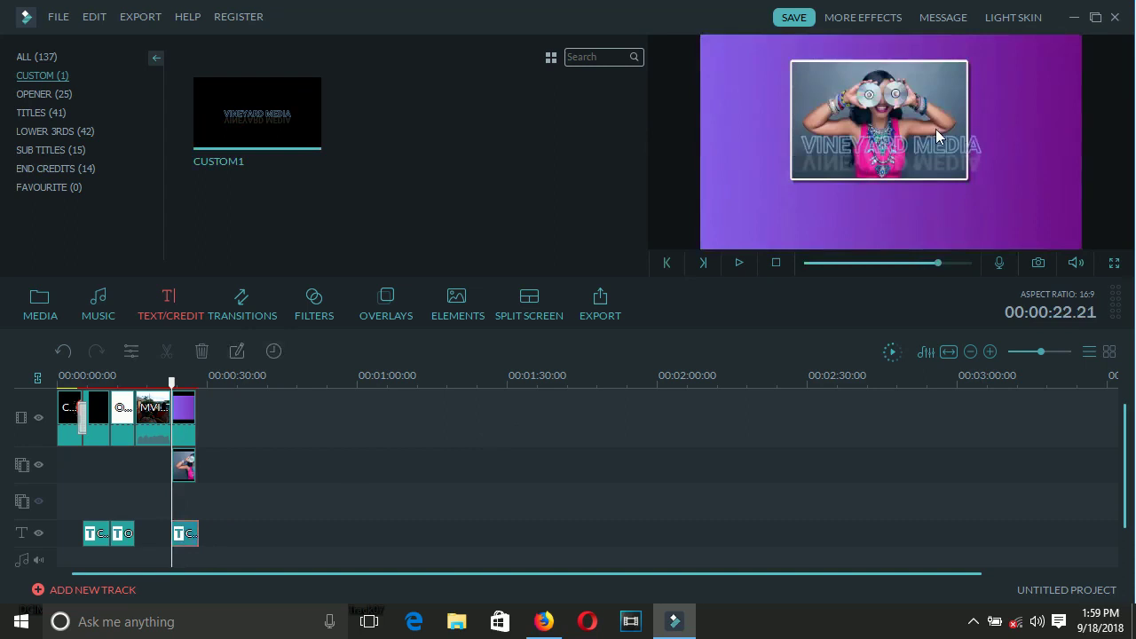
Step: Edit the VINEYARD MEDIA title over the Gradient1 background and move it just below the overlay image, centred beneath it
right_click(187, 530)
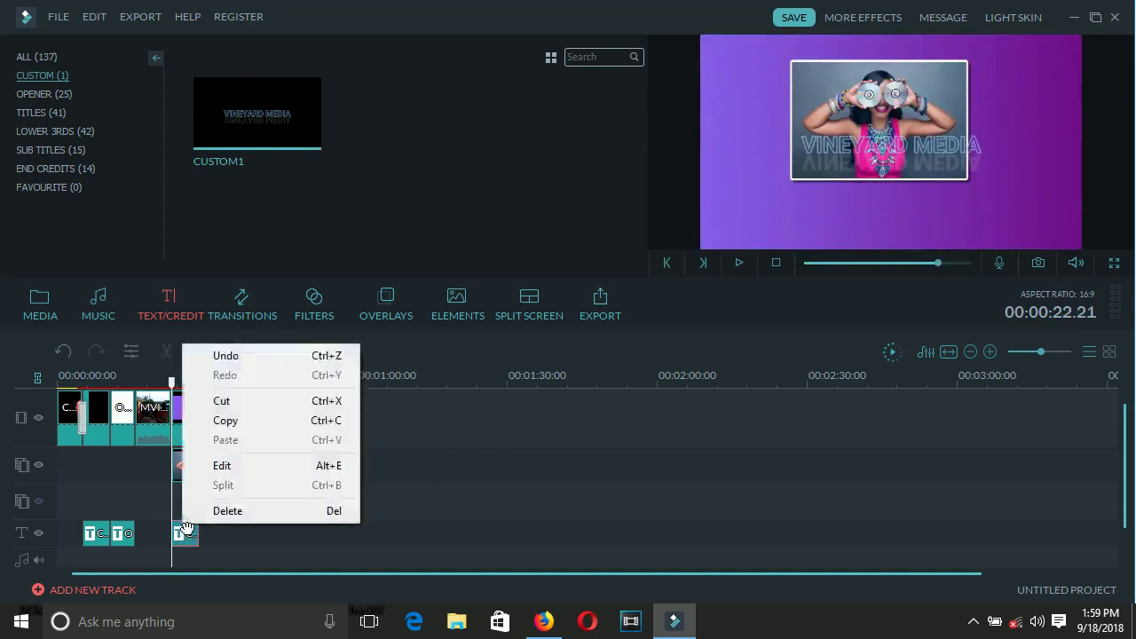
left_click(206, 465)
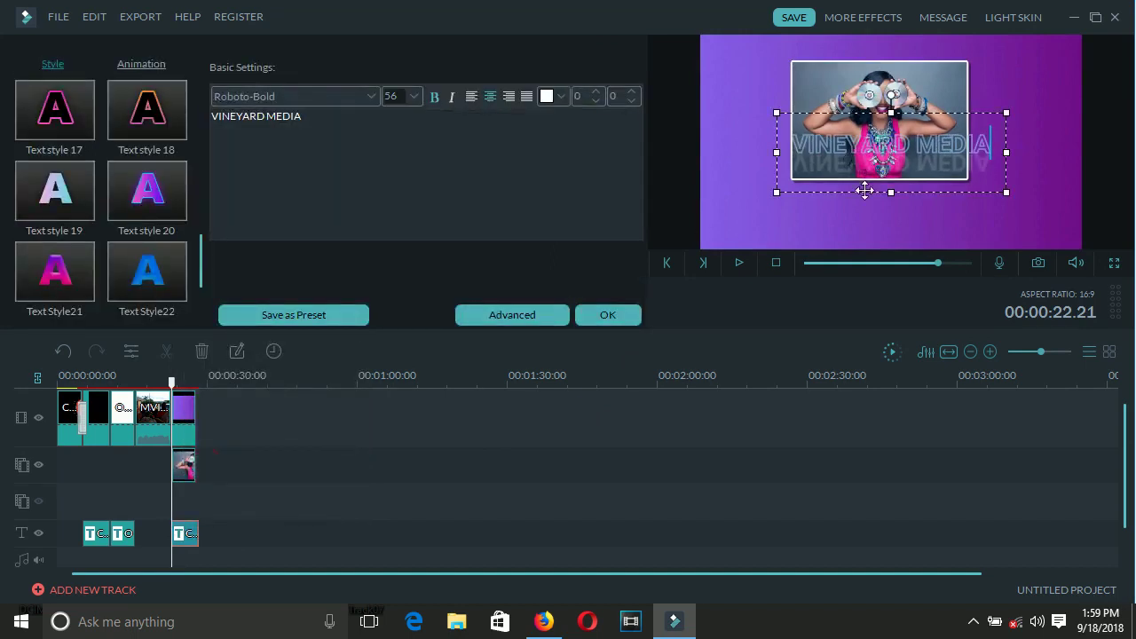
left_click_drag(862, 190, 848, 195)
left_click_drag(810, 122, 766, 132)
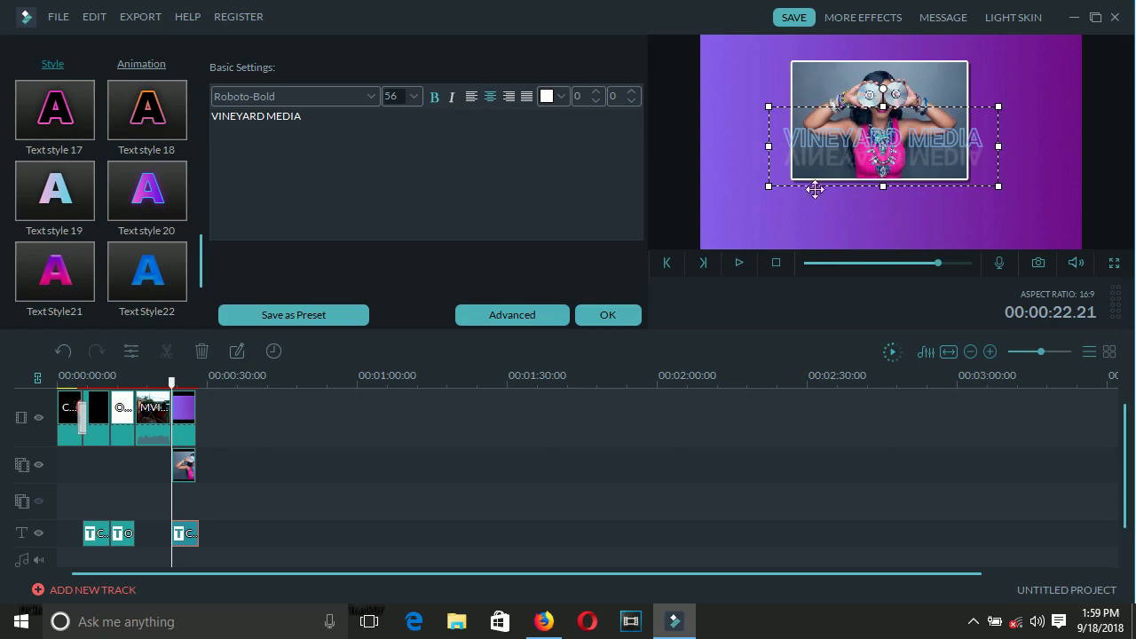
left_click_drag(815, 191, 817, 247)
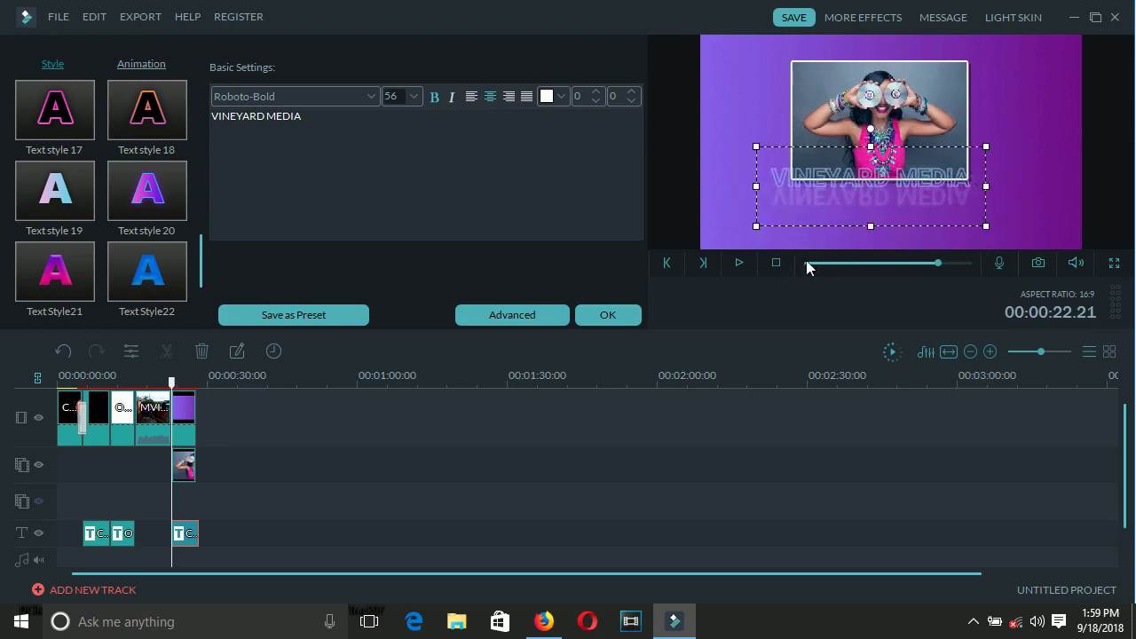
left_click(805, 220)
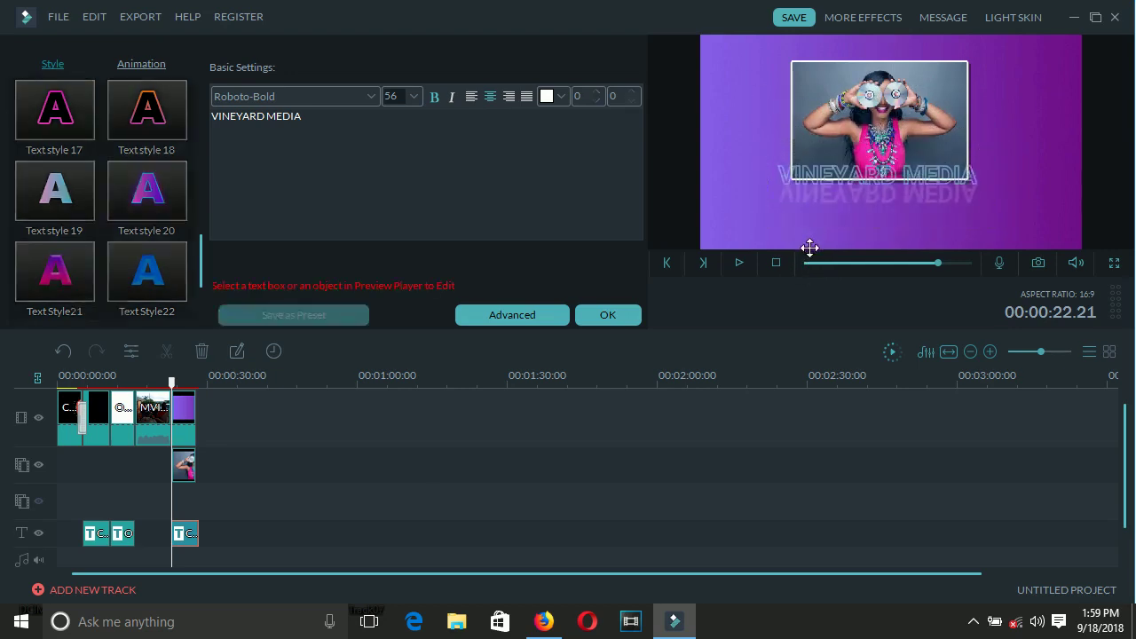
left_click(808, 181)
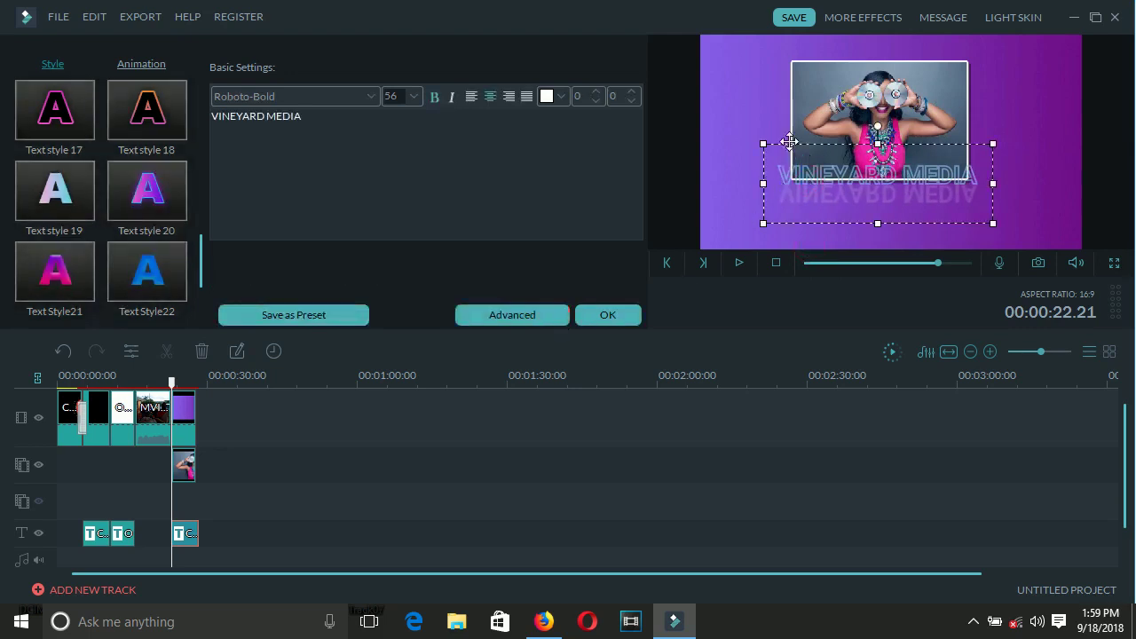
left_click_drag(792, 142, 788, 167)
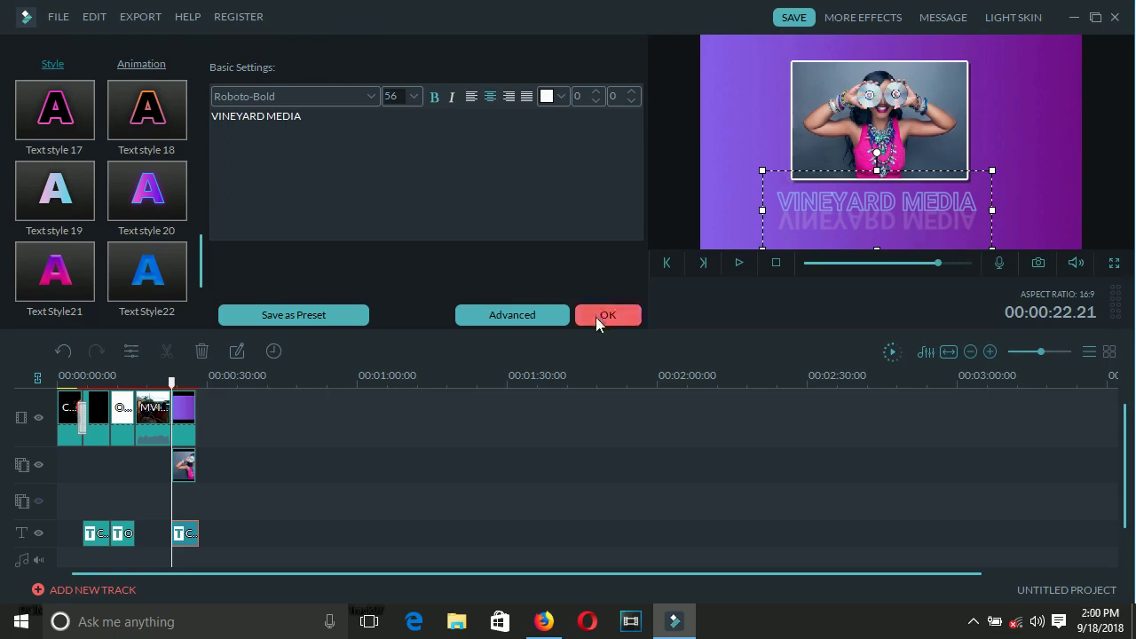
left_click(734, 92)
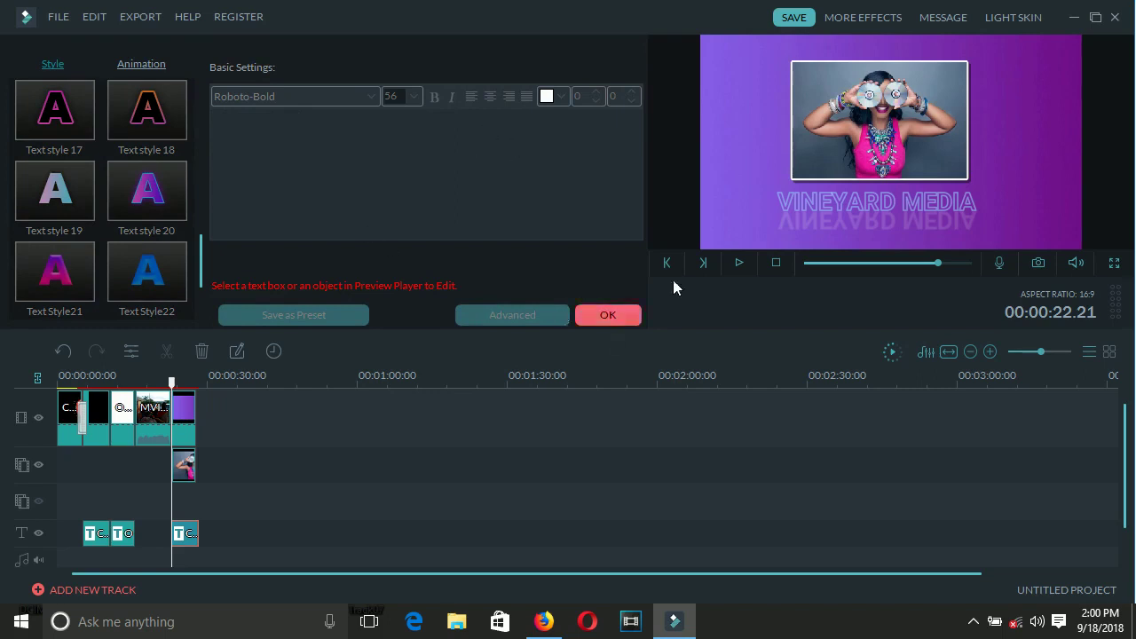
Step: In the advanced text editor for the VINEYARD MEDIA title, add a second text box reading SHOW with one letter per line
left_click(786, 197)
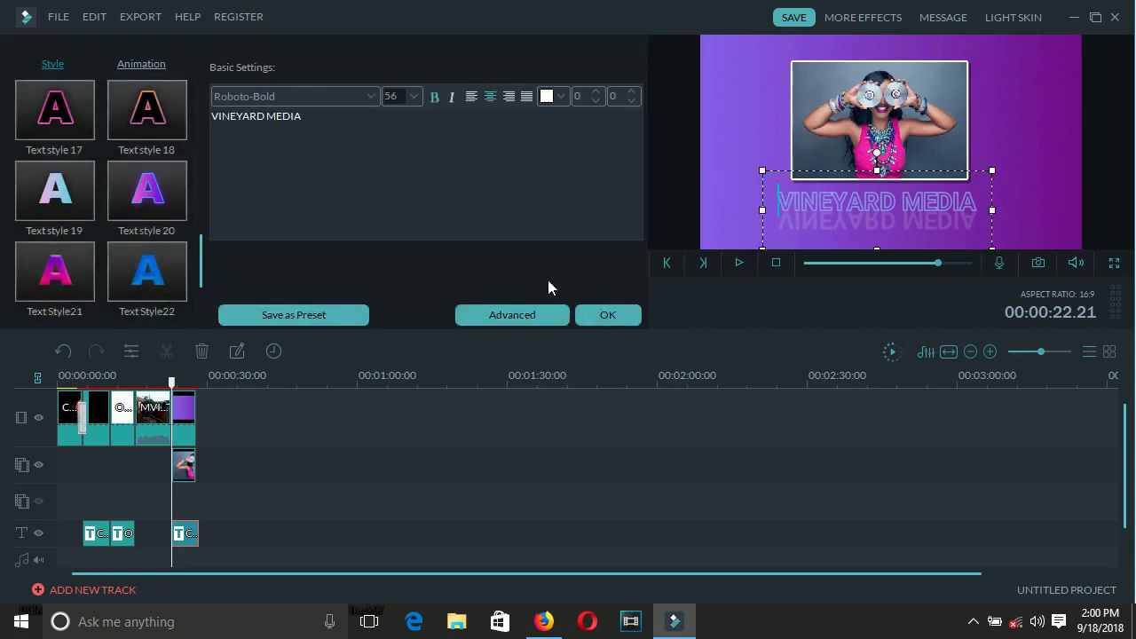
left_click(529, 312)
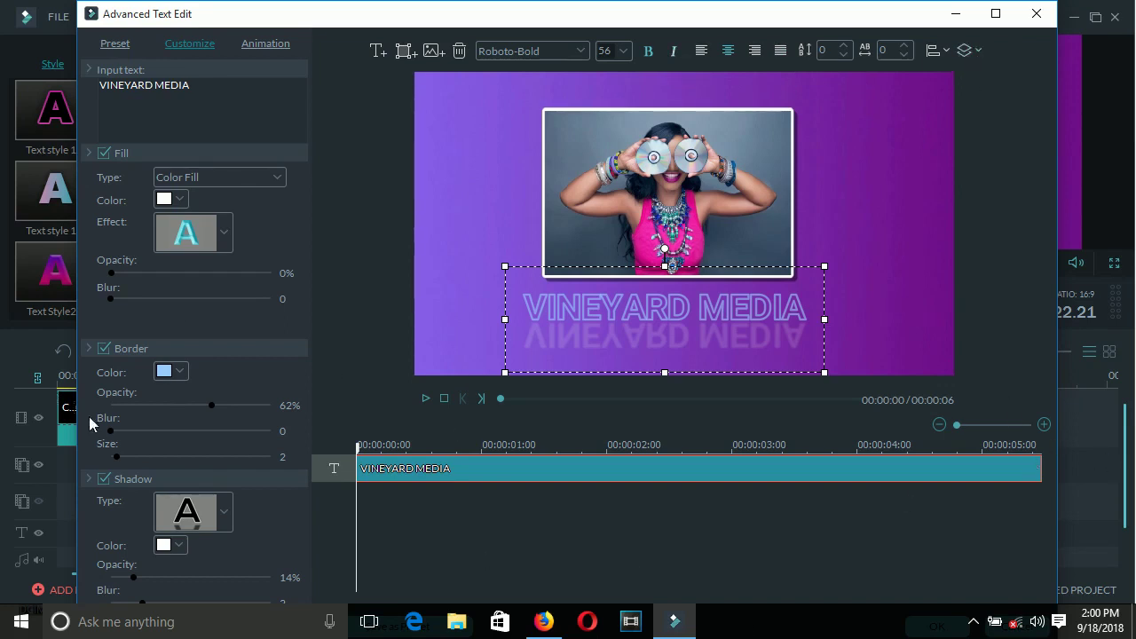
left_click(376, 52)
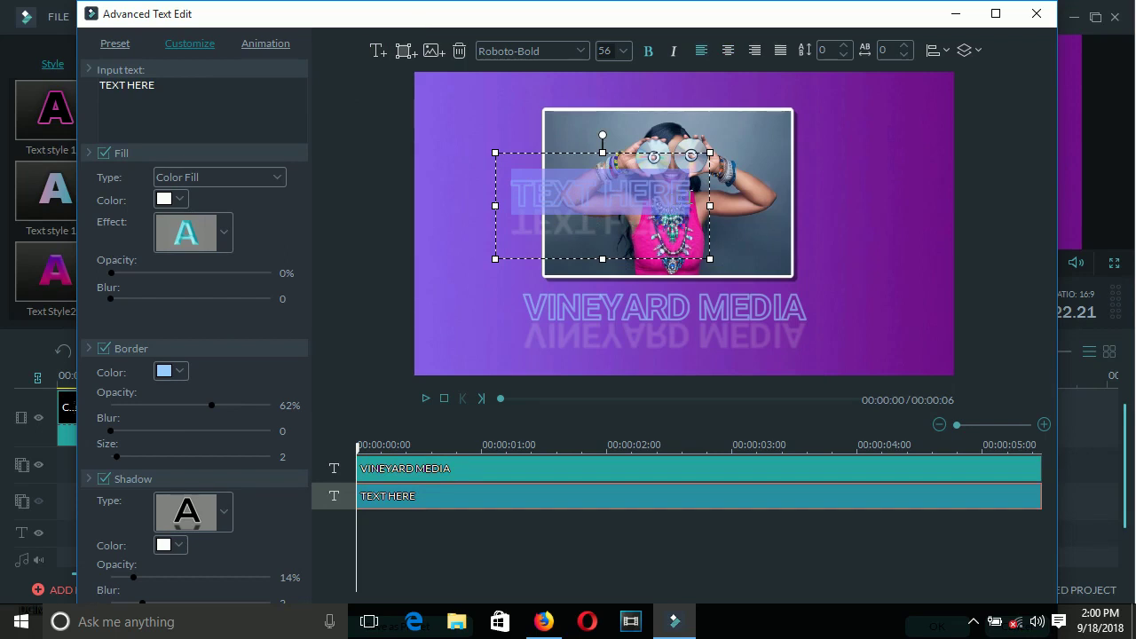
type("S")
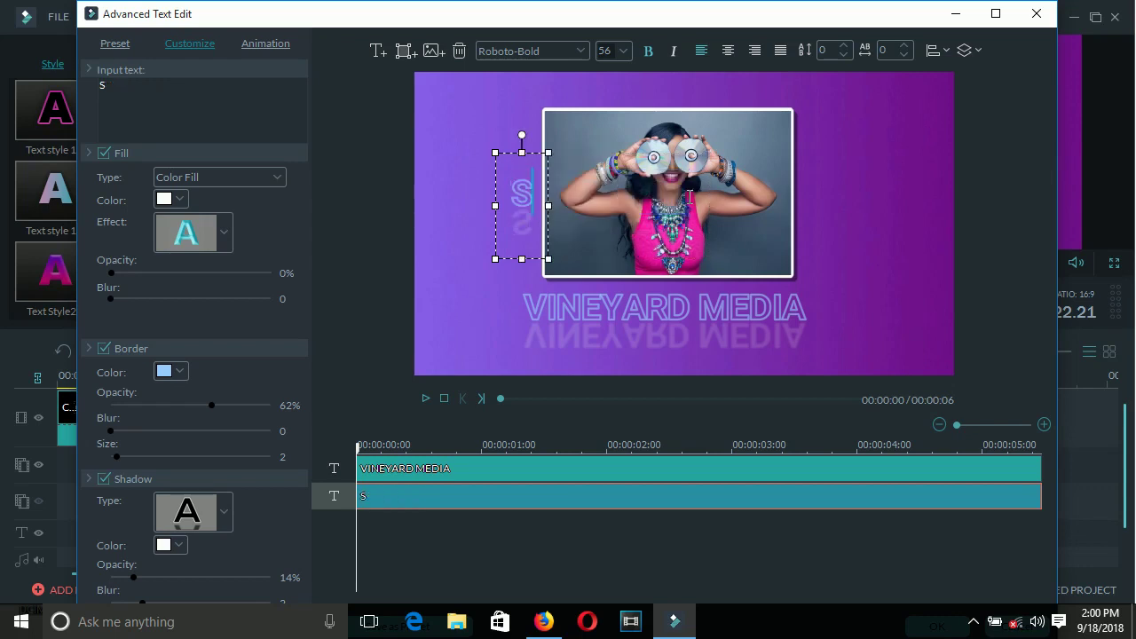
key("Return")
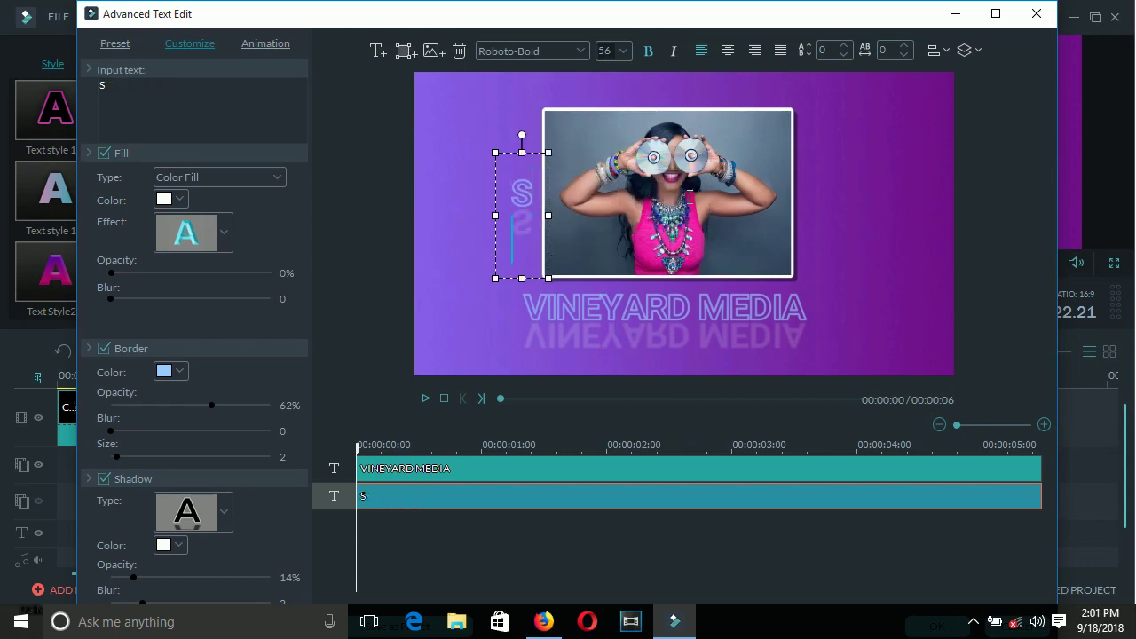
type("H")
key("Return")
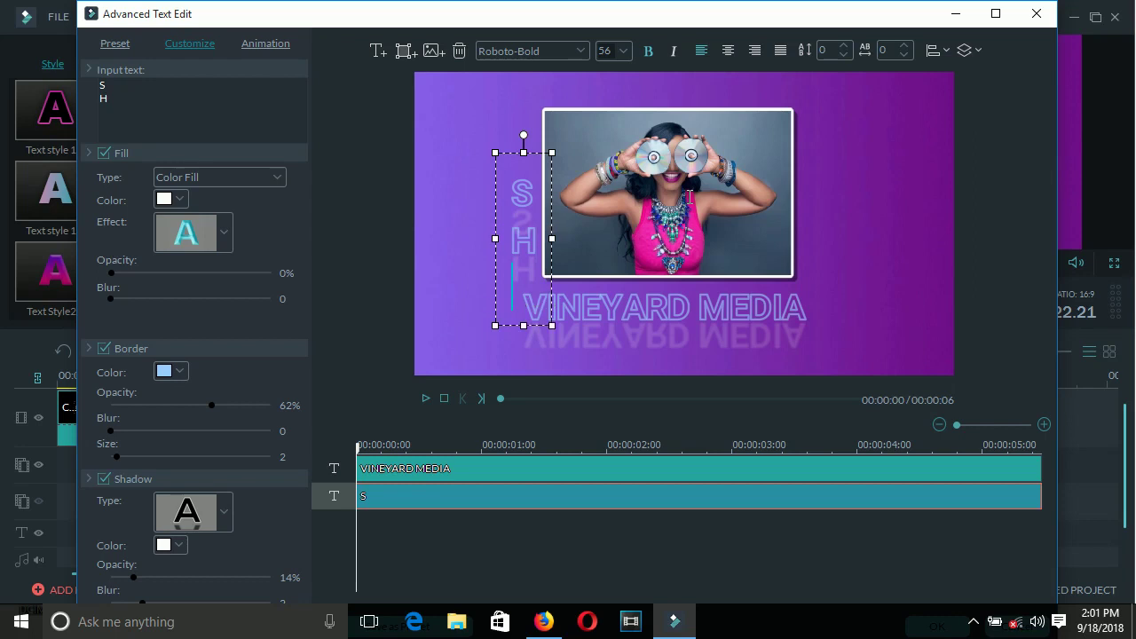
type("O")
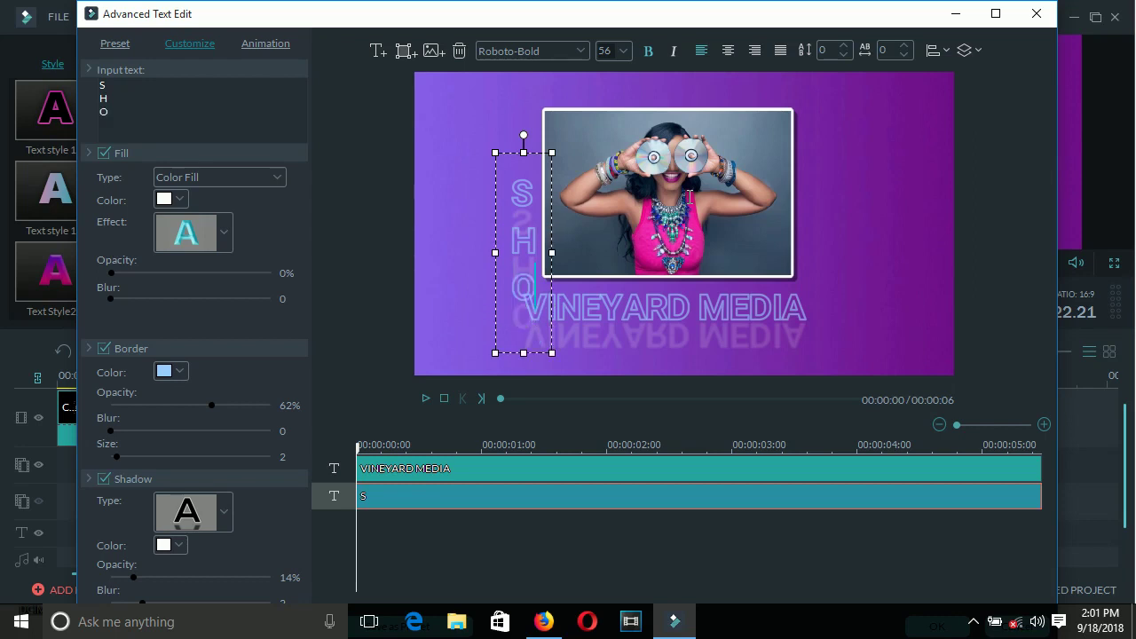
key("Return")
type("W")
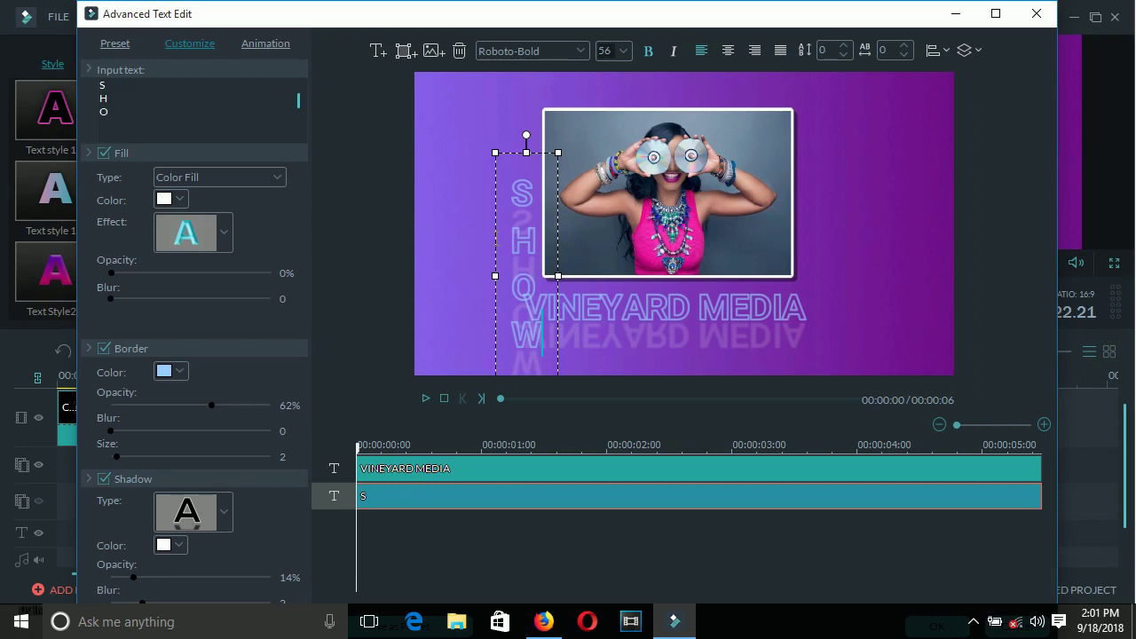
Step: Move the vertical text box to the left side of the overlay image and append C and A on separate new lines
left_click_drag(491, 239, 442, 182)
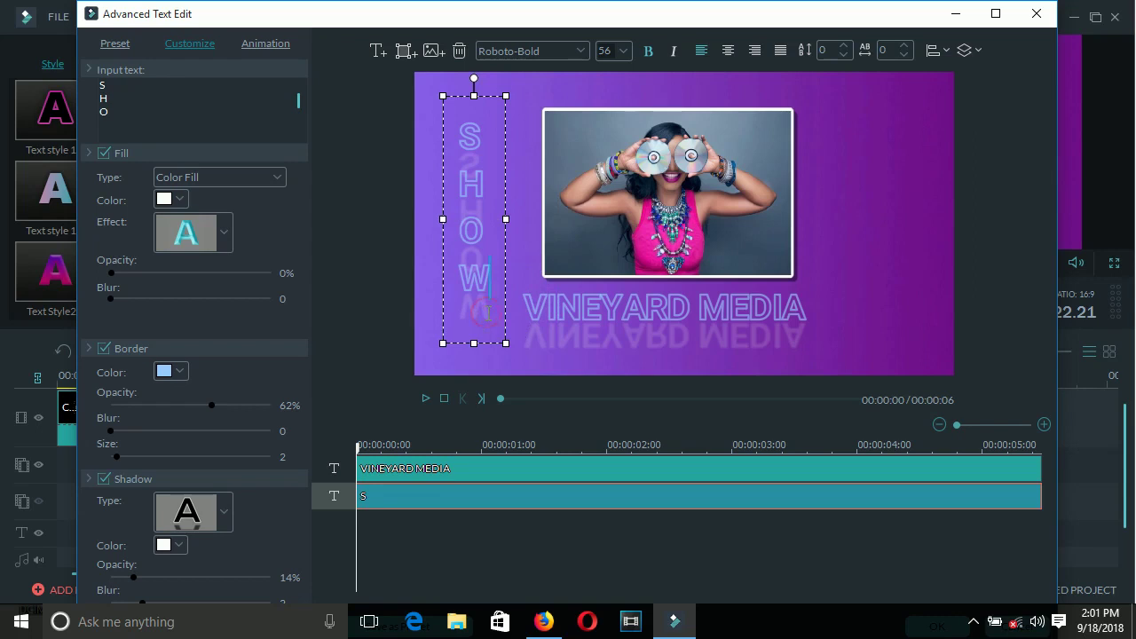
key("Return")
type("C")
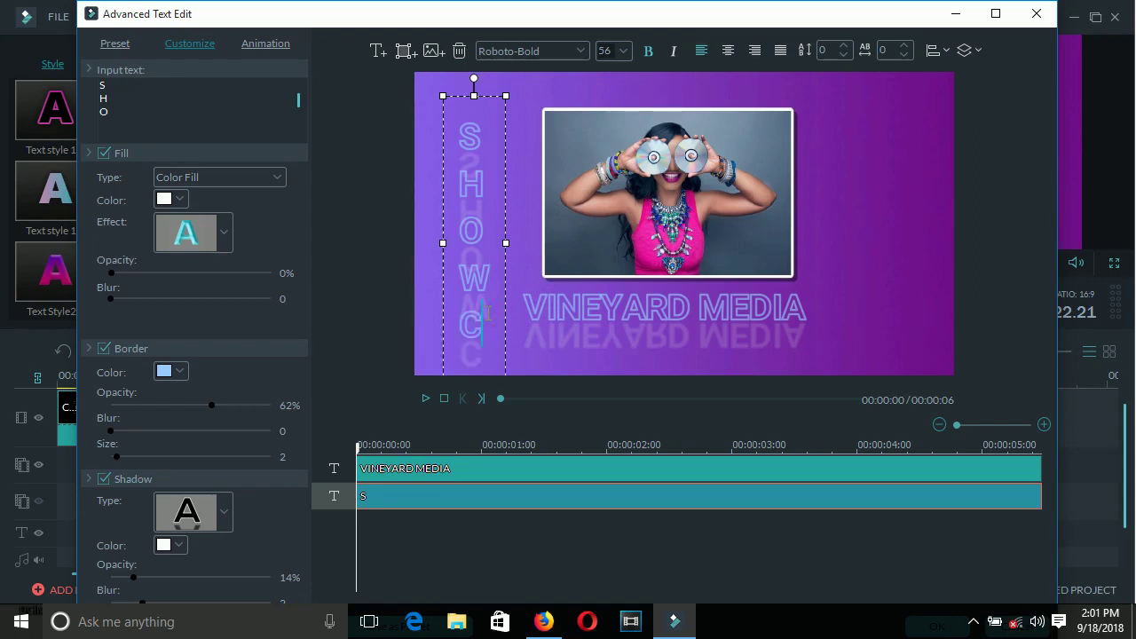
key("Return")
type("A")
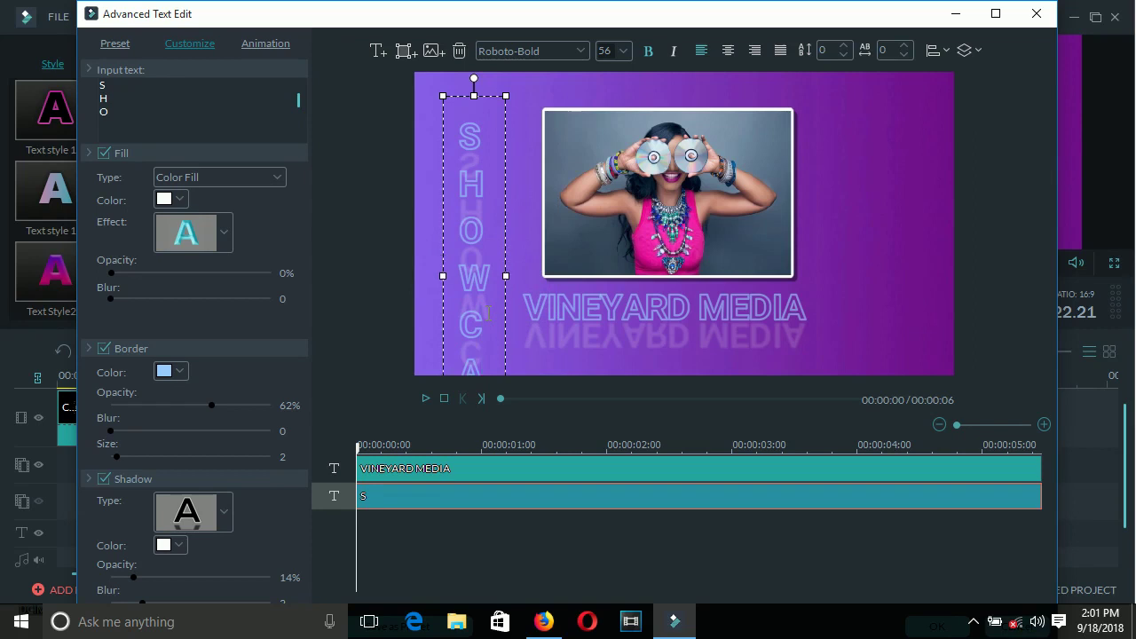
key("Return")
Step: Try wider line spacing on all of the vertical SHOWCASE text and return the spacing to 0
key("ctrl+a")
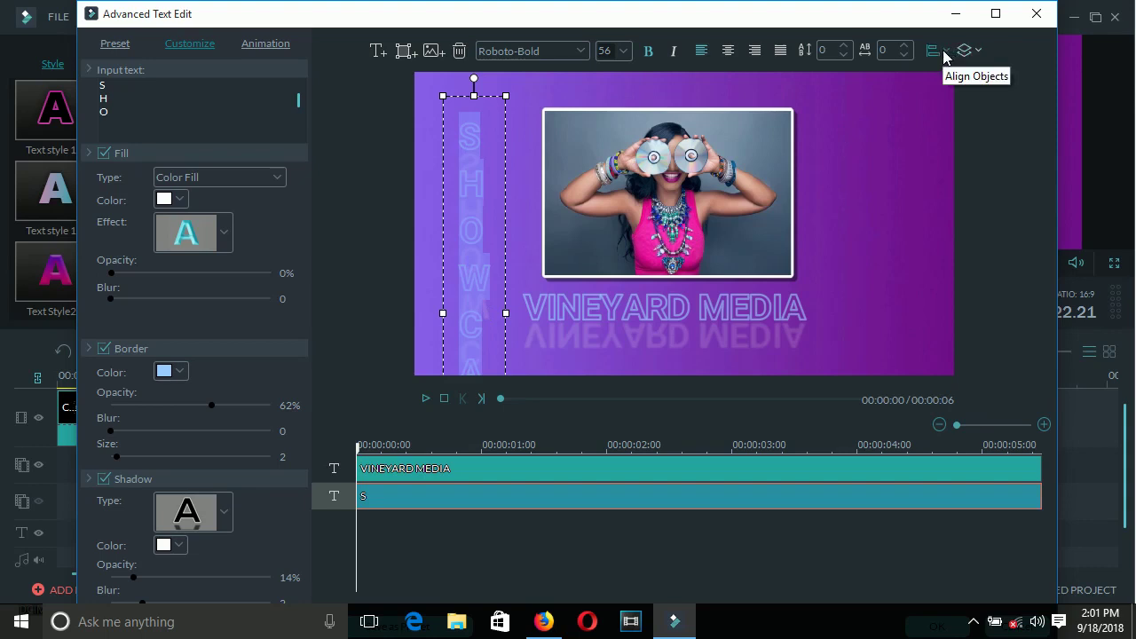
left_click(845, 46)
left_click(845, 46)
left_click(845, 46)
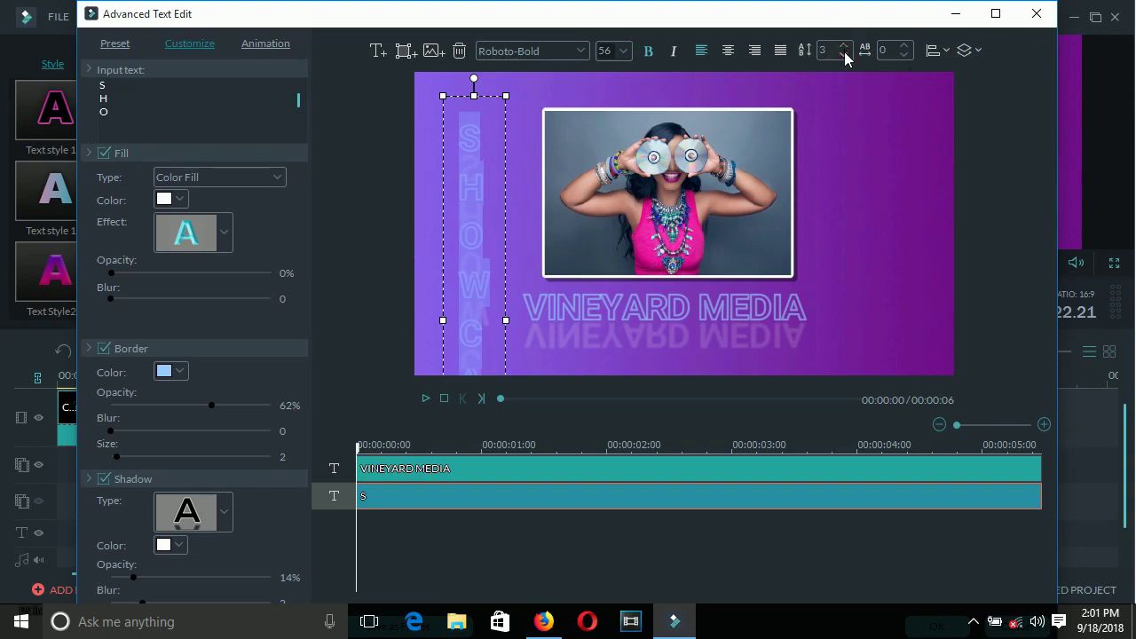
left_click_drag(844, 51, 845, 54)
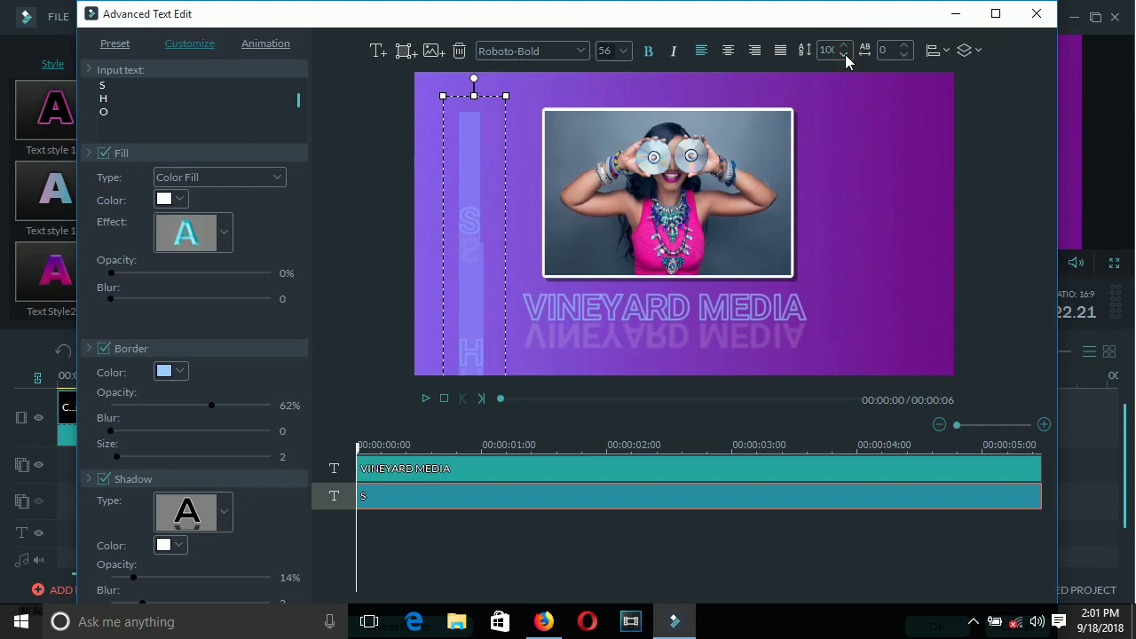
left_click(845, 54)
left_click(845, 54)
left_click(845, 47)
left_click(845, 47)
left_click(845, 47)
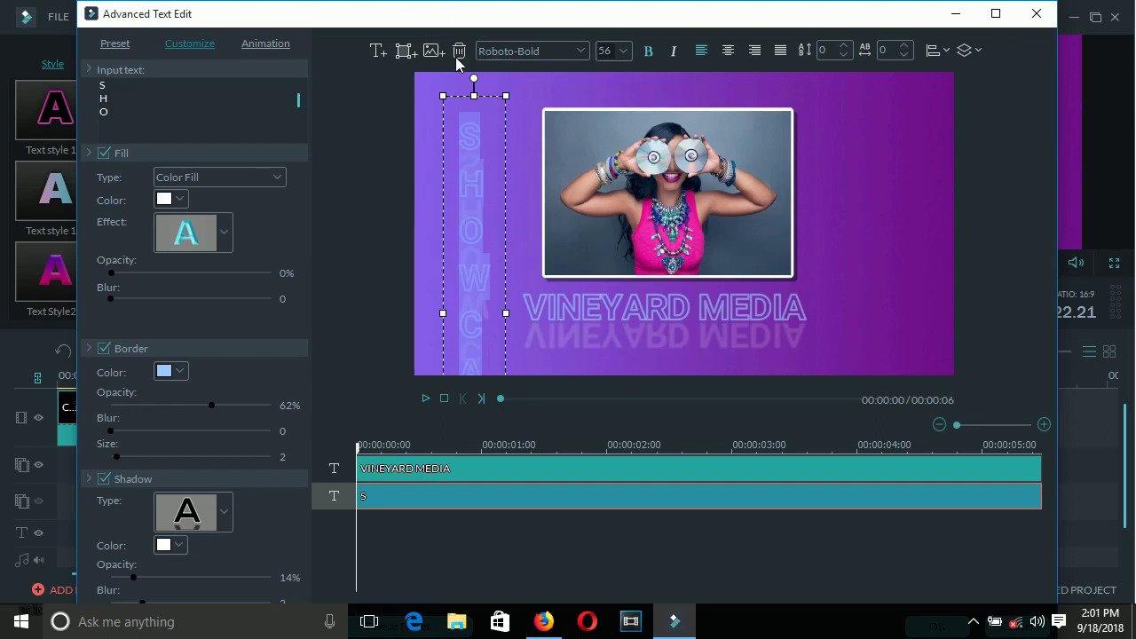
Step: Set the font size of the vertical SHOWCASE text to 32 so all its letters fit in the frame
left_click(624, 51)
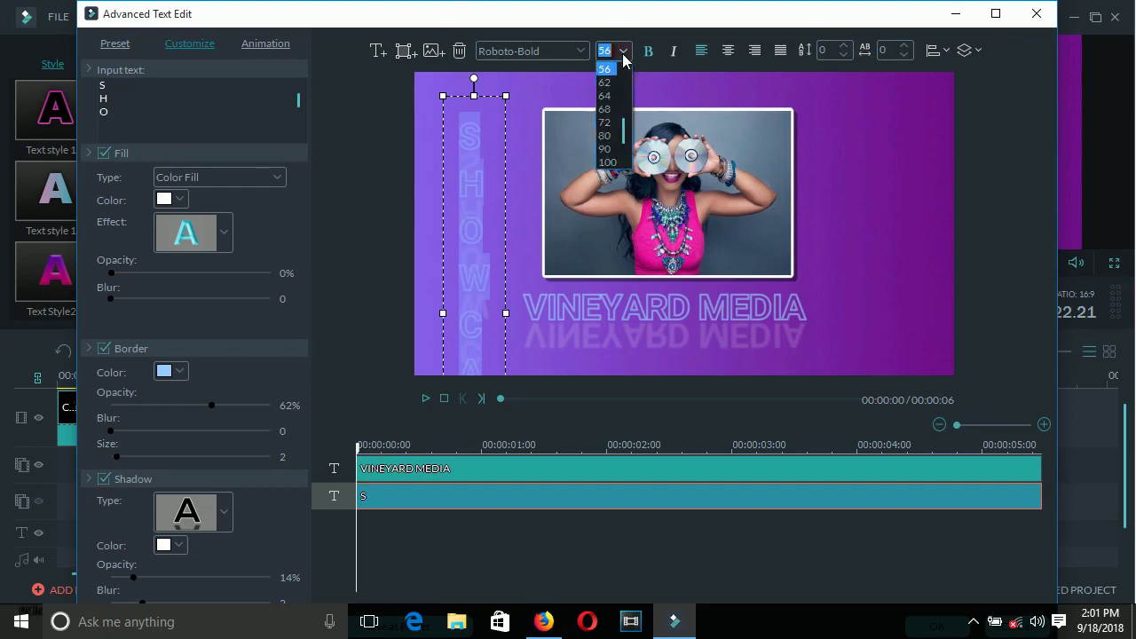
scroll(624, 76, "up", 2)
scroll(624, 76, "up", 3)
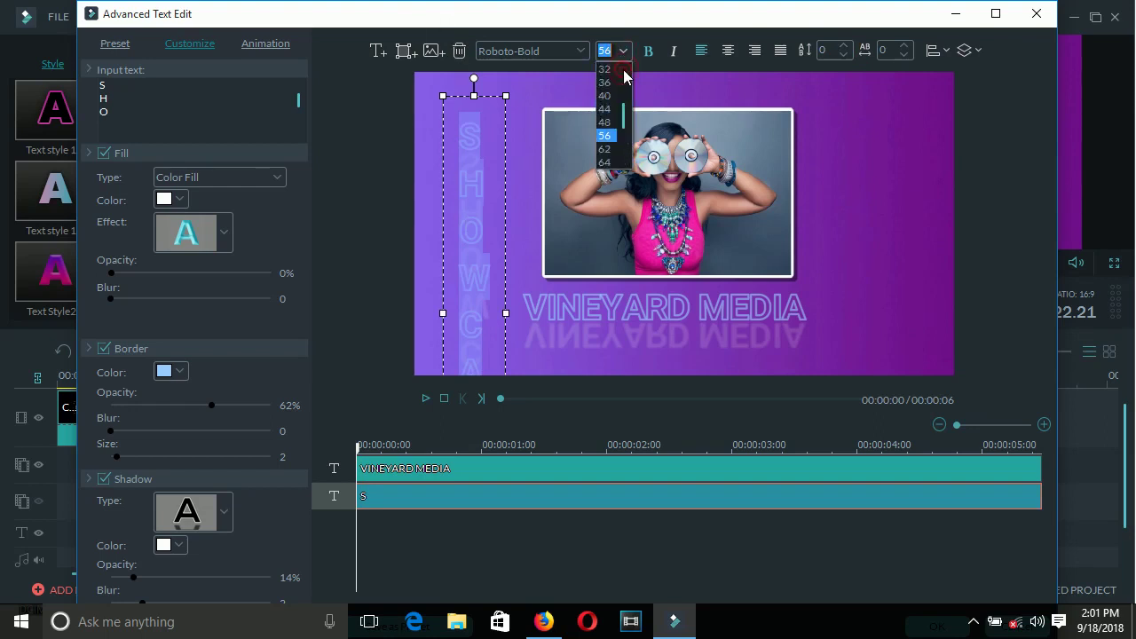
left_click(609, 91)
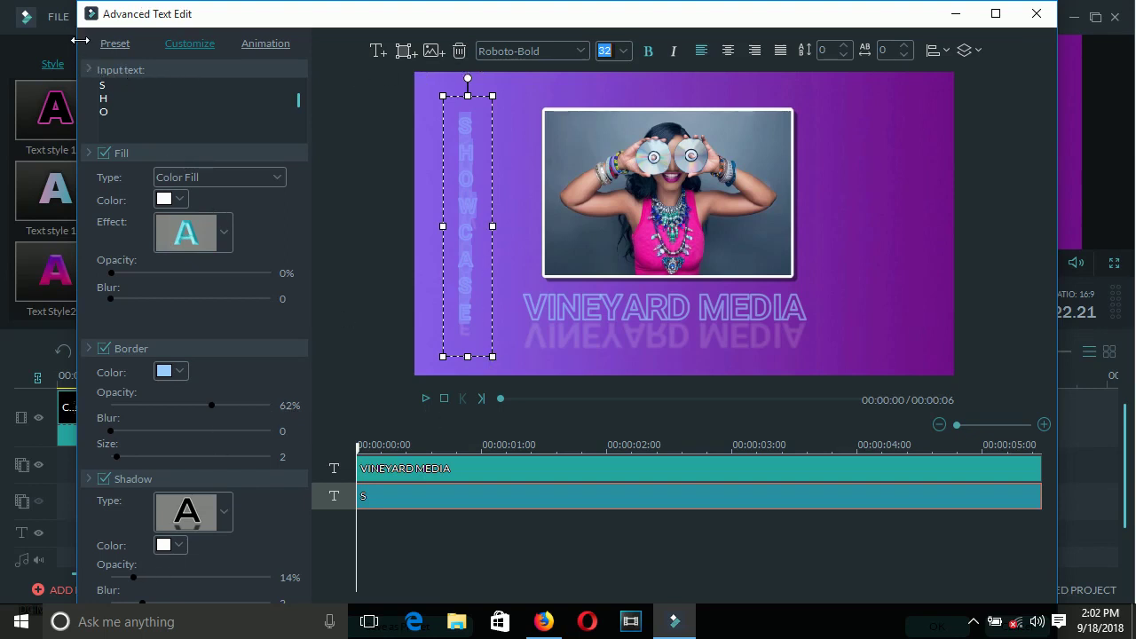
Step: Try preset Text style 18 on the SHOWCASE text and replace it with Text style 20
left_click(125, 46)
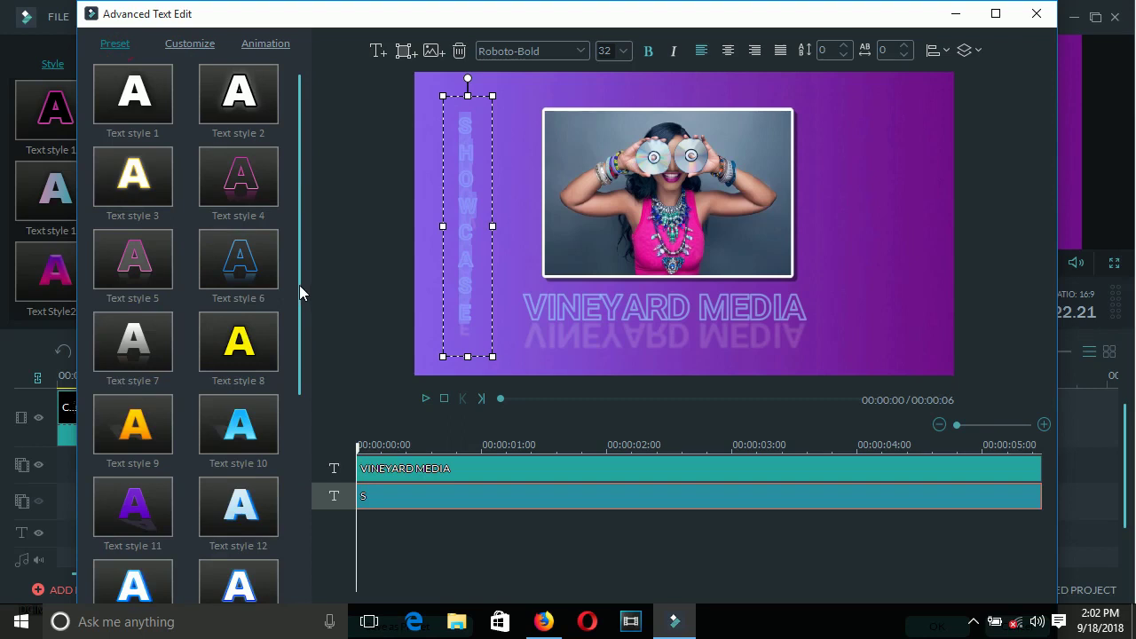
left_click_drag(299, 285, 304, 469)
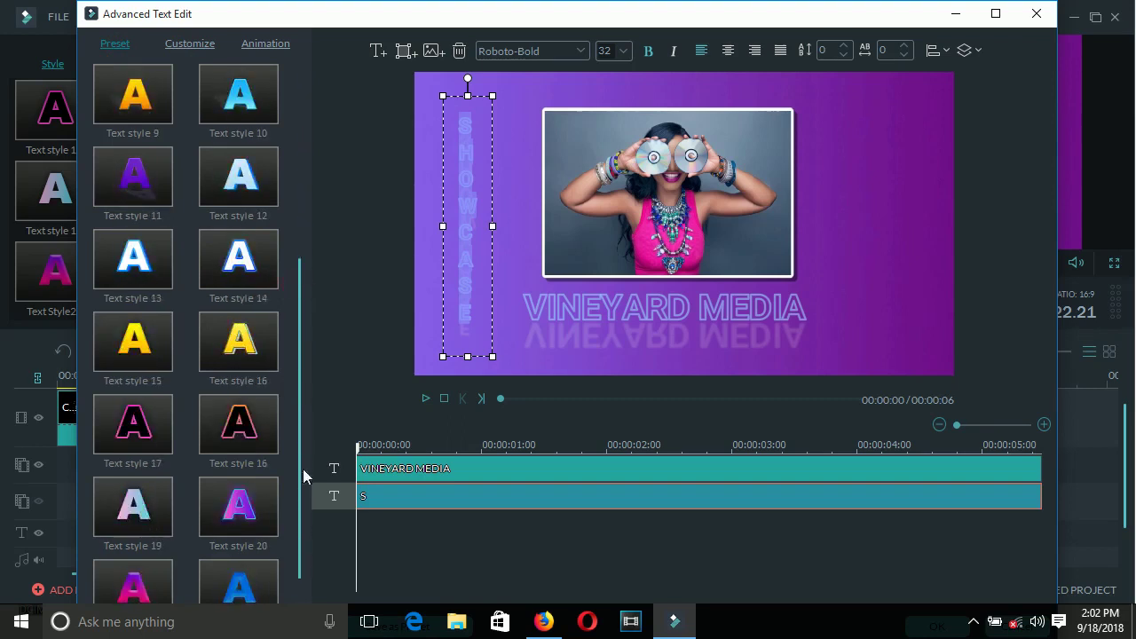
double_click(244, 420)
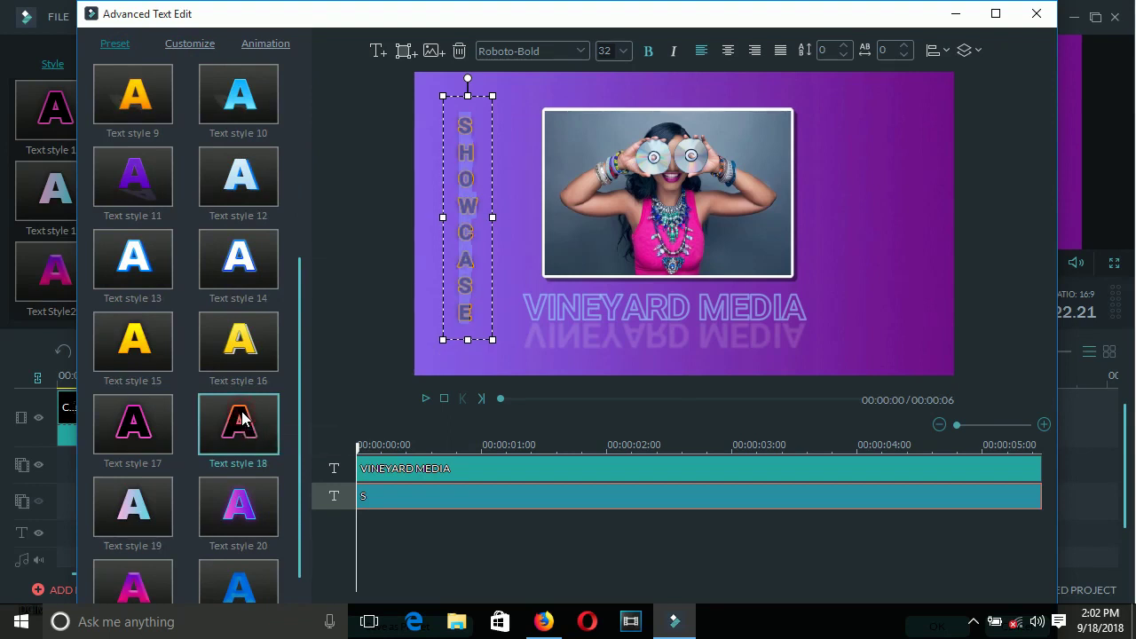
double_click(248, 517)
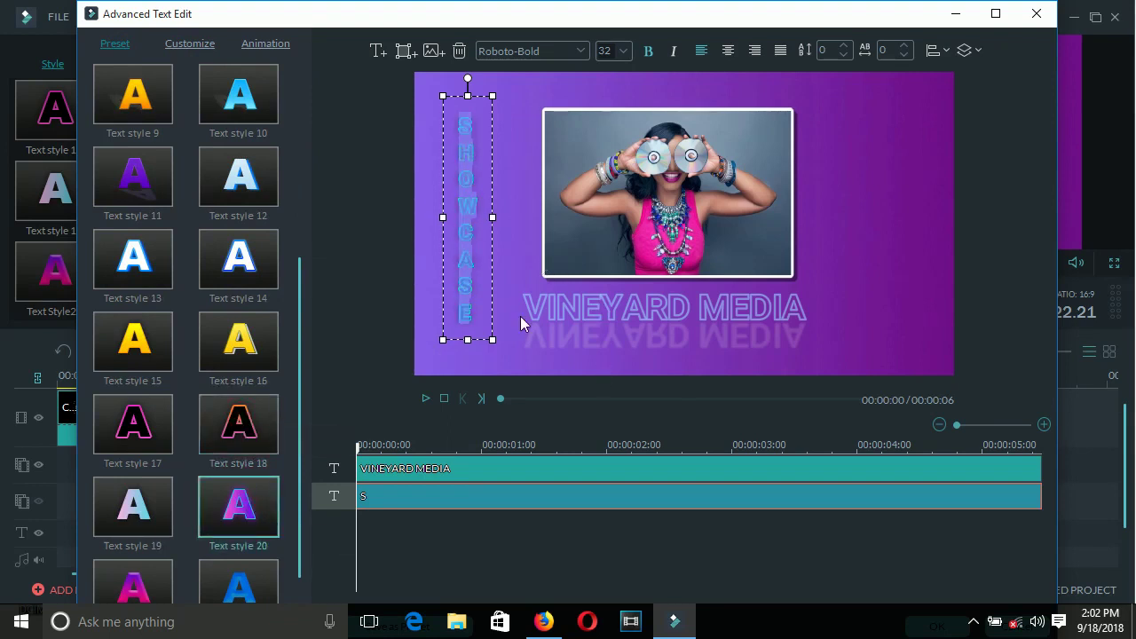
Step: Select the vertical SHOWCASE text box and apply the Up Insert animation to it
left_click(510, 284)
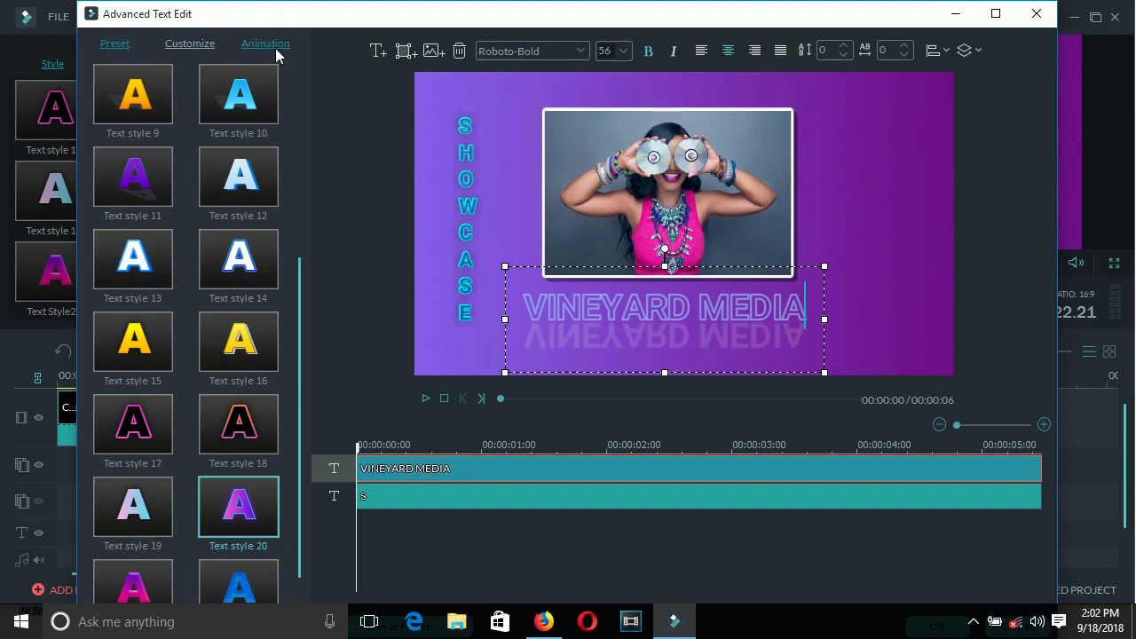
left_click(459, 183)
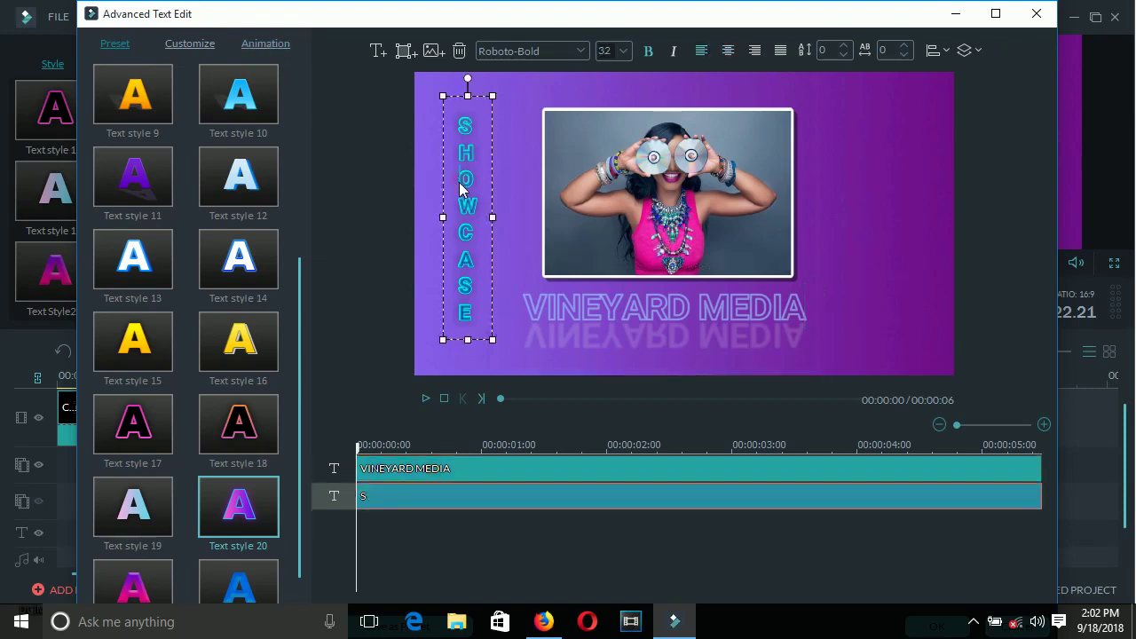
left_click(454, 97)
left_click(247, 42)
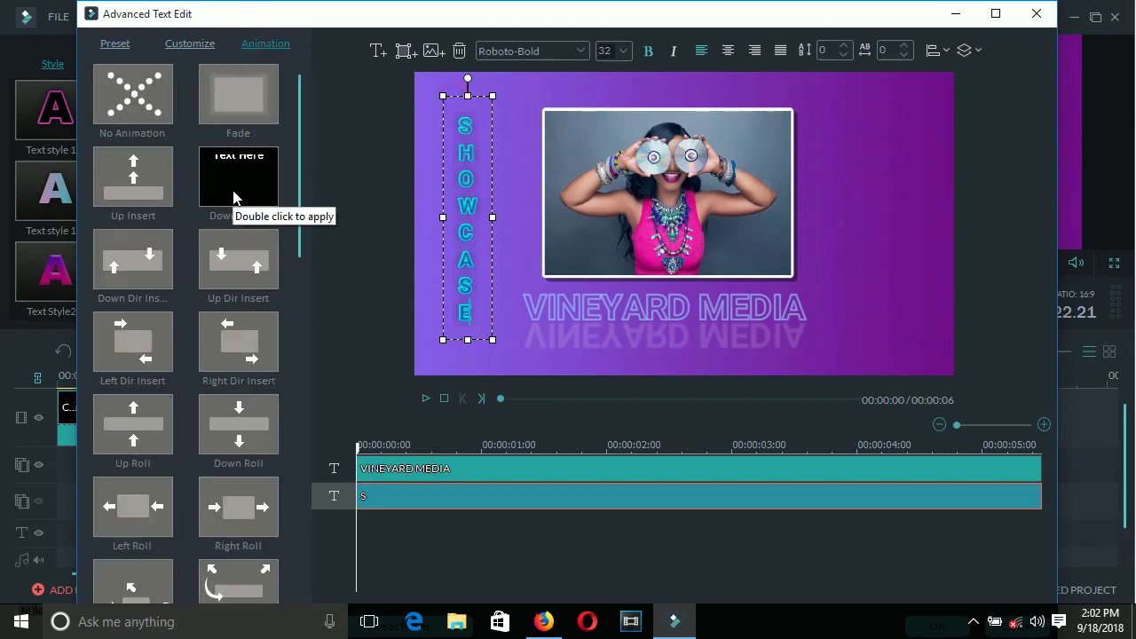
double_click(139, 198)
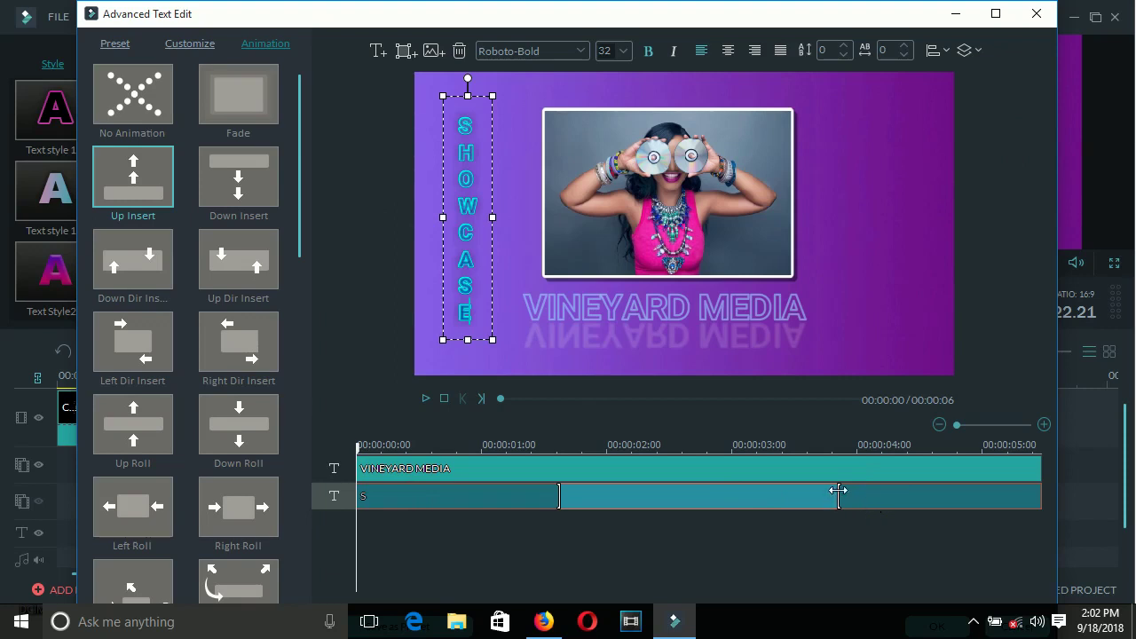
Step: Adjust the SHOWCASE text's animation timing so the entrance ends at about 1 second and the exit starts at about 4.4 seconds
left_click_drag(839, 491, 861, 496)
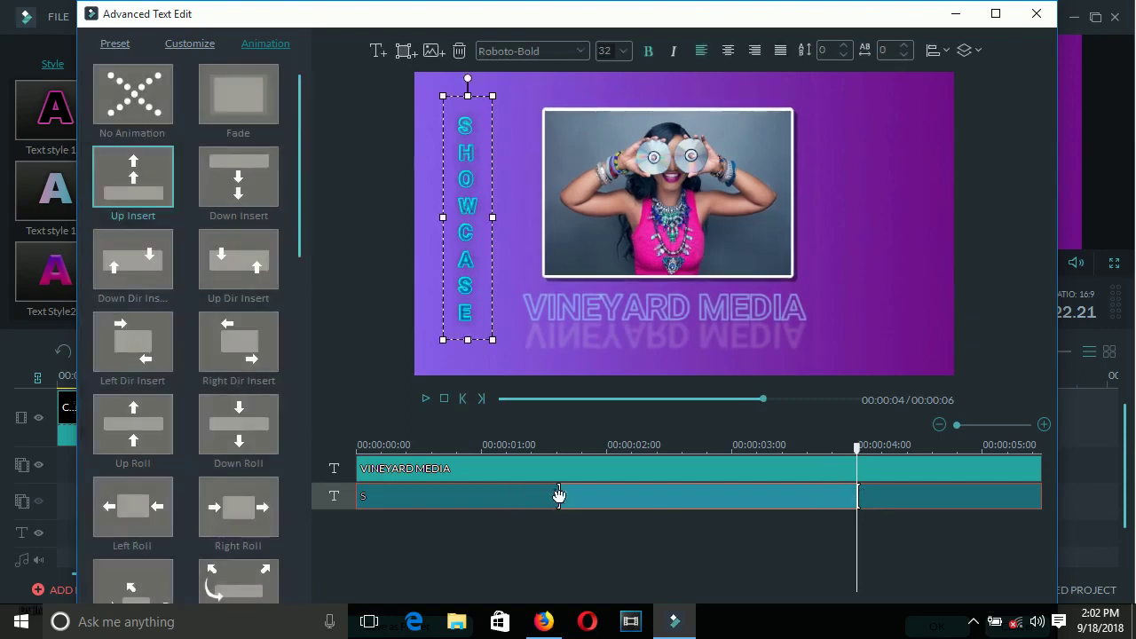
left_click_drag(560, 493, 480, 502)
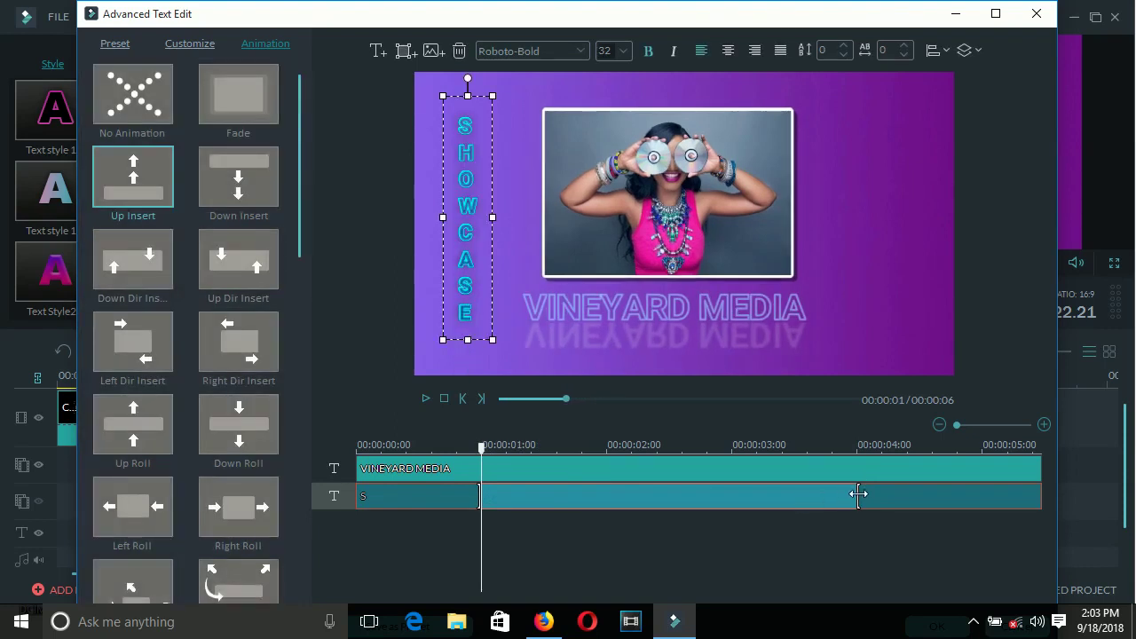
left_click_drag(858, 495, 912, 491)
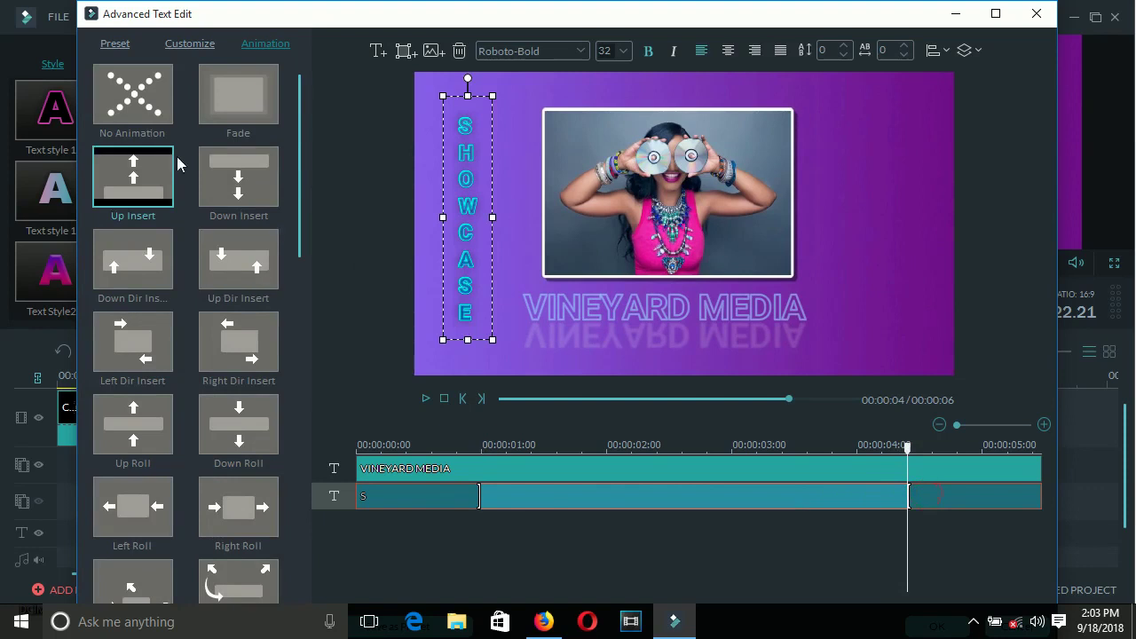
Step: Choose the Down Insert animation for the SHOWCASE text and accept the title edits, returning to the main timeline
left_click(220, 183)
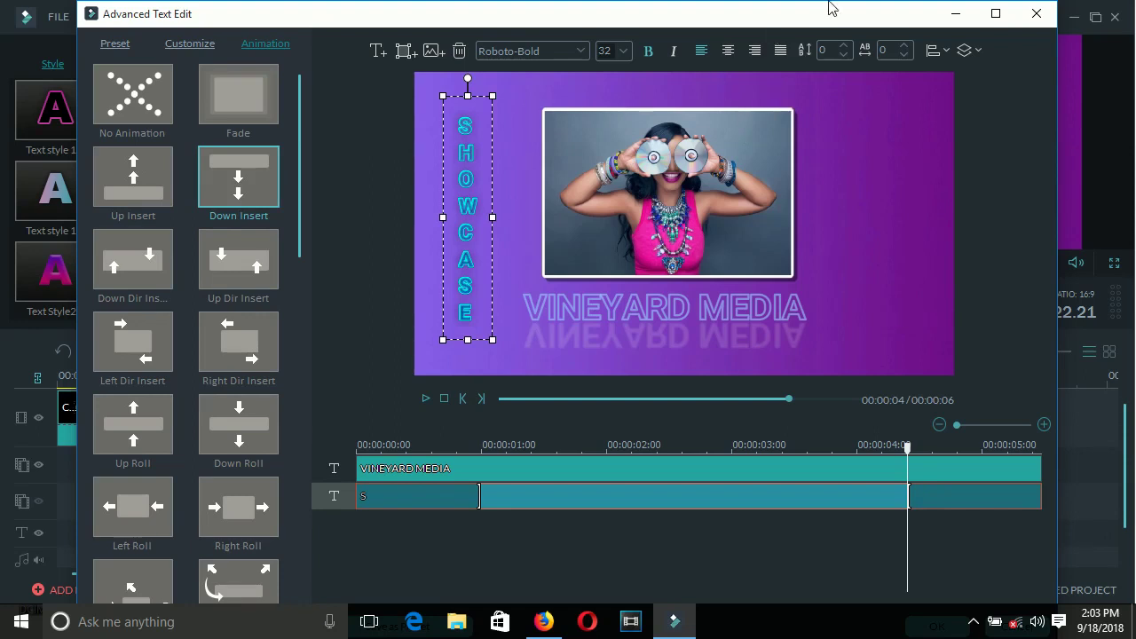
left_click(995, 15)
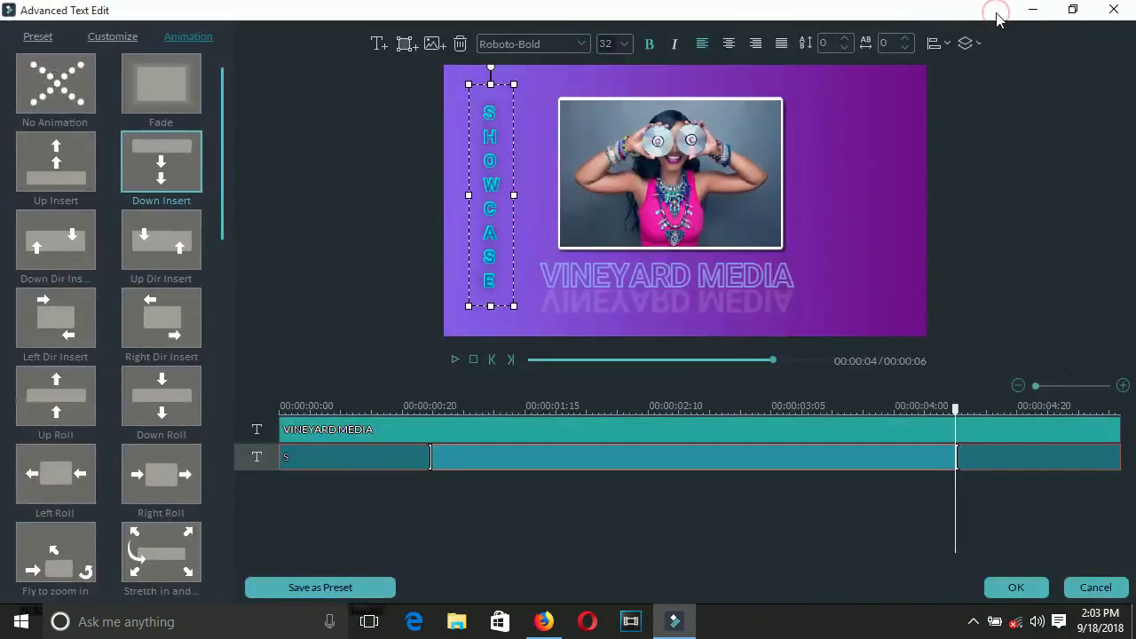
left_click(1015, 584)
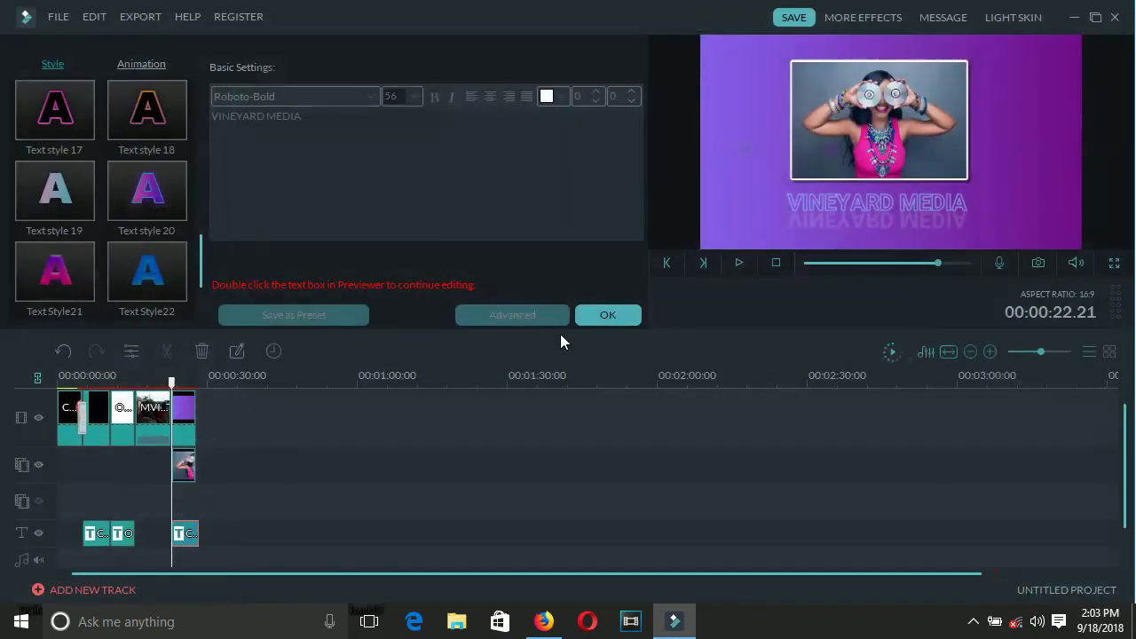
left_click(615, 314)
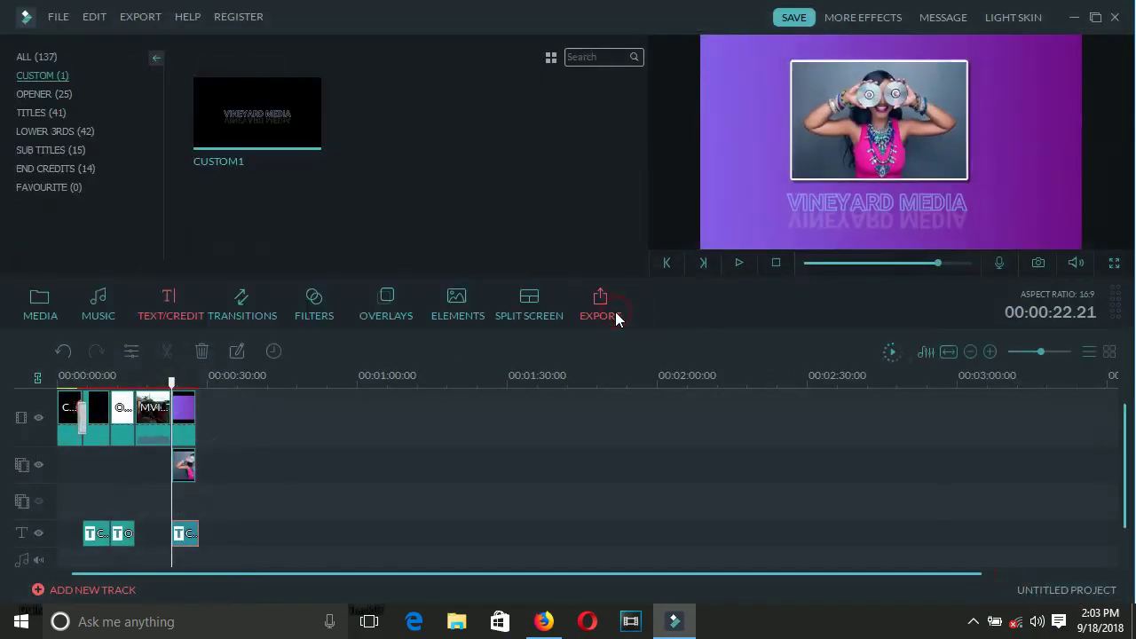
Step: Play back the timeline to preview the edited title with the overlay image
key("space")
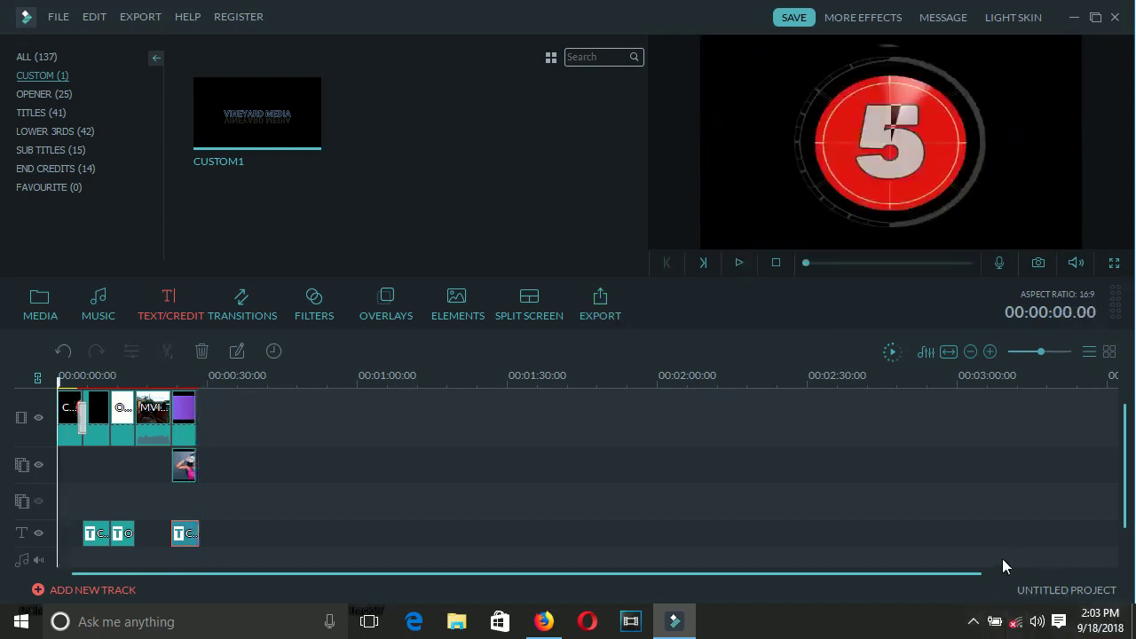
left_click(971, 626)
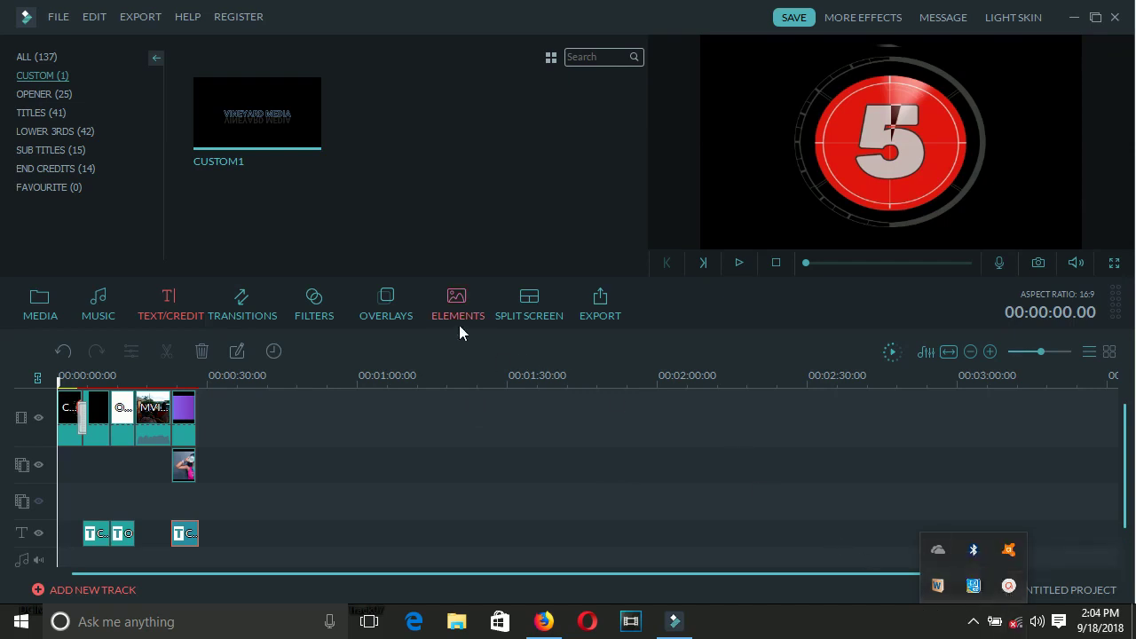
Step: Browse the overlay effects in the Light Leaks, Bokeh Blurs, Damaged Film and TV Static categories
left_click(387, 317)
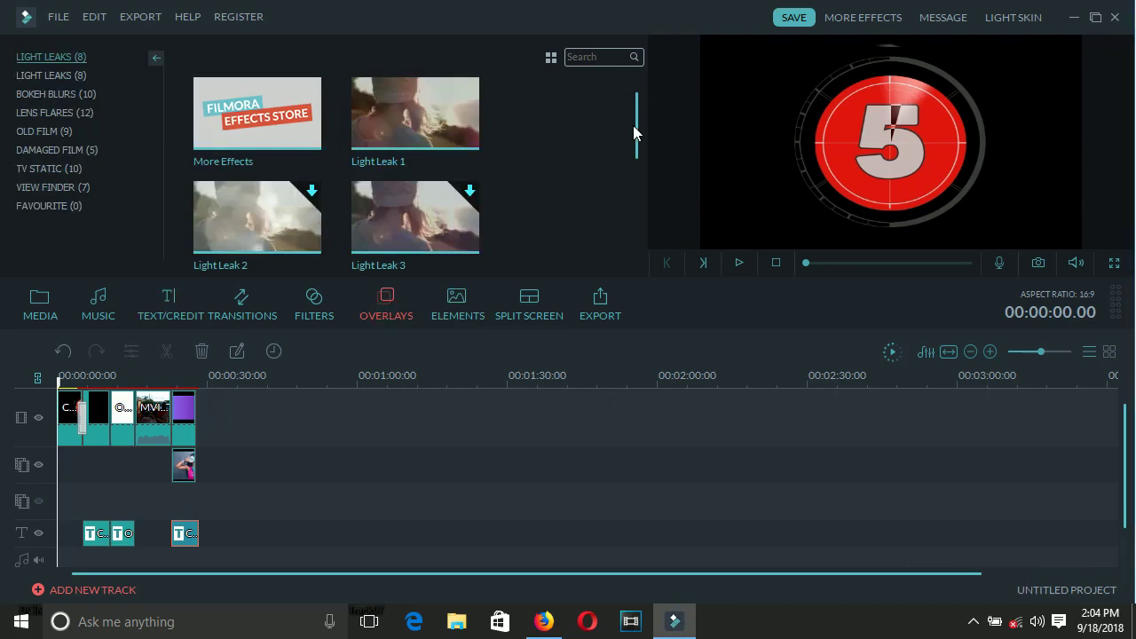
left_click_drag(636, 128, 624, 98)
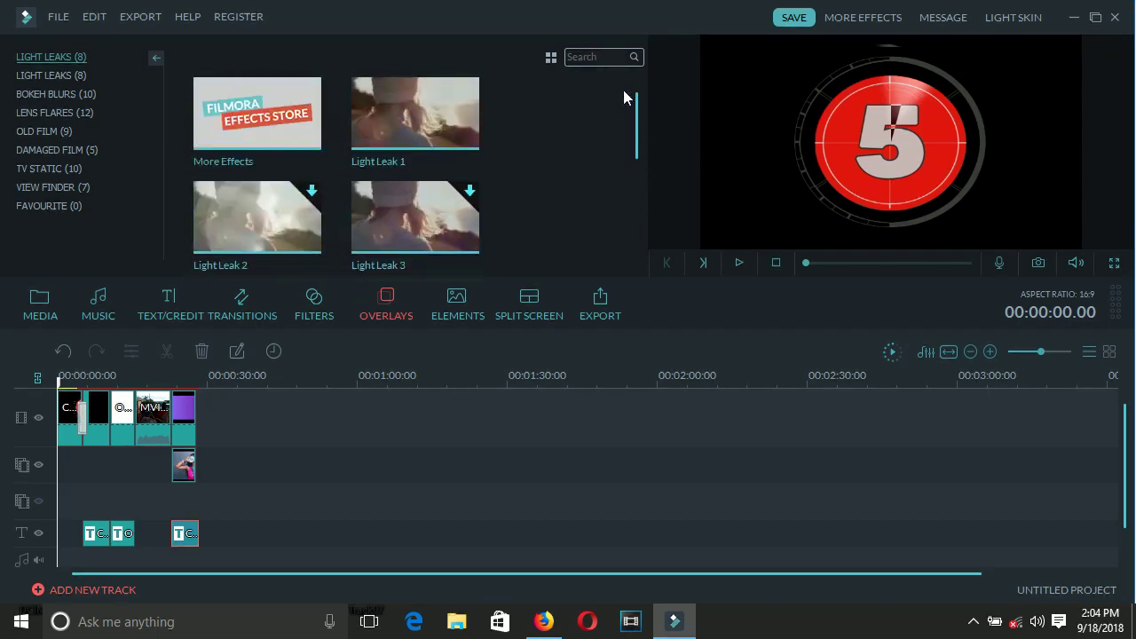
left_click(51, 77)
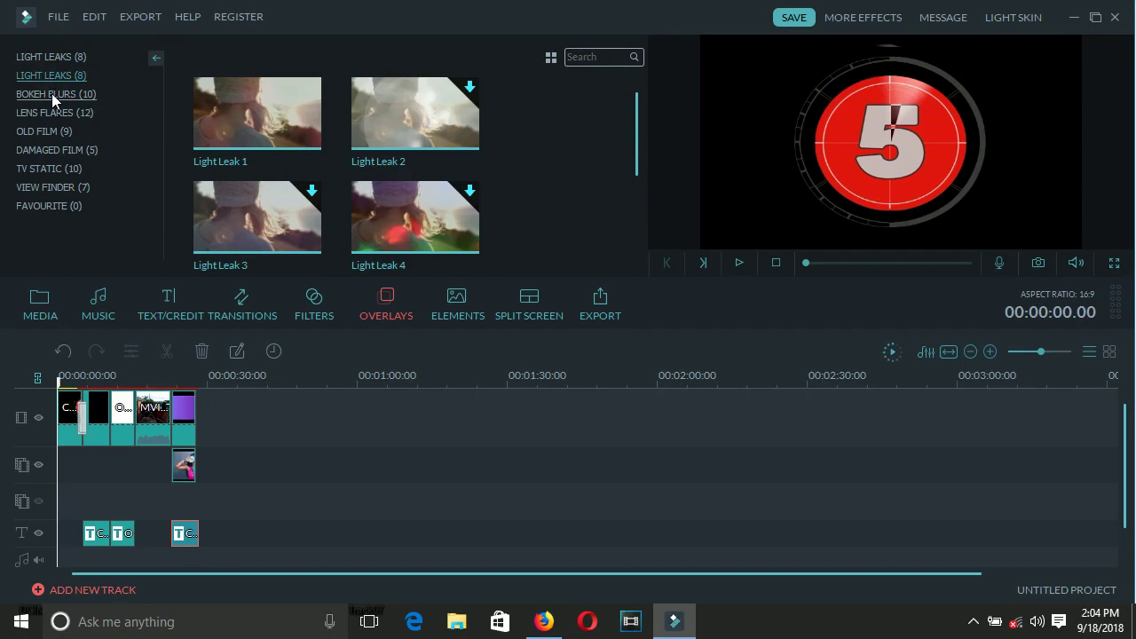
left_click(51, 93)
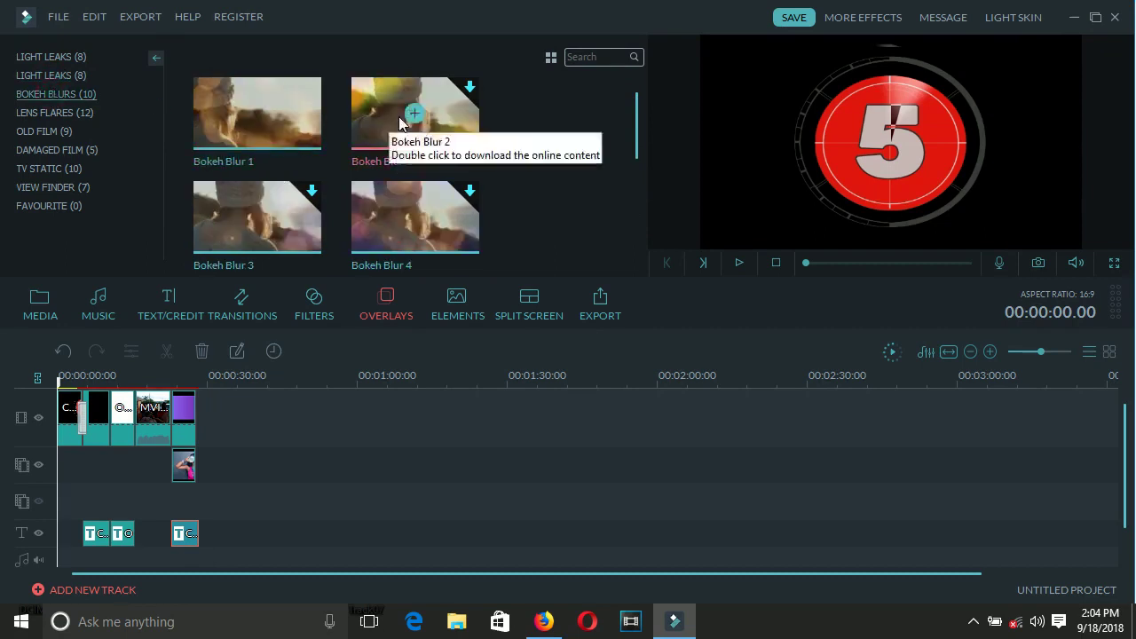
left_click(32, 150)
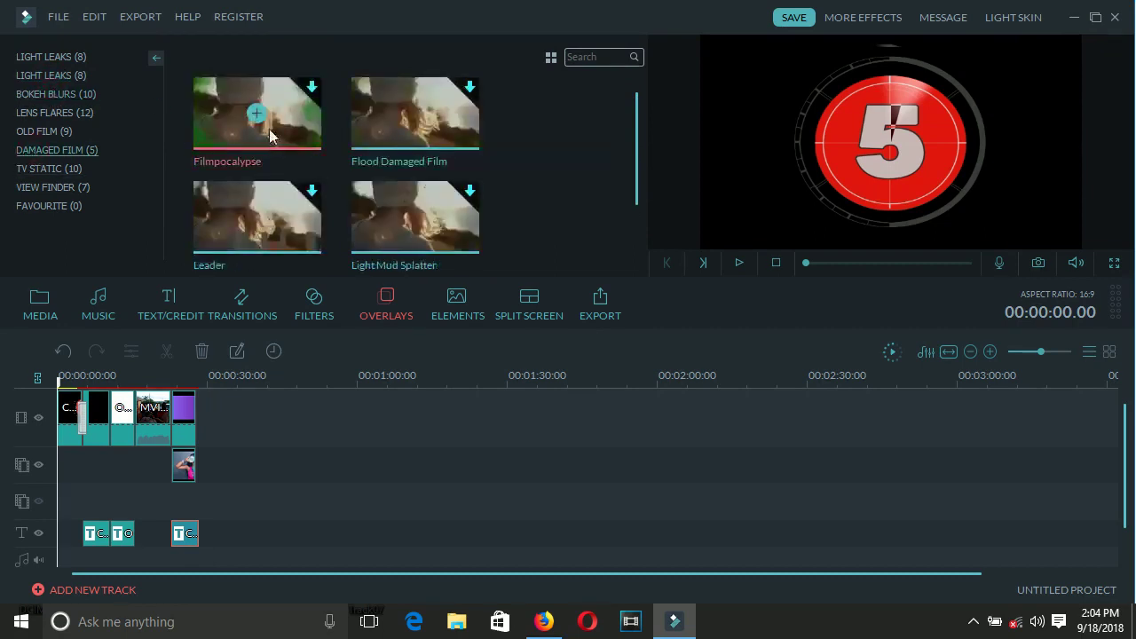
left_click(26, 169)
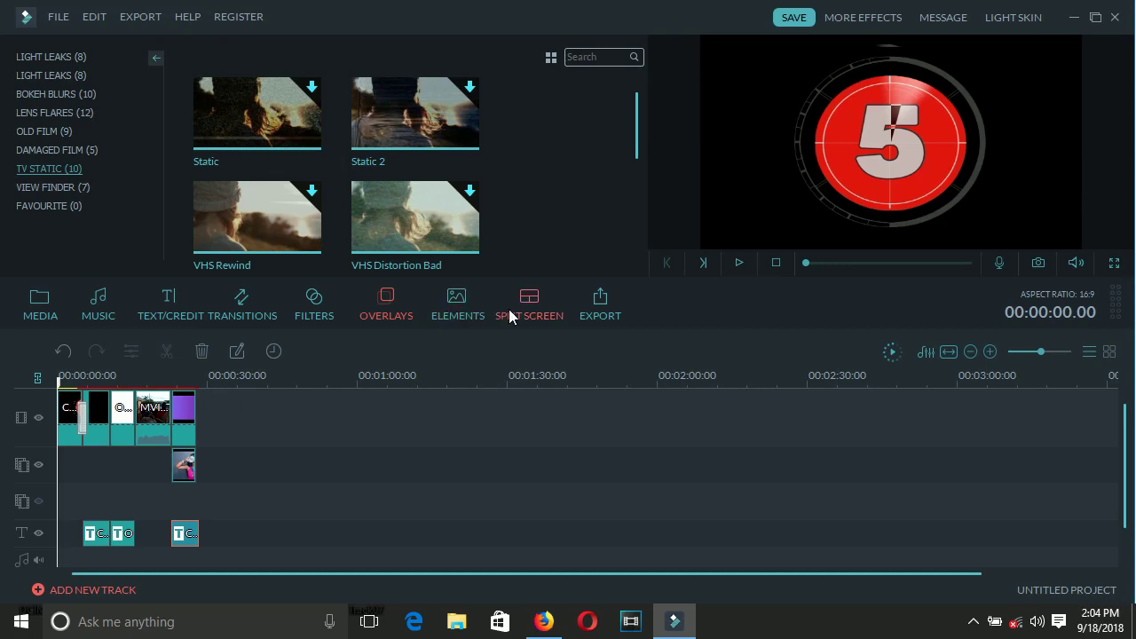
left_click(969, 621)
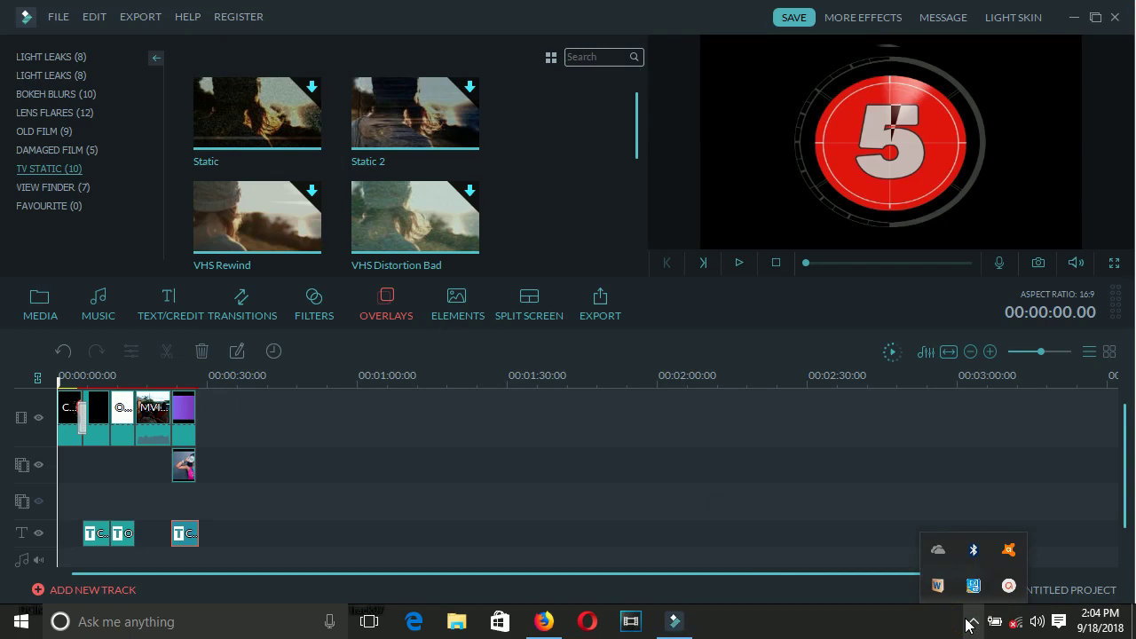
left_click(1009, 587)
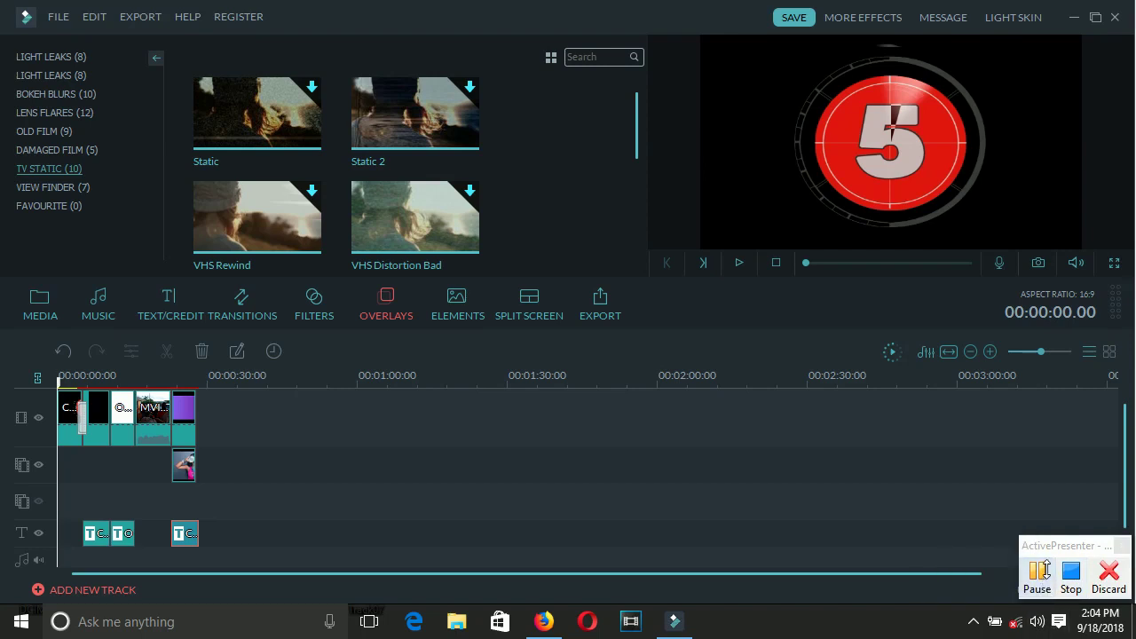
left_click(1046, 570)
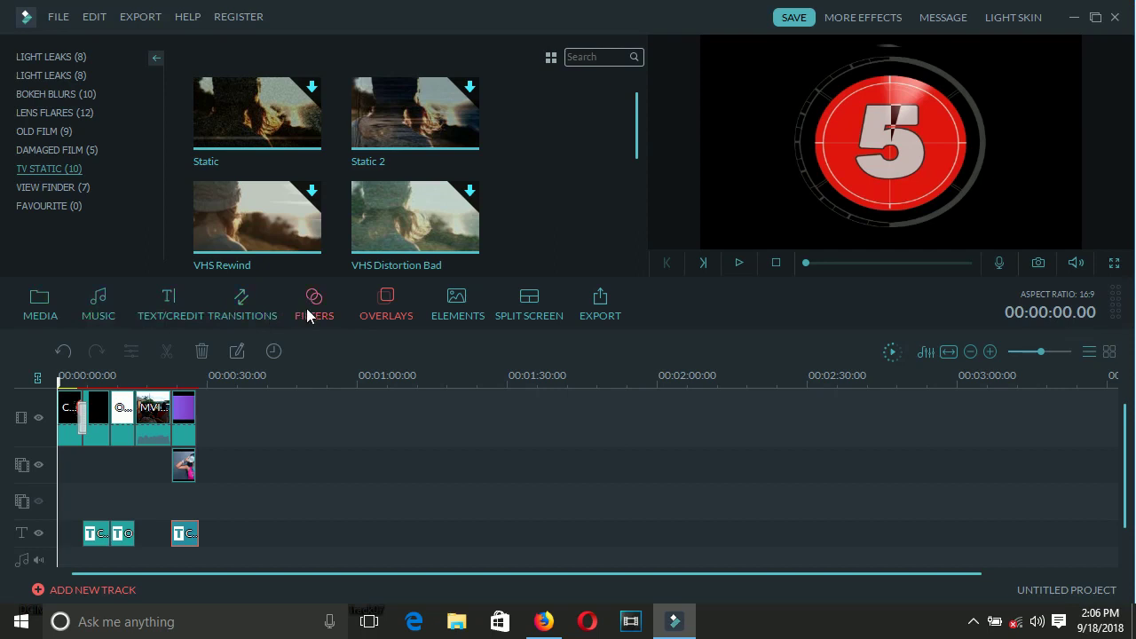
Step: Try to place the Flood Damaged Film overlay from the Damaged Film category on the timeline, and cancel its download
left_click(257, 313)
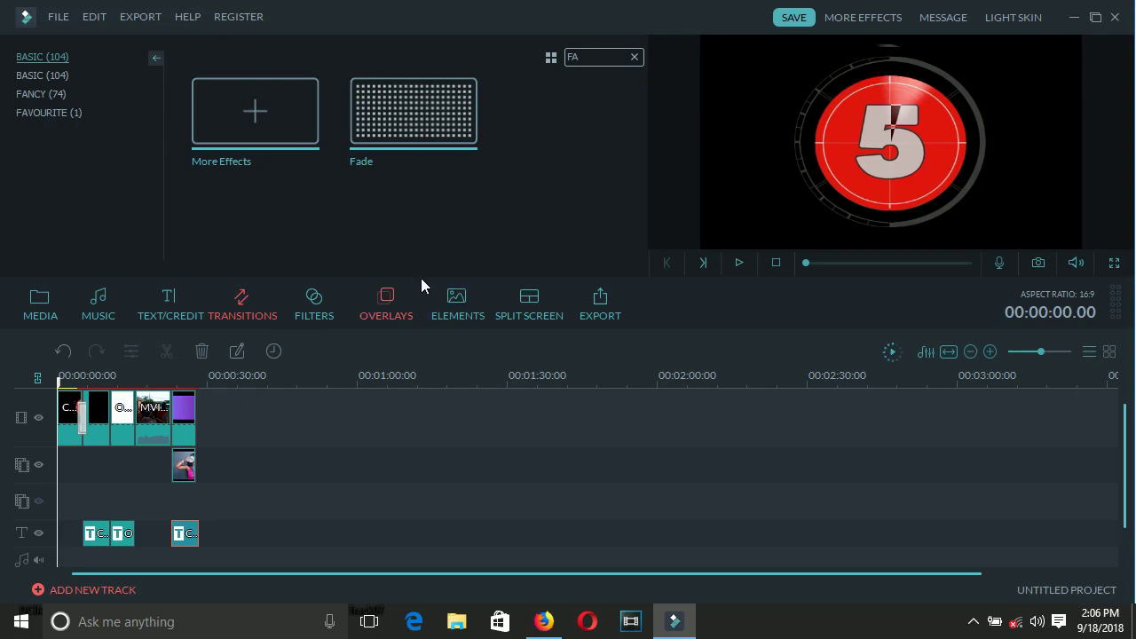
left_click(397, 312)
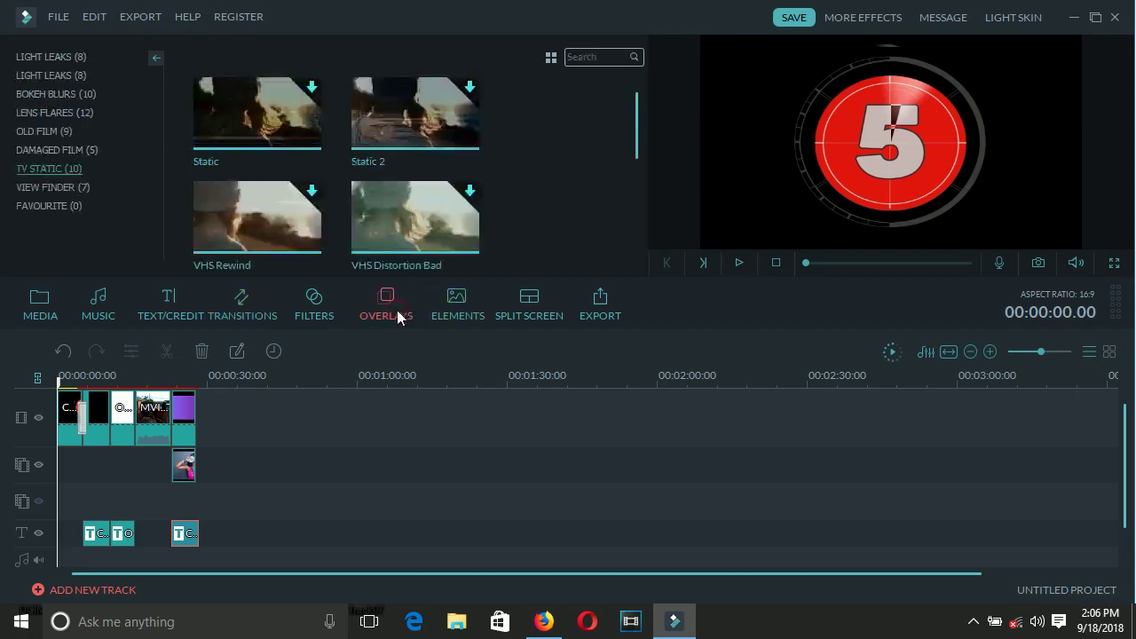
left_click(33, 153)
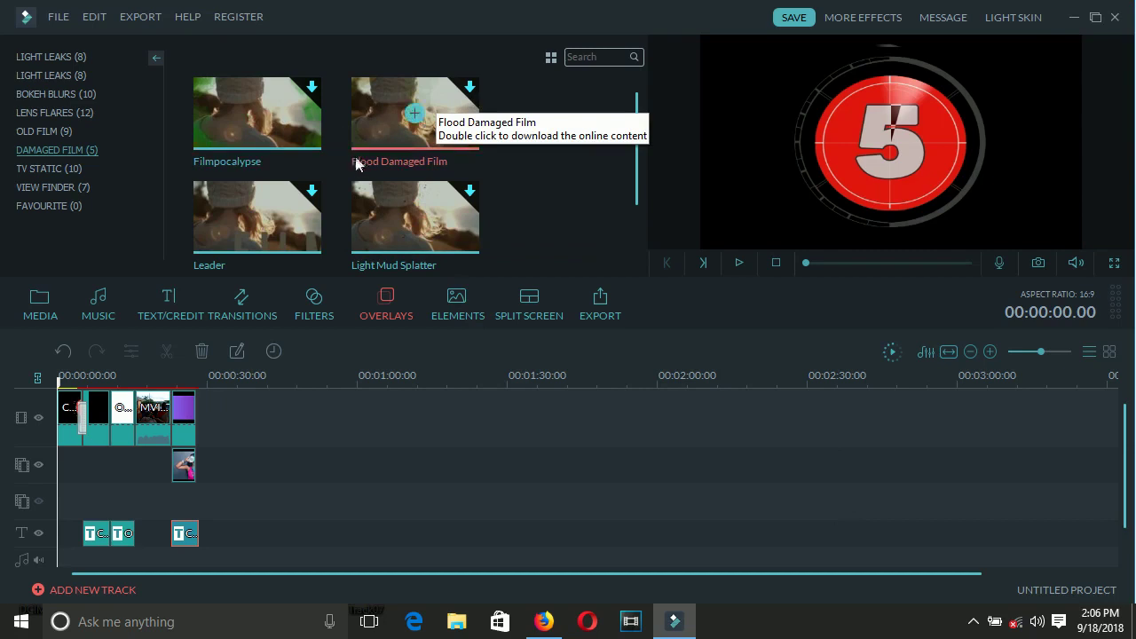
left_click(463, 105)
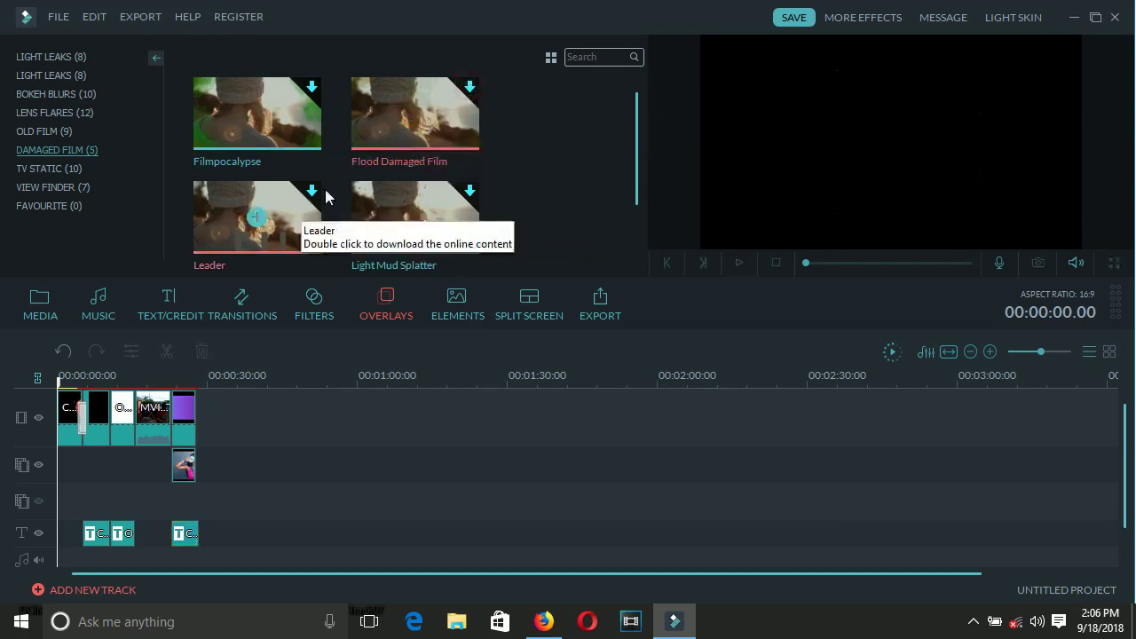
left_click_drag(370, 155, 177, 485)
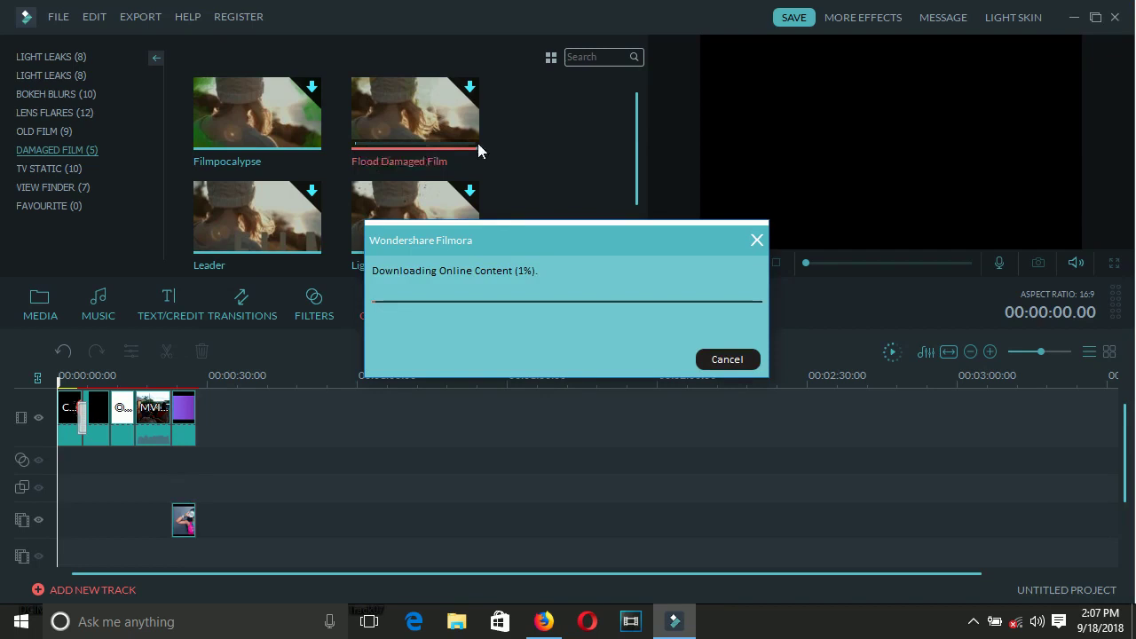
left_click(755, 241)
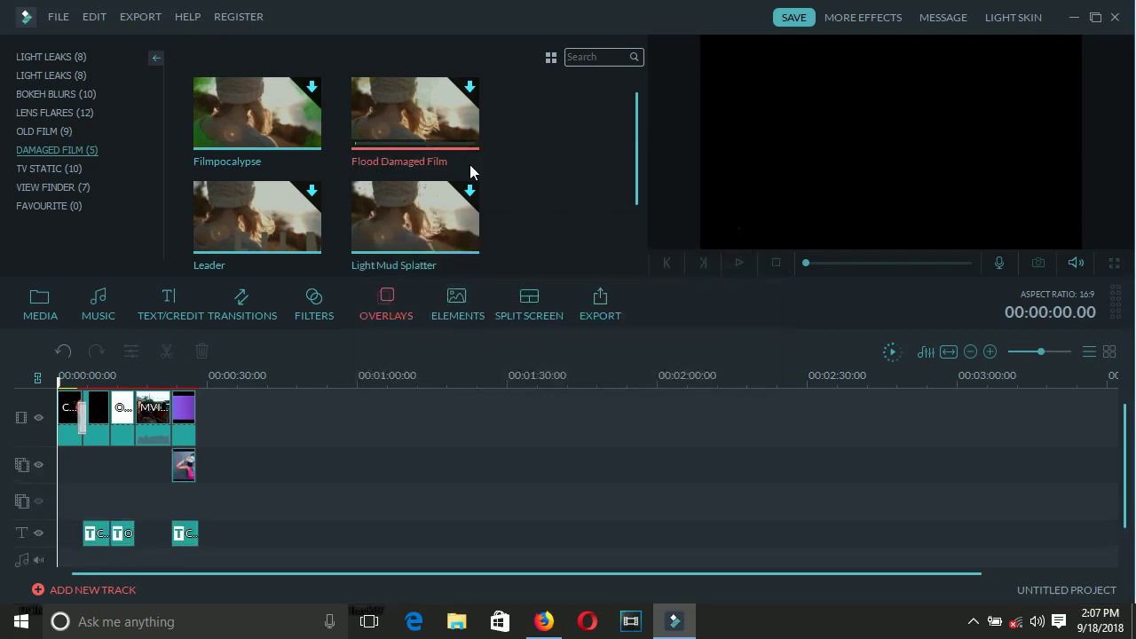
Step: Browse the full Elements library, from the badges through the hand-drawn and motion shapes to the web elements
left_click(461, 311)
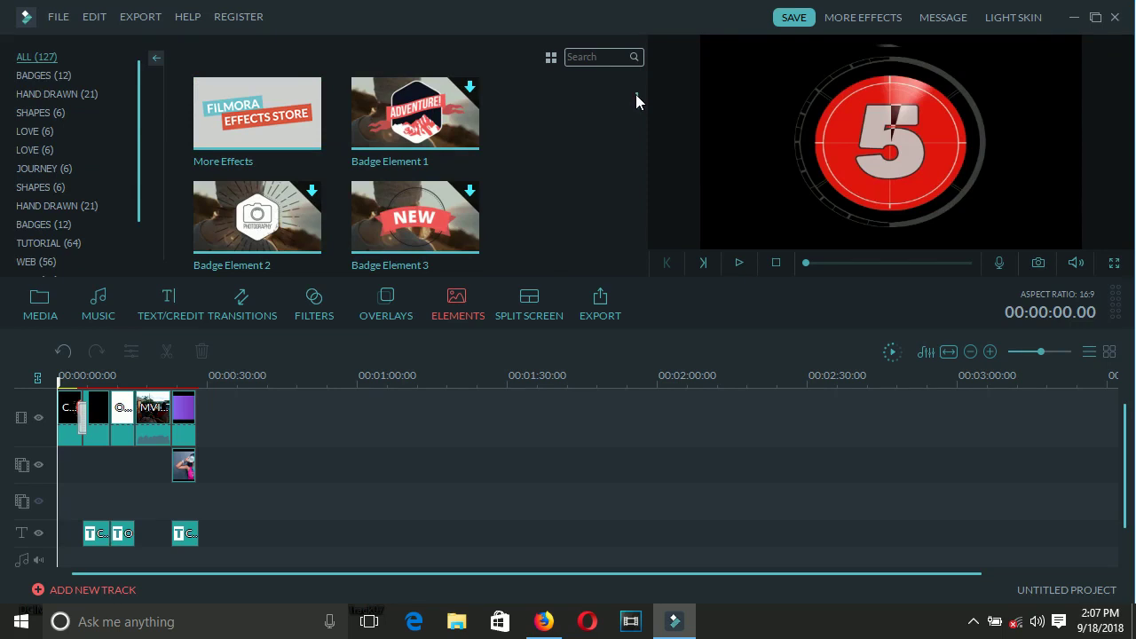
scroll(636, 95, "down", 1)
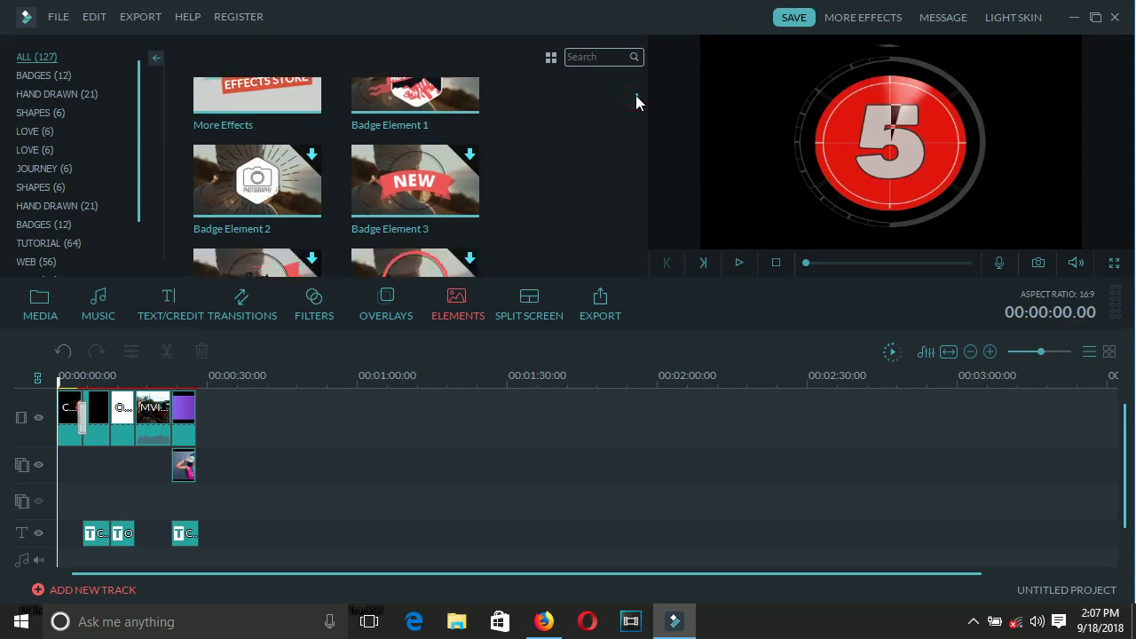
scroll(635, 95, "down", 3)
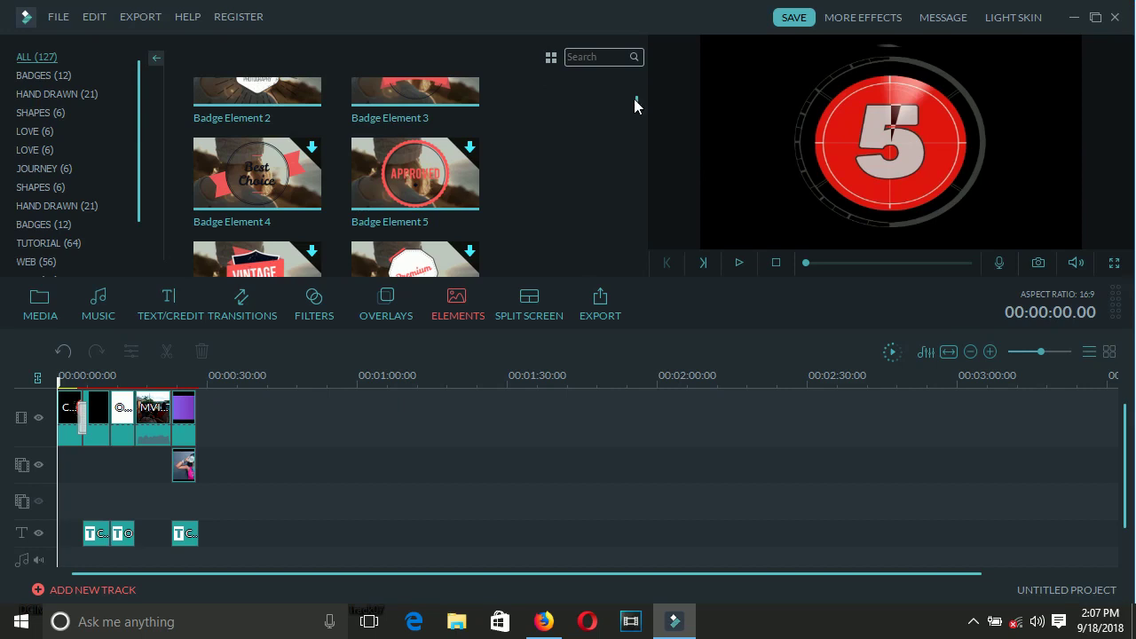
left_click_drag(636, 98, 638, 125)
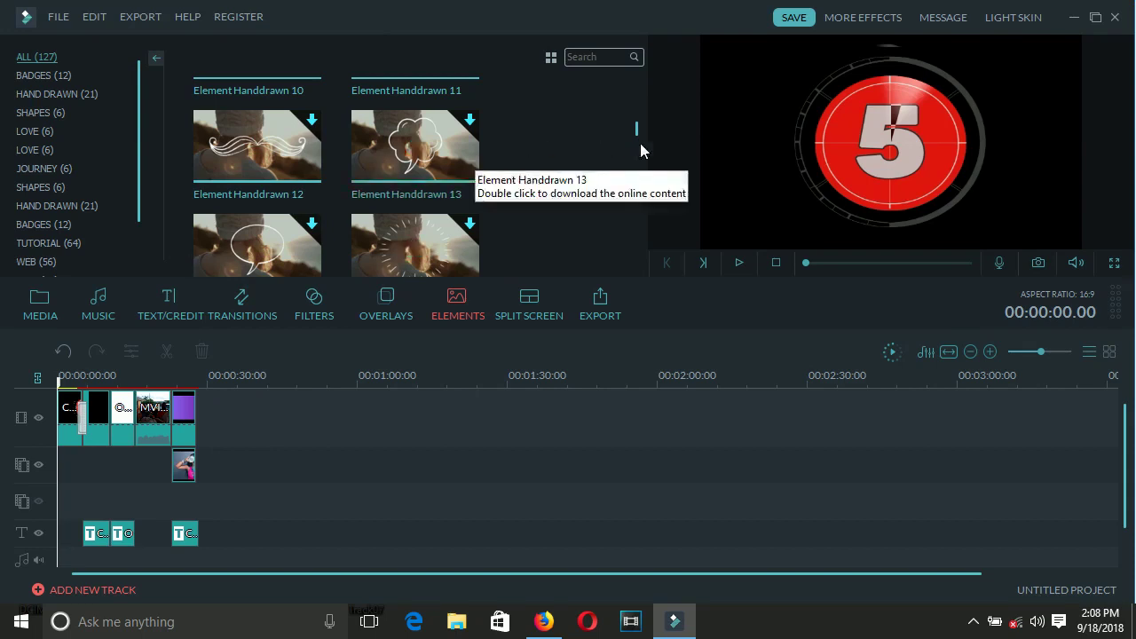
left_click_drag(635, 128, 636, 159)
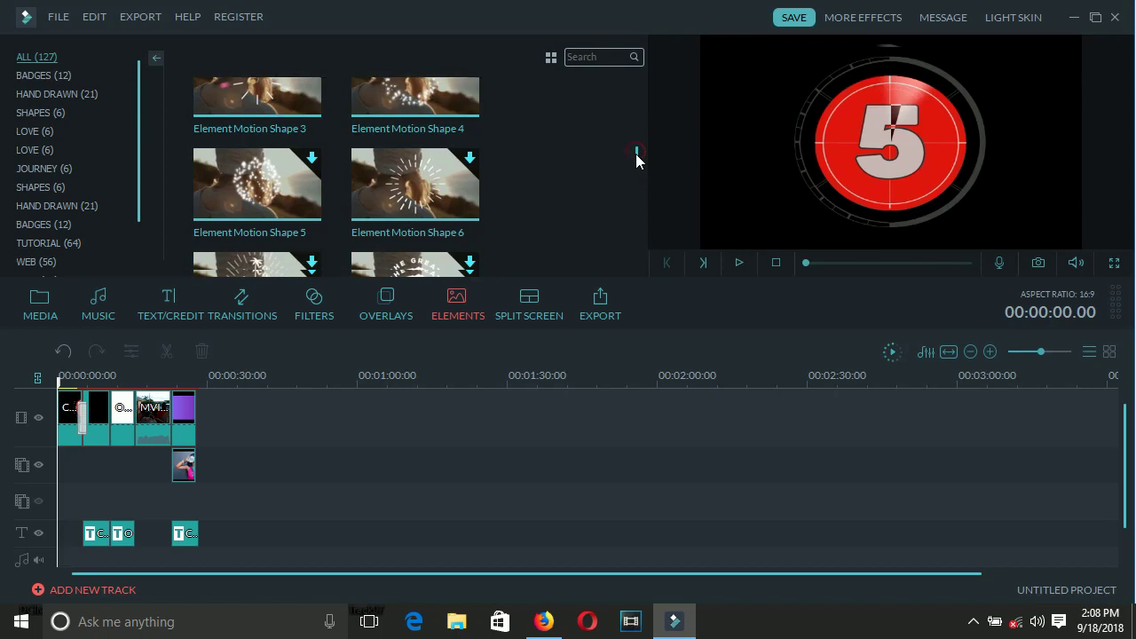
left_click_drag(635, 153, 650, 186)
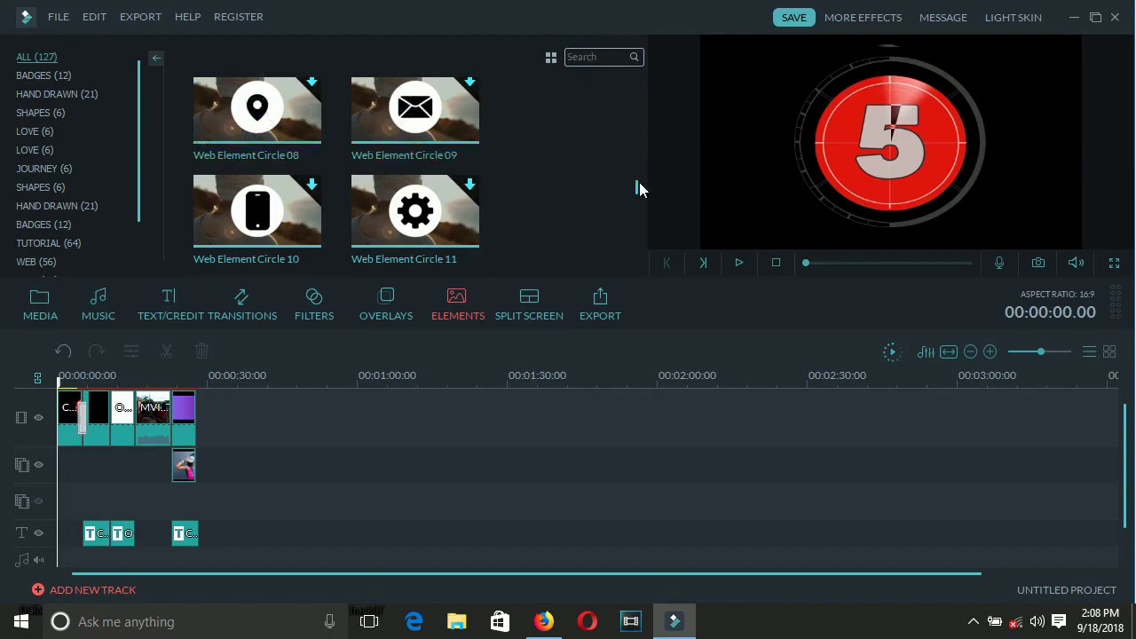
left_click_drag(639, 182, 643, 231)
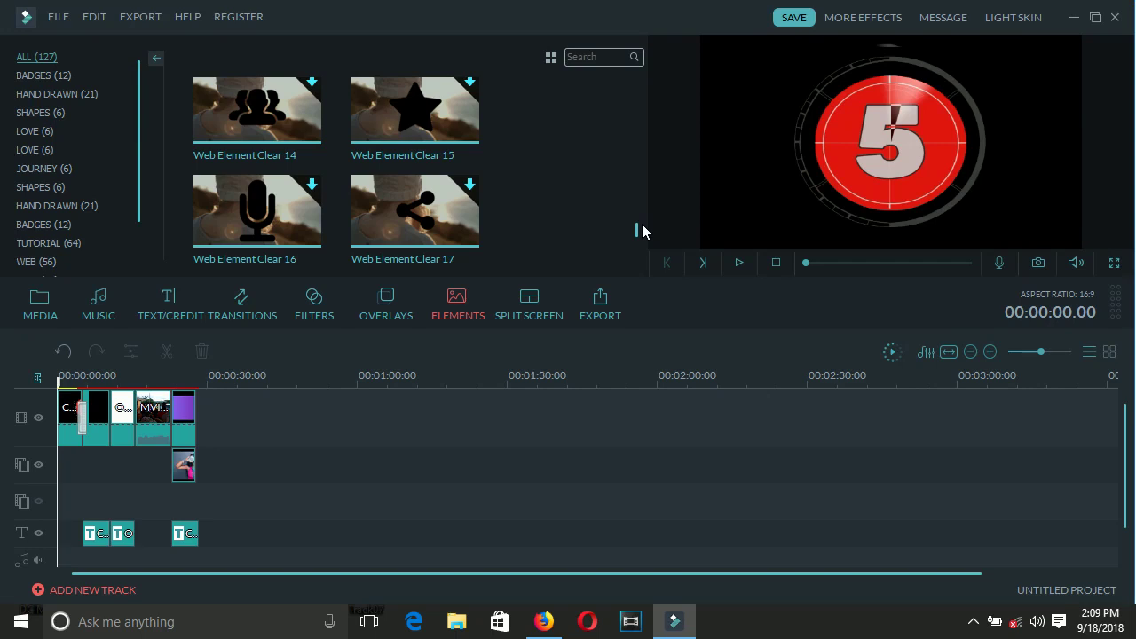
Step: Try adding the split screen layout with one large pane above three moving panes at the timeline start, and undo it
left_click(511, 304)
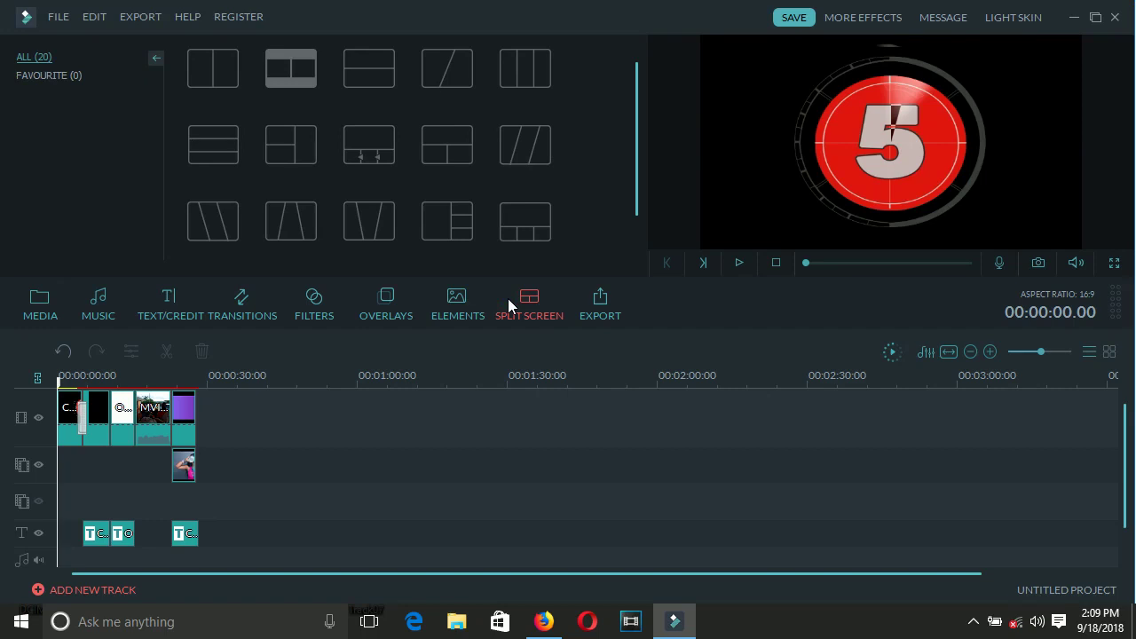
mouse_move(398, 174)
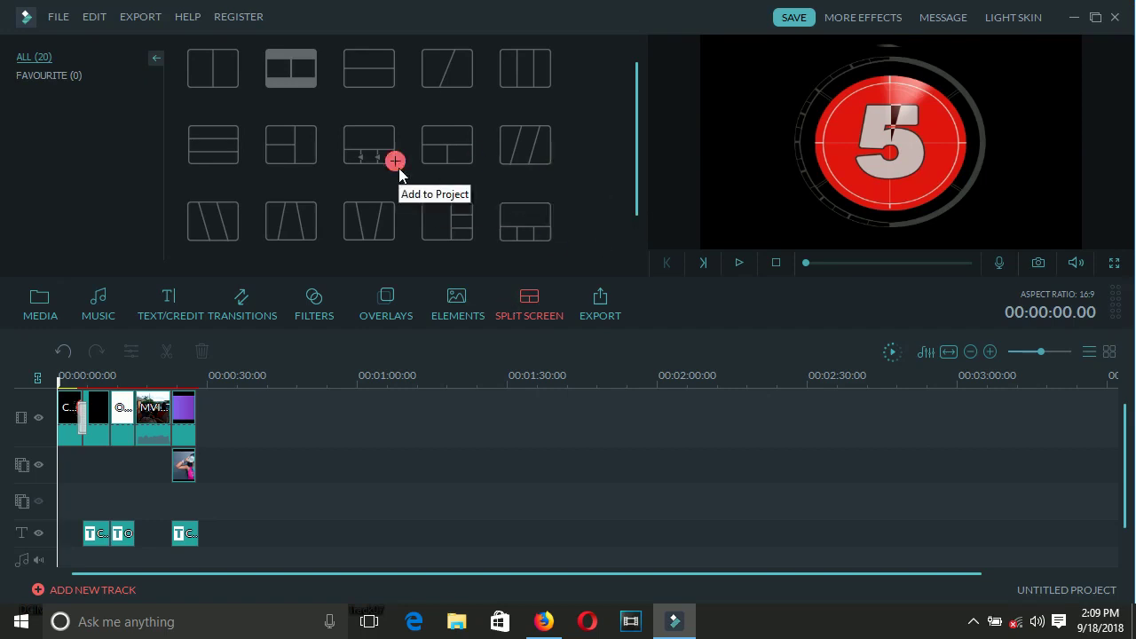
left_click(398, 168)
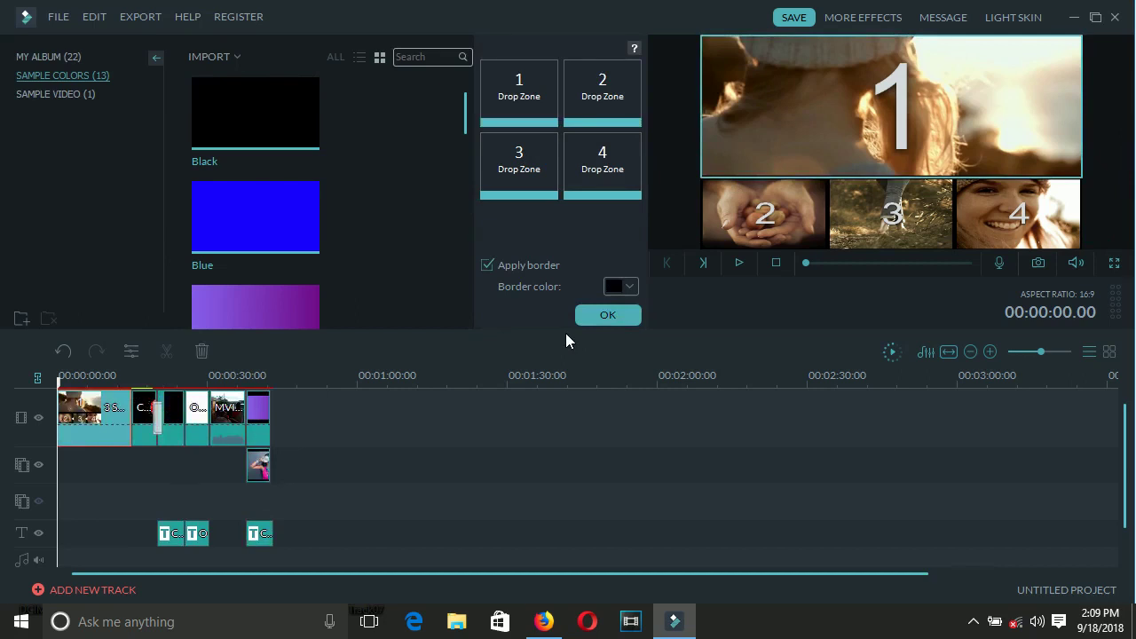
key("ctrl+z")
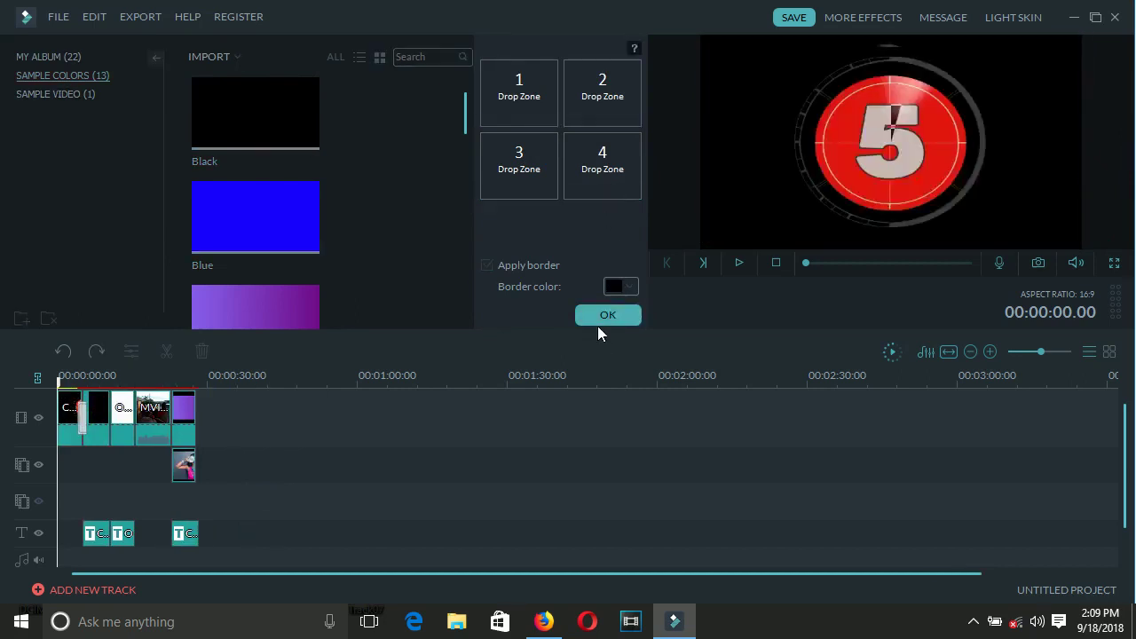
left_click(597, 316)
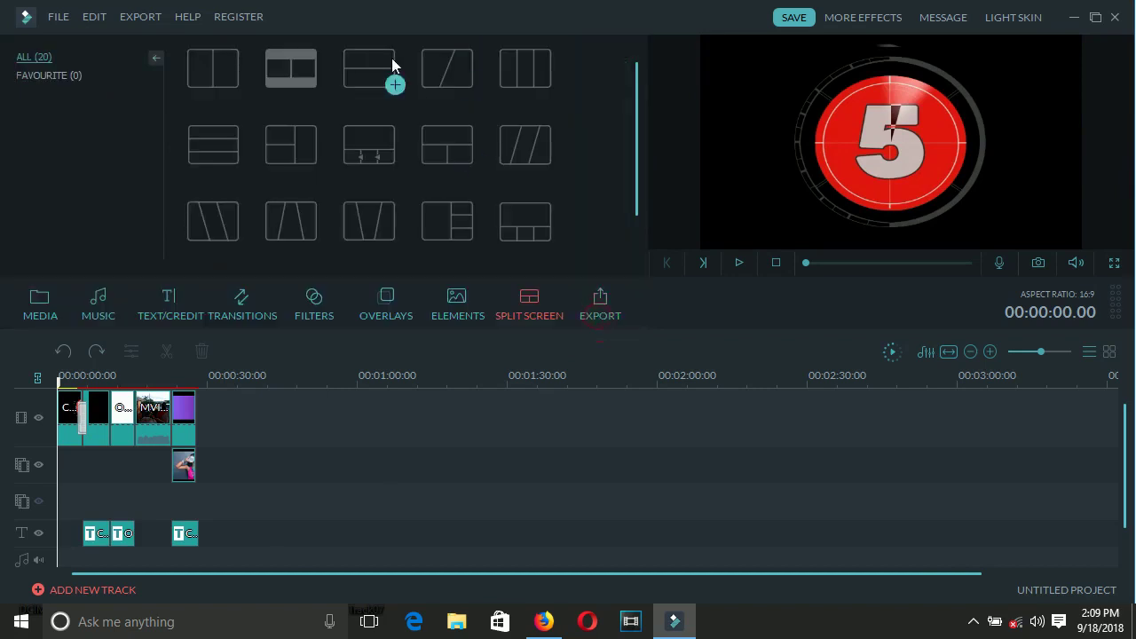
Step: Preview the split screen layout with three moving lower panes and add it to the video track after the last clip
left_click(371, 147)
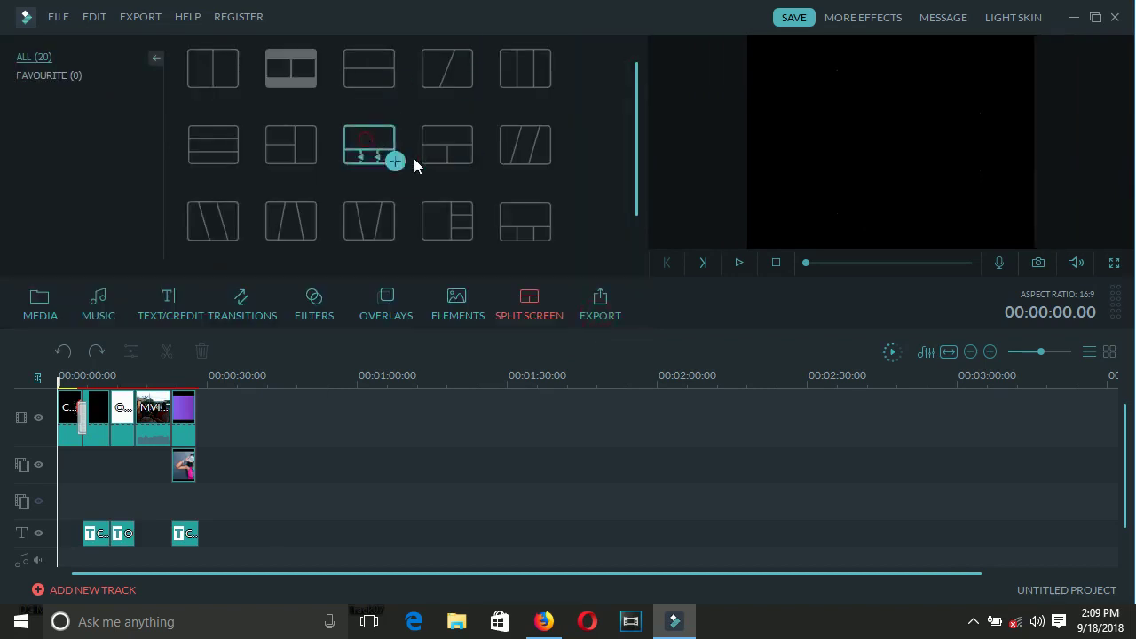
left_click(736, 264)
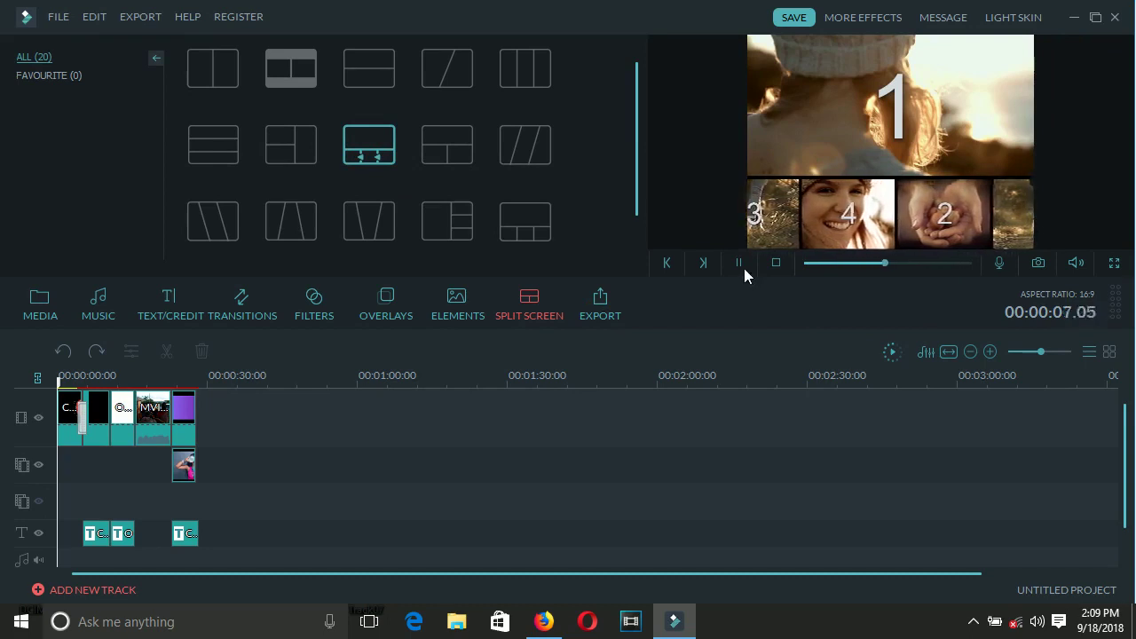
mouse_move(365, 137)
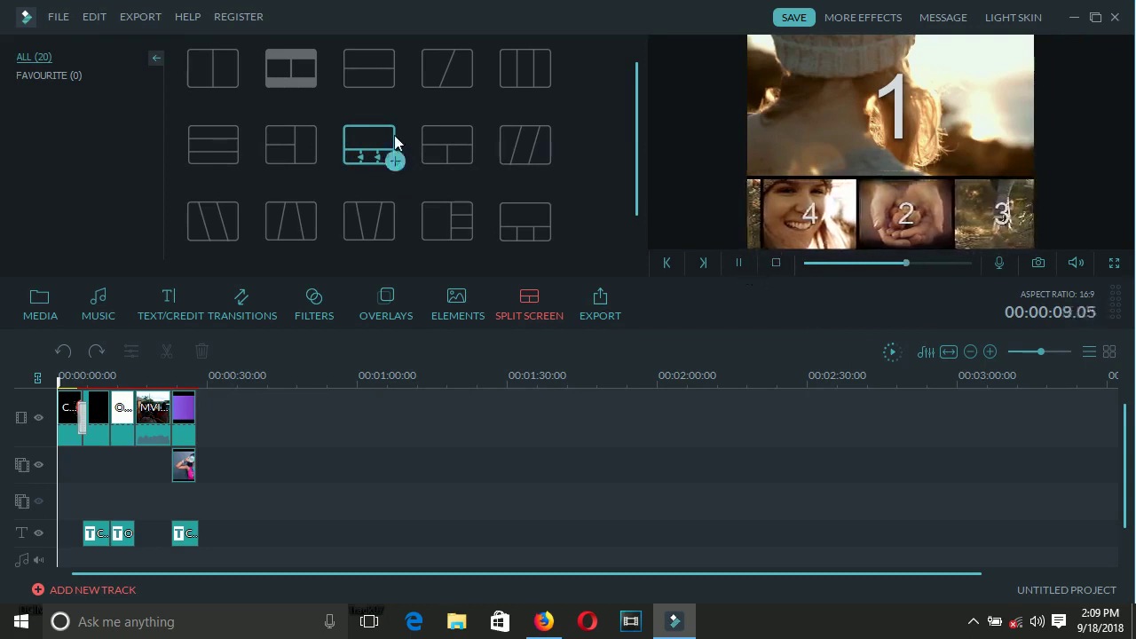
left_click_drag(365, 138, 247, 426)
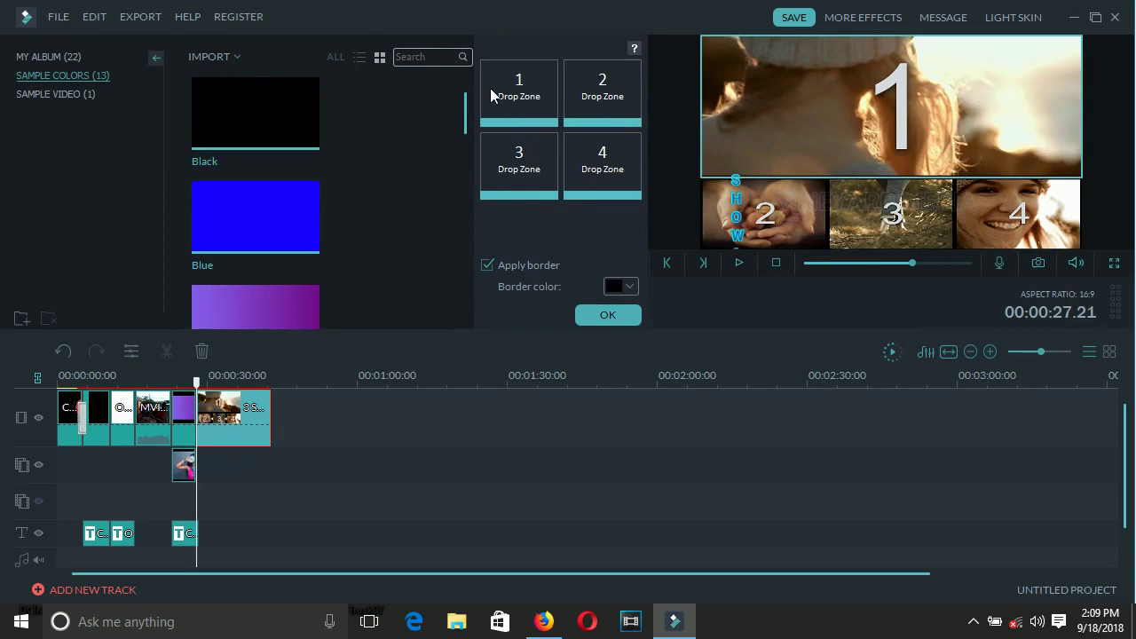
Step: Fill split screen drop zones 1 to 4 with GVG_INTRO_SOUND, MVI_6454, MVI_6450 and MVI_6449 from My Album, and accept the layout
left_click(49, 53)
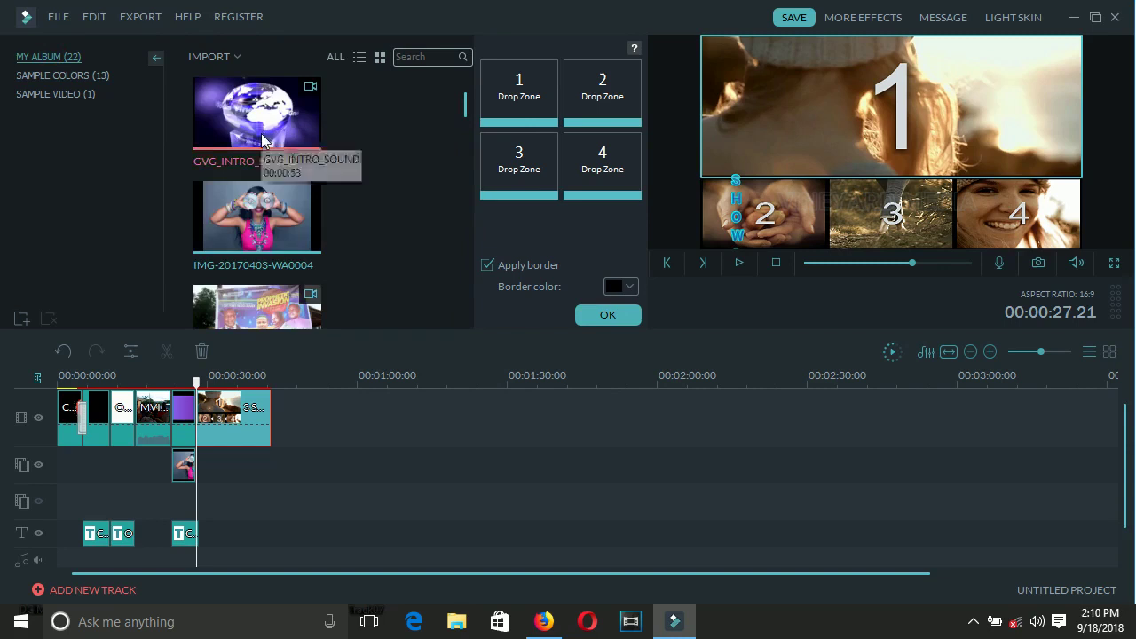
left_click_drag(258, 129, 499, 98)
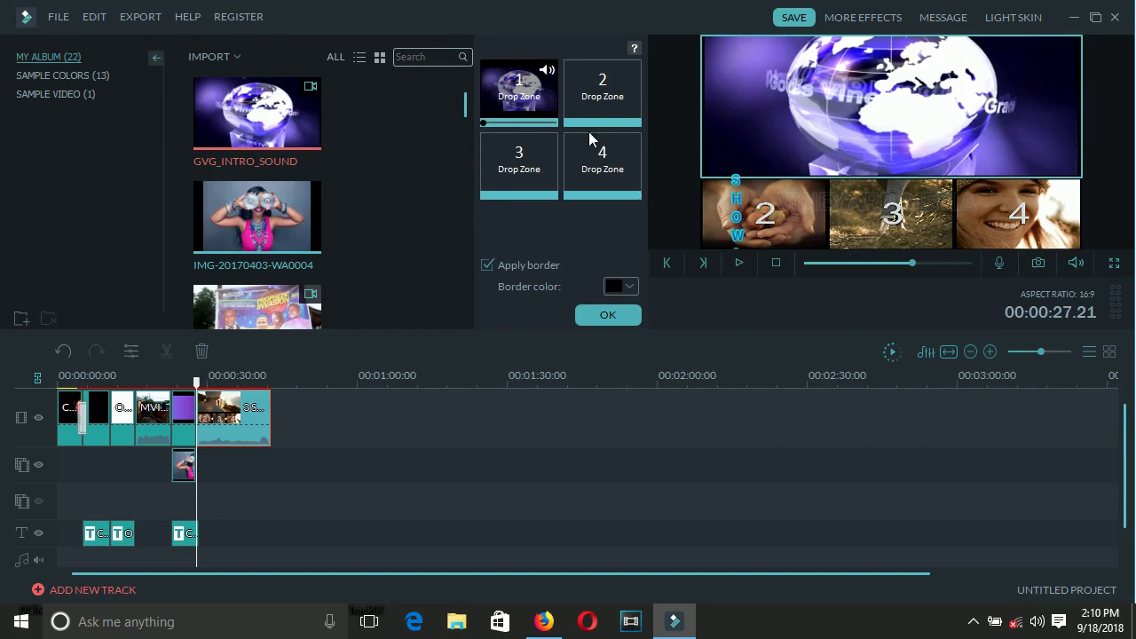
left_click_drag(464, 102, 469, 141)
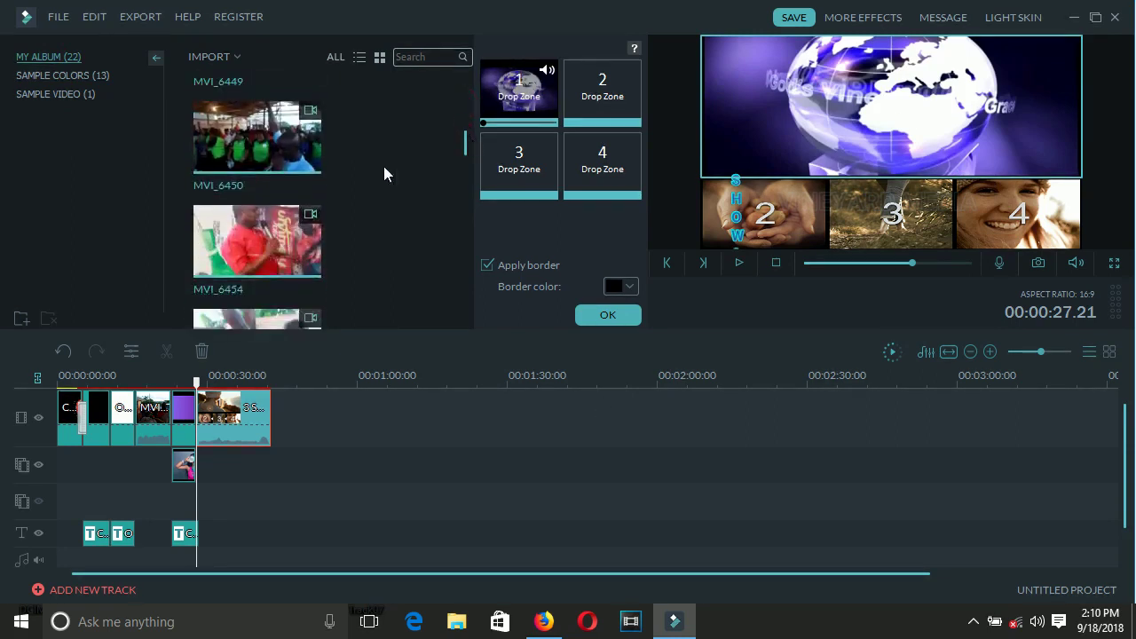
left_click_drag(238, 223, 581, 102)
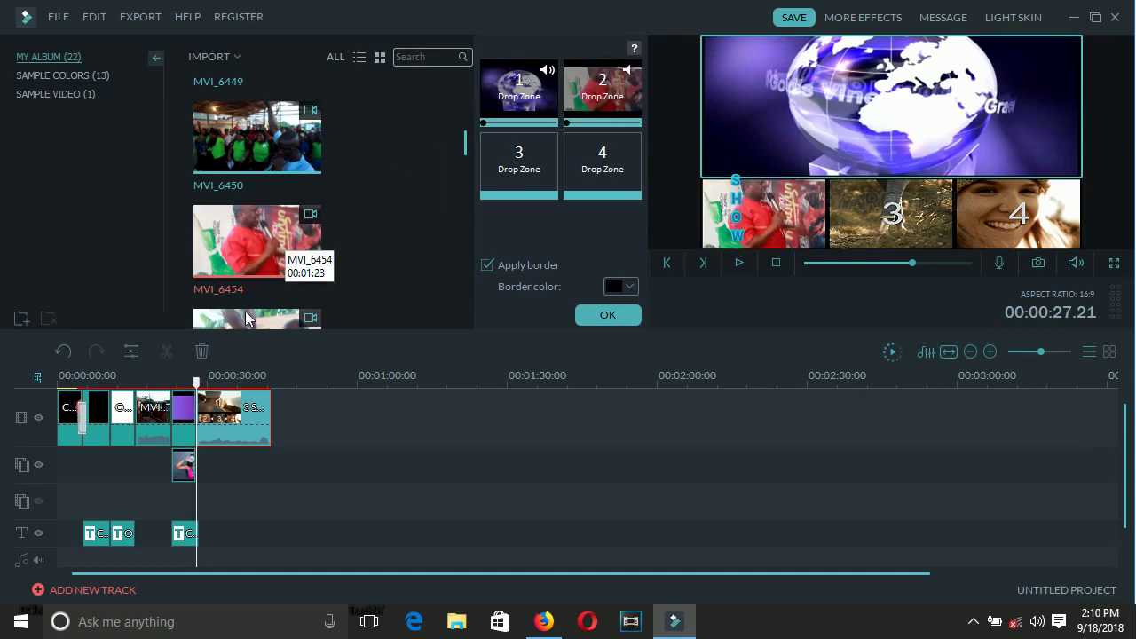
left_click_drag(239, 162, 510, 173)
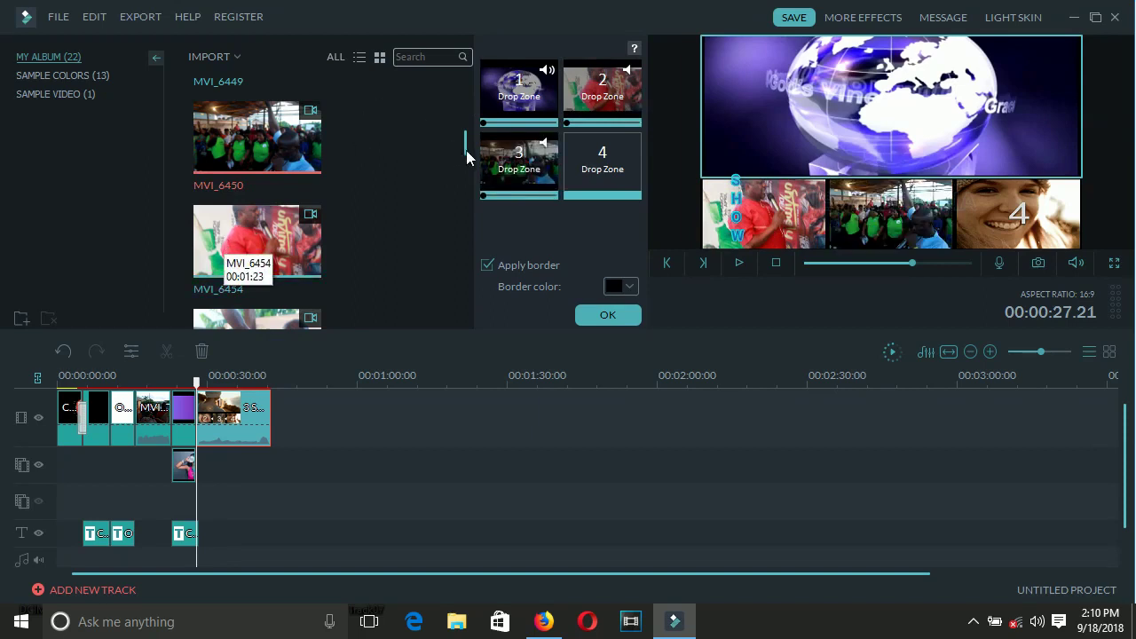
left_click_drag(465, 153, 465, 138)
left_click_drag(224, 197, 597, 175)
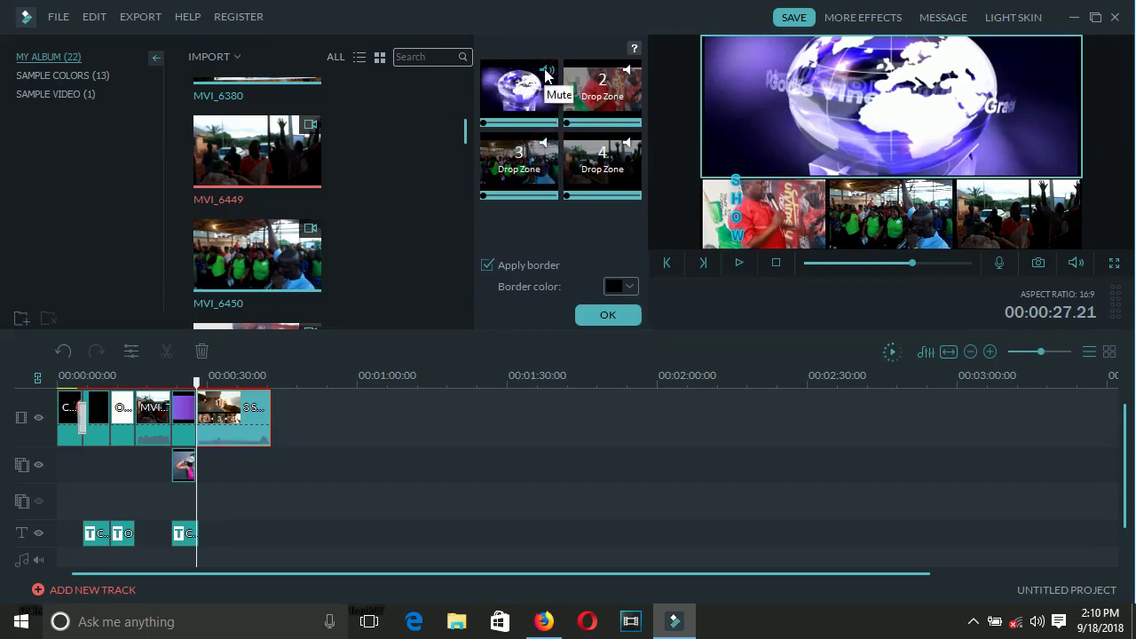
left_click(607, 313)
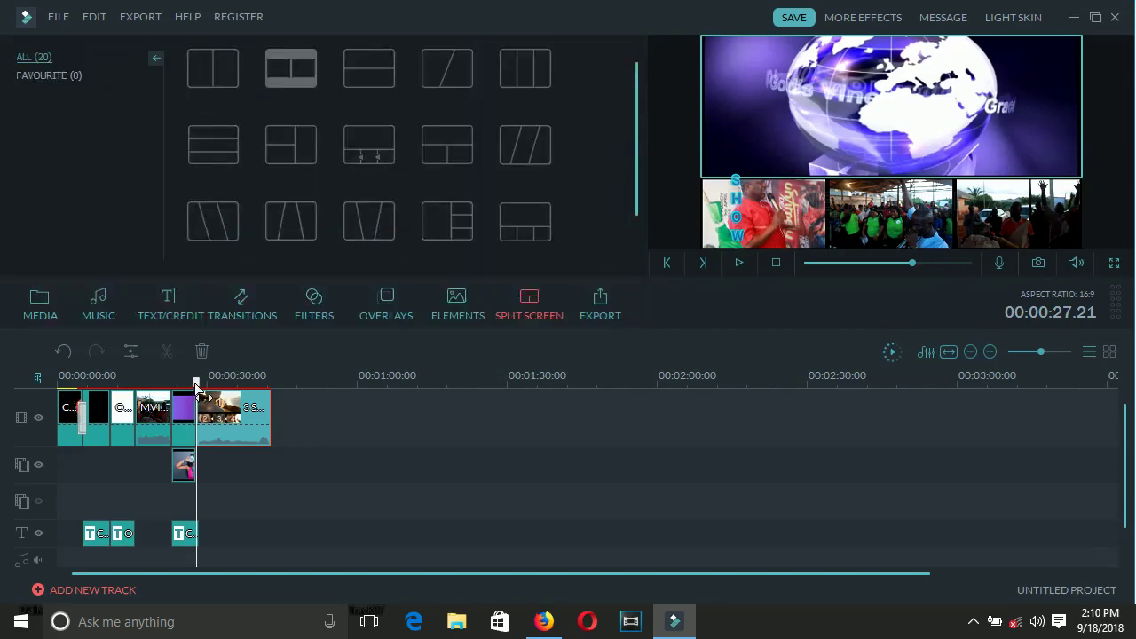
Step: Play back the split screen scene on the timeline and stop the preview
key("space")
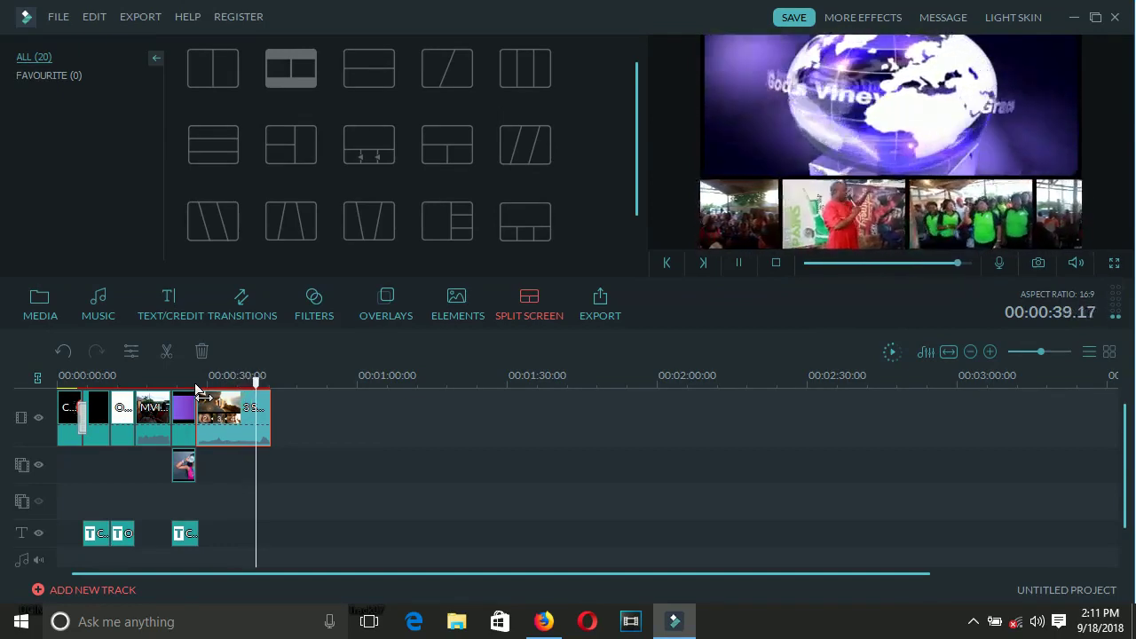
left_click(774, 262)
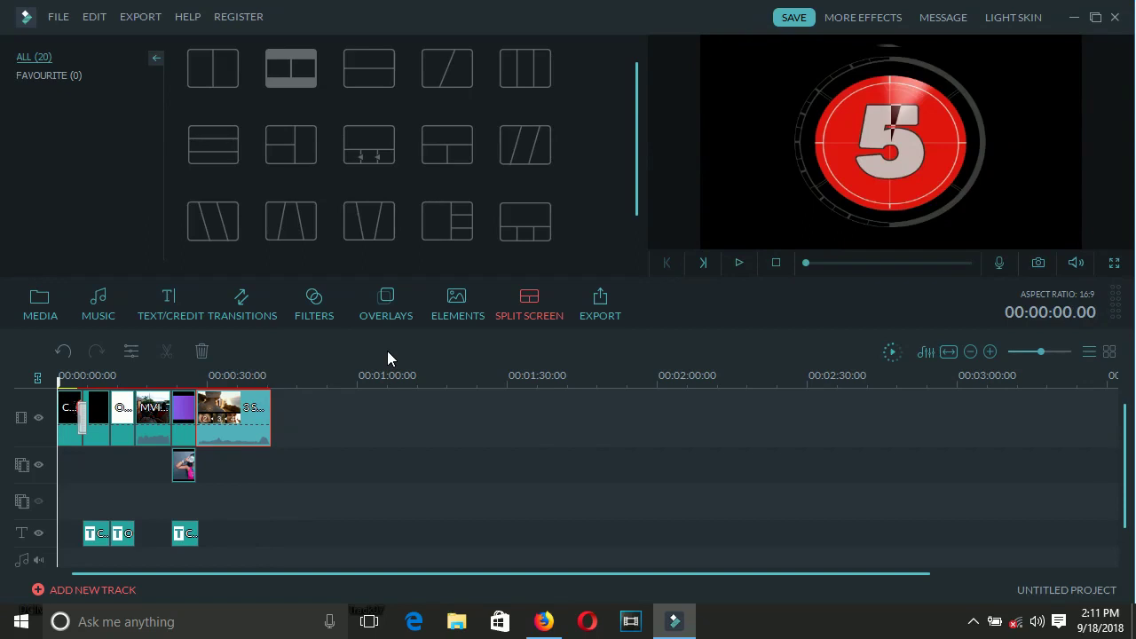
Step: Open the export options and view the output descriptions of the iPhone and Android Generic device presets
left_click(600, 307)
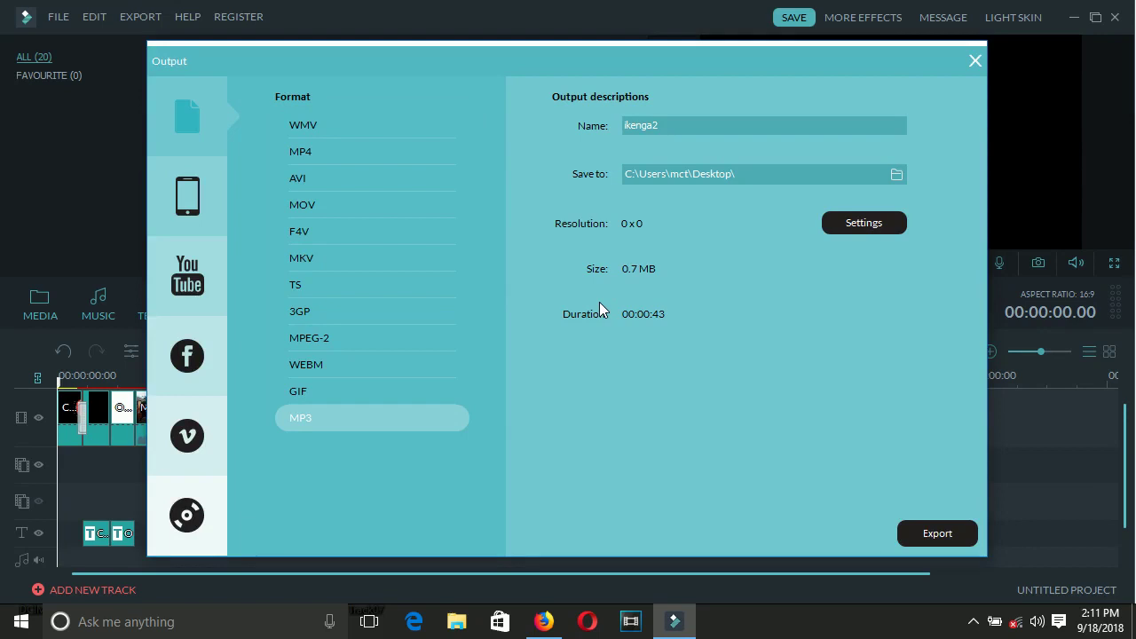
left_click(190, 199)
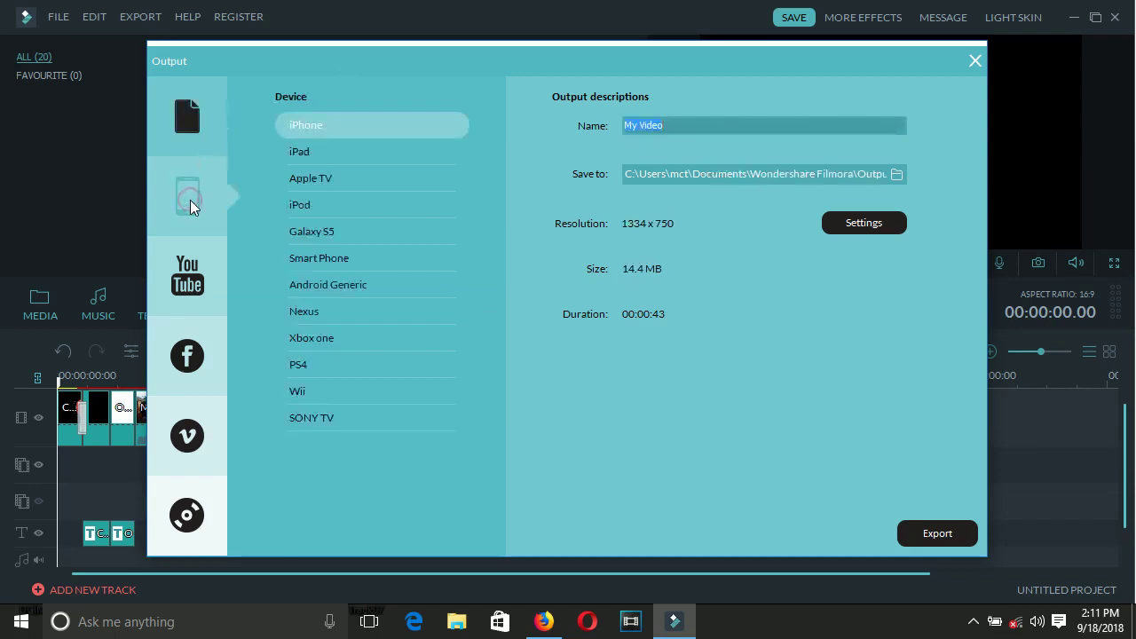
left_click(312, 282)
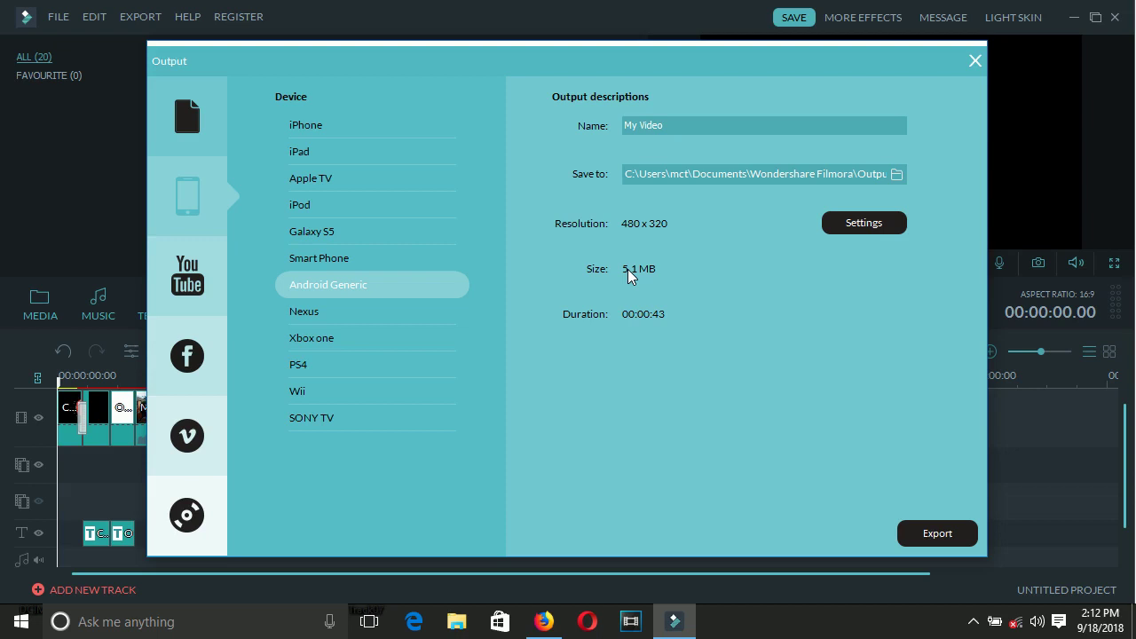
Step: Choose AVI as the export format and set its video resolution to 1280 x 720
left_click(190, 122)
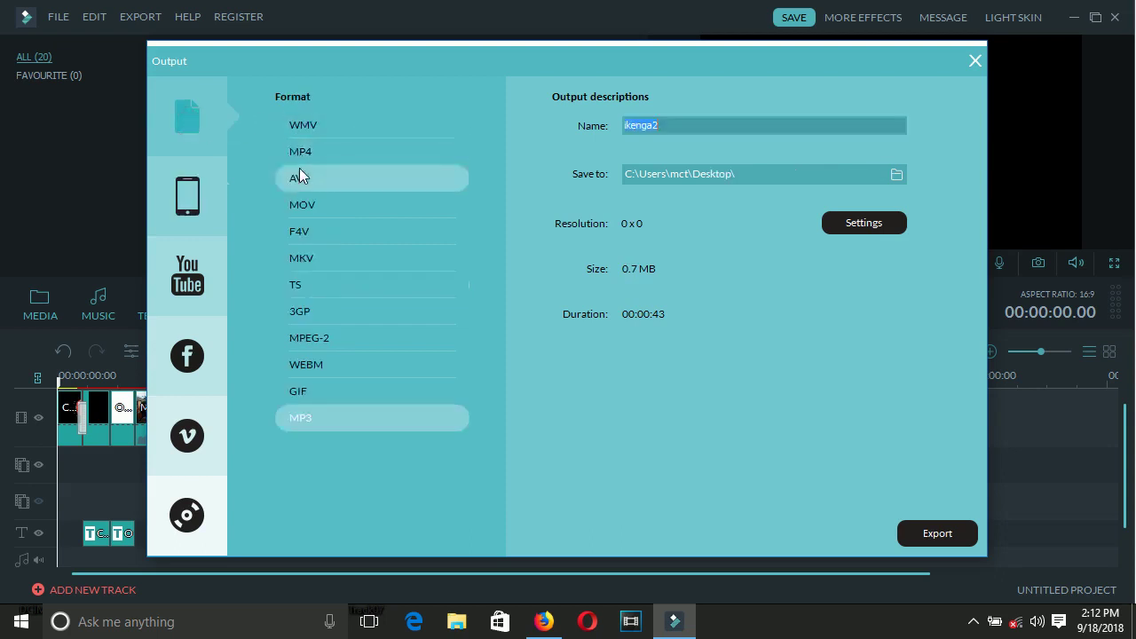
left_click(299, 171)
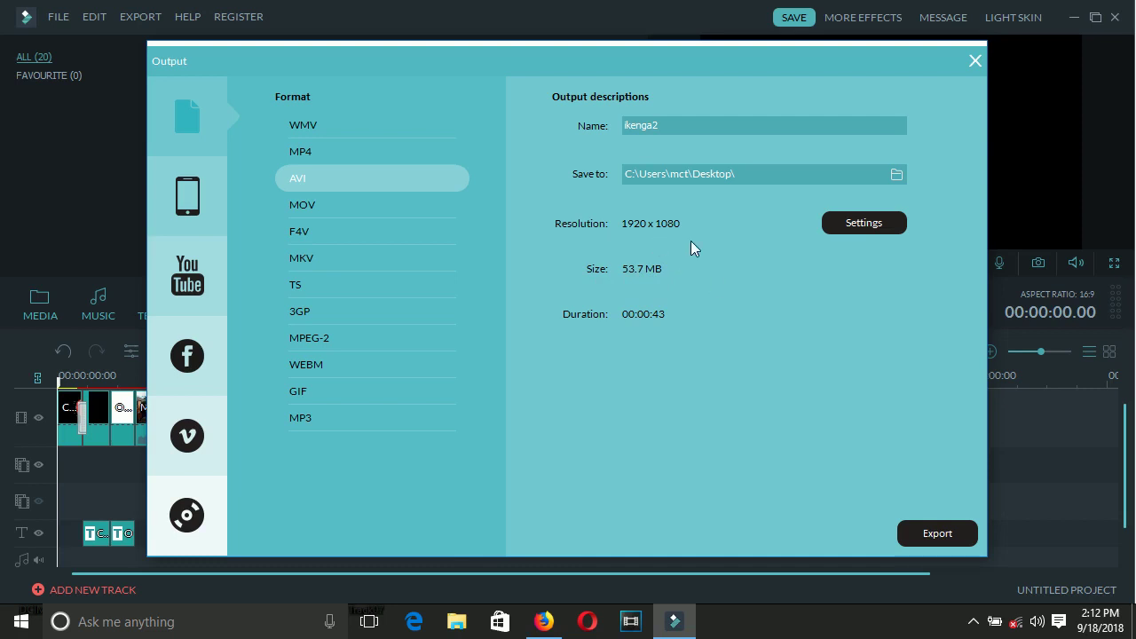
left_click(887, 221)
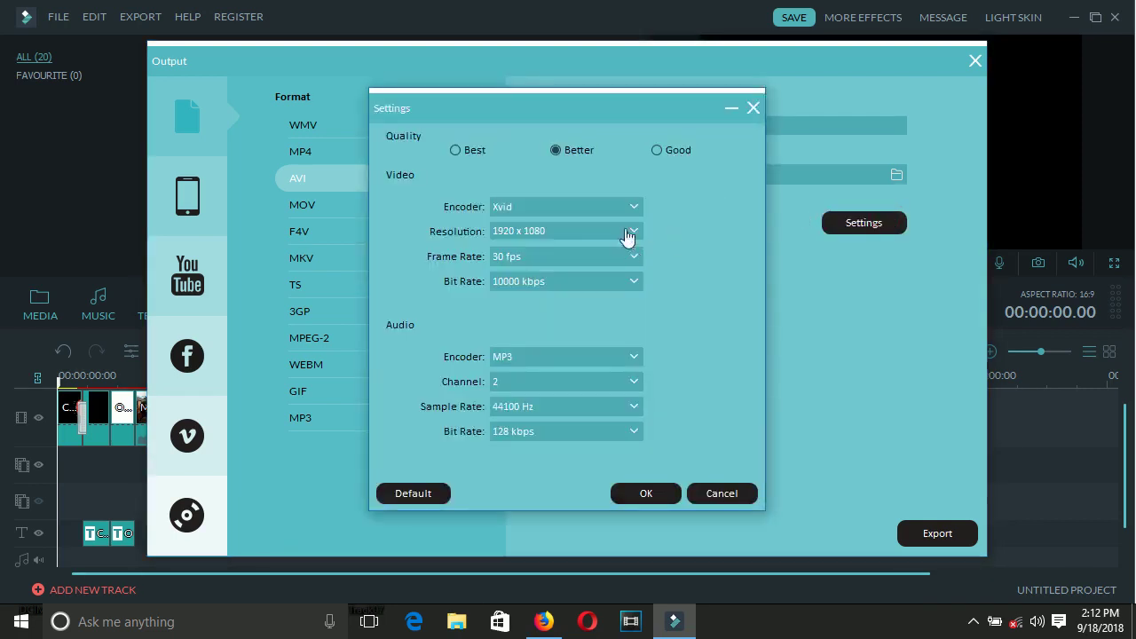
left_click(626, 236)
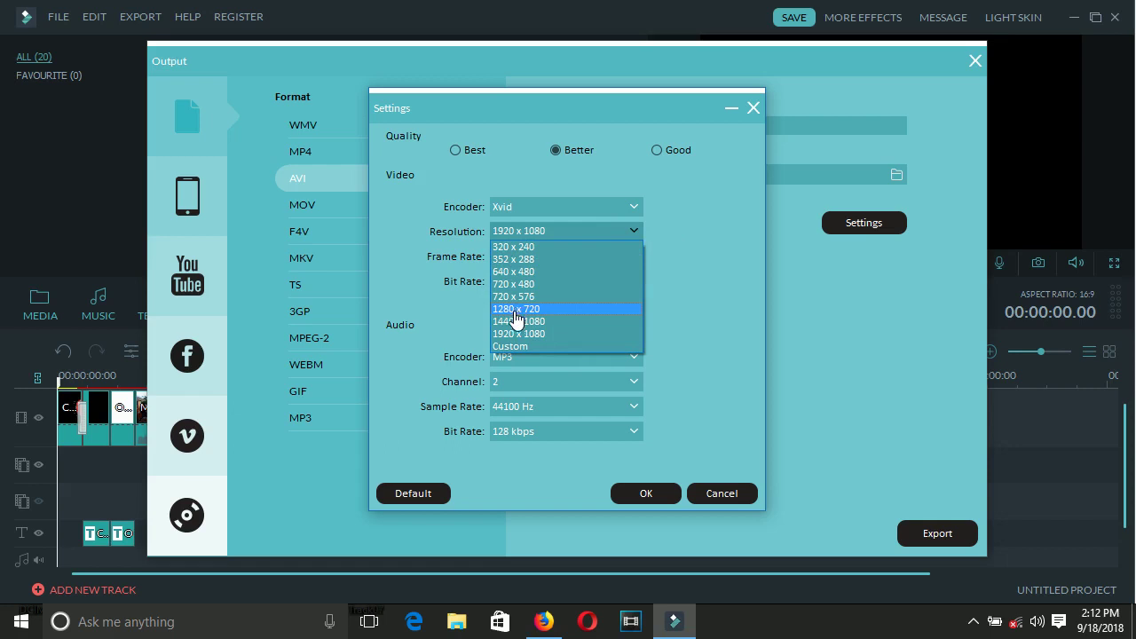
left_click(515, 310)
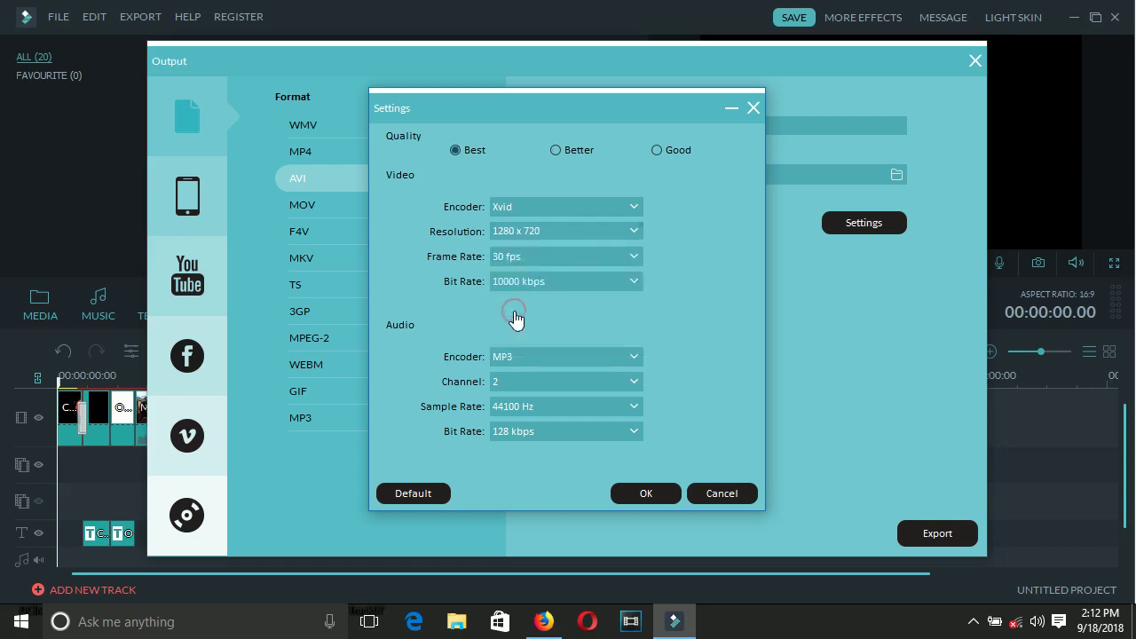
left_click(658, 498)
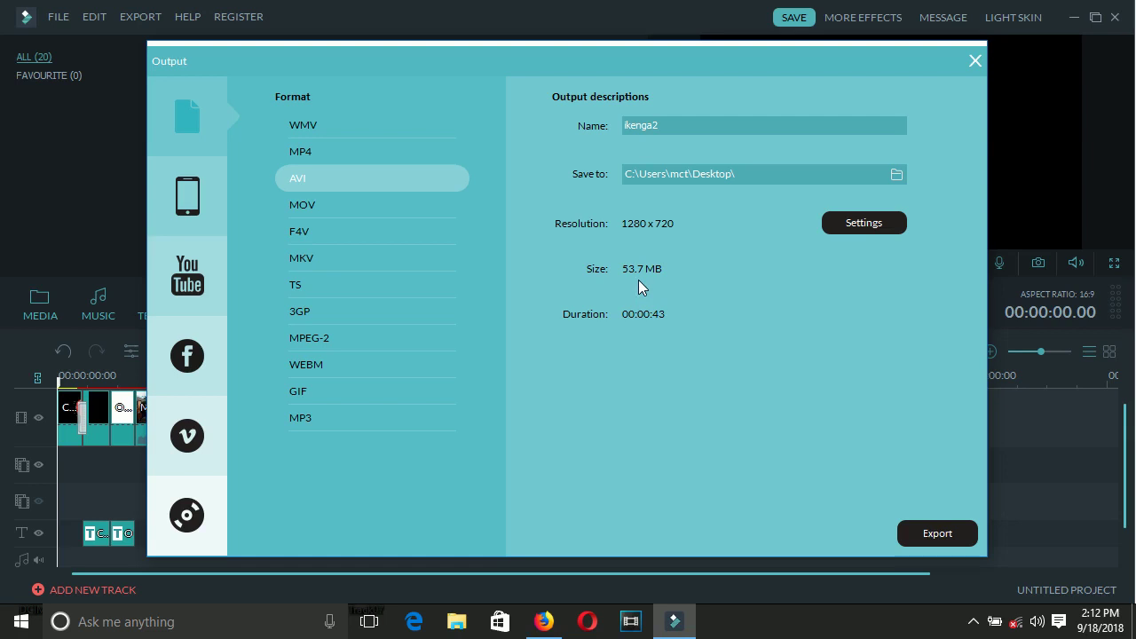
Step: Set the AVI export resolution to 1920 x 1080 and accept the settings
left_click(861, 222)
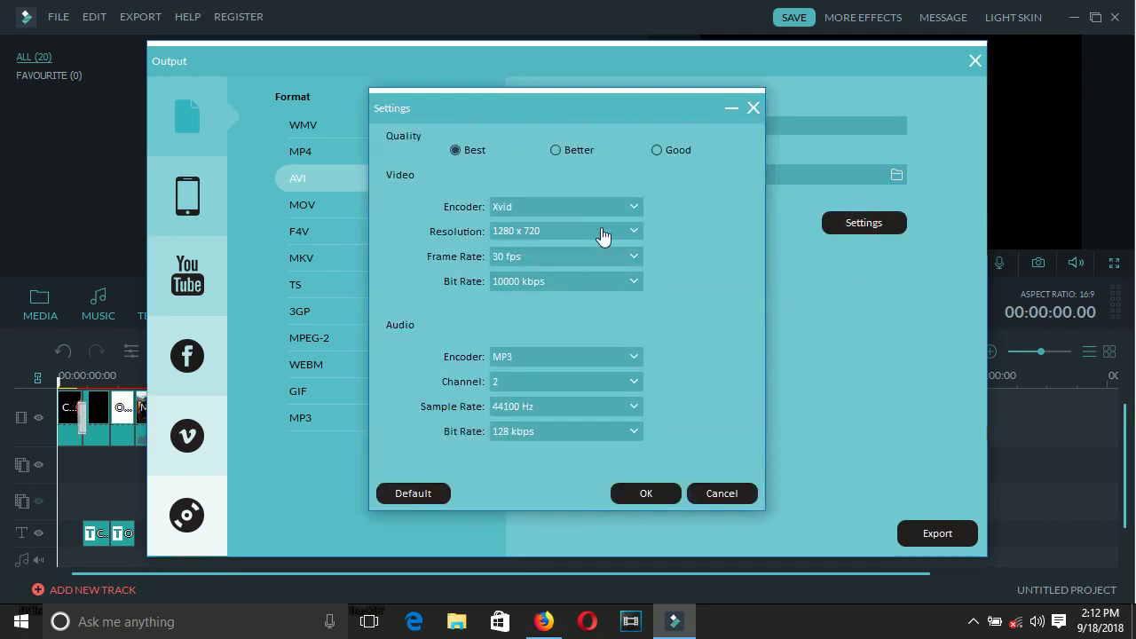
left_click(600, 232)
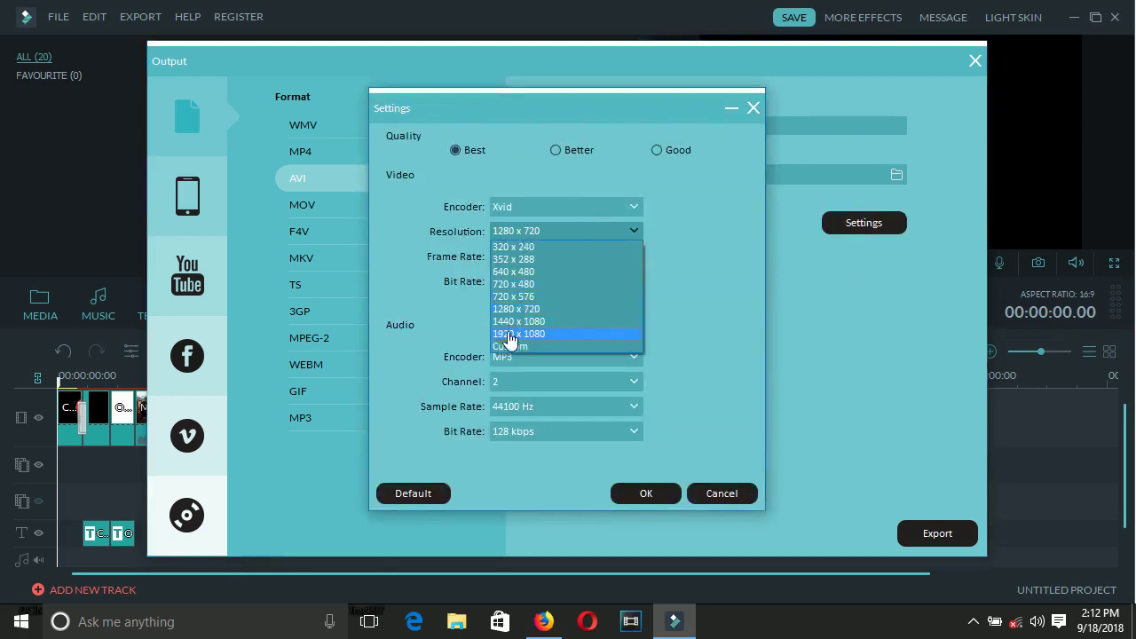
left_click(508, 334)
left_click(647, 494)
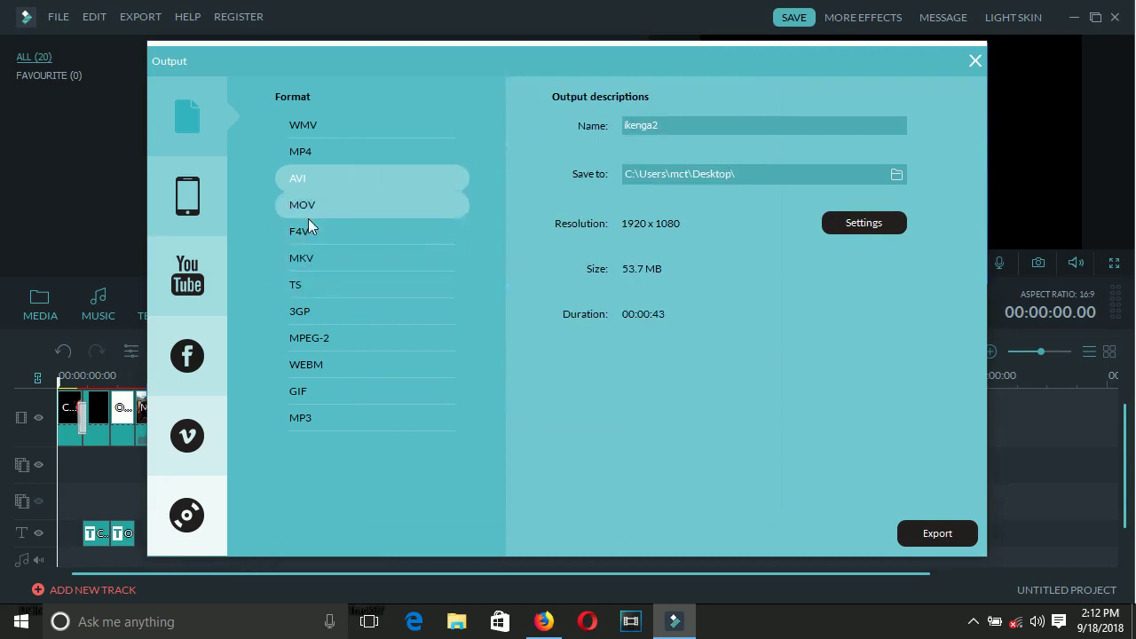
Step: Choose MP4 as the export format, compare the Best and Good quality presets, and select Better
left_click(300, 145)
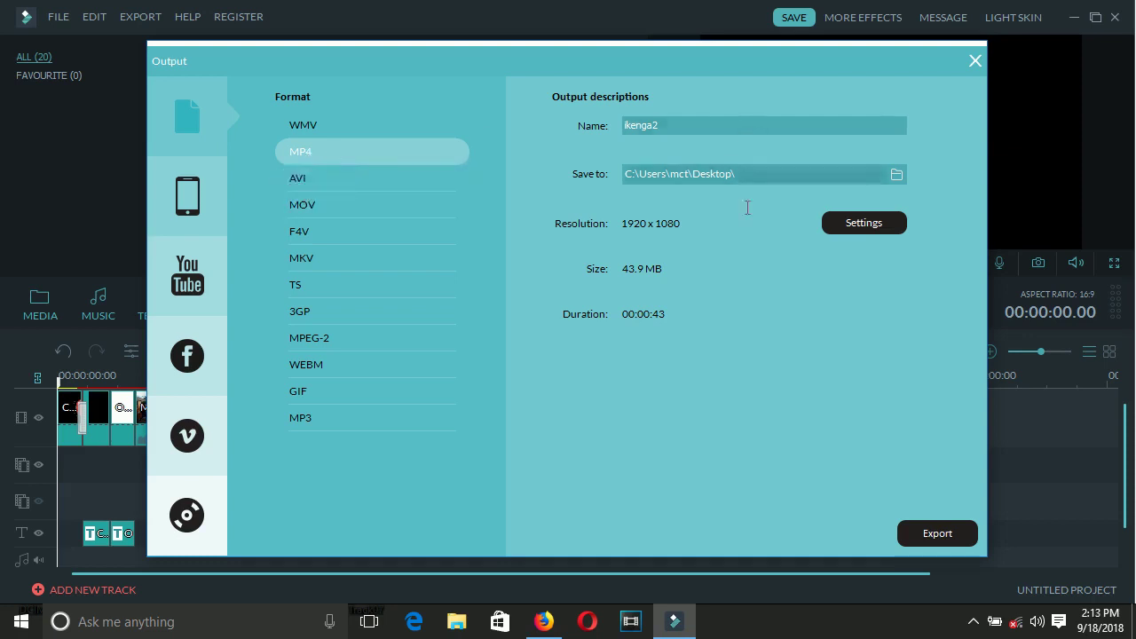
left_click(859, 229)
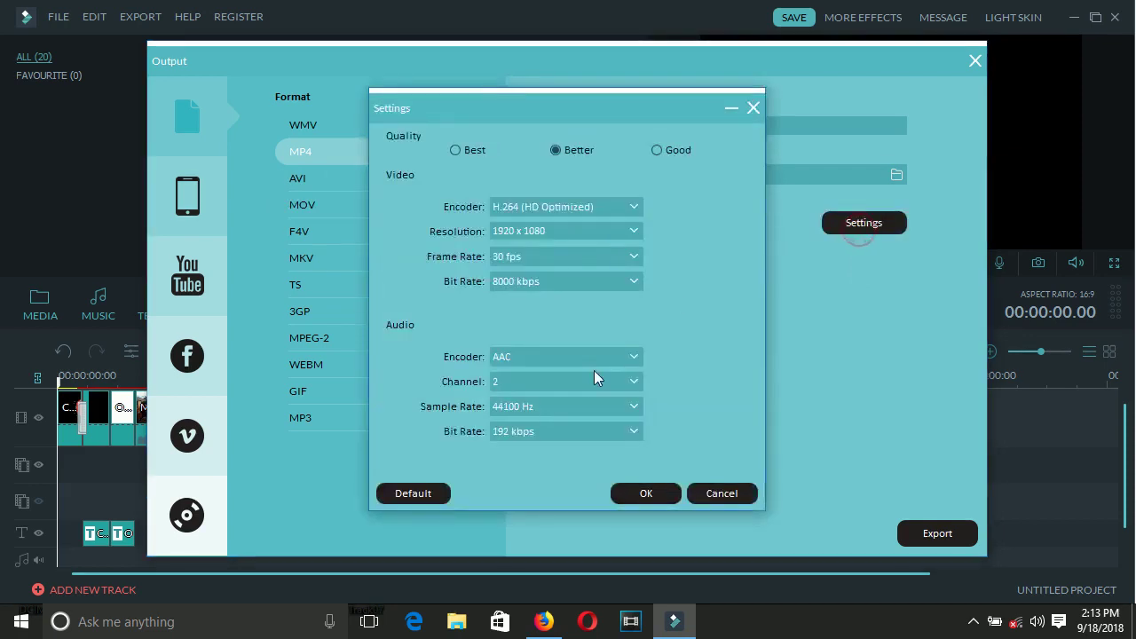
left_click(456, 150)
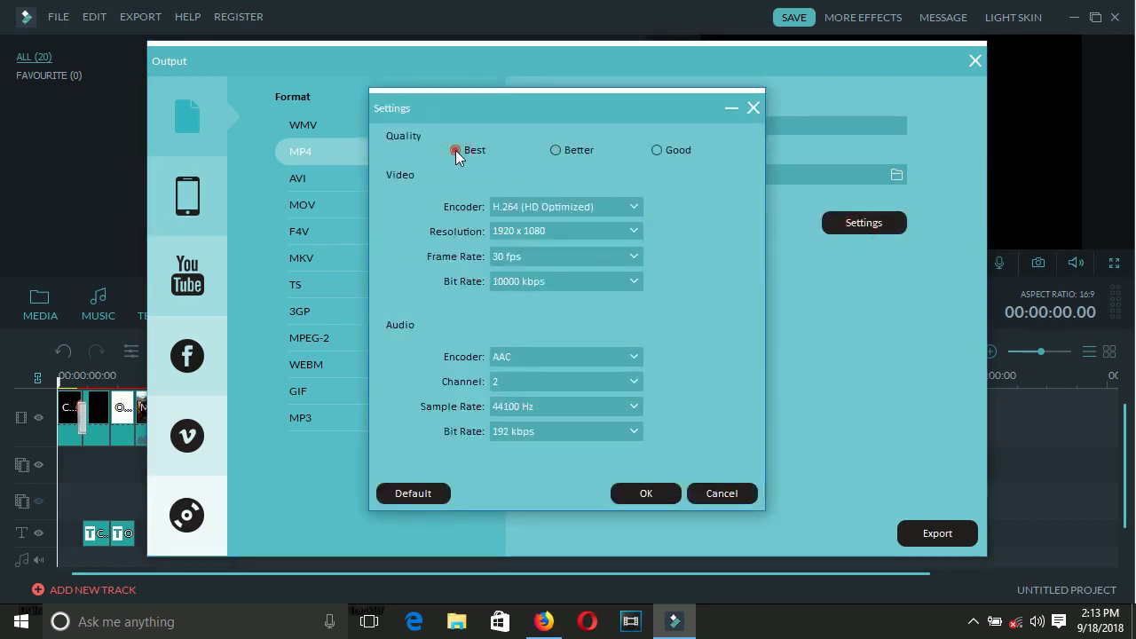
left_click(657, 150)
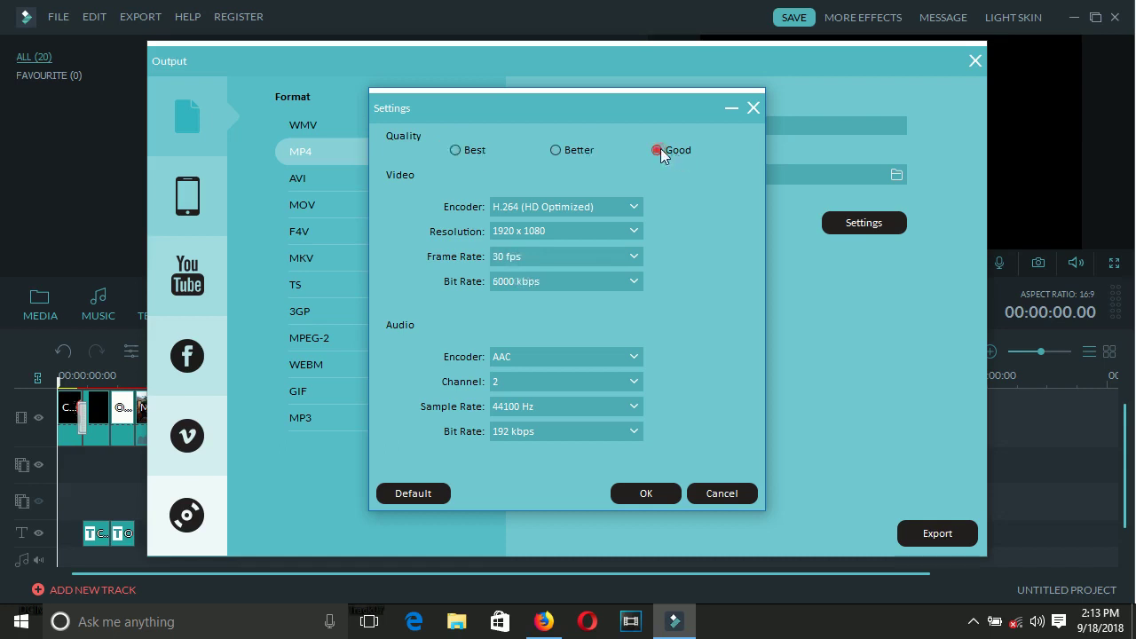
left_click(553, 152)
Step: Set the MP4 video bit rate to 2000 kbps, accept the settings, and select MP3 as the export format
left_click(555, 285)
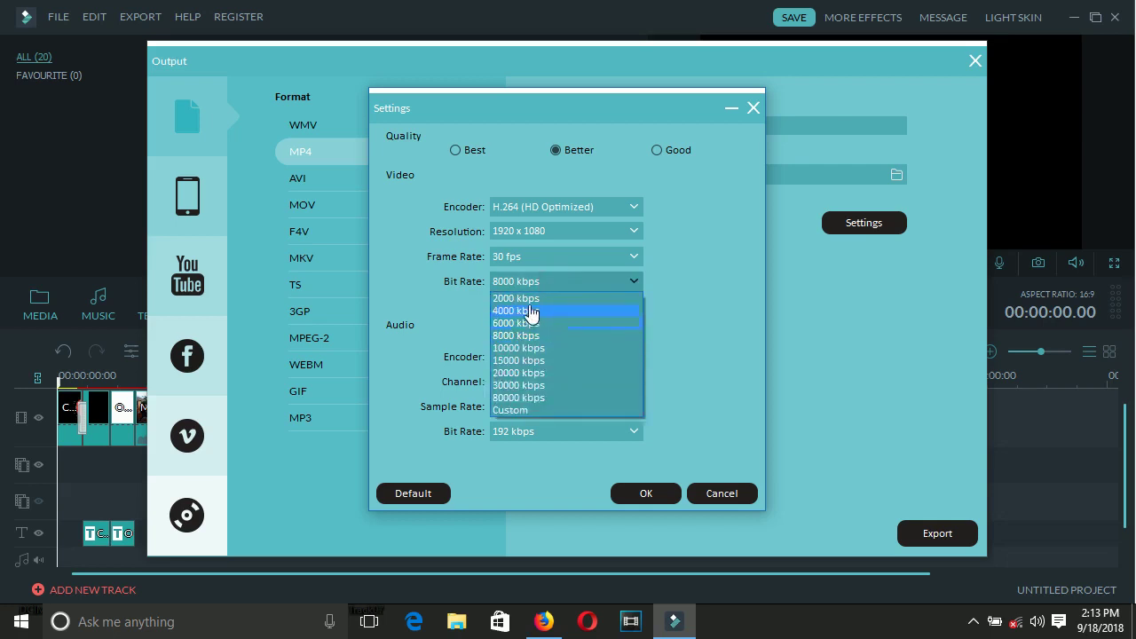
left_click(529, 299)
left_click(633, 494)
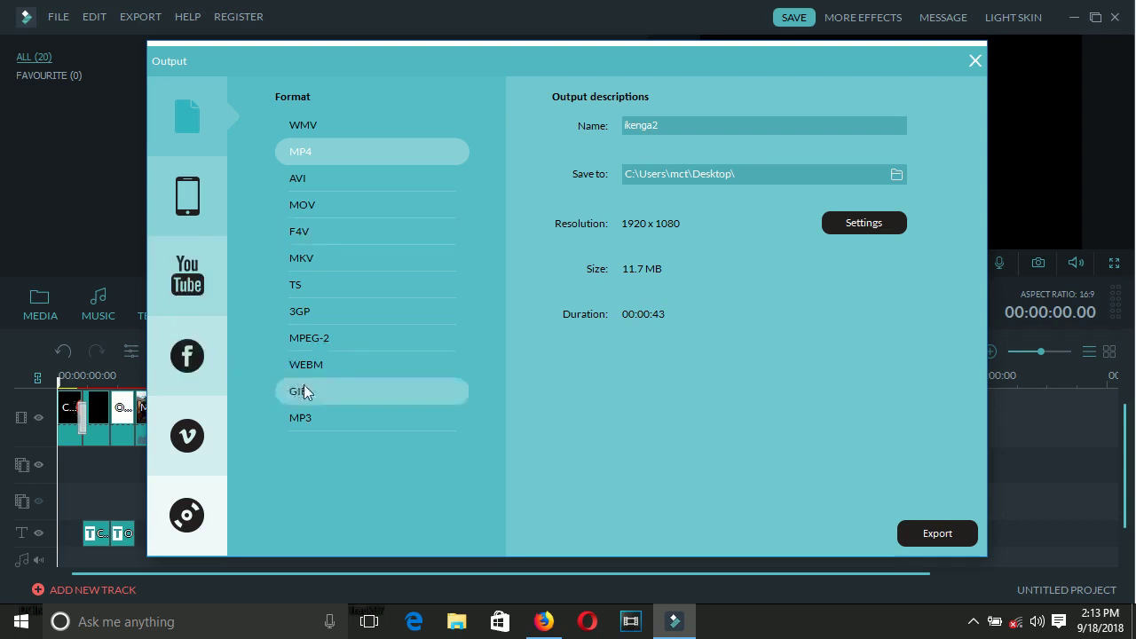
left_click(317, 418)
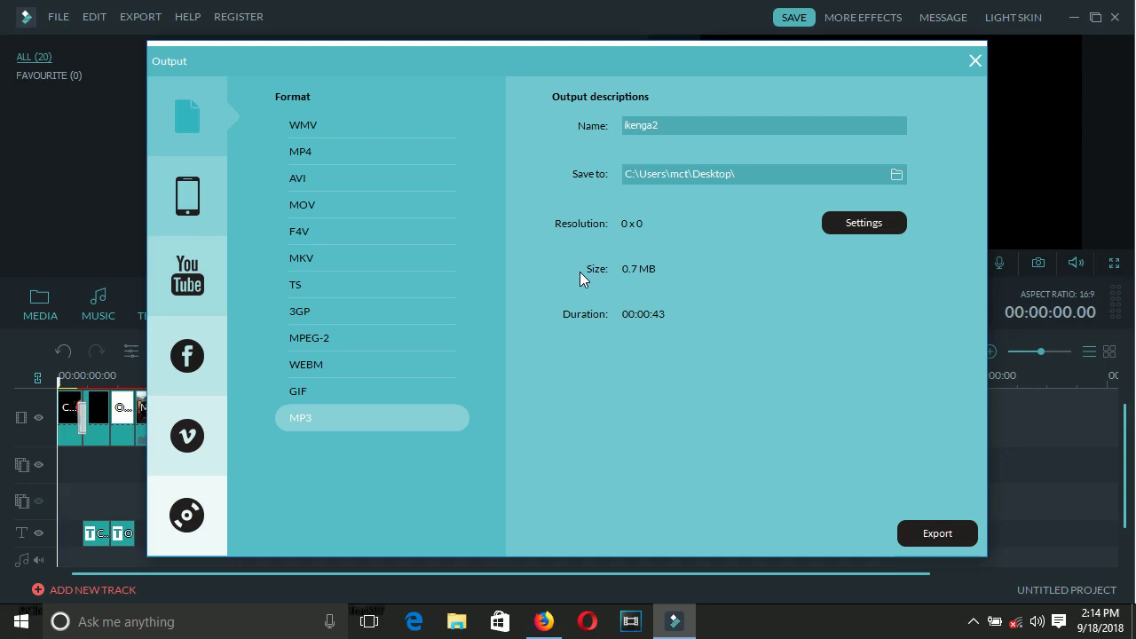
left_click(973, 622)
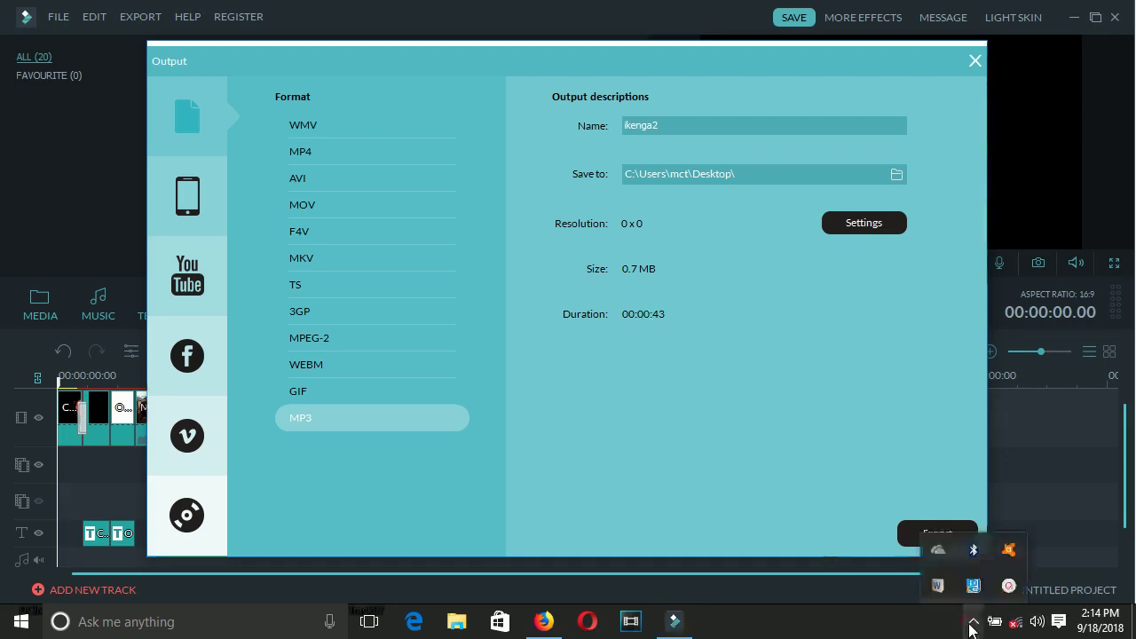
left_click(1009, 587)
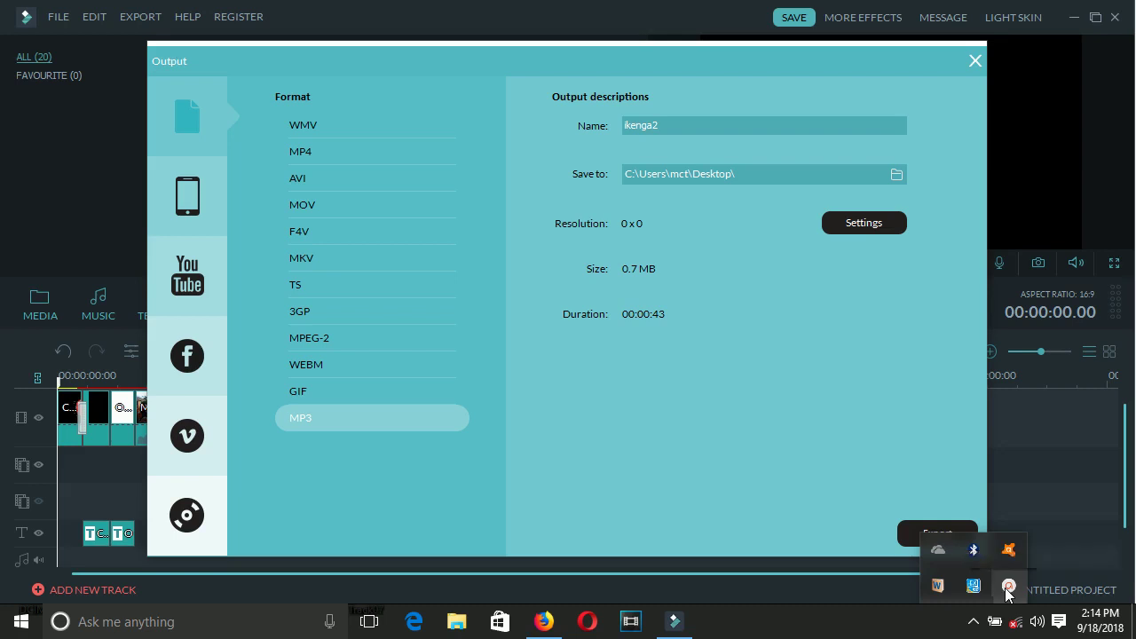